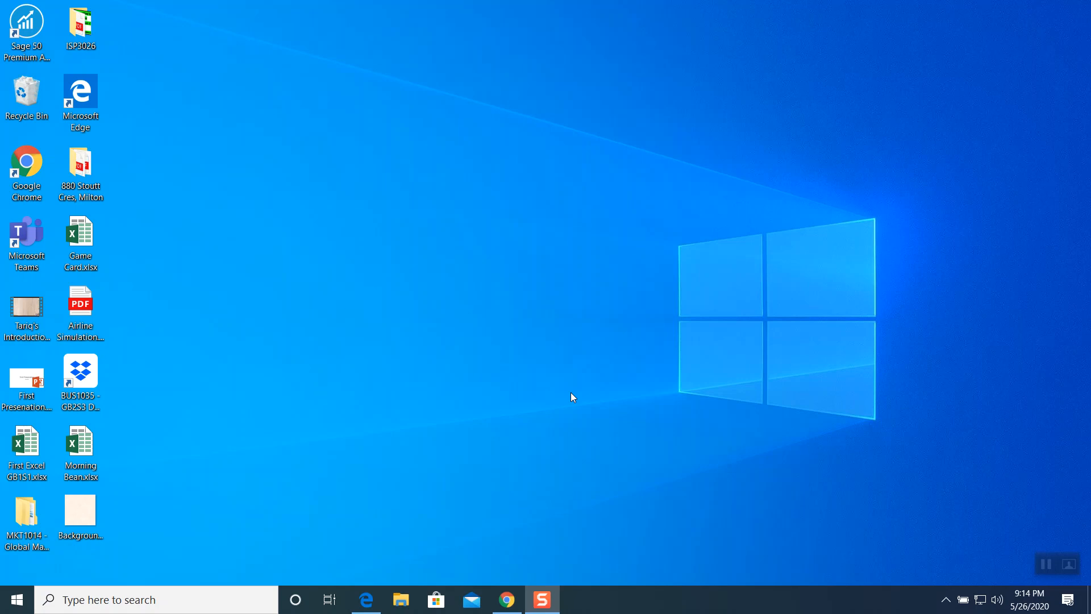
- Open the Class Work folder inside Week # 4 - ISP3026 - Chapter # 2 of the course materials
left_click(507, 600)
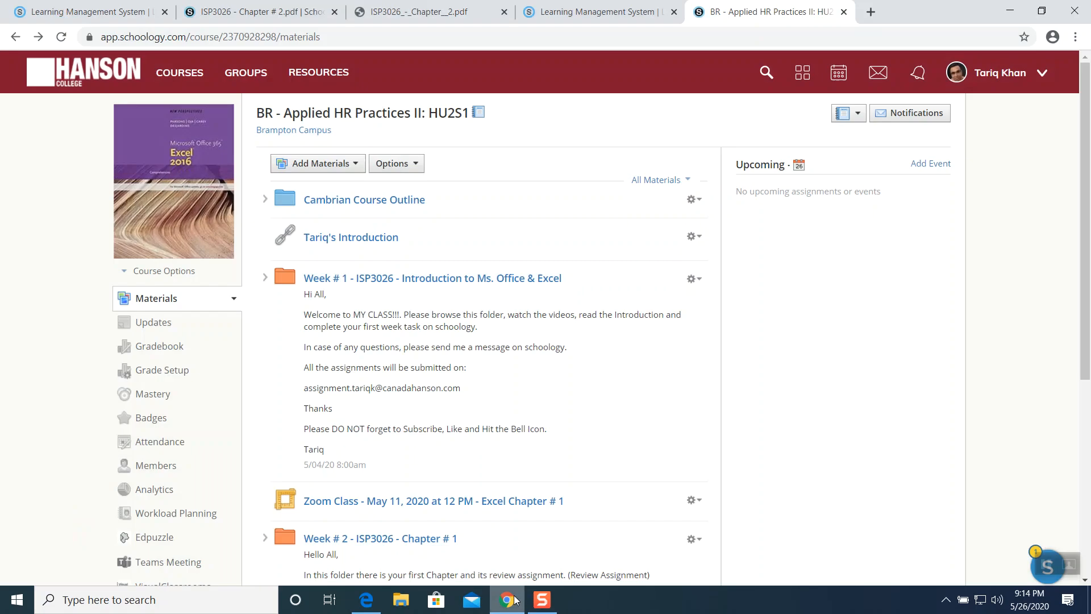
scroll(499, 292, "down", 3)
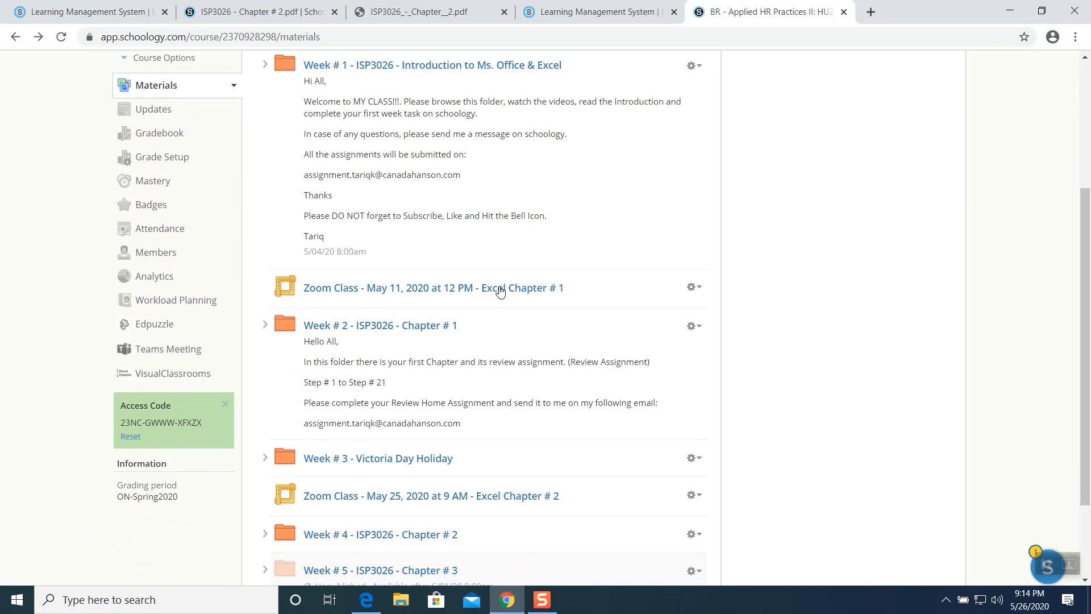
scroll(499, 289, "up", 2)
scroll(498, 289, "down", 3)
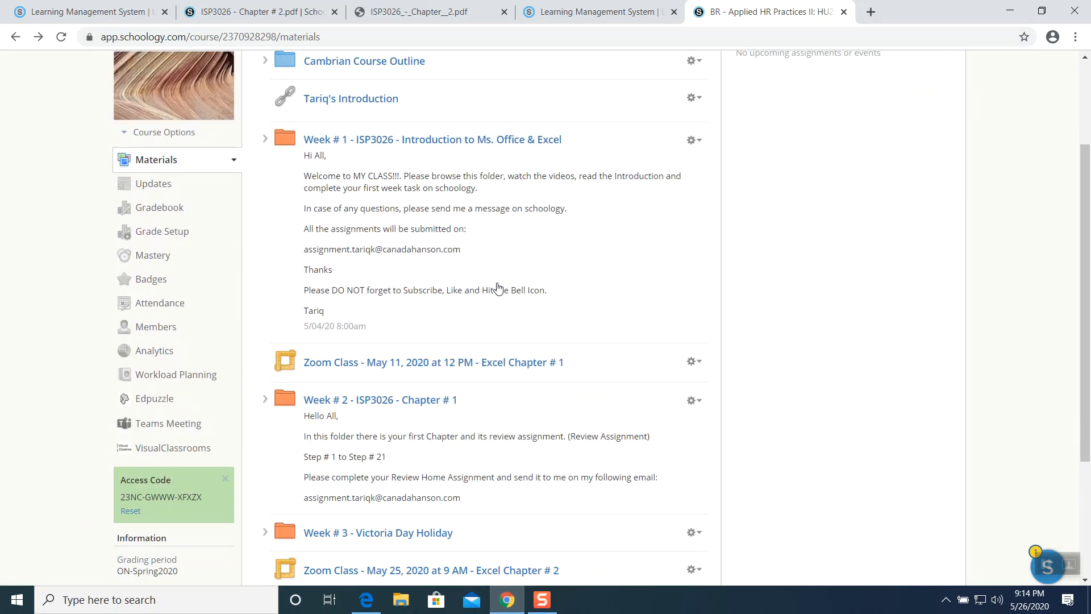
scroll(498, 289, "down", 1)
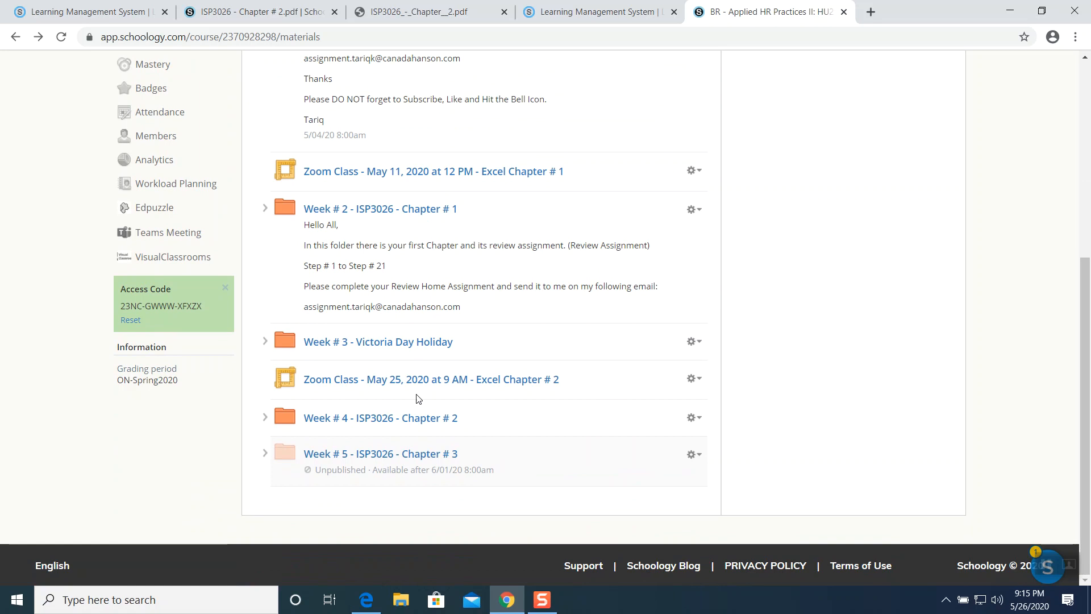
left_click(391, 421)
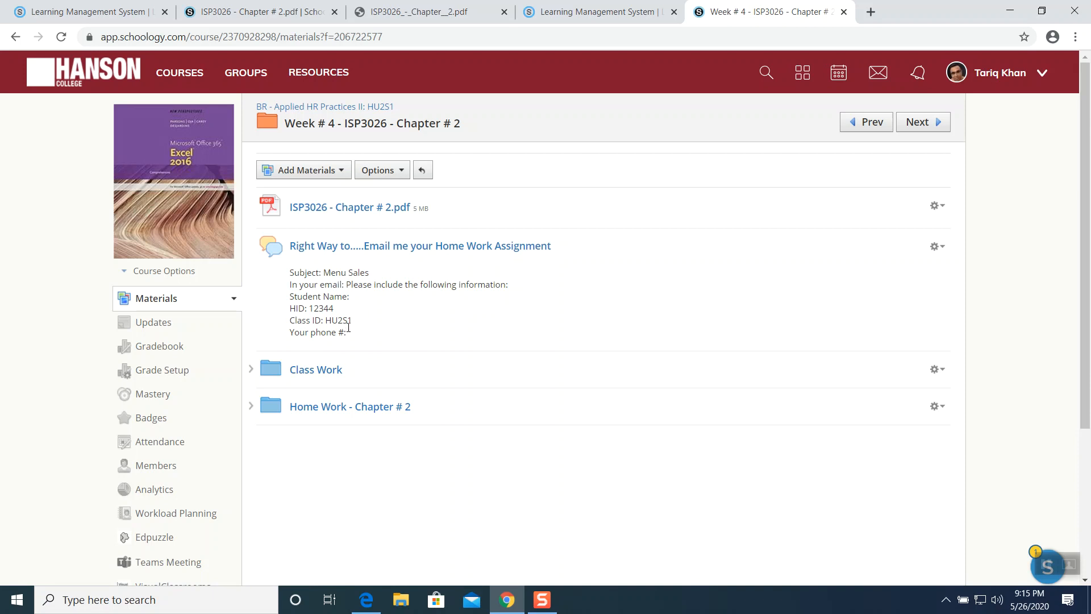
left_click(314, 370)
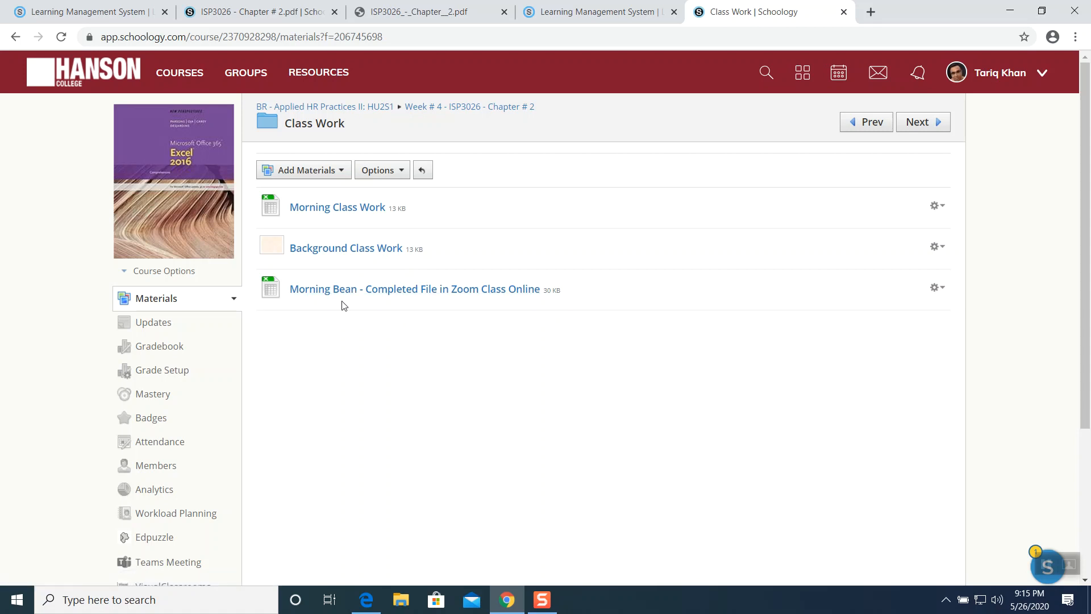
- Download the Morning Class Work workbook, open it in Excel, and enable editing
left_click(350, 213)
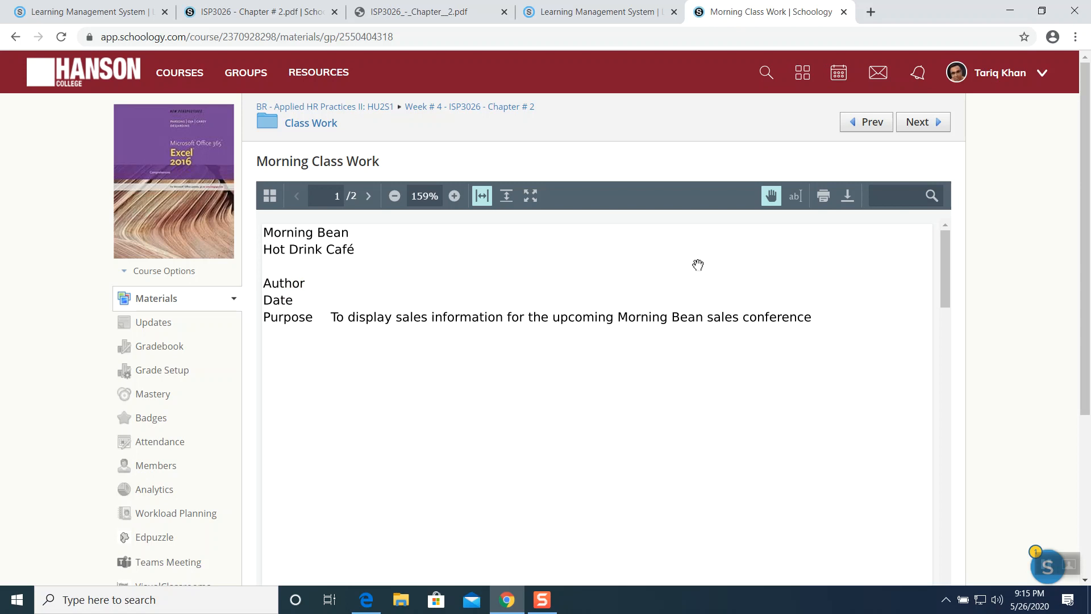
left_click(847, 198)
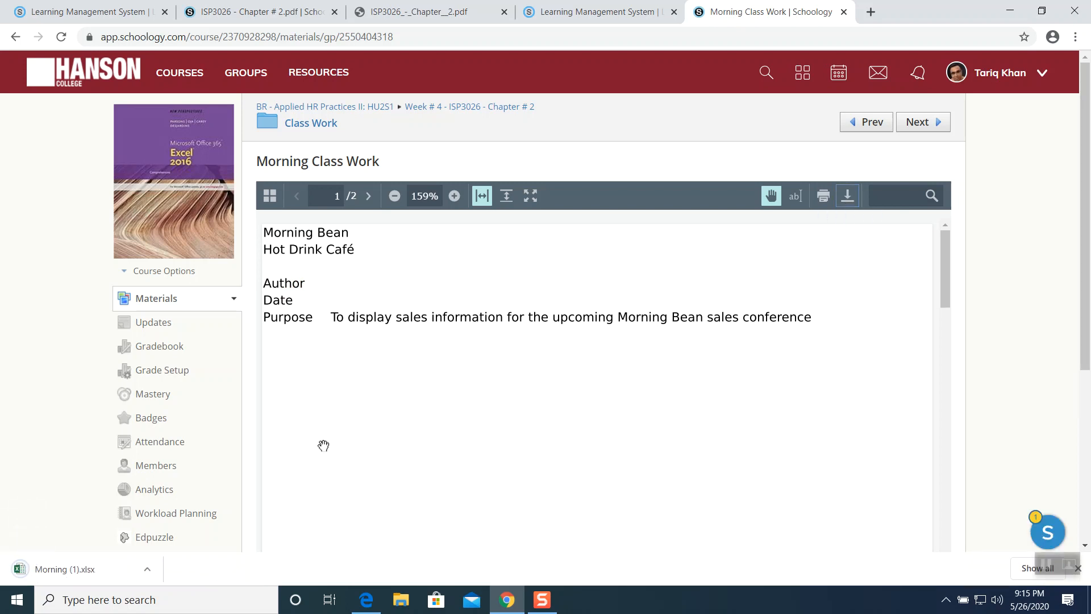
left_click(78, 569)
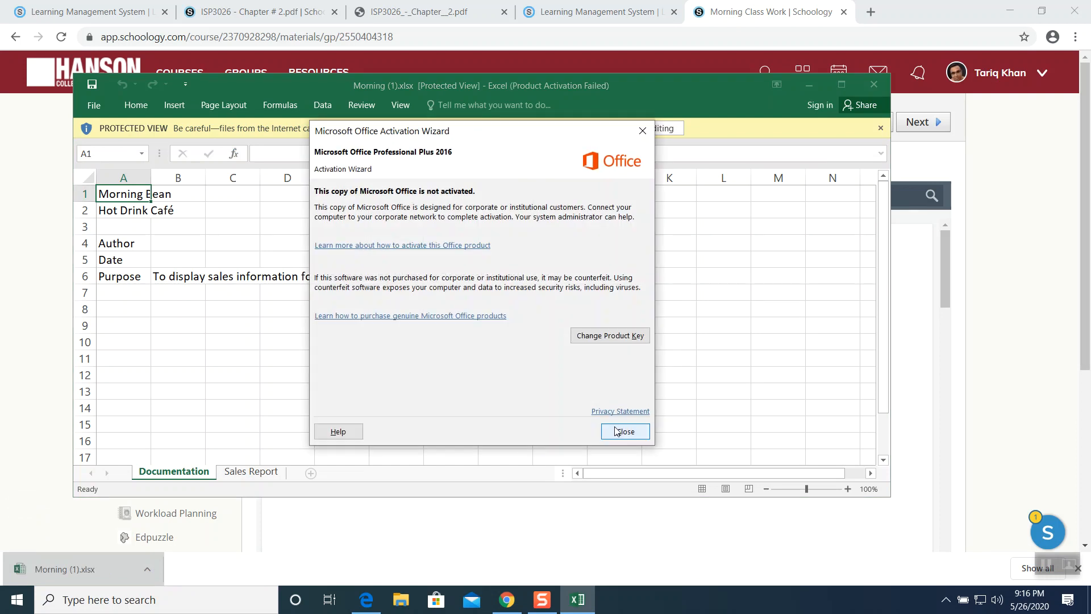
left_click(614, 431)
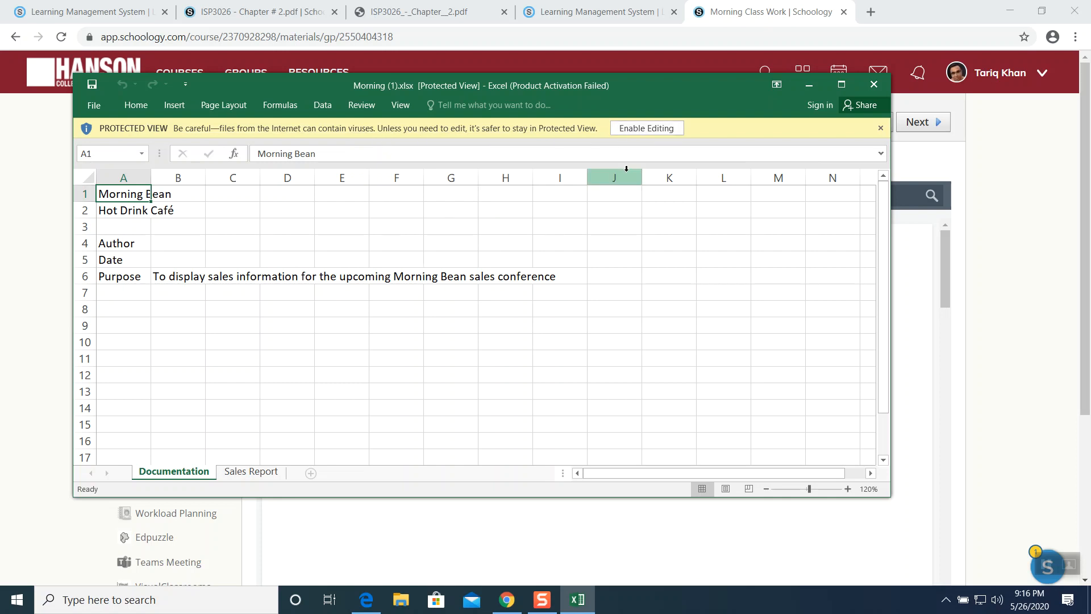
left_click(646, 132)
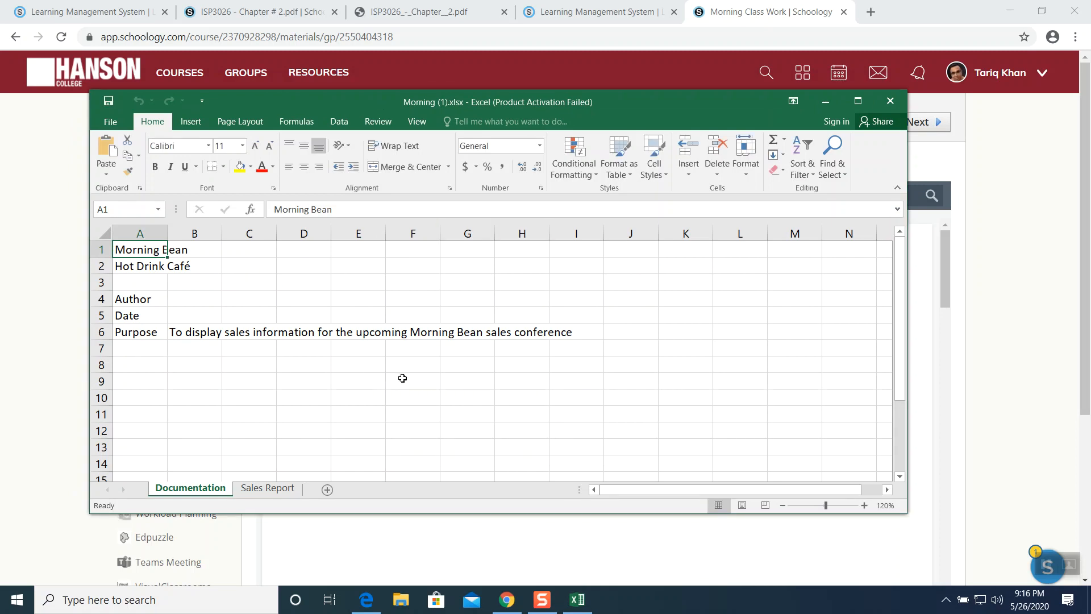
- Save the Background Class Work image to the desktop as Background (1).jpg
left_click(994, 325)
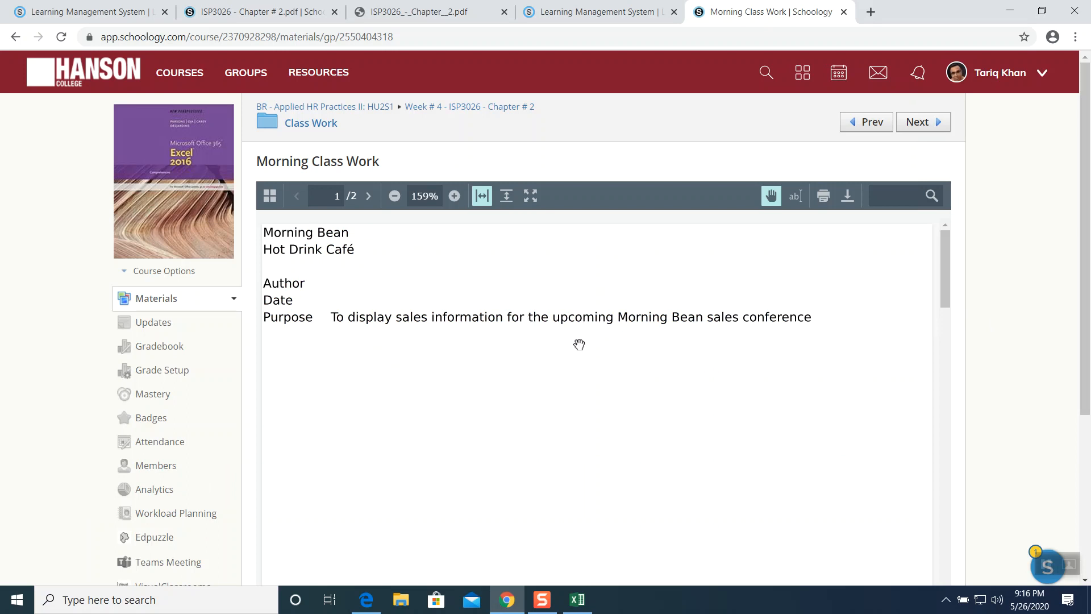
left_click(16, 38)
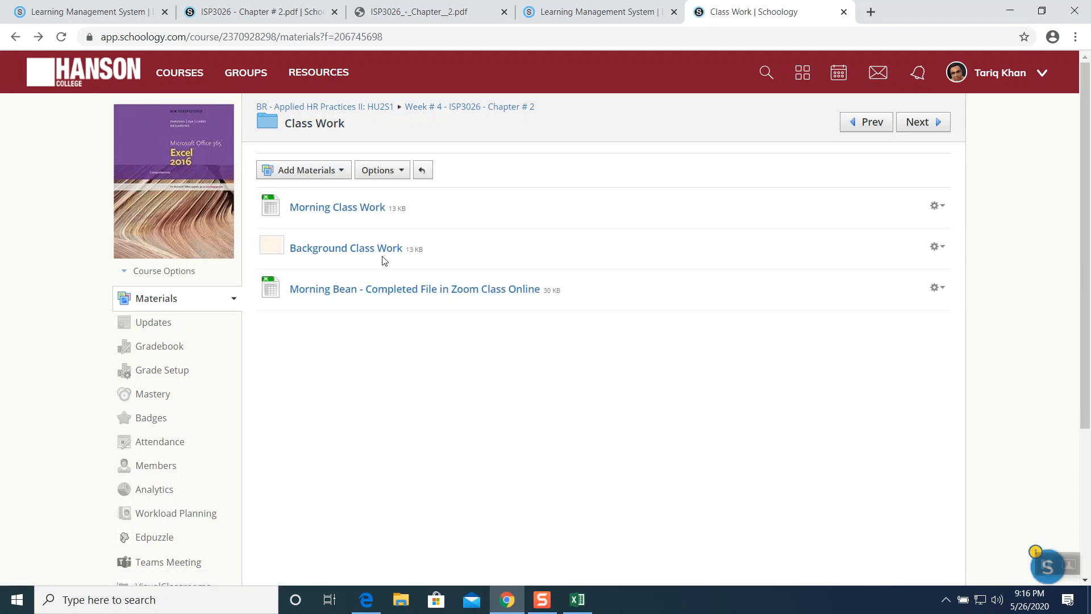
left_click(349, 254)
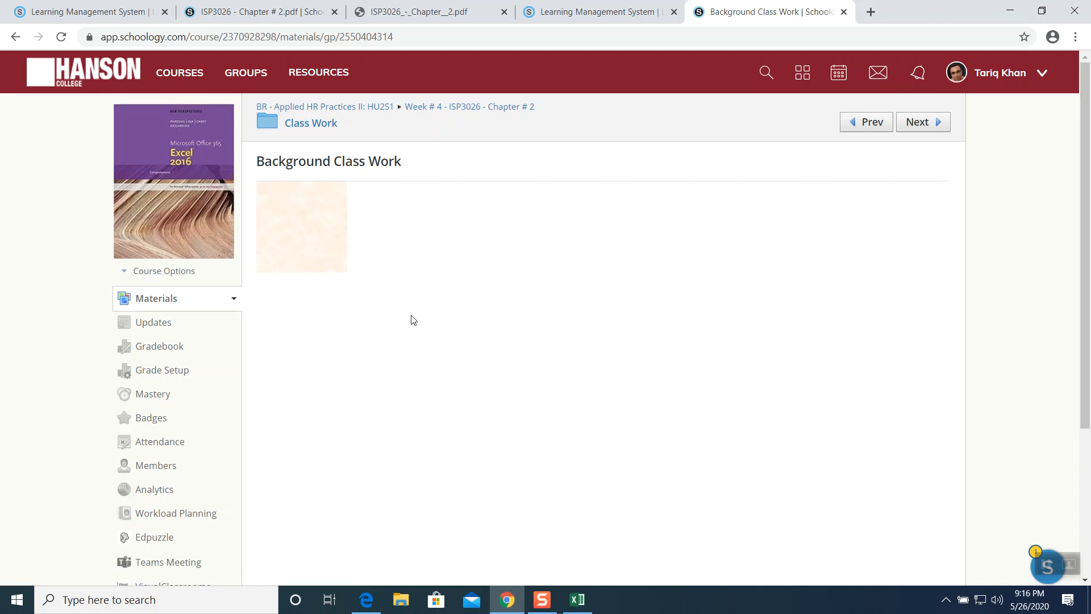
right_click(314, 254)
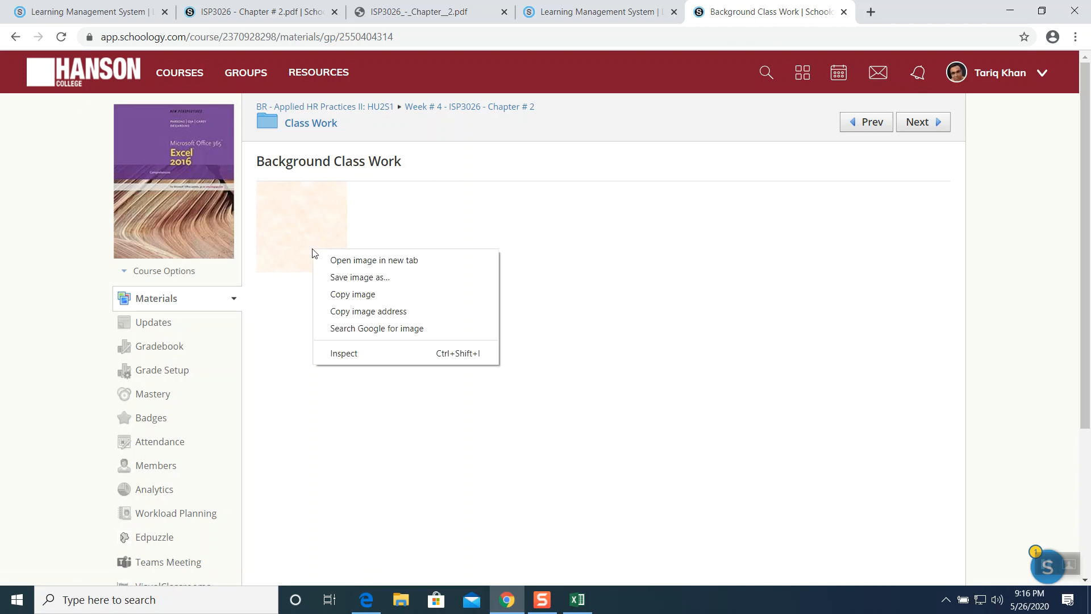
left_click(325, 277)
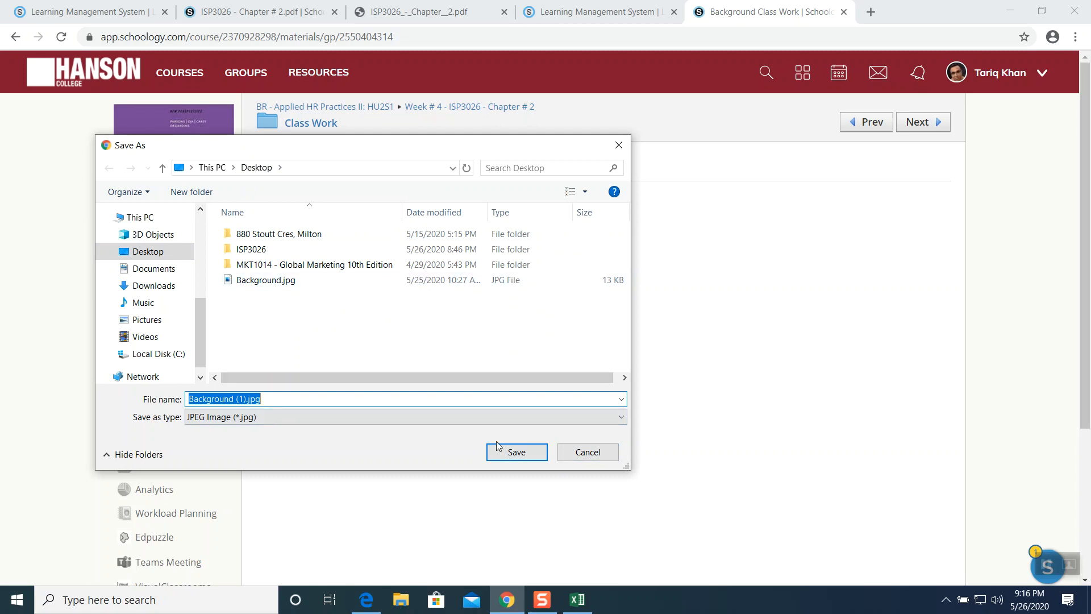
left_click(516, 456)
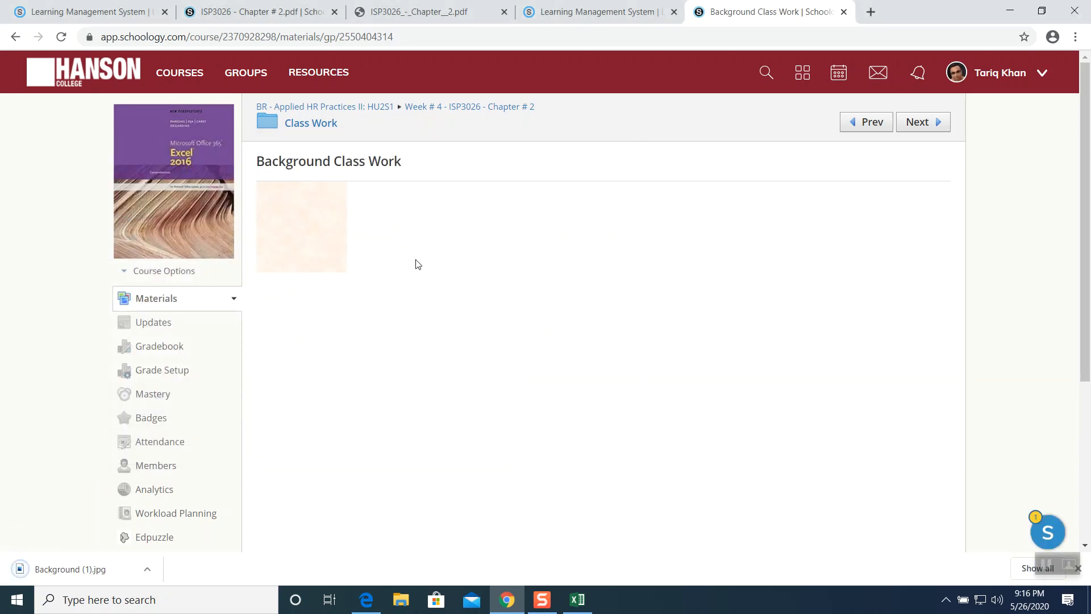
- Open ISP3026 - Chapter # 2.pdf and read through to the instructions for formatting the company name
left_click(585, 600)
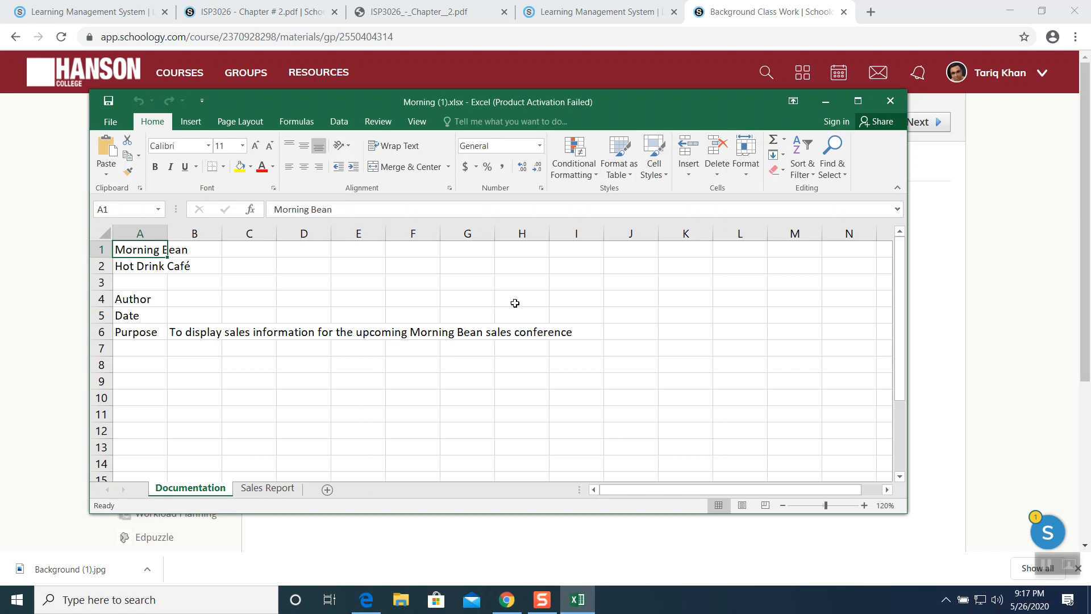
left_click(925, 299)
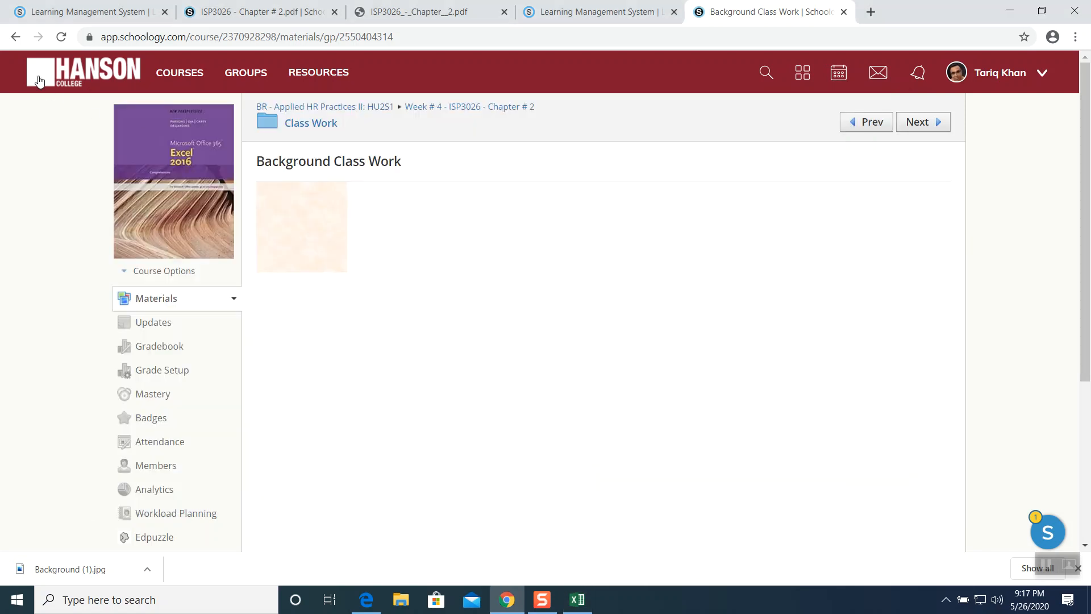
left_click(16, 37)
left_click(14, 39)
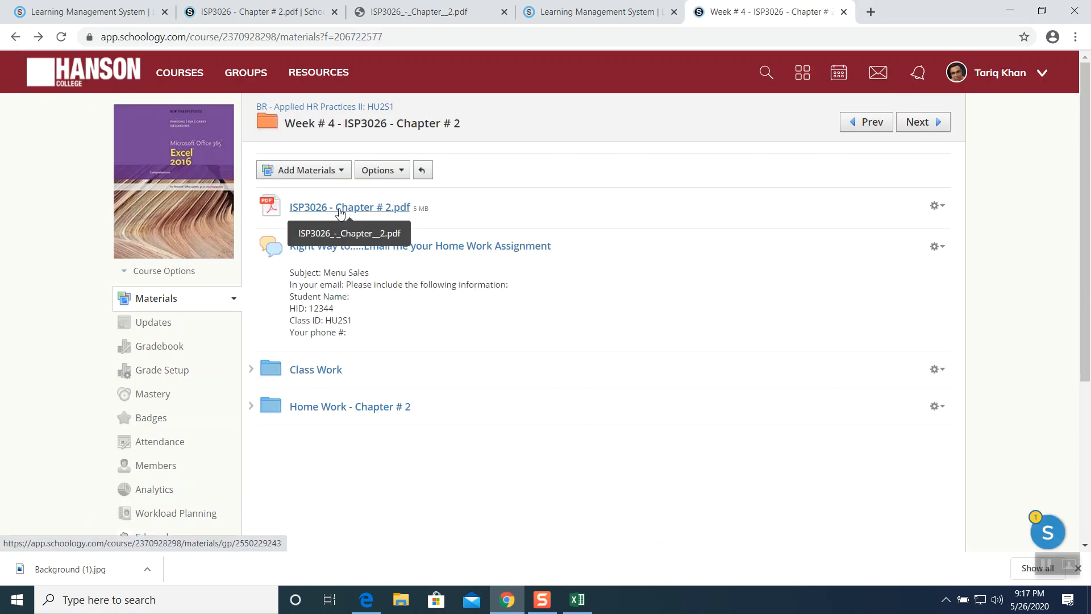
left_click(340, 211)
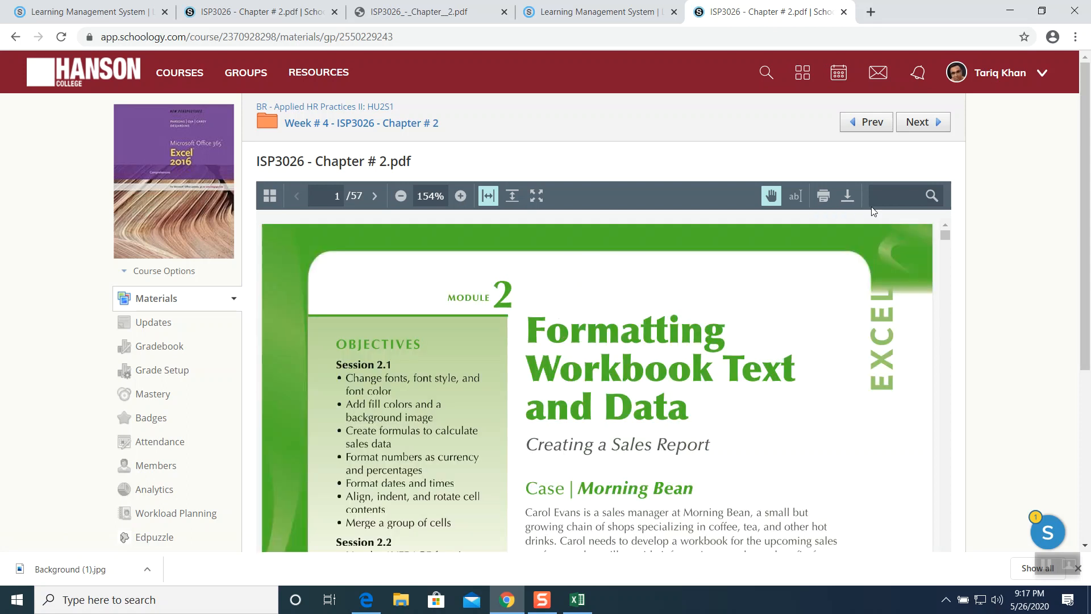
scroll(612, 346, "down", 3)
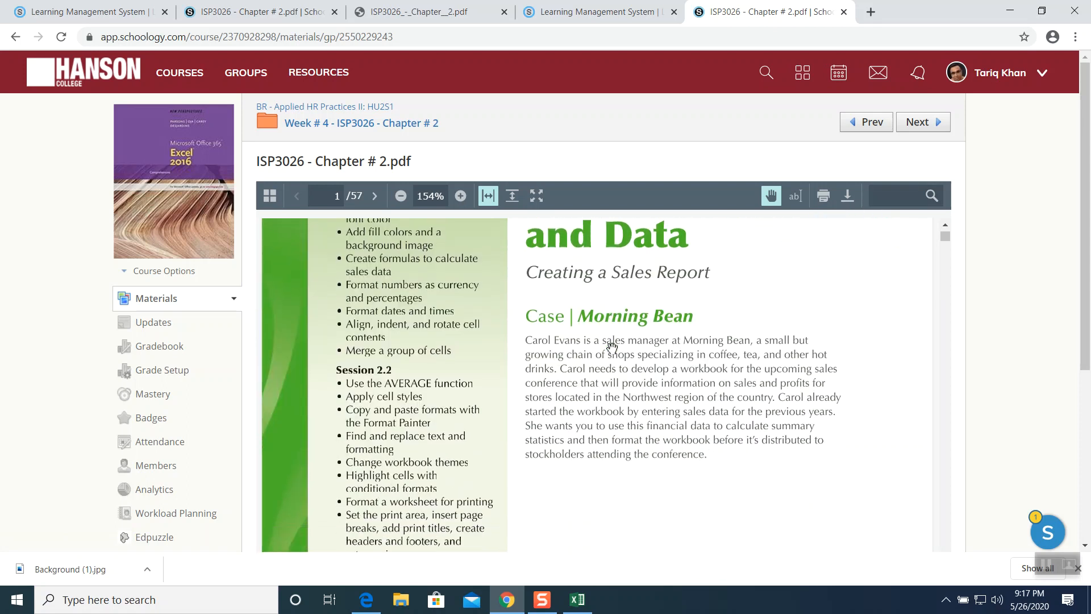
scroll(612, 346, "down", 10)
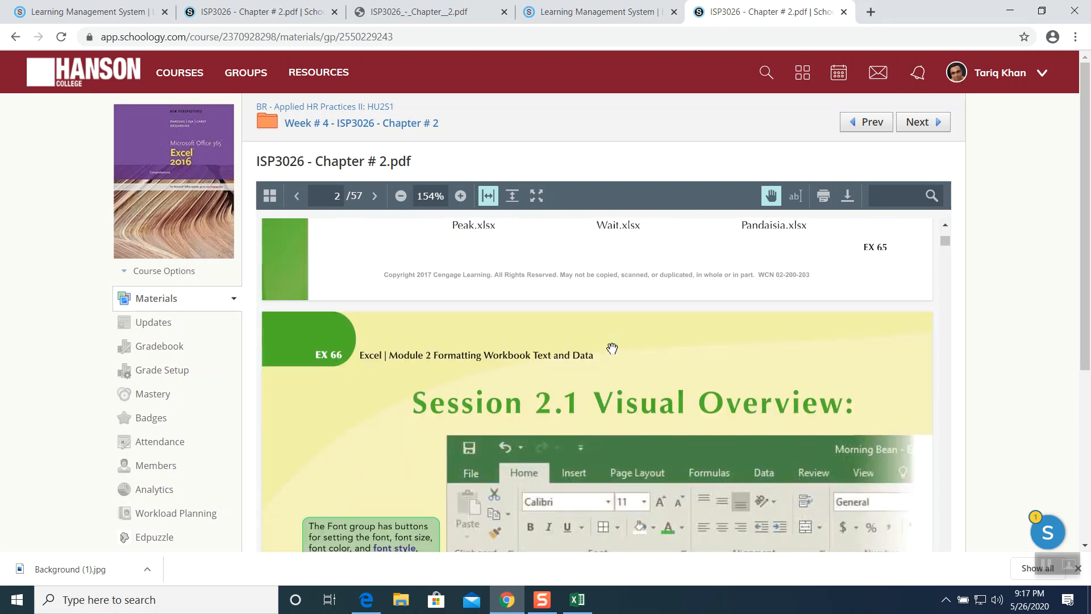
scroll(612, 348, "down", 10)
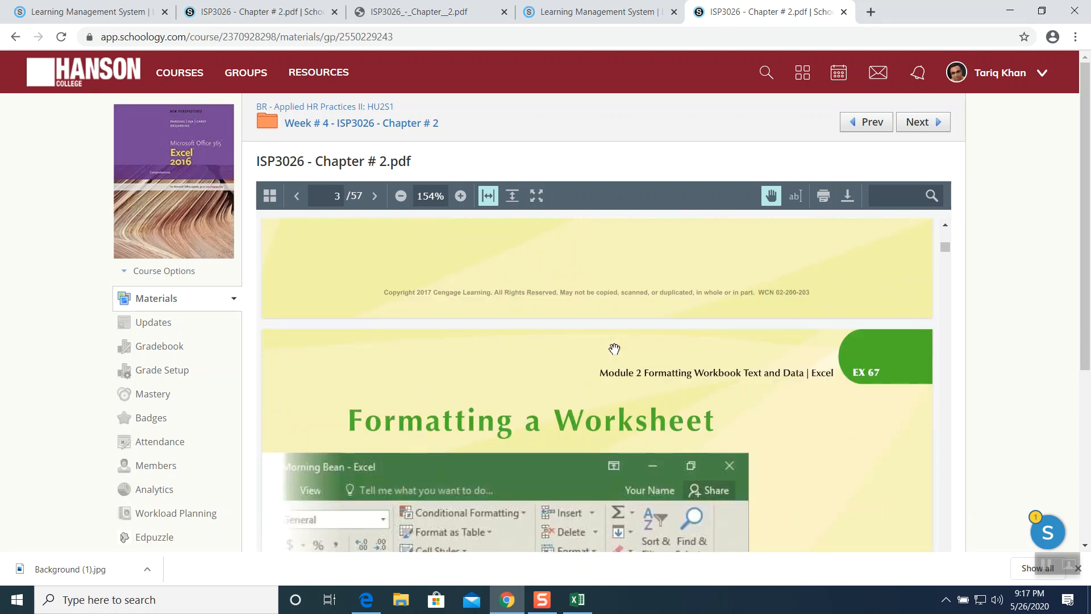
scroll(614, 349, "down", 10)
scroll(614, 349, "down", 10)
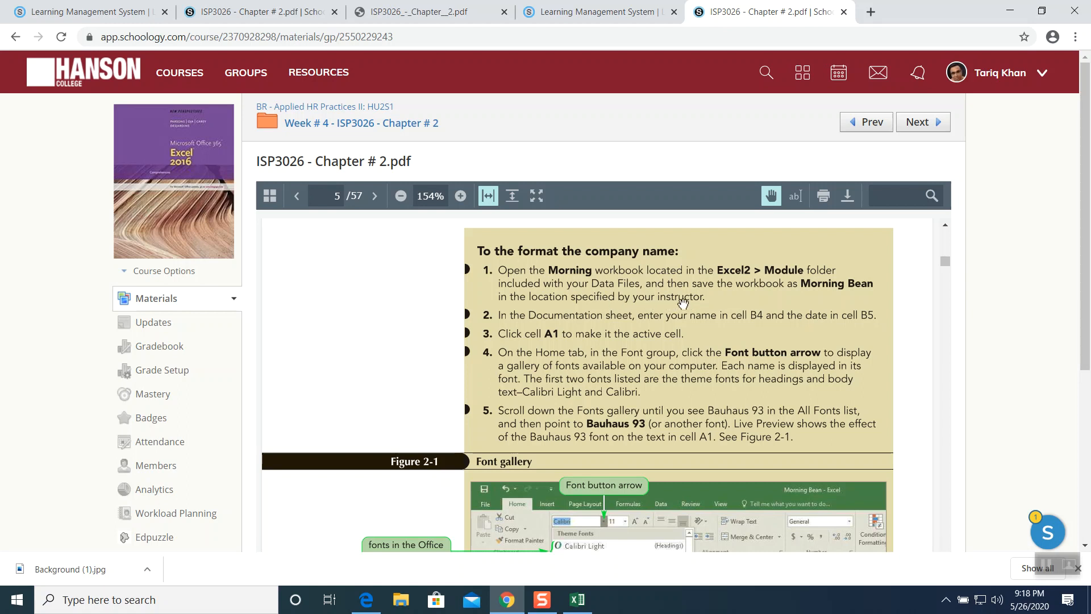
- Save the workbook on the desktop as Morning Bean, replacing the existing file
left_click(577, 600)
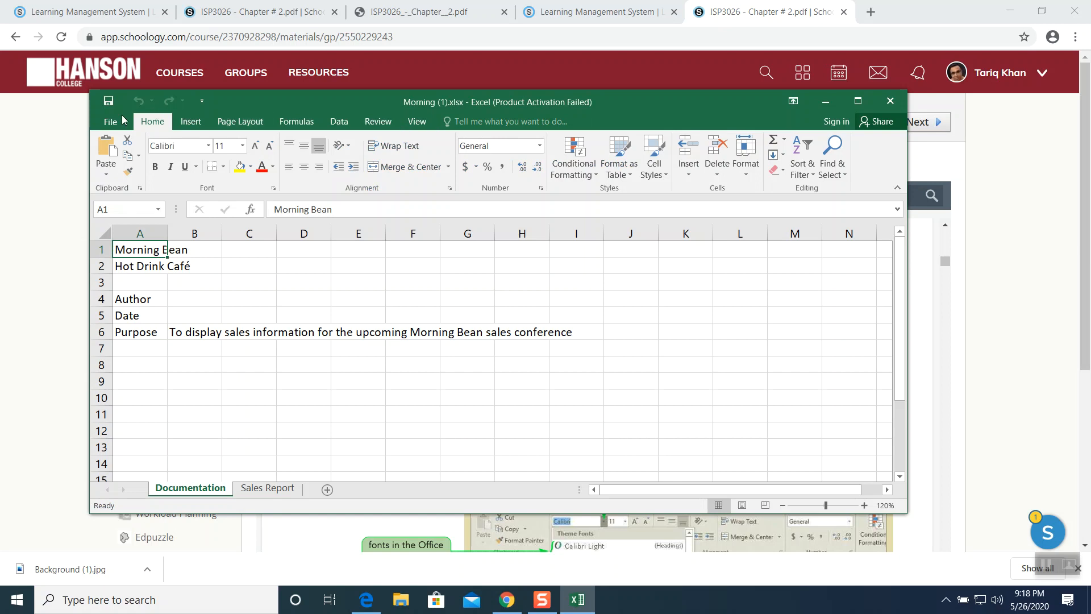
left_click(111, 122)
left_click(118, 248)
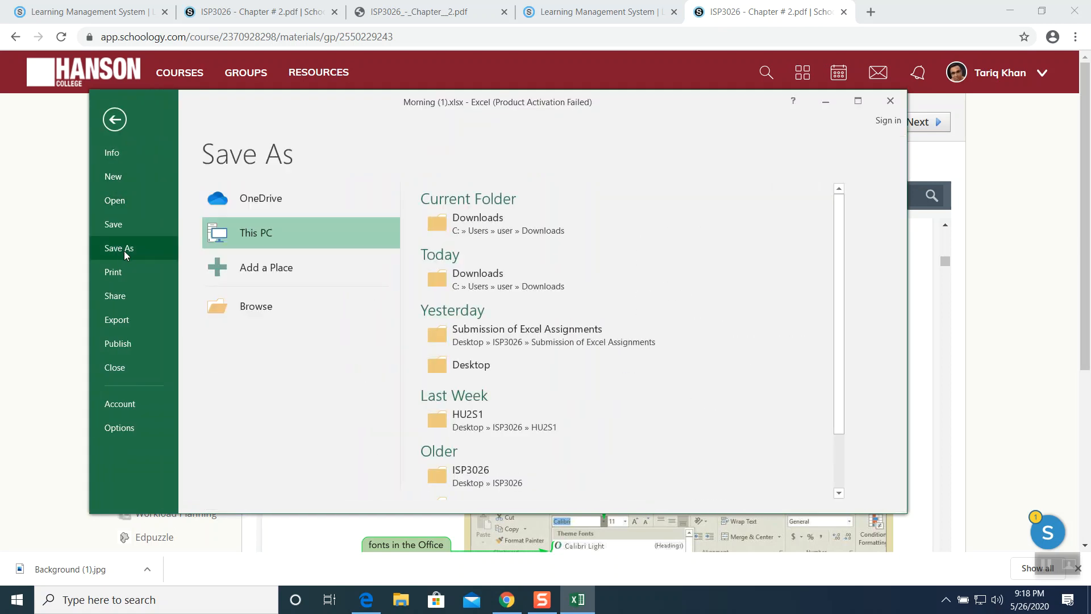
left_click(482, 365)
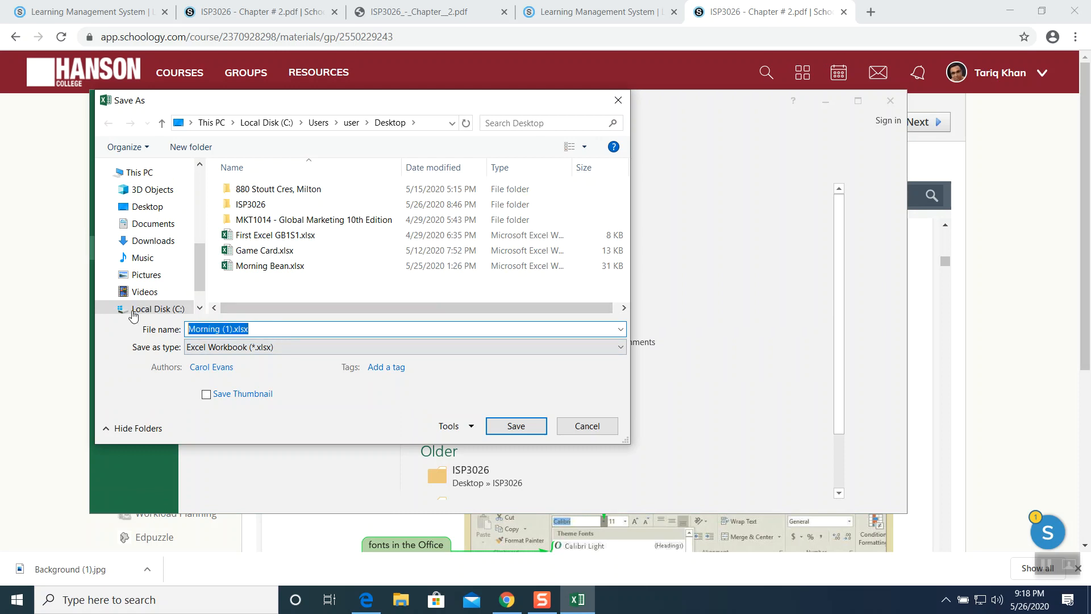
type("Mo")
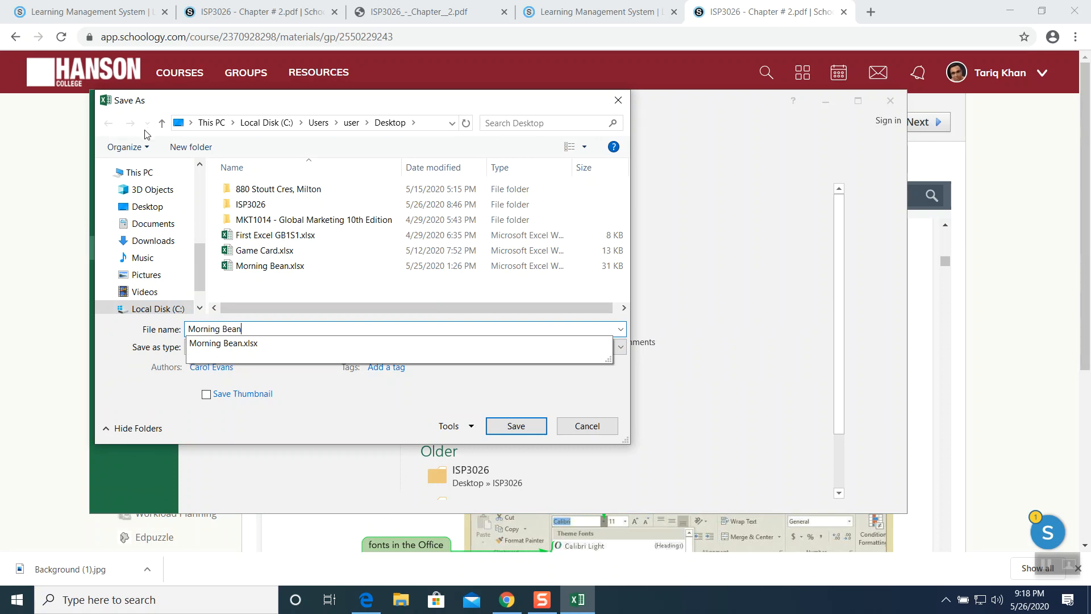
left_click(519, 423)
left_click(579, 302)
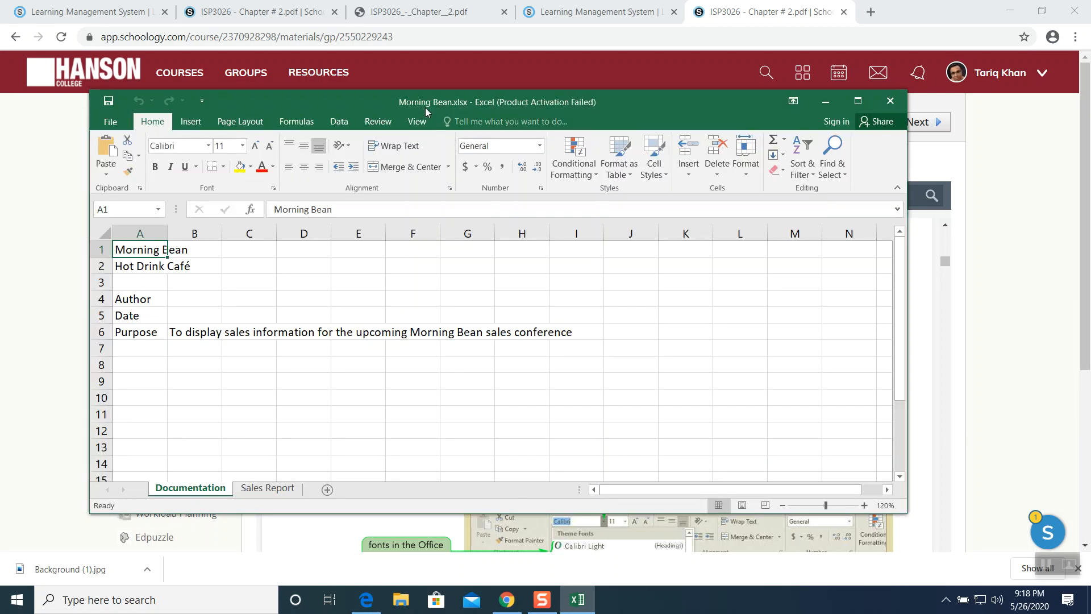
left_click(949, 305)
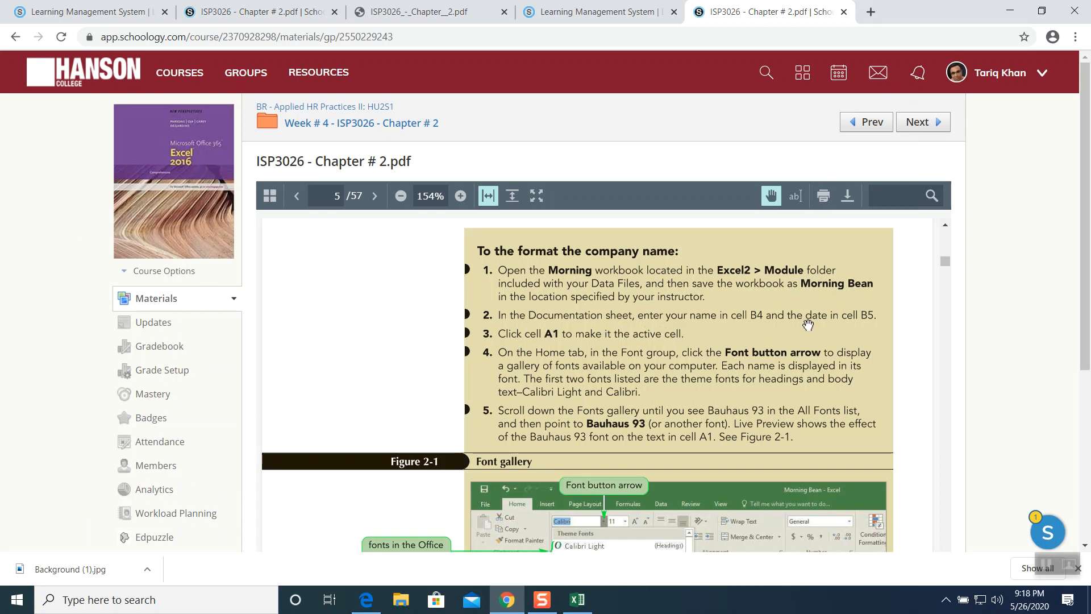
- Enter the author's name in cell B4 of the Documentation sheet
left_click(576, 599)
left_click(207, 301)
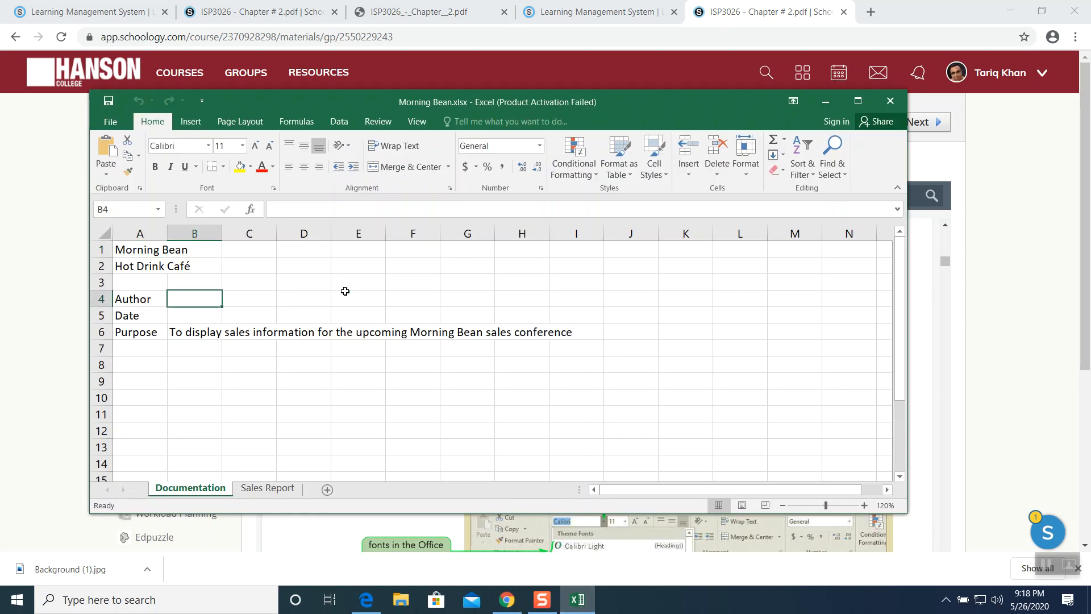
type("Tar")
key("BackSpace")
key("BackSpace")
key("BackSpace")
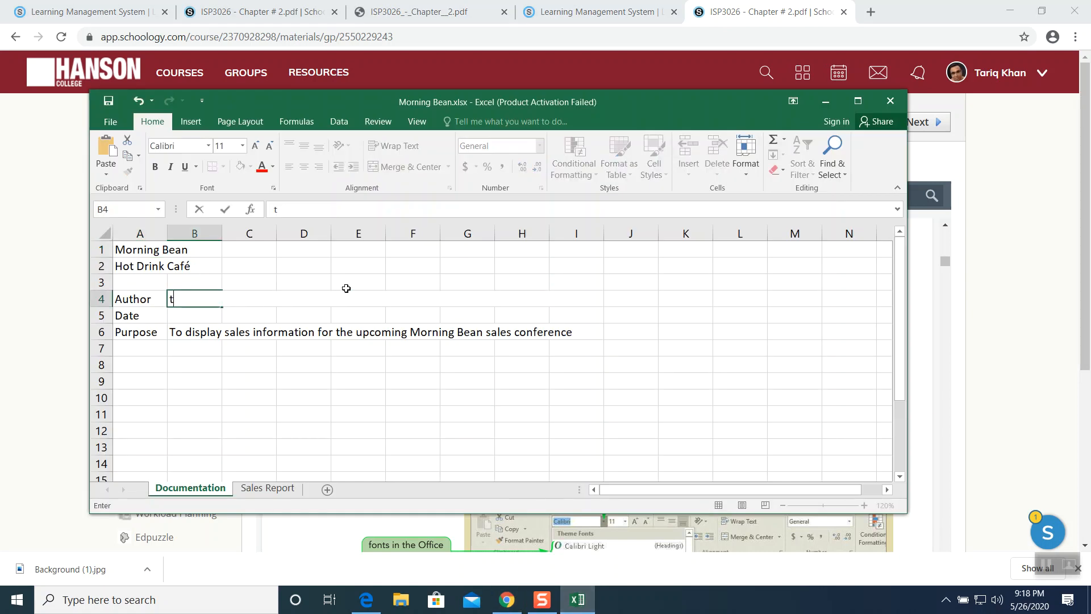
type("Tariq Khan")
left_click(208, 319)
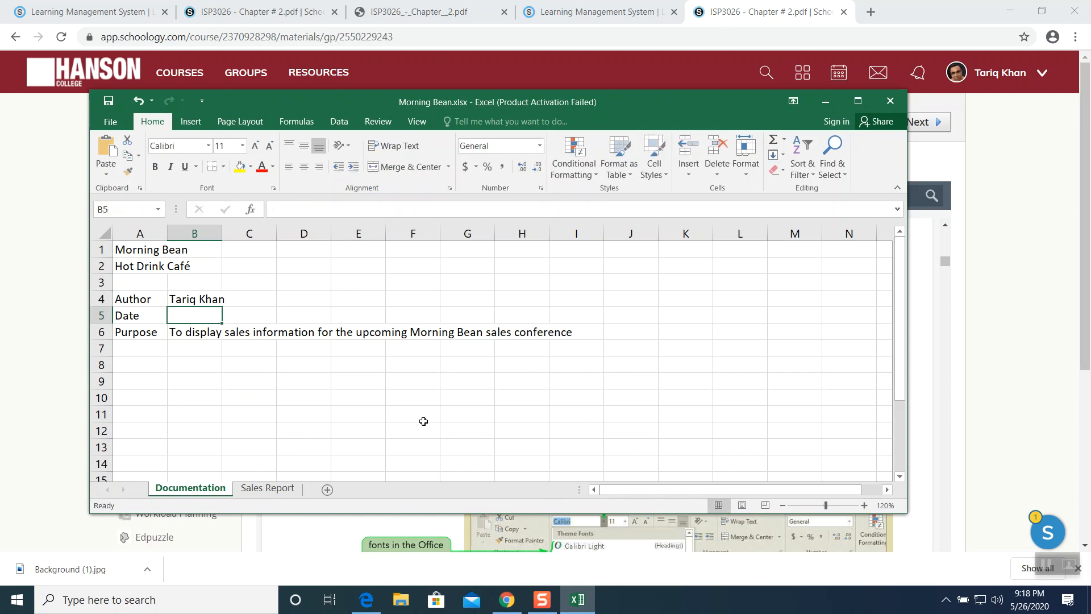
type("May2")
key("BackSpace")
key("BackSpace")
key("BackSpace")
key("BackSpace")
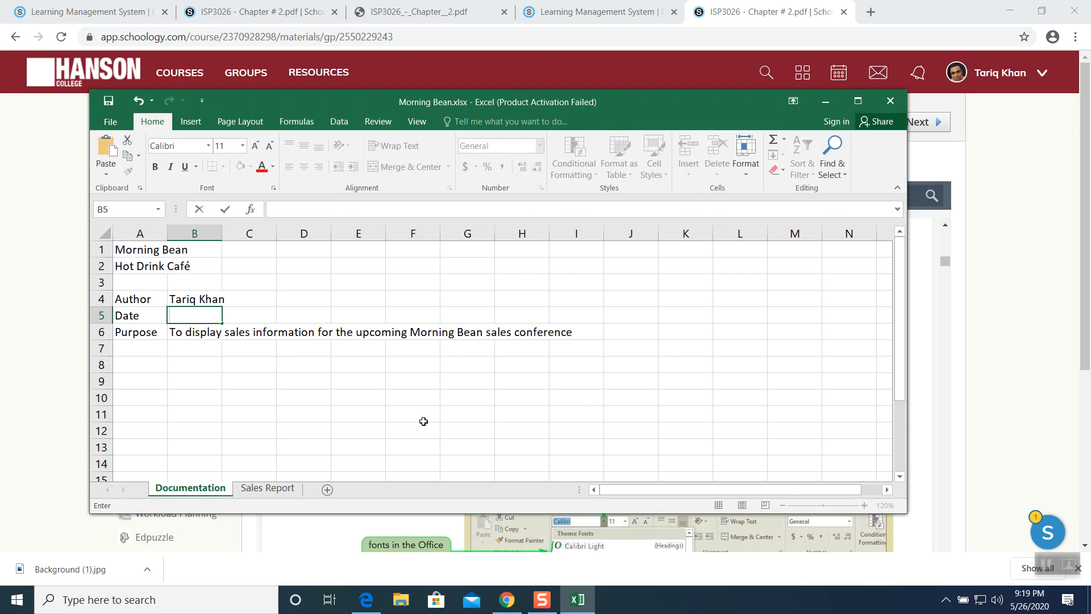
- Enter the TODAY function in cell B5 to insert the current date
type("=to")
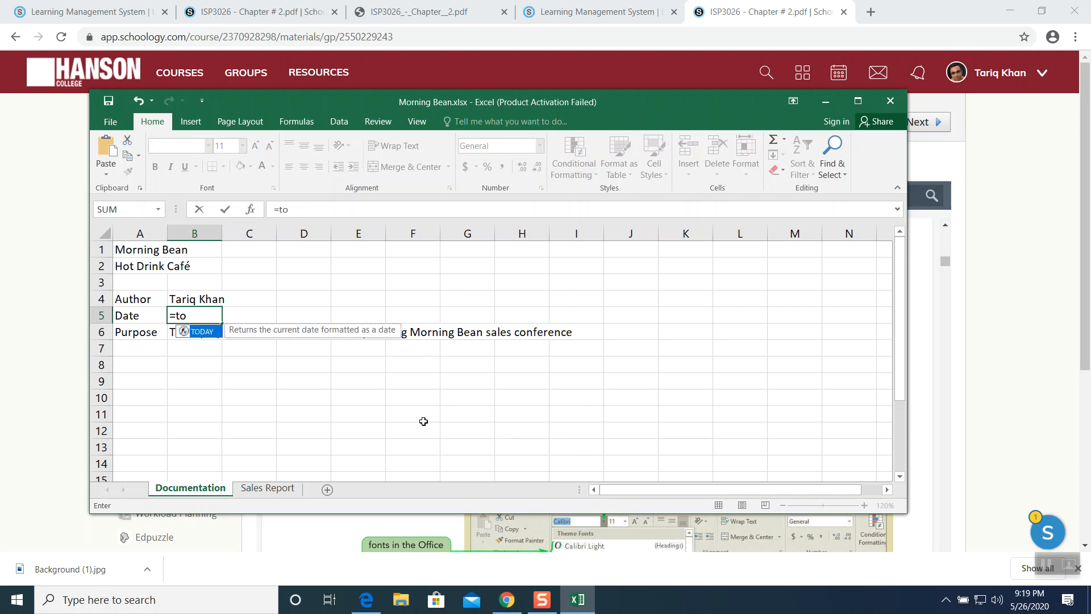
double_click(200, 336)
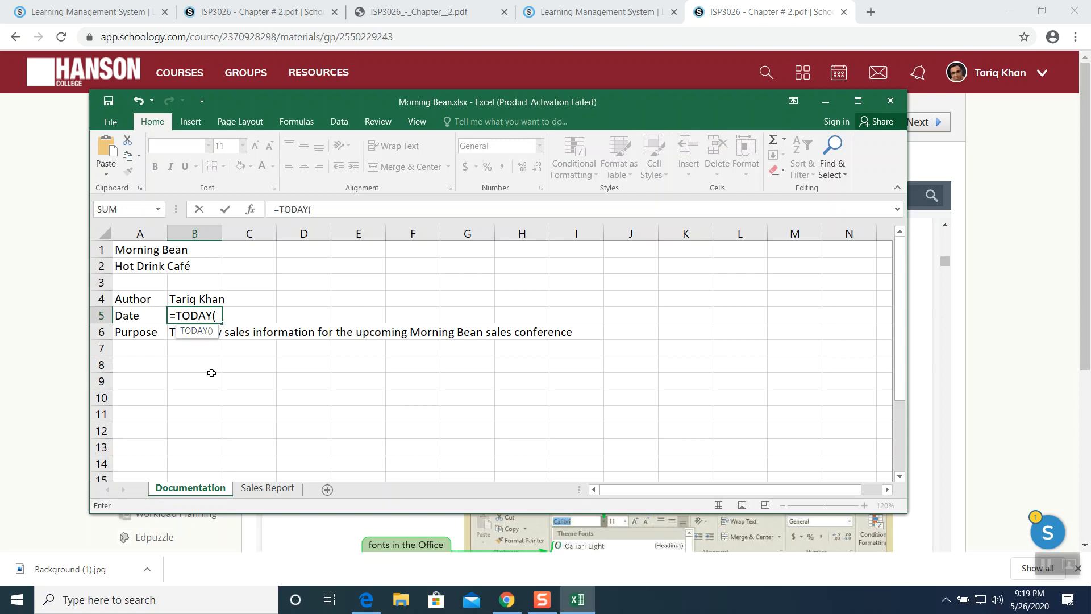
key("Return")
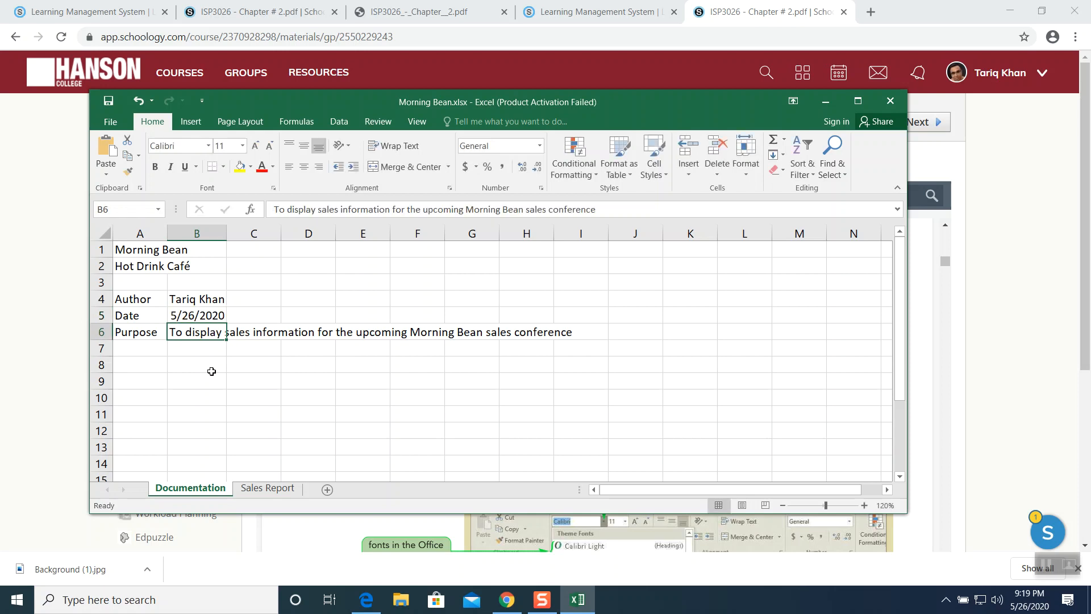
left_click(207, 316)
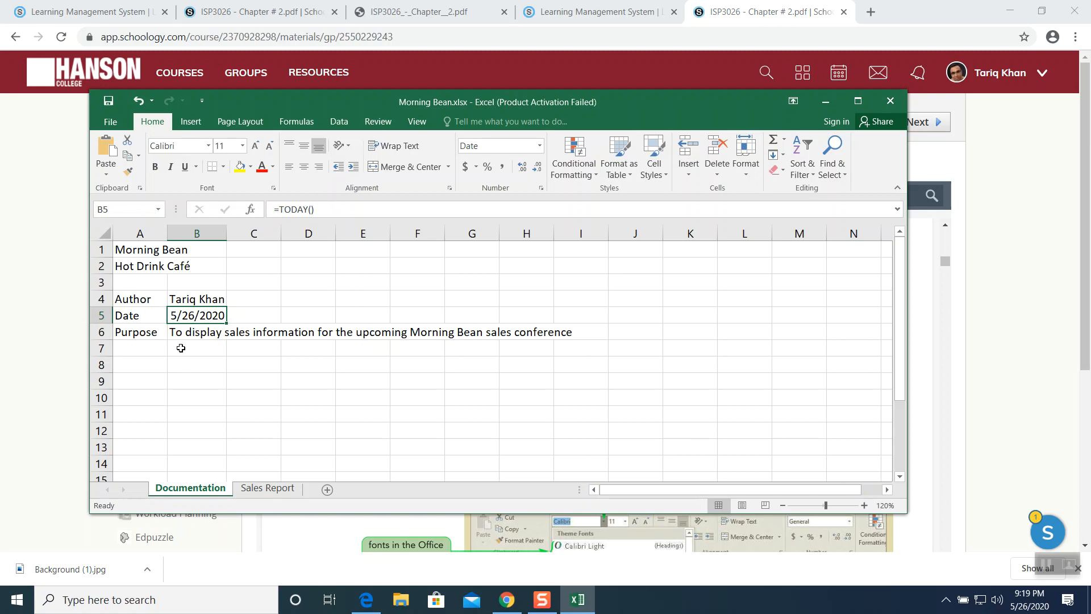
- Format the company name in A1 as Calibri Light, 26 point, bold
left_click(1045, 566)
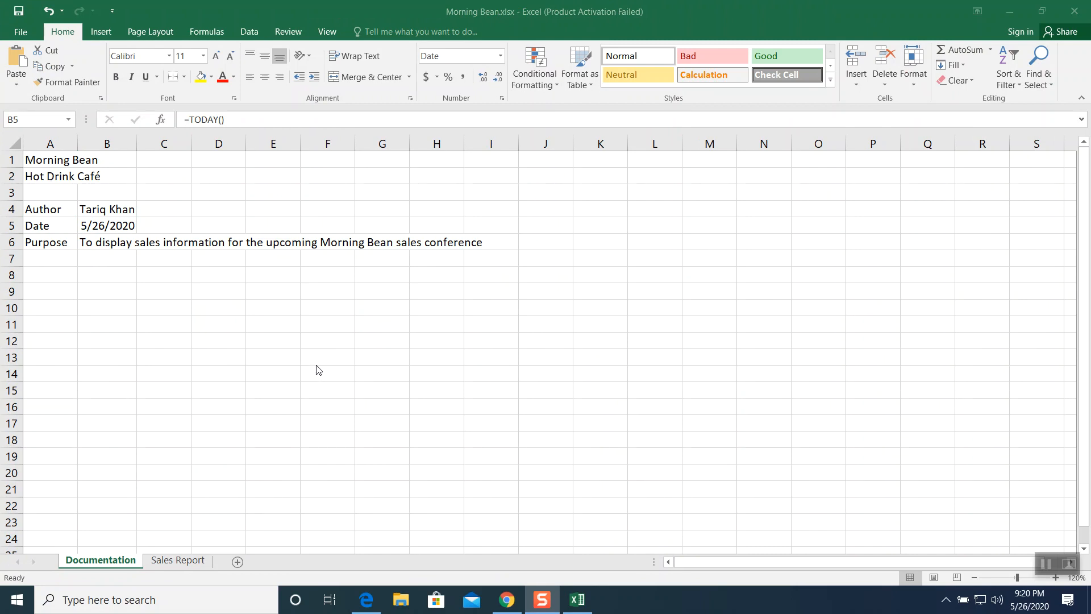
left_click(57, 159)
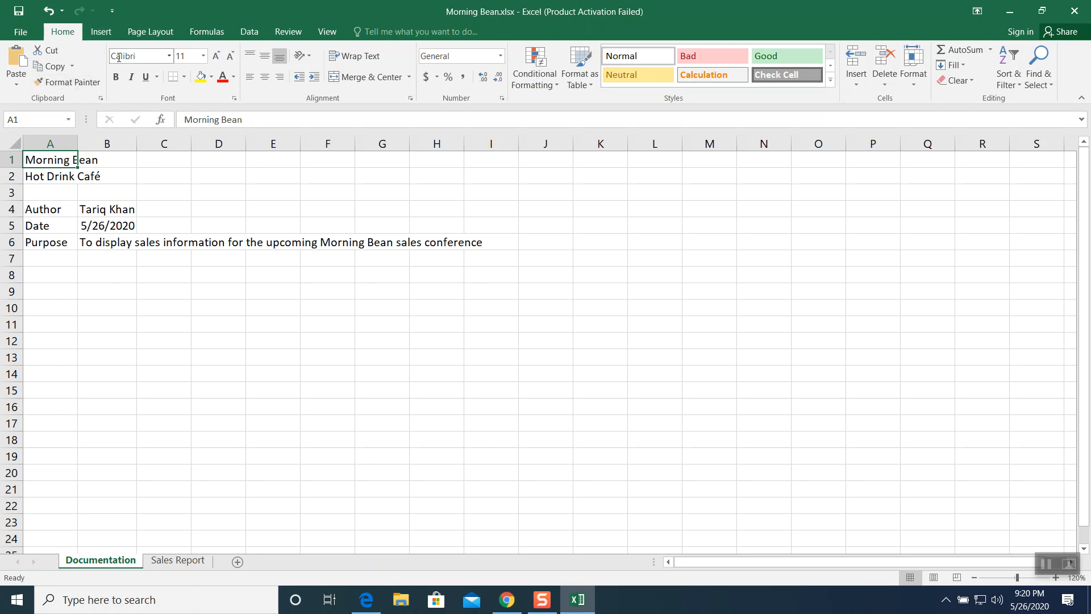
left_click(170, 56)
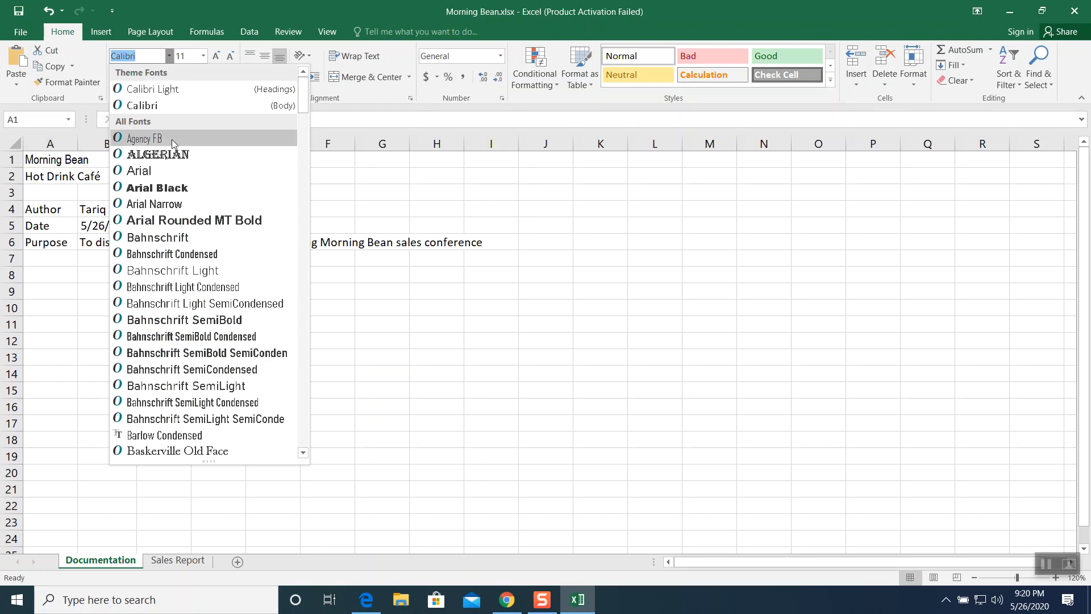
left_click(168, 89)
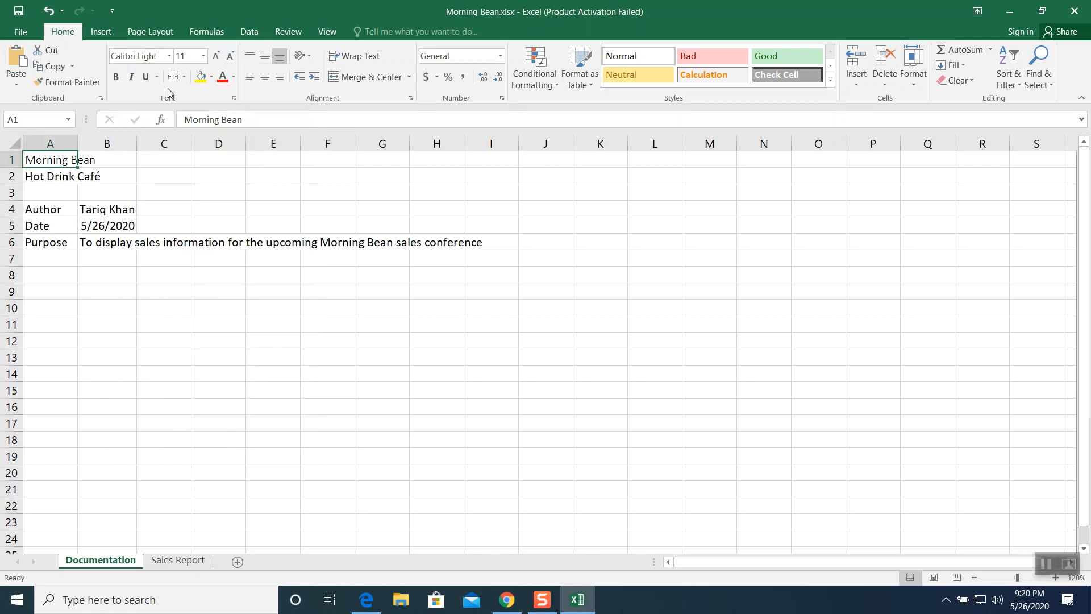
left_click(203, 55)
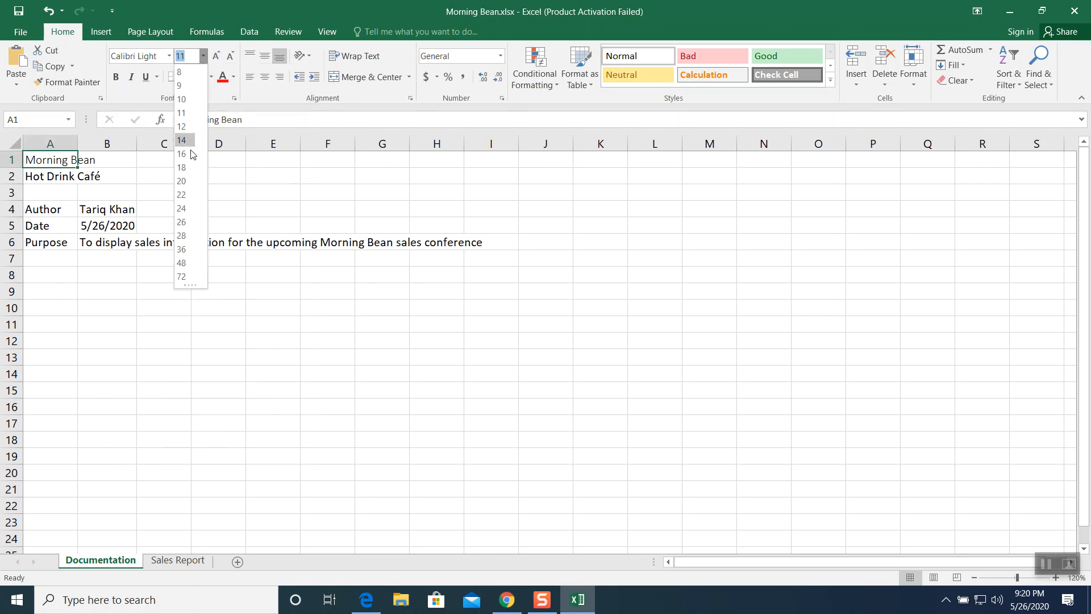
left_click(186, 222)
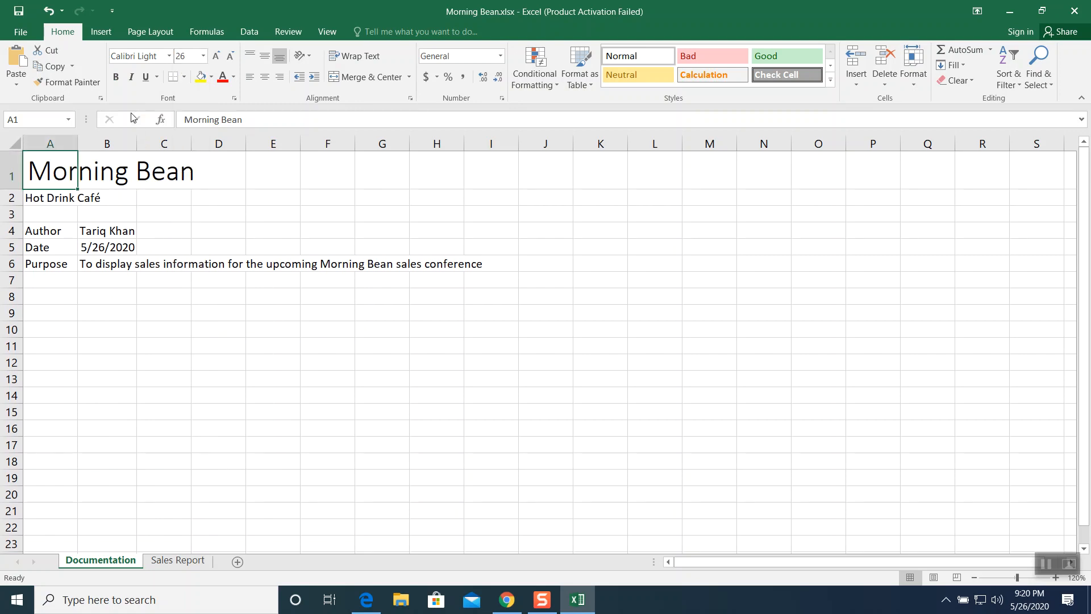
left_click(117, 78)
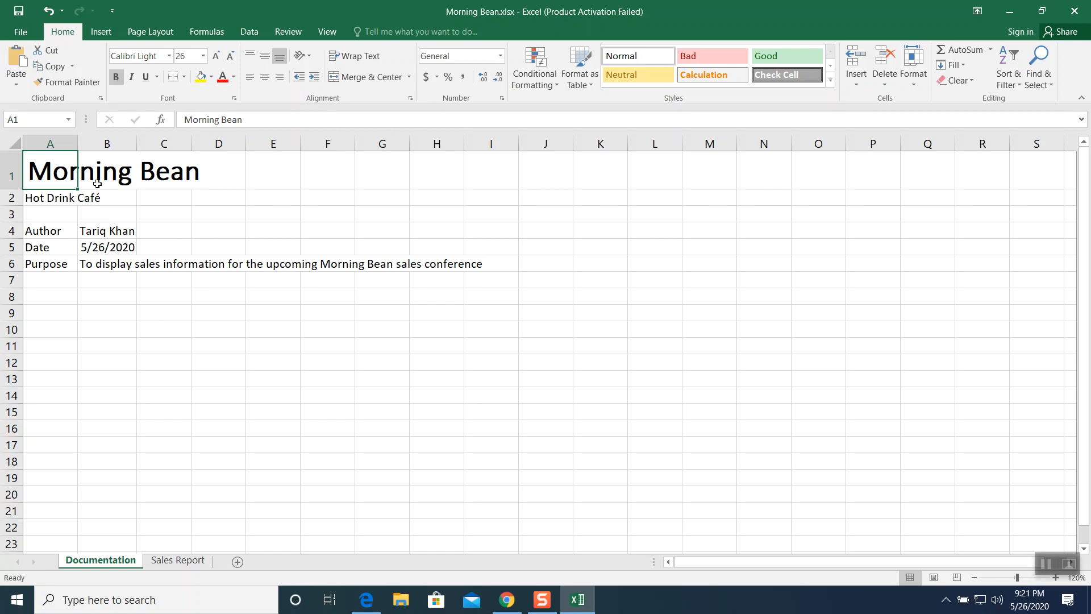
- Format the slogan in A2 as 18 point italic
left_click(63, 198)
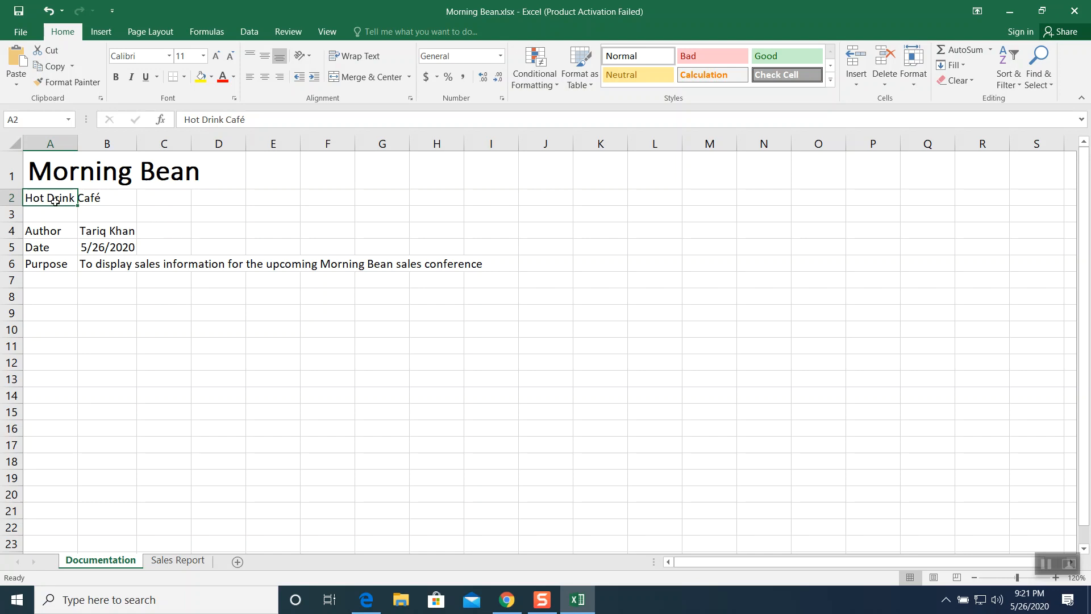
left_click(202, 56)
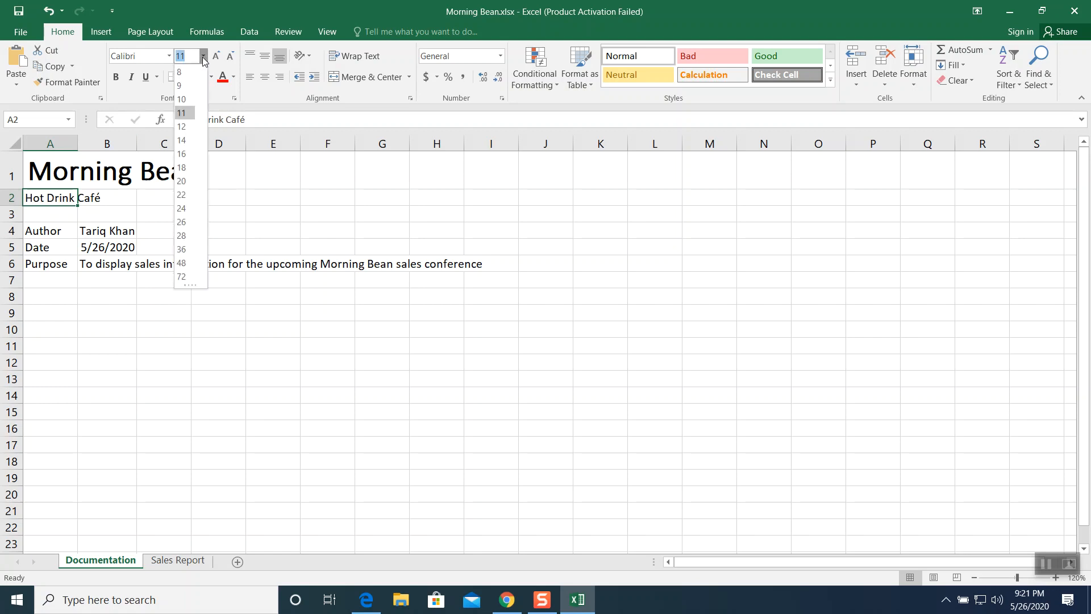
left_click(183, 167)
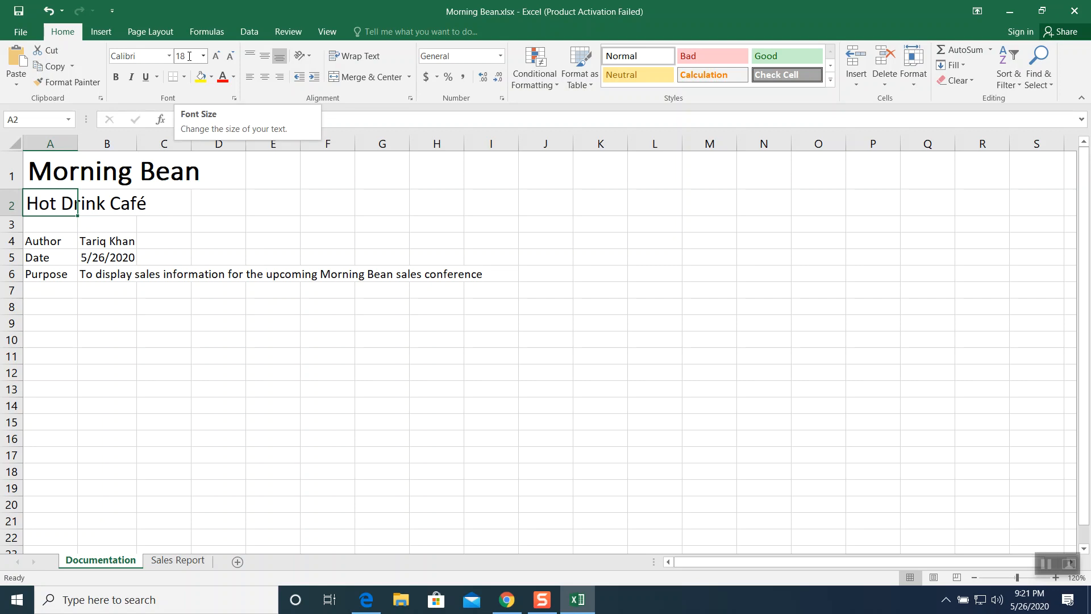
left_click(130, 76)
left_click(237, 238)
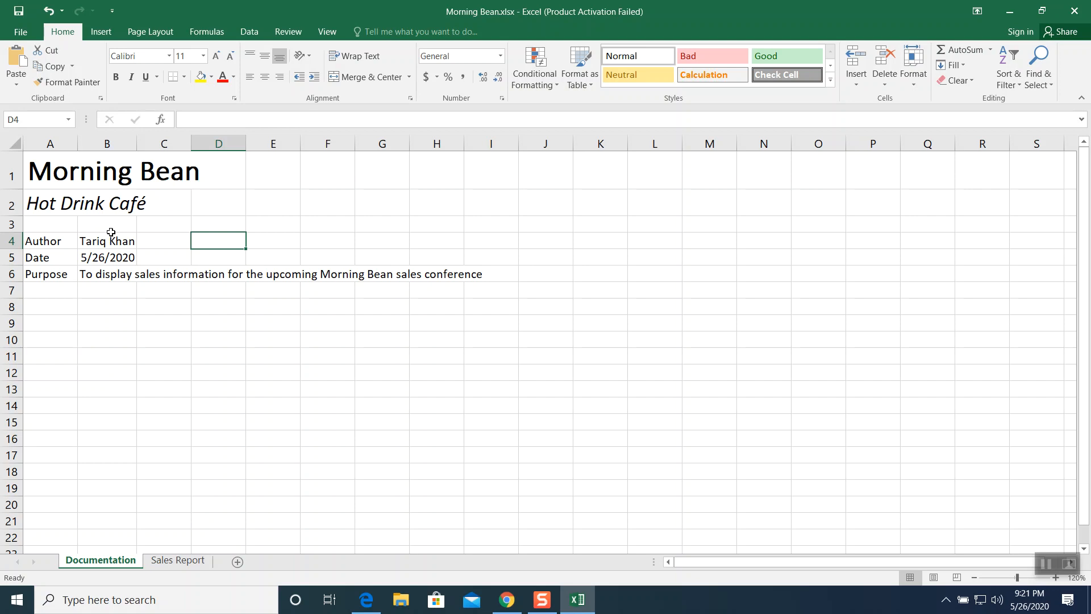
- Bold the Author, Date and Purpose labels in A4:A6
left_click(47, 241)
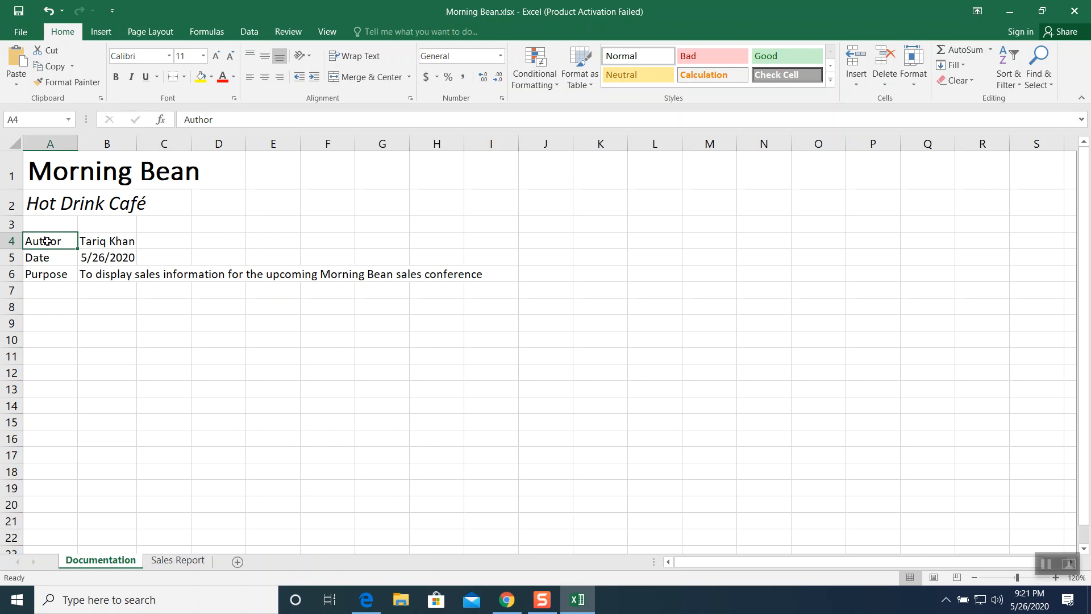
left_click_drag(47, 241, 44, 273)
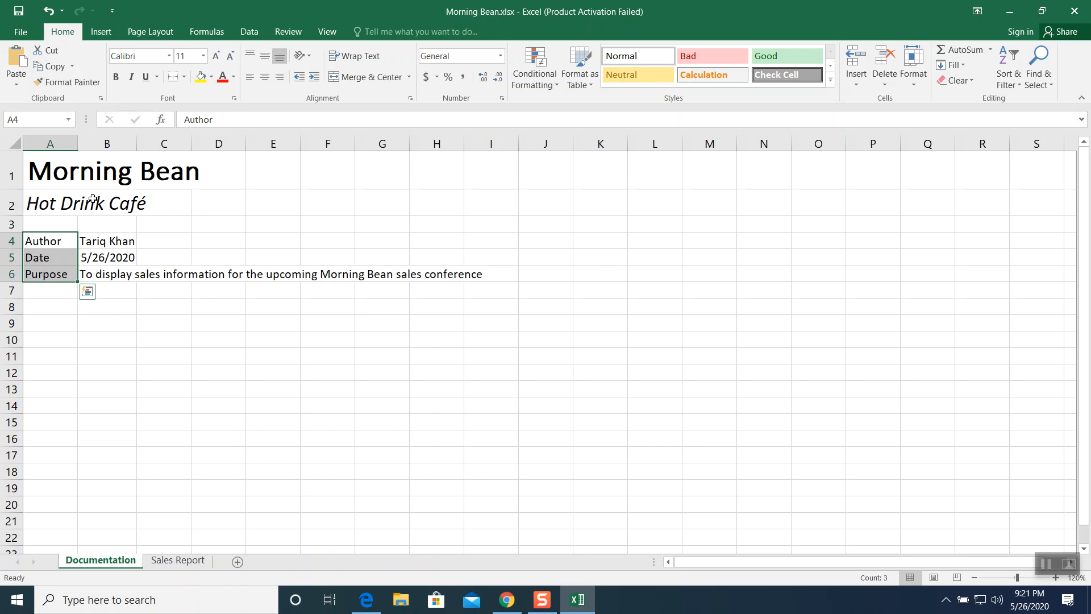
left_click(118, 79)
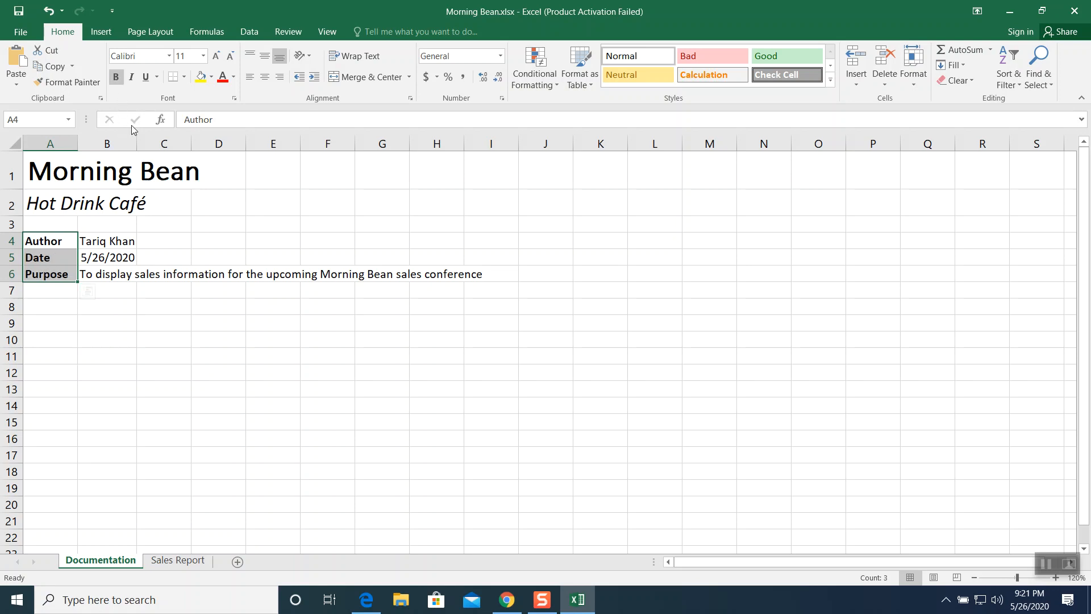
left_click(50, 292)
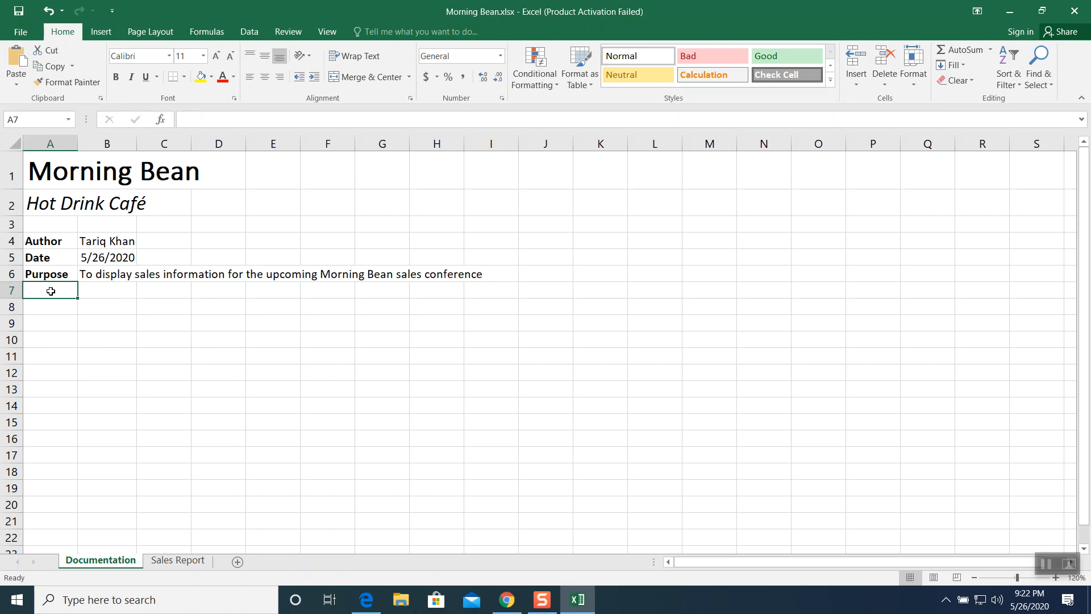
- Set the font color of A1:A2 to Green
left_click_drag(54, 166, 51, 202)
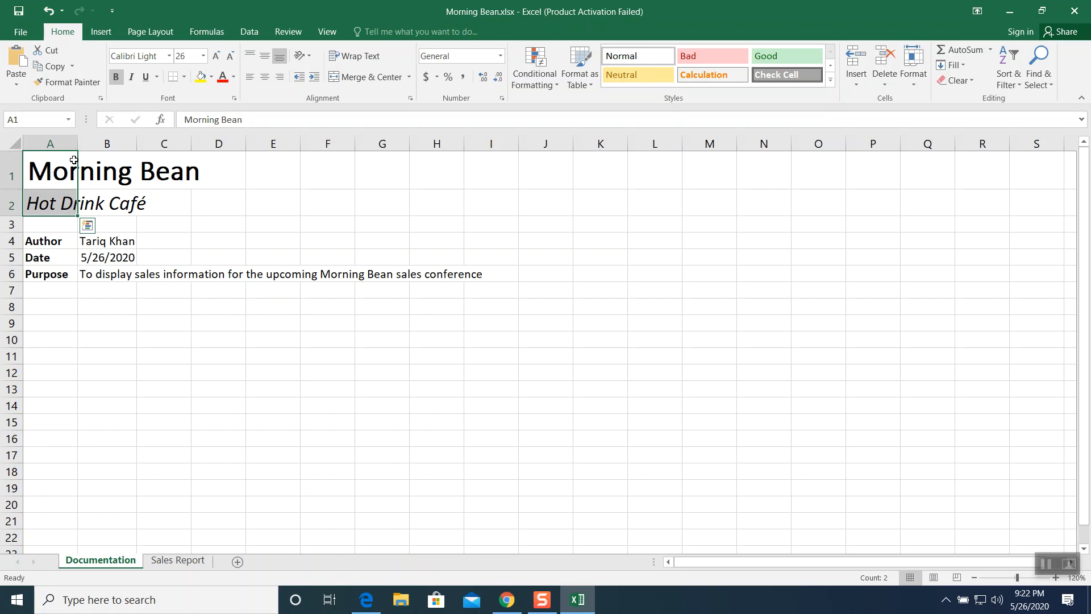
left_click(222, 78)
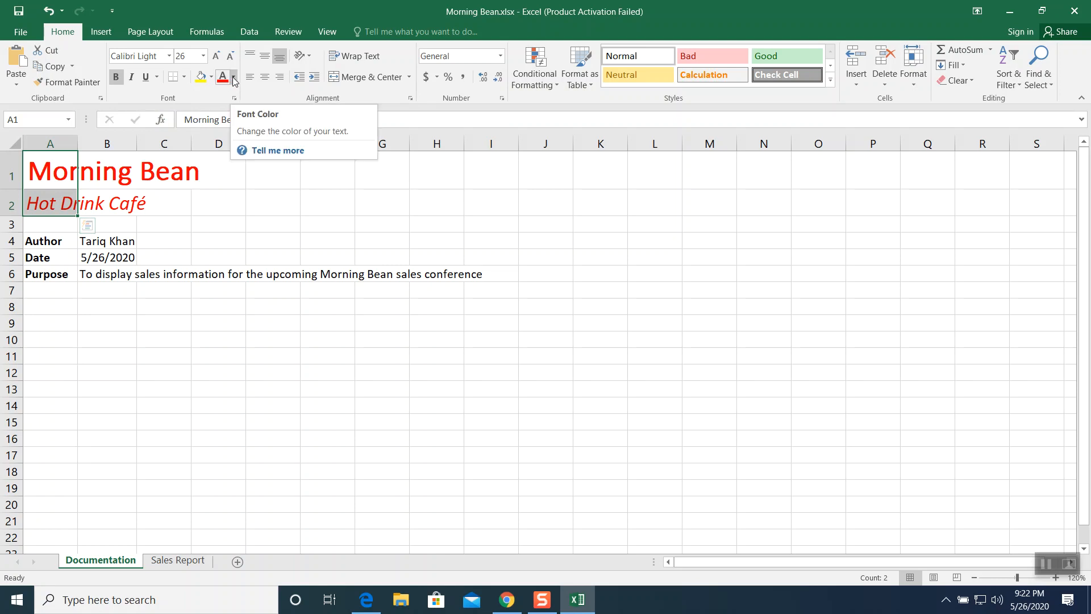
left_click(234, 80)
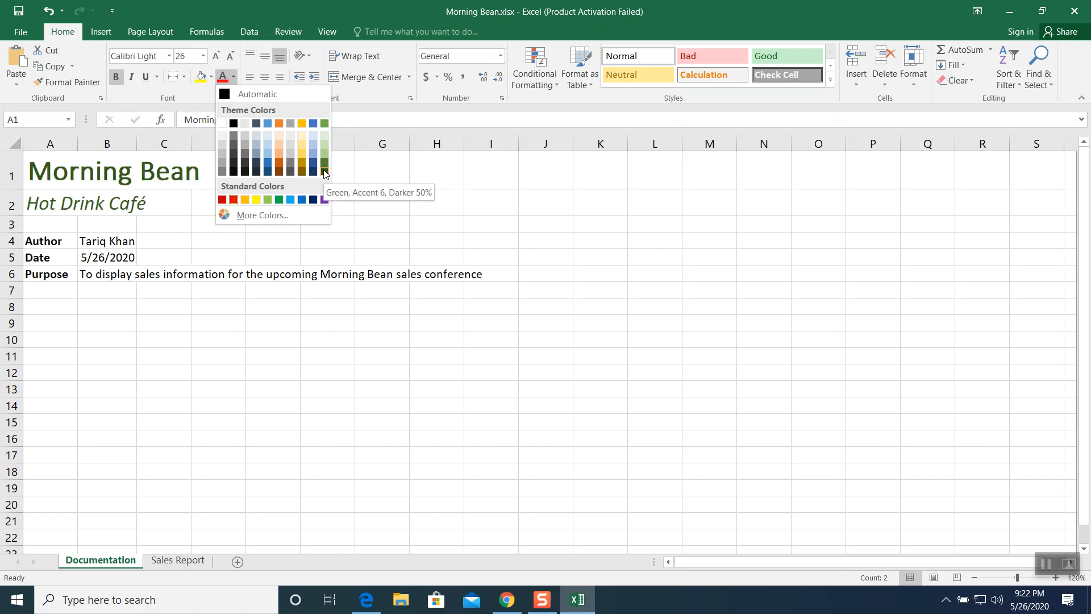
left_click(279, 199)
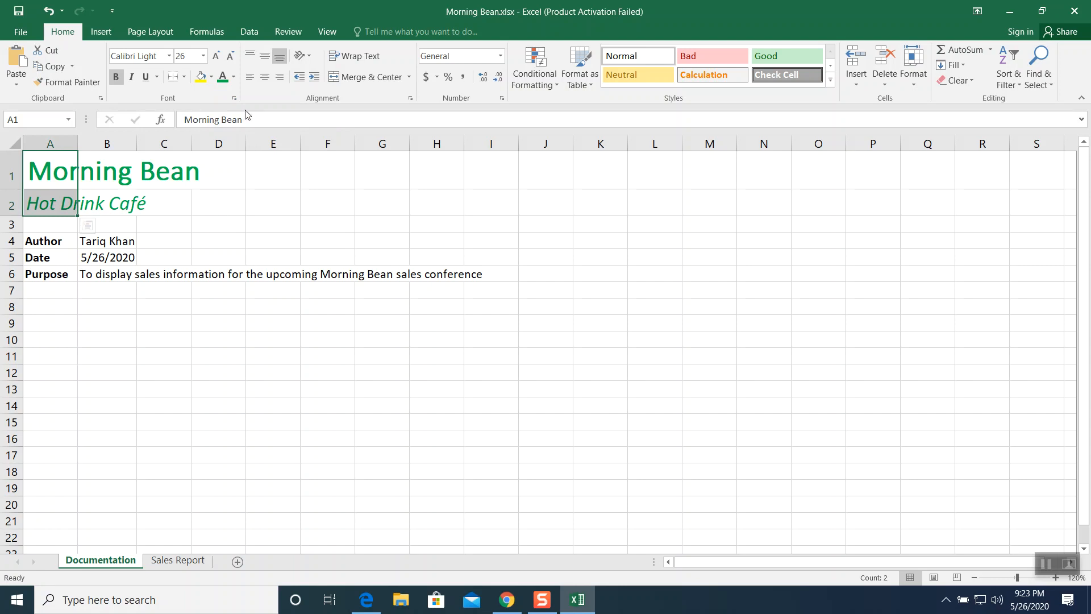
left_click(234, 78)
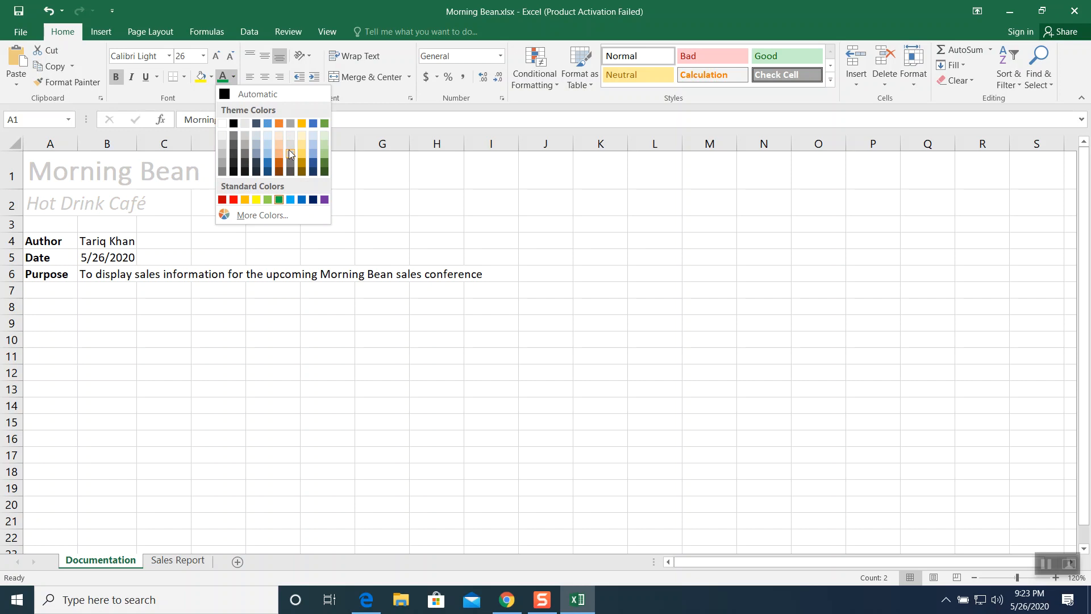
left_click(279, 200)
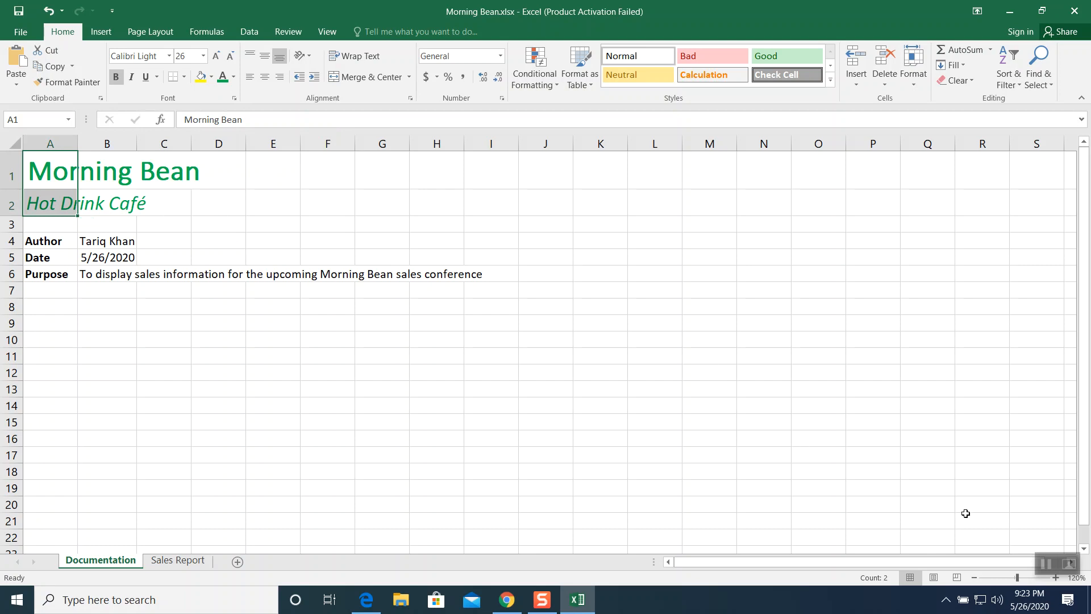
left_click(1045, 563)
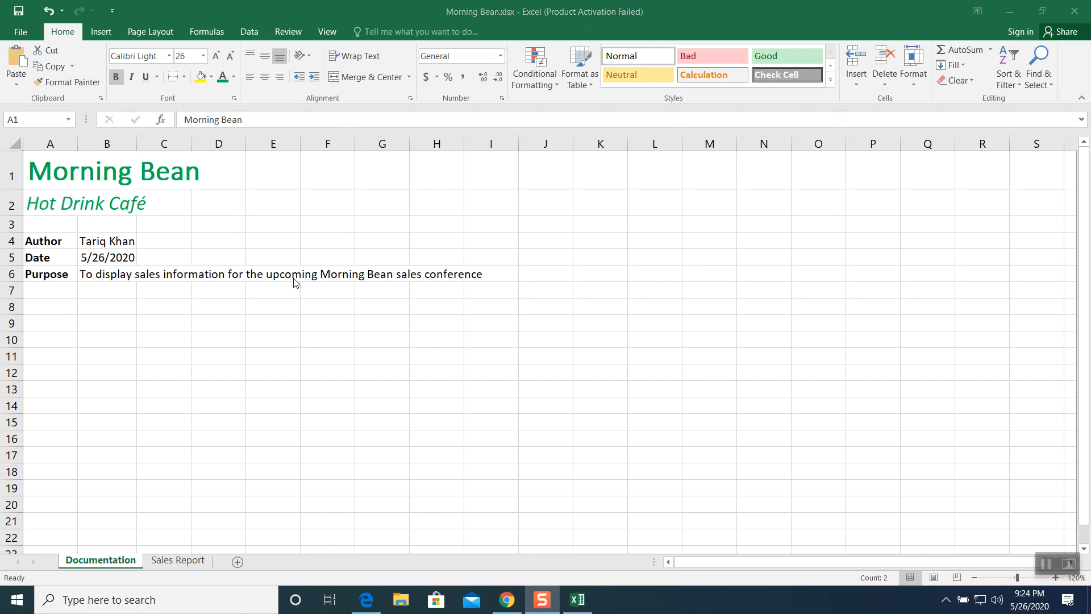
- Color the company name in A1 Gold, Accent 4, then undo that color change
left_click(52, 165)
left_click(52, 165)
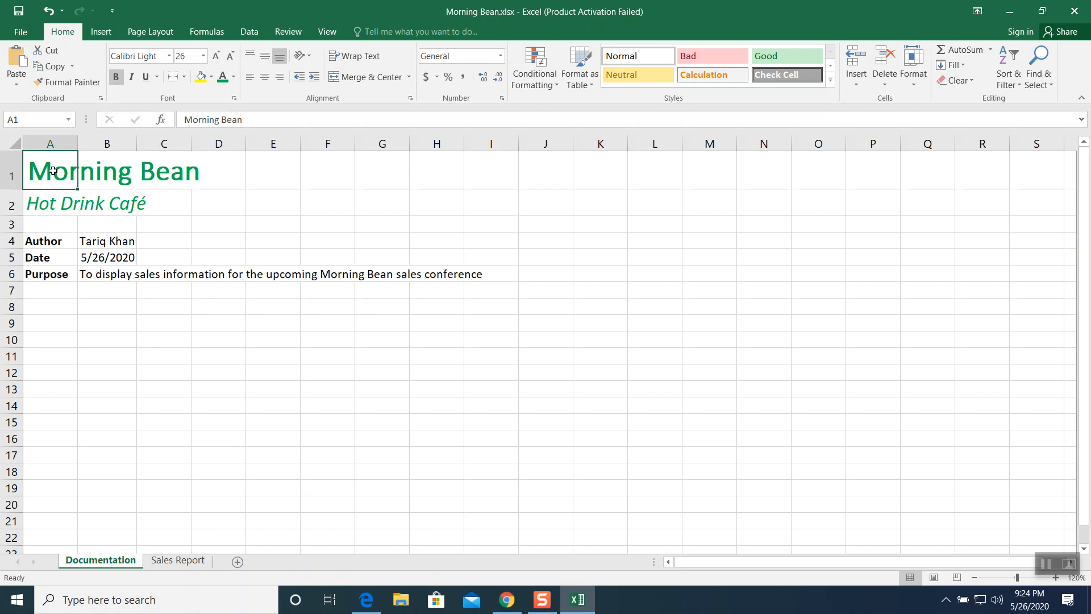
left_click(234, 77)
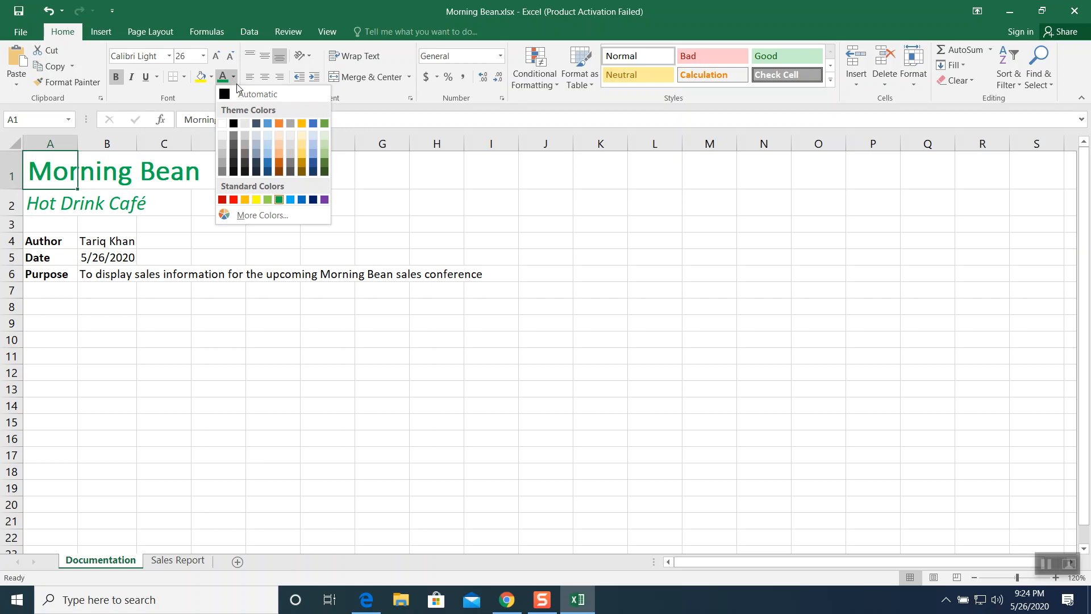
left_click(301, 124)
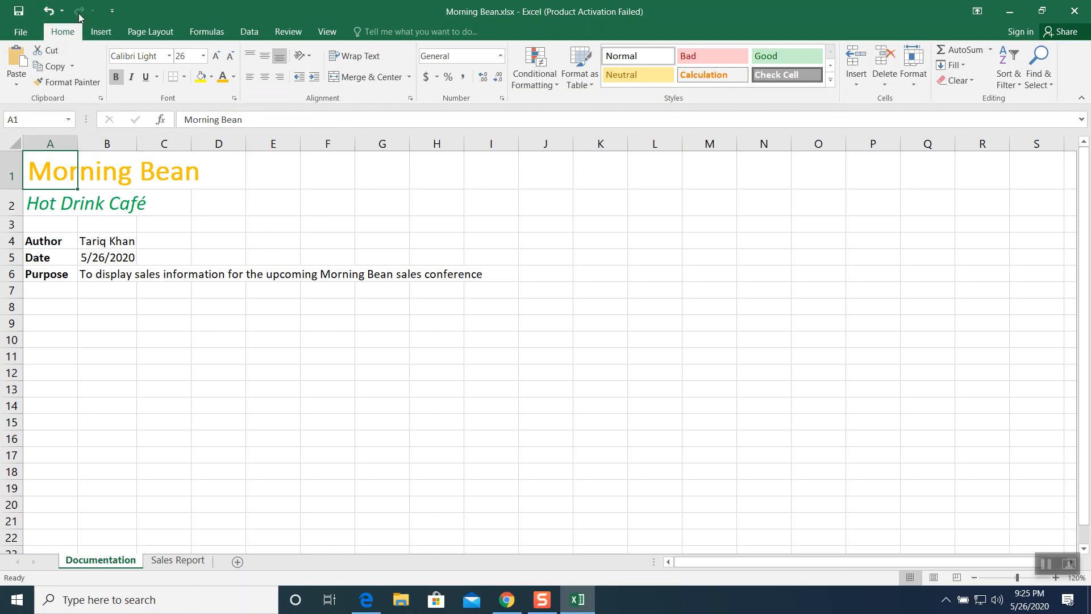
left_click(49, 14)
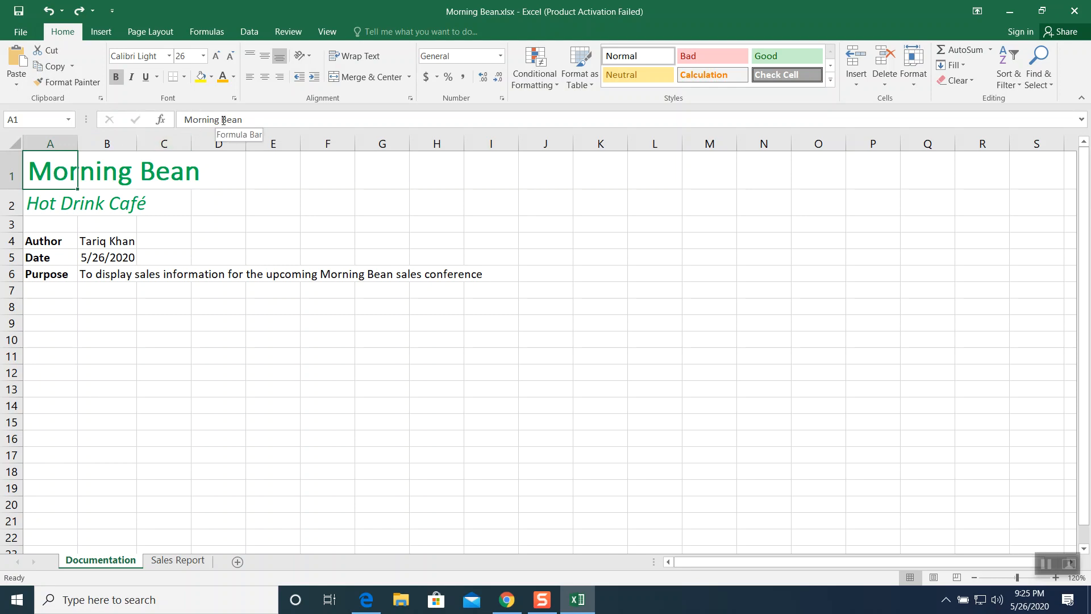
- Color only the word Bean in cell A1 Gold, Accent 4
left_click_drag(222, 119, 243, 120)
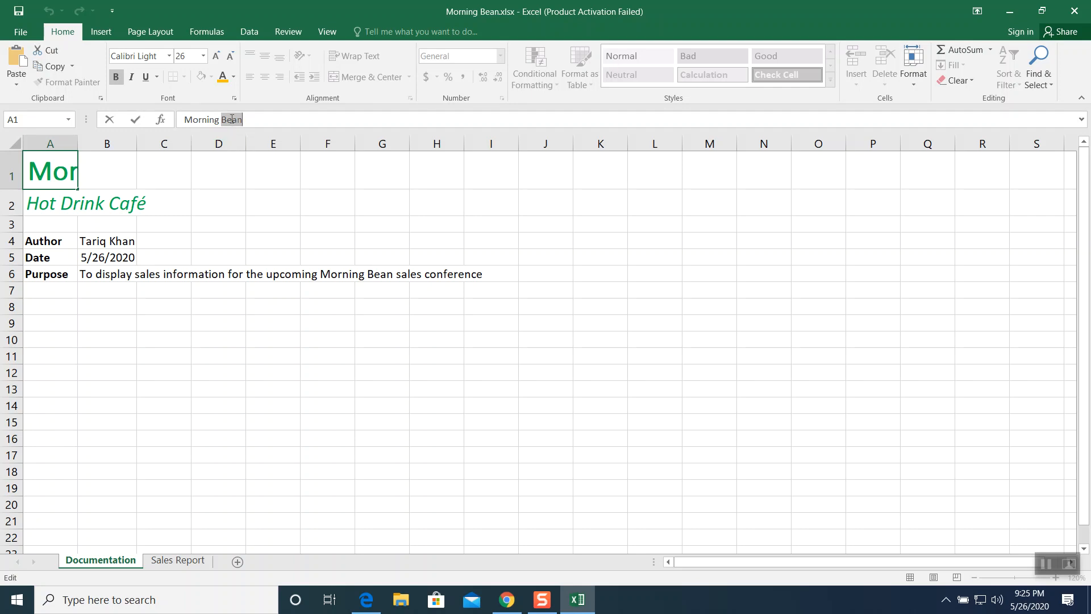
left_click(234, 77)
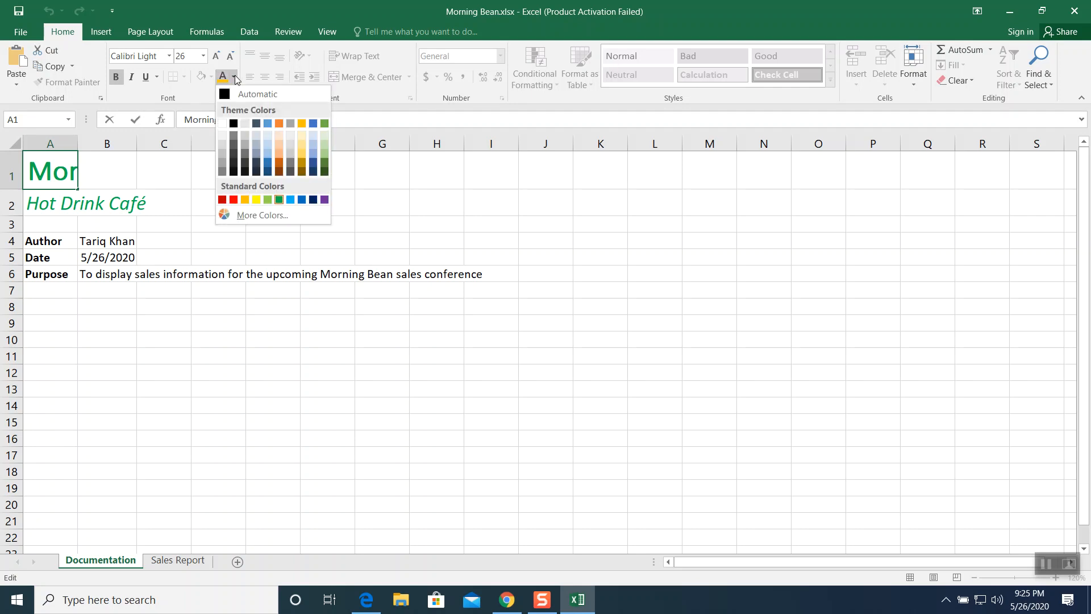
left_click(305, 121)
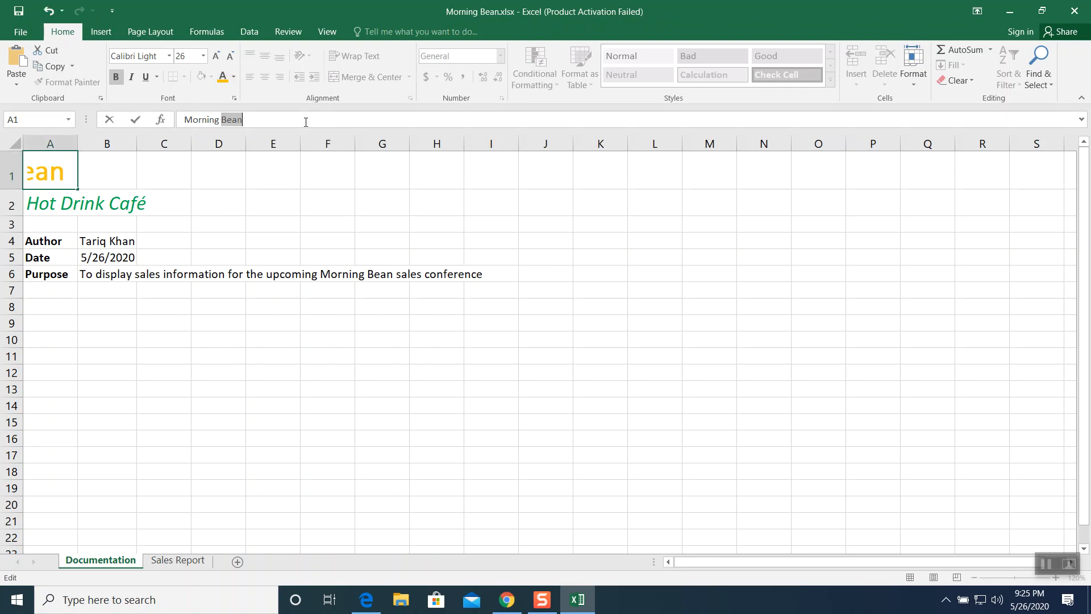
left_click(397, 224)
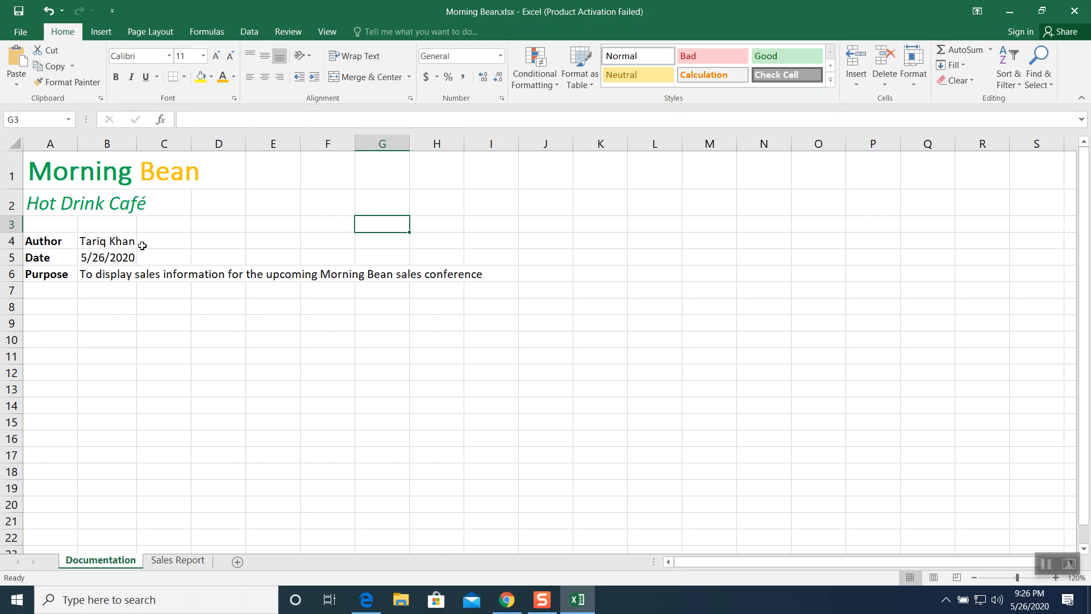
- Fill the Author, Date and Purpose labels in A4:A6 with Green and set their font color to White, Background 1
left_click(46, 240)
left_click_drag(47, 241, 42, 272)
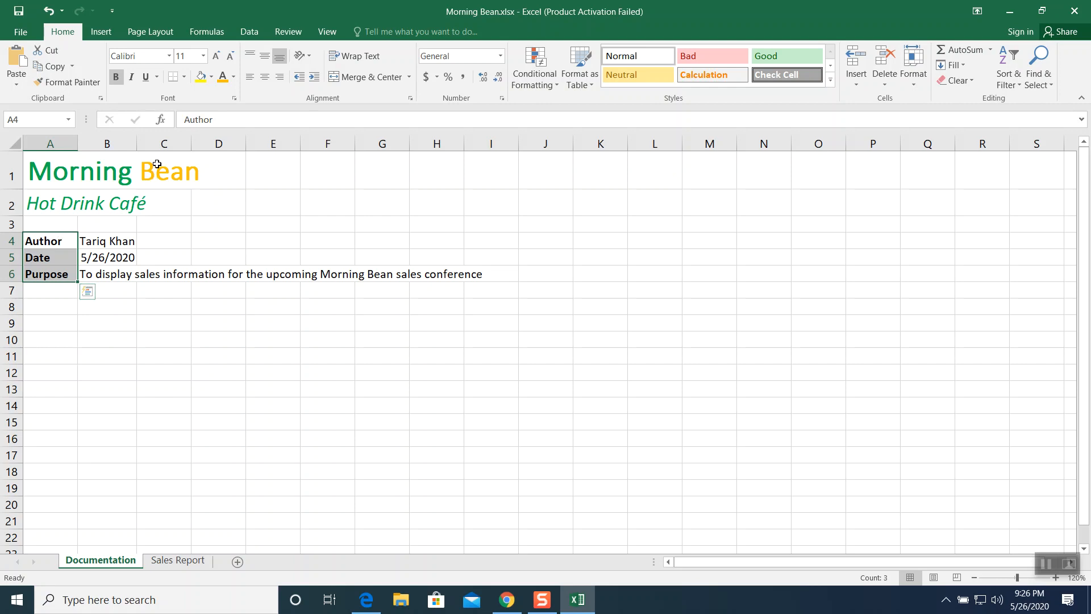
left_click(212, 77)
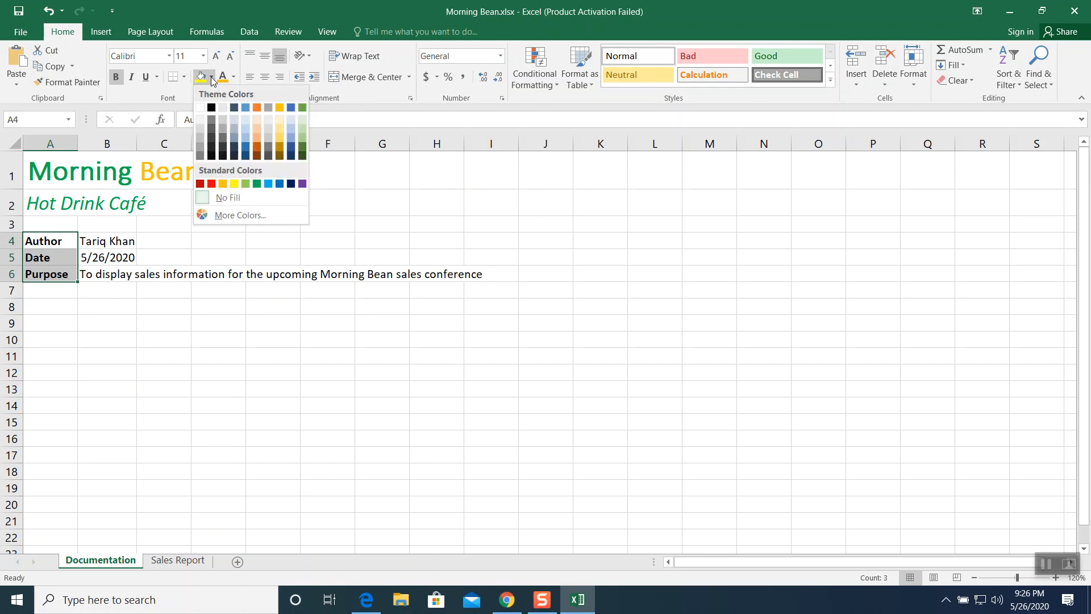
left_click(257, 184)
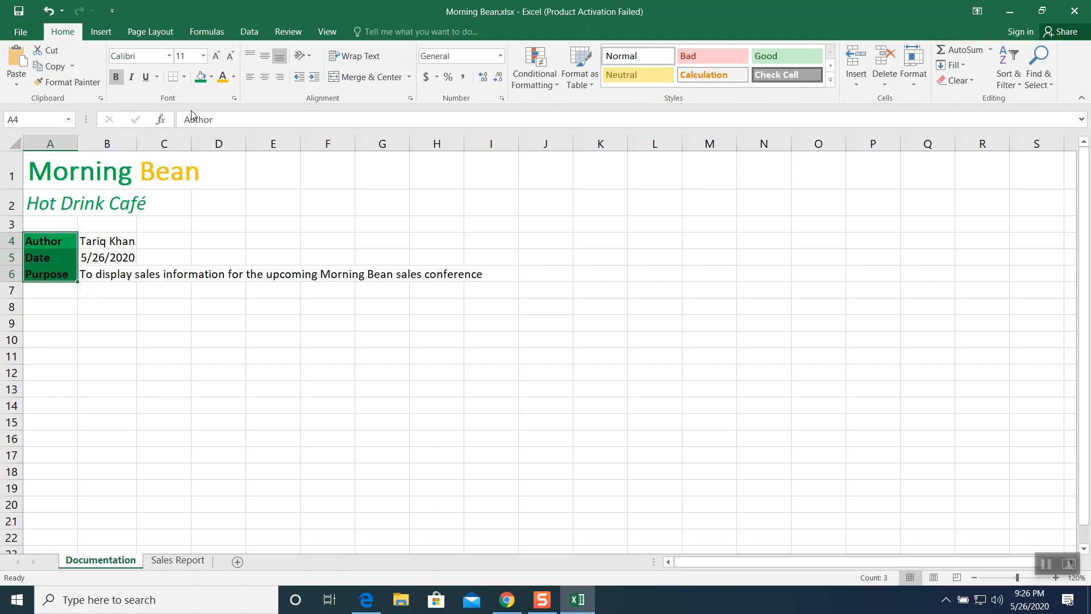
left_click(234, 78)
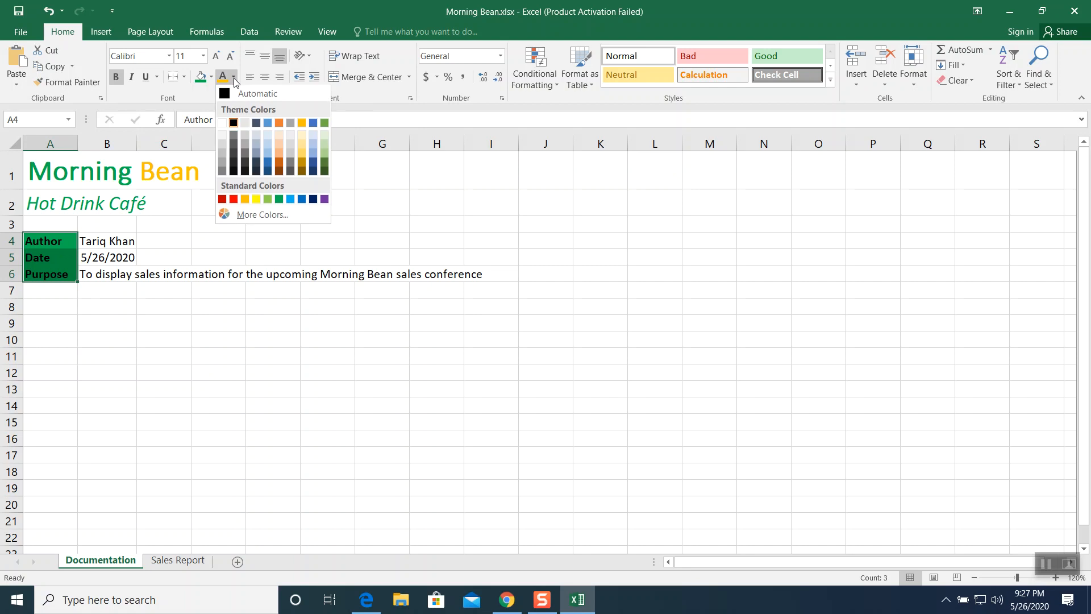
left_click(223, 123)
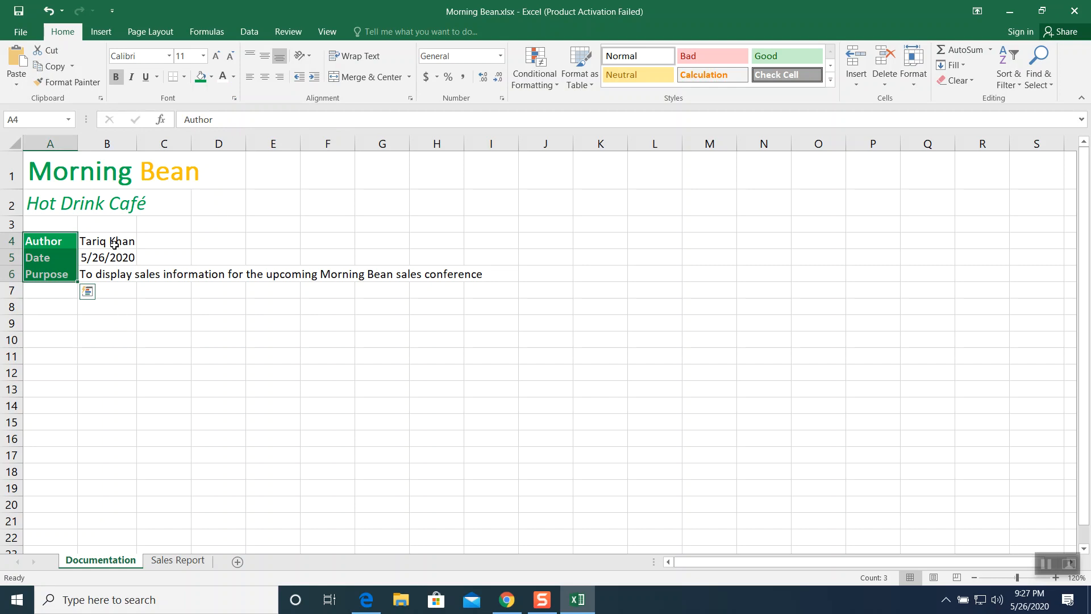
- Set the font color of B4:B6 to Green and fill those cells White
left_click_drag(114, 242, 114, 273)
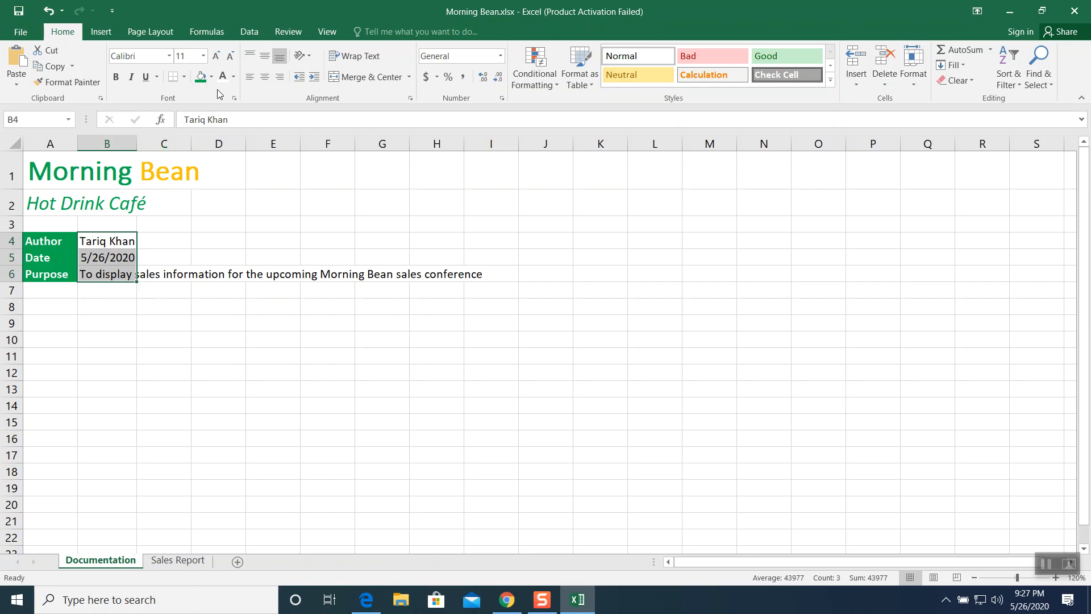
left_click(233, 76)
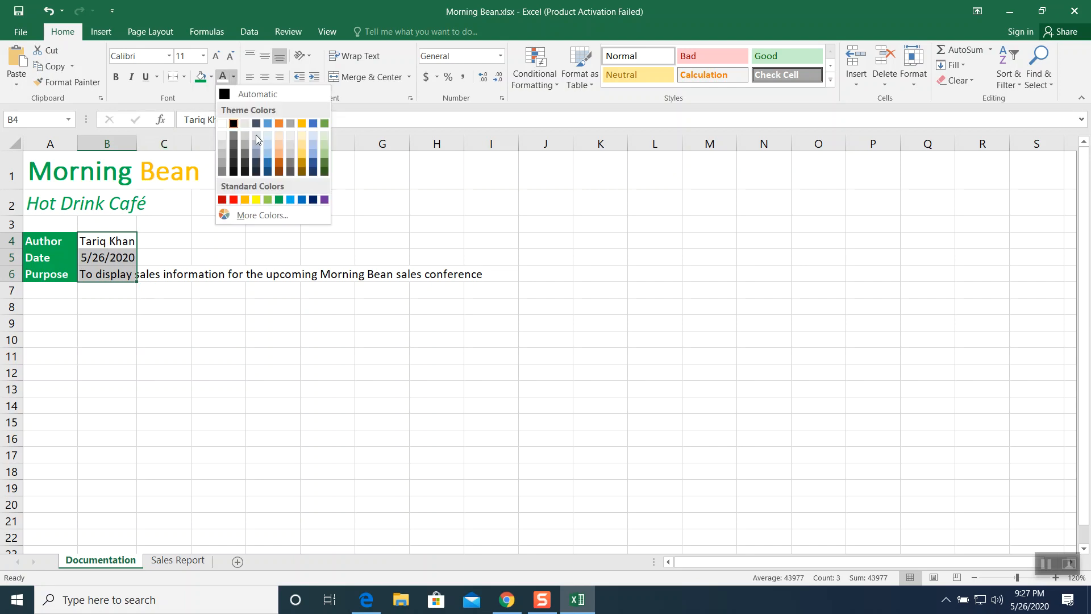
left_click(279, 199)
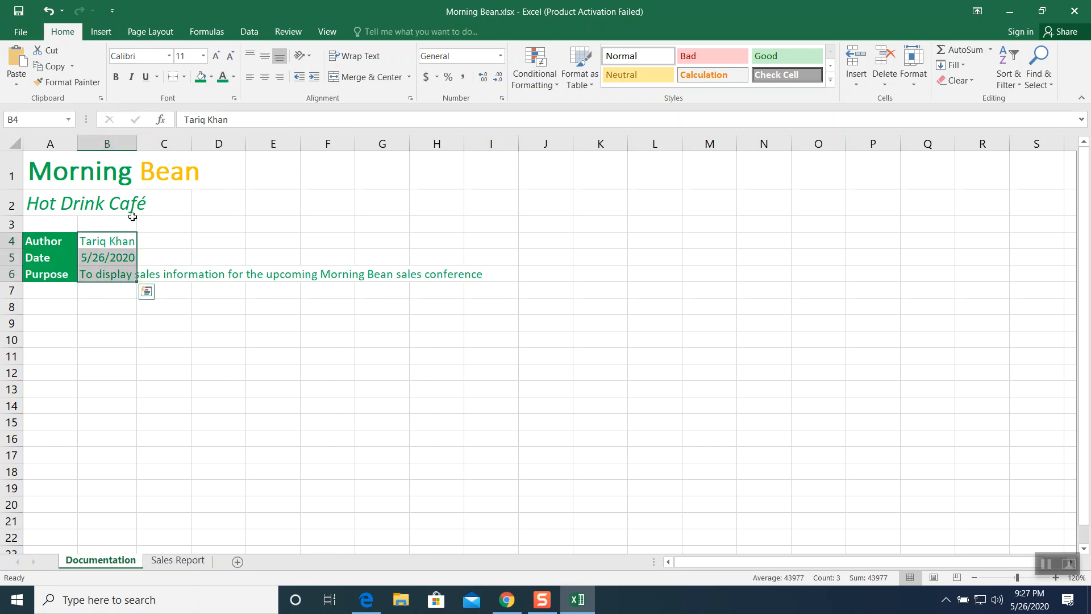
left_click(212, 77)
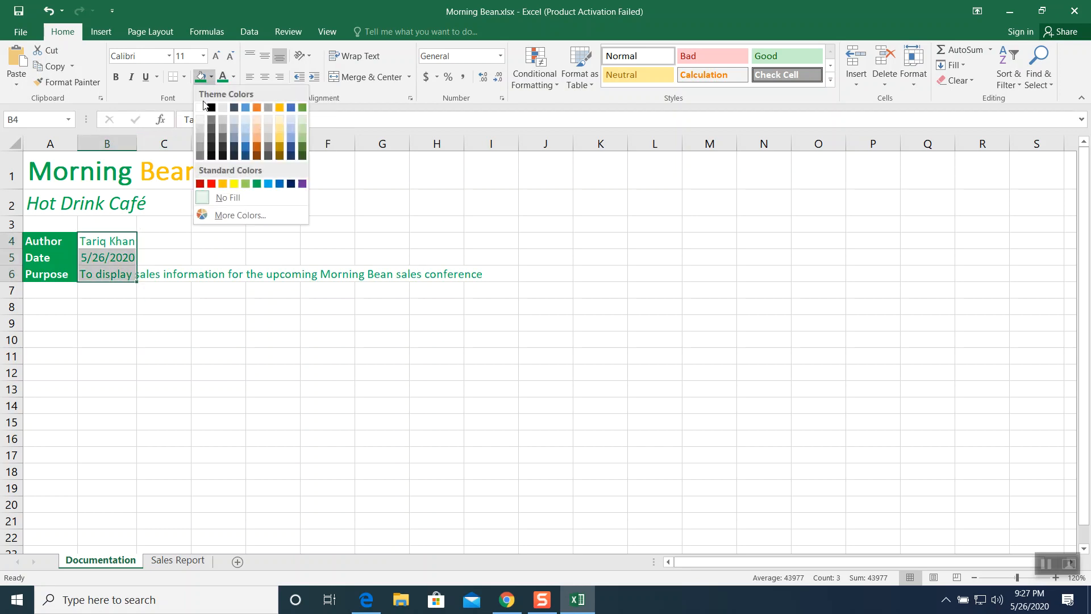
left_click(201, 108)
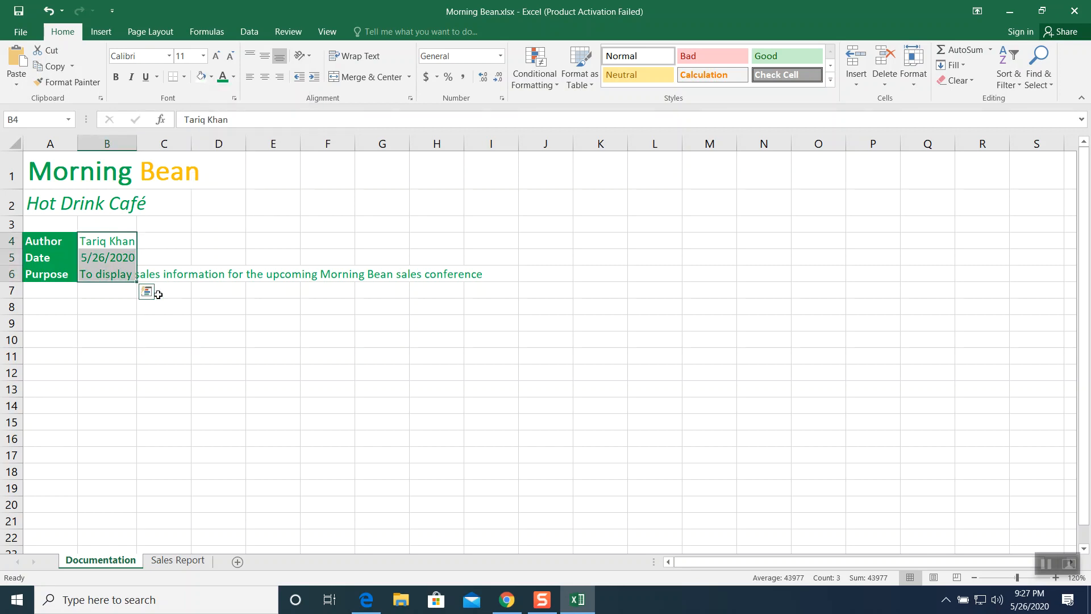
left_click(153, 292)
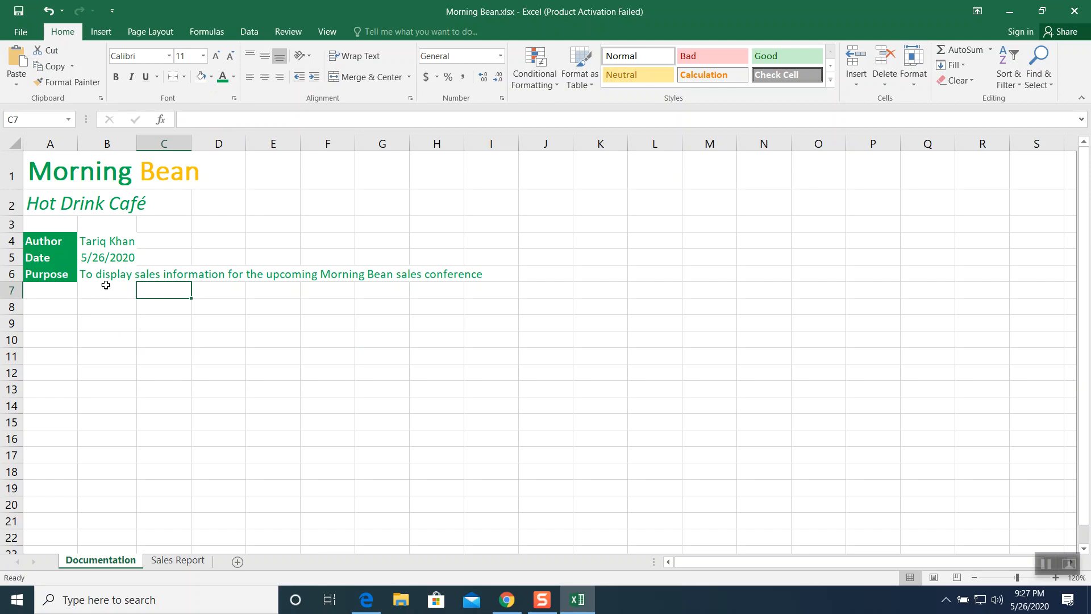
- Widen column B by setting a new column width for it
left_click(107, 144)
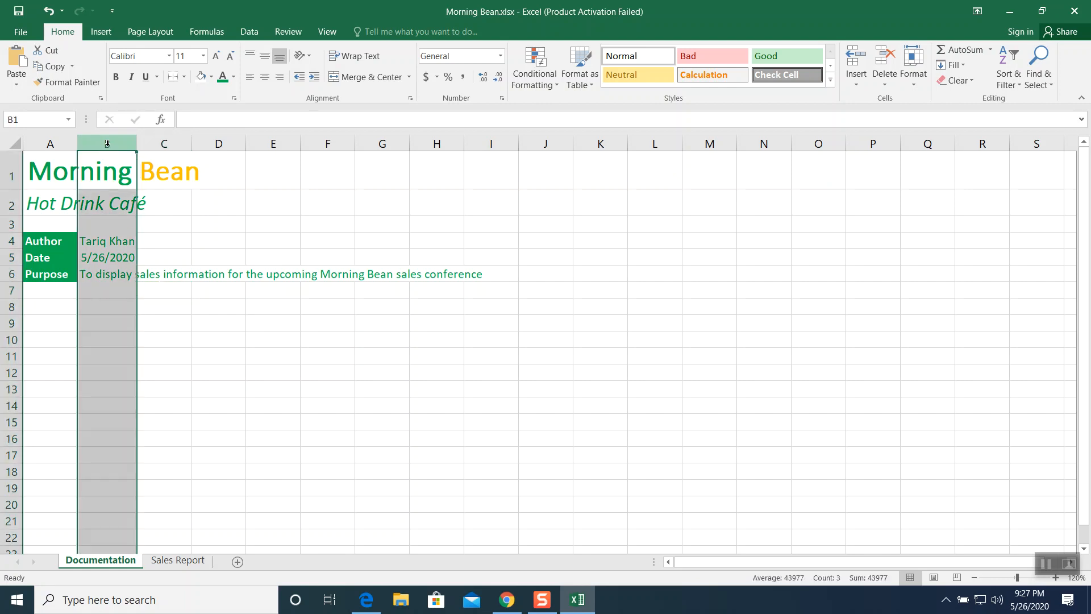
right_click(107, 143)
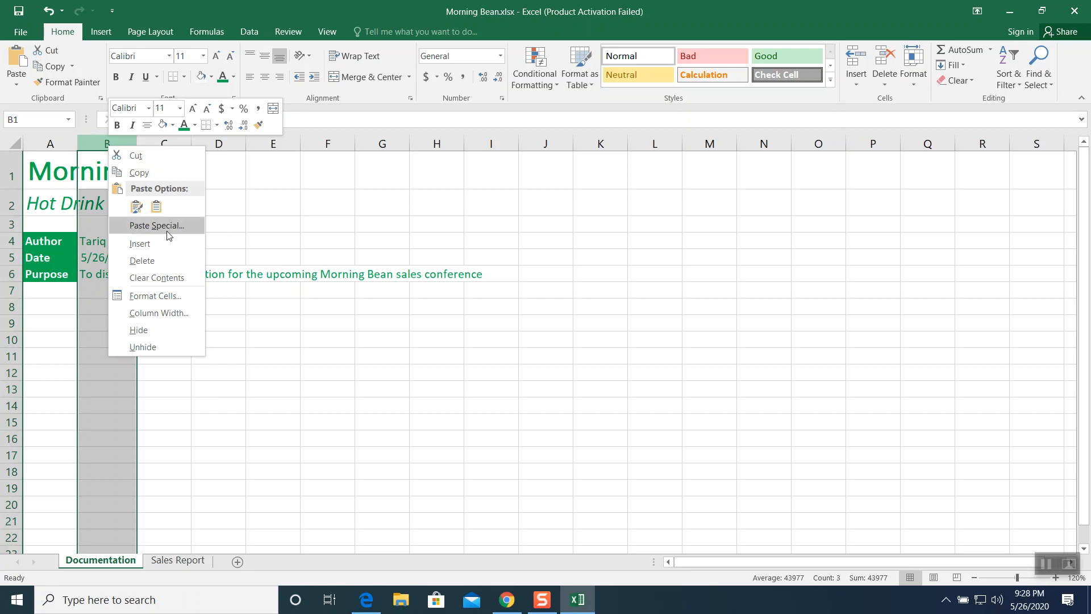
left_click(162, 315)
left_click_drag(166, 279, 254, 282)
type("30")
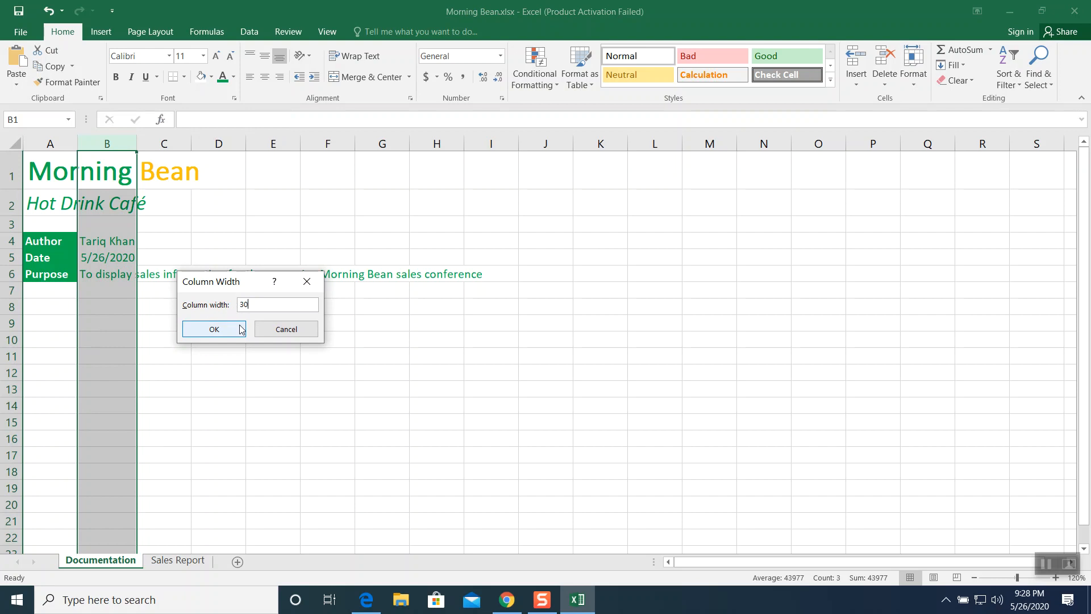
left_click(241, 329)
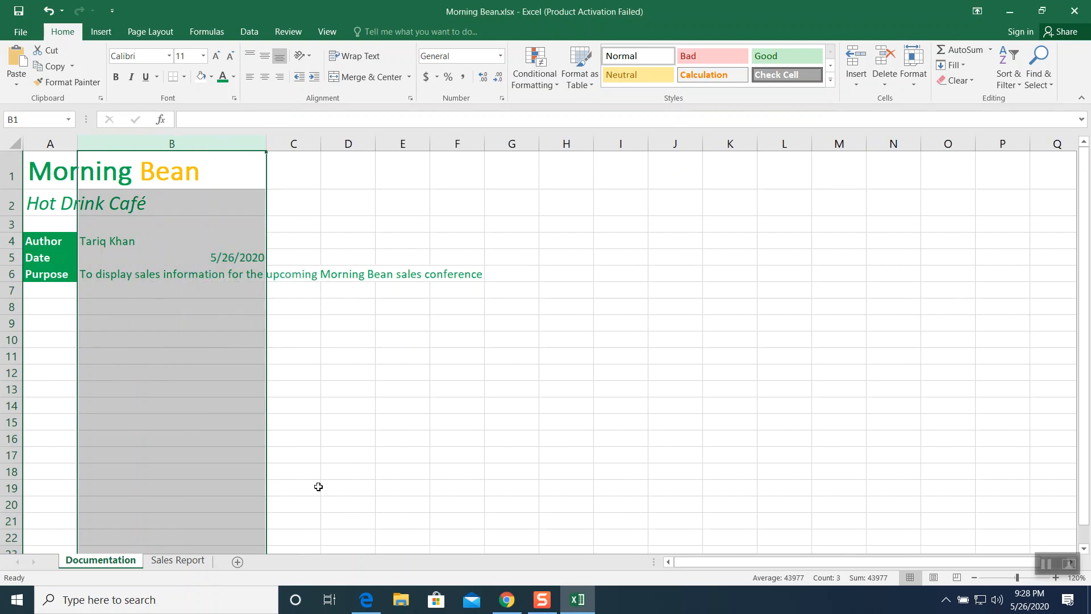
left_click(360, 433)
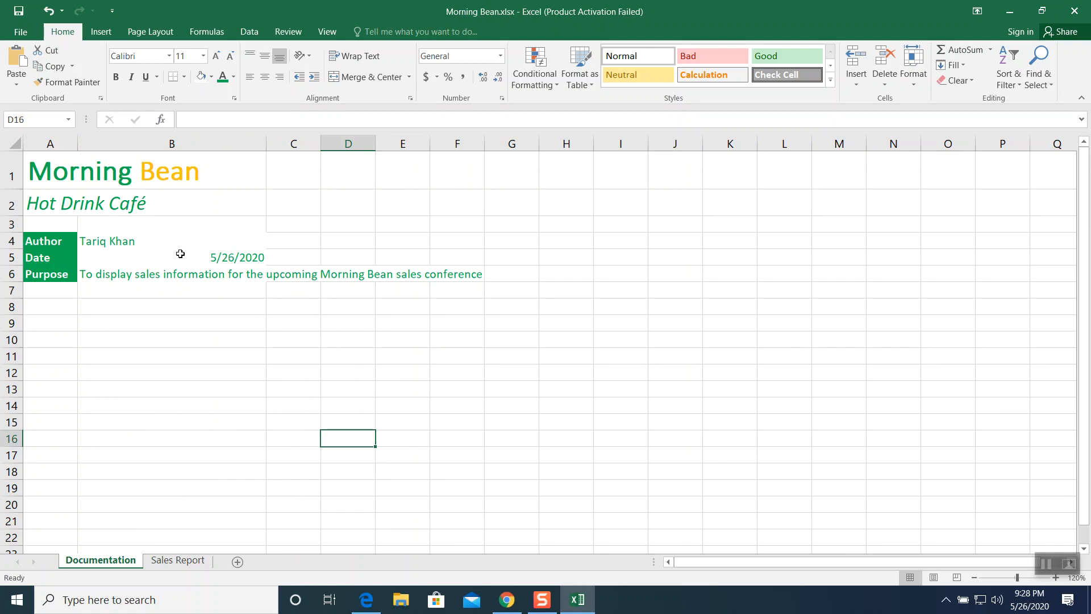
- Apply All Borders to the range A4:B6
left_click(46, 239)
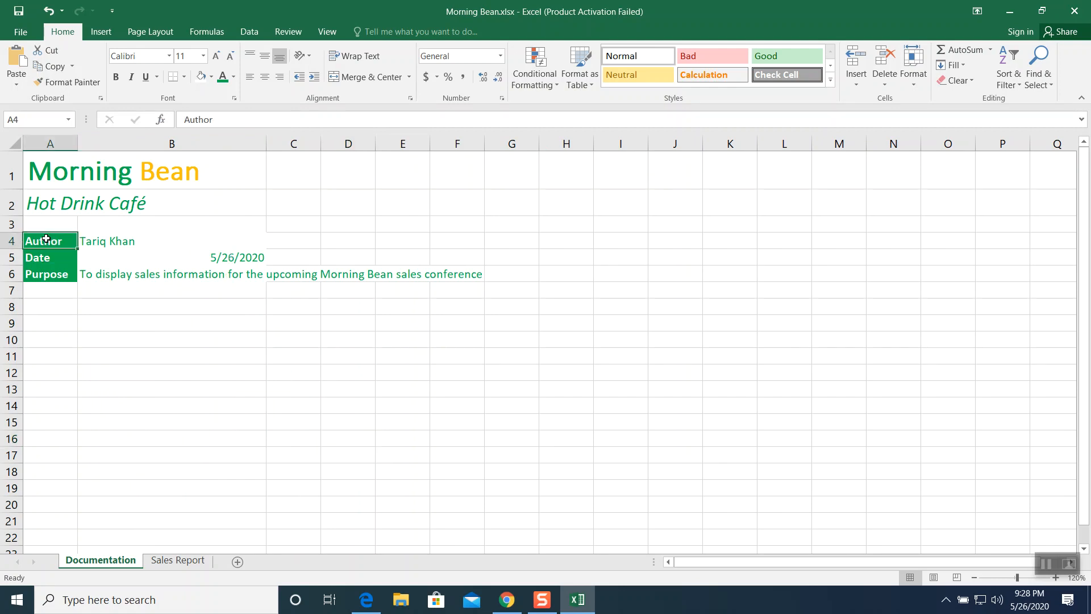
left_click_drag(46, 239, 166, 274)
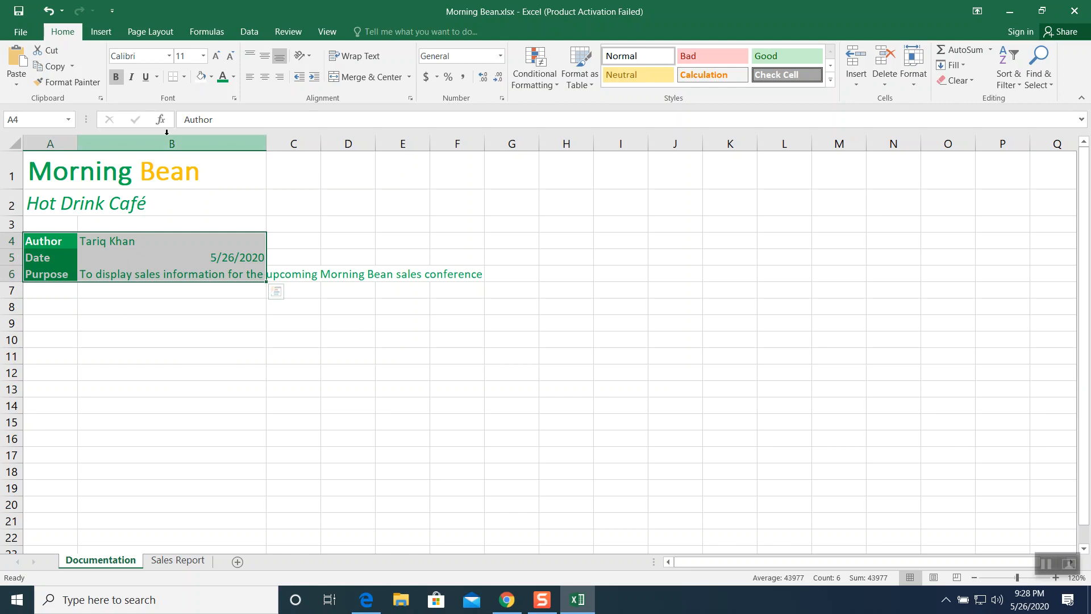
left_click(184, 78)
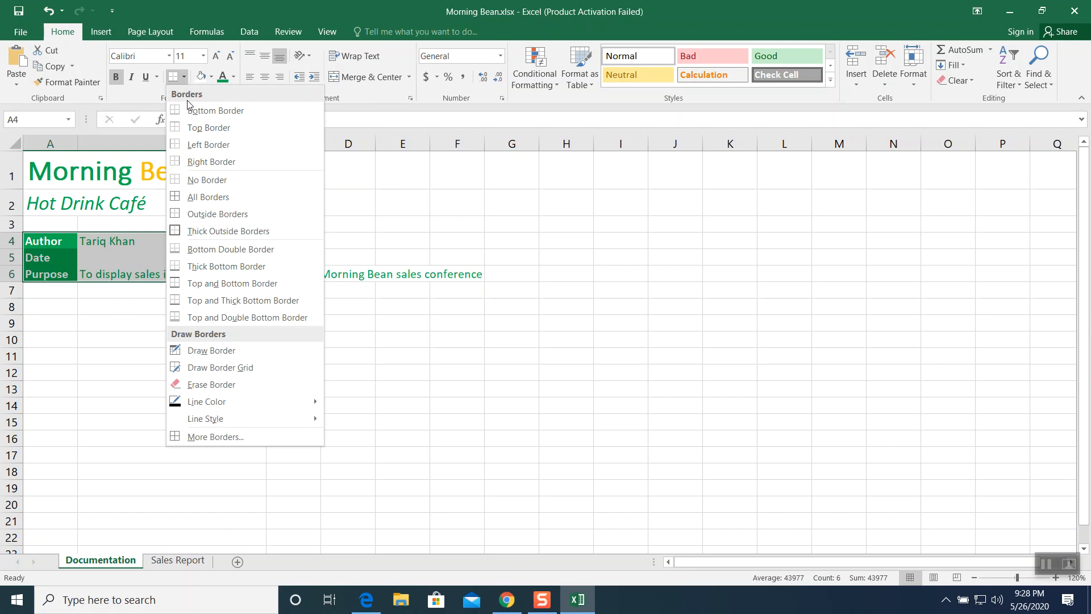
left_click(205, 198)
left_click(215, 424)
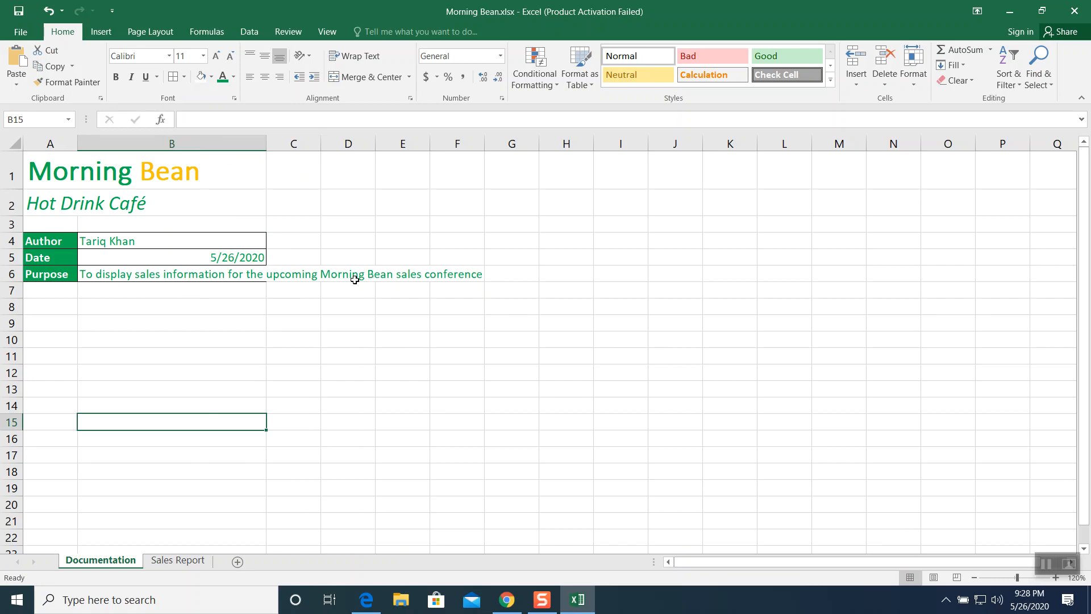
- Wrap the purpose text in cell B6
left_click(169, 275)
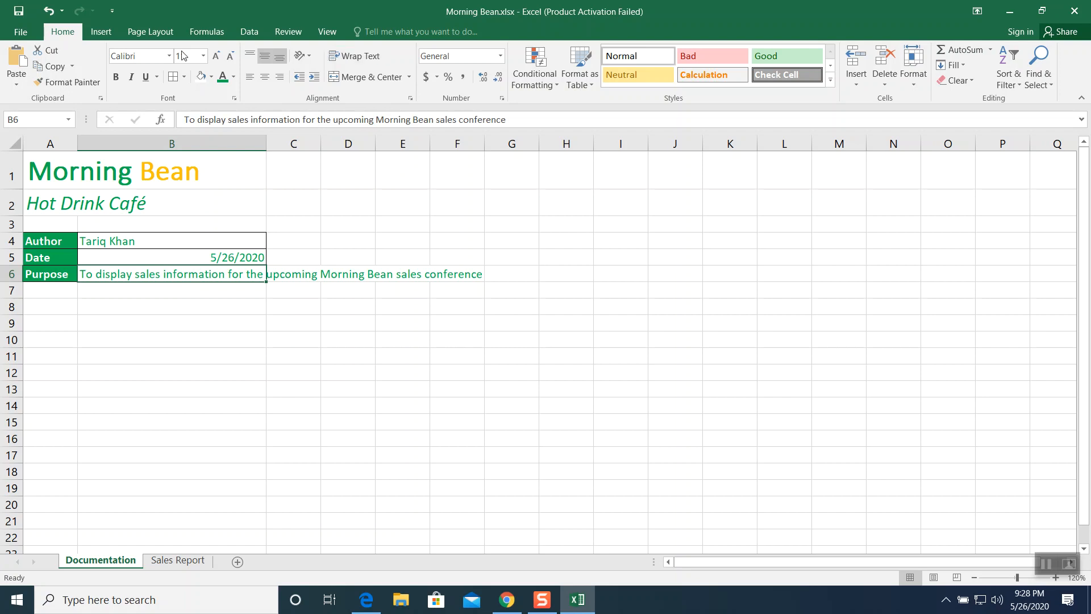
left_click(366, 59)
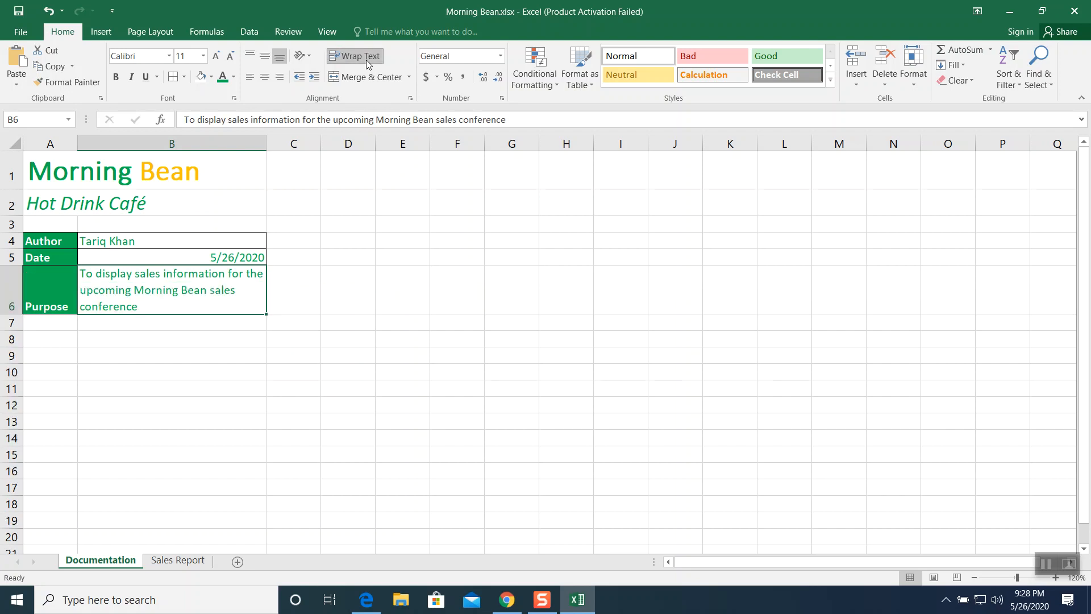
left_click(1045, 565)
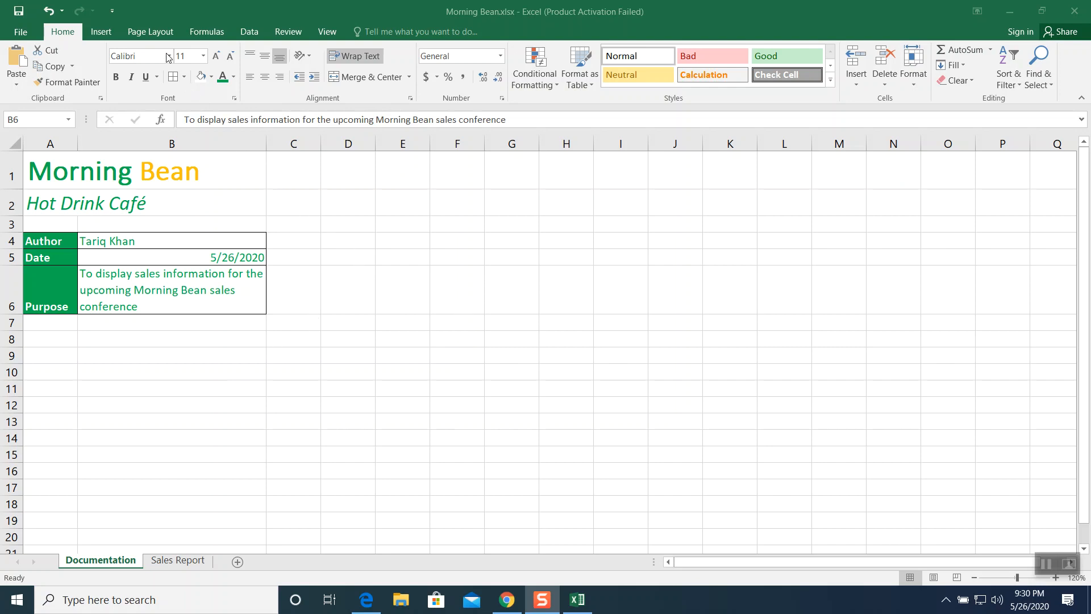
- Set Background.jpg from the Desktop as the sheet background, then delete that background
left_click(158, 34)
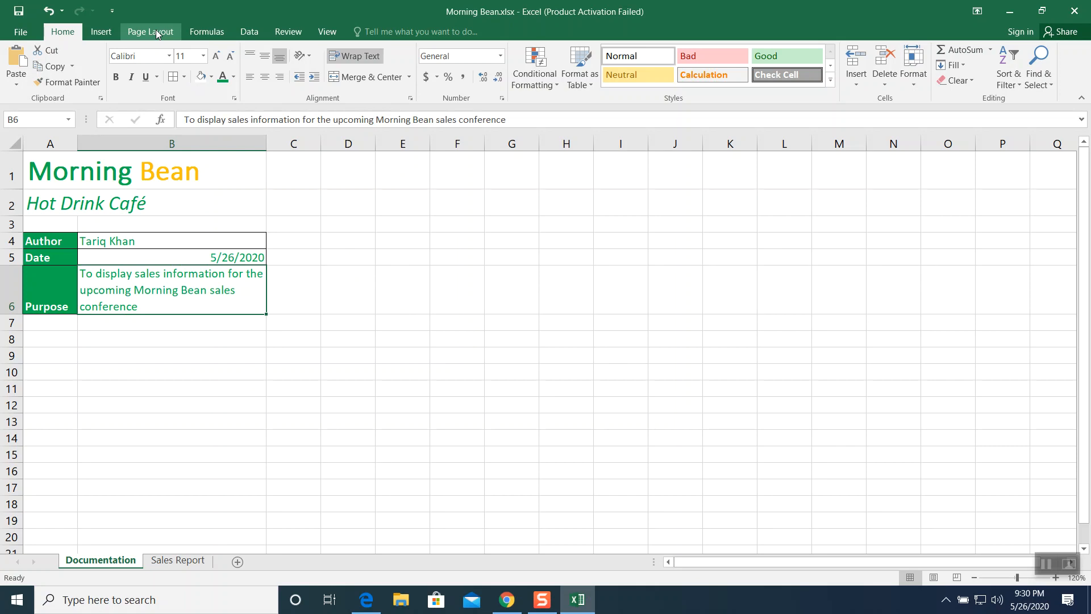
left_click(158, 34)
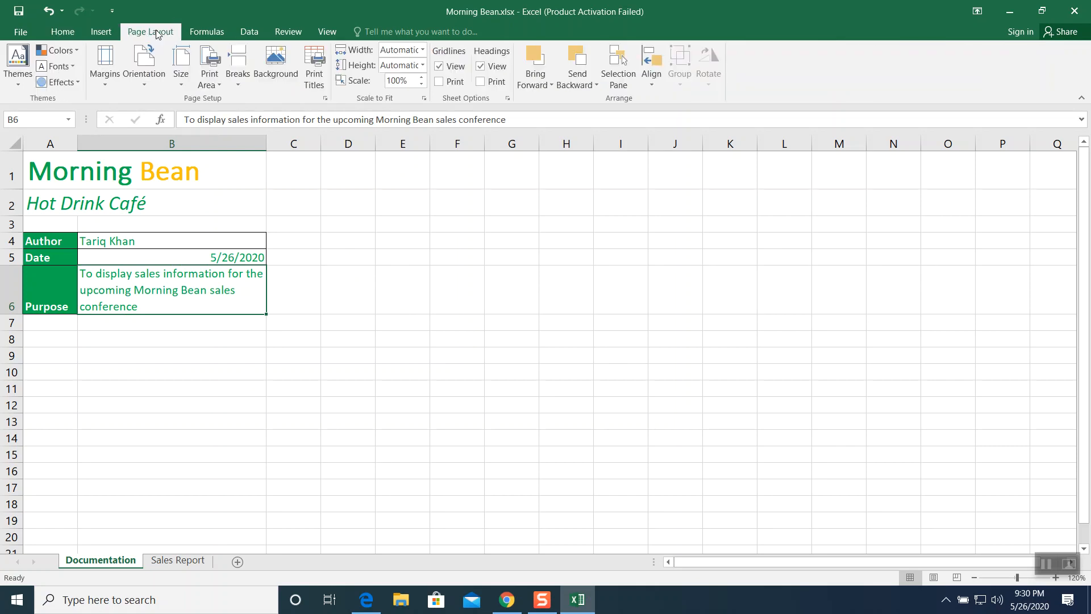
left_click(278, 61)
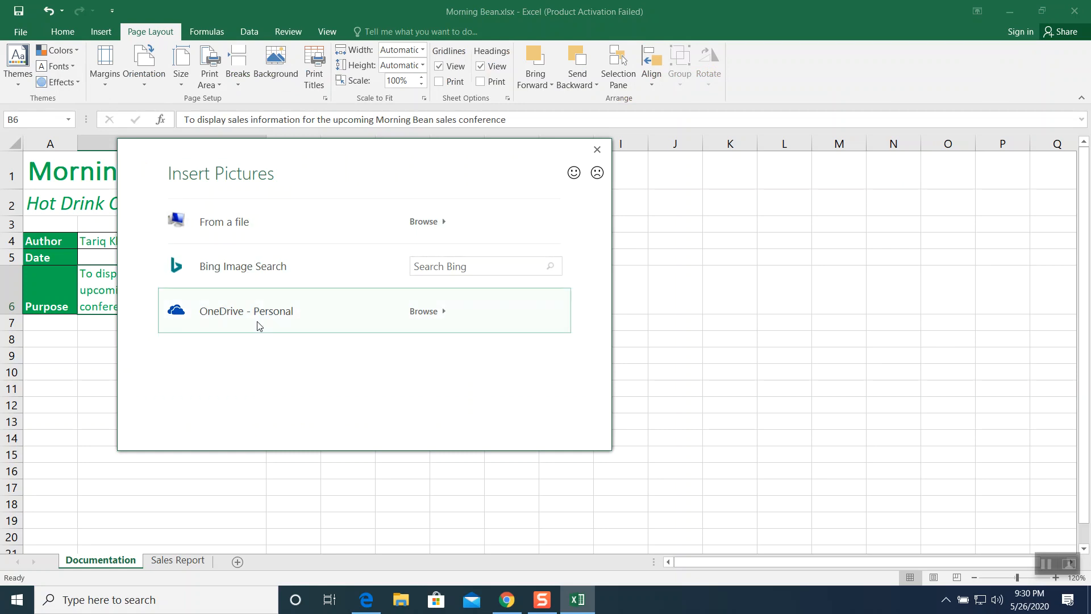
left_click(256, 229)
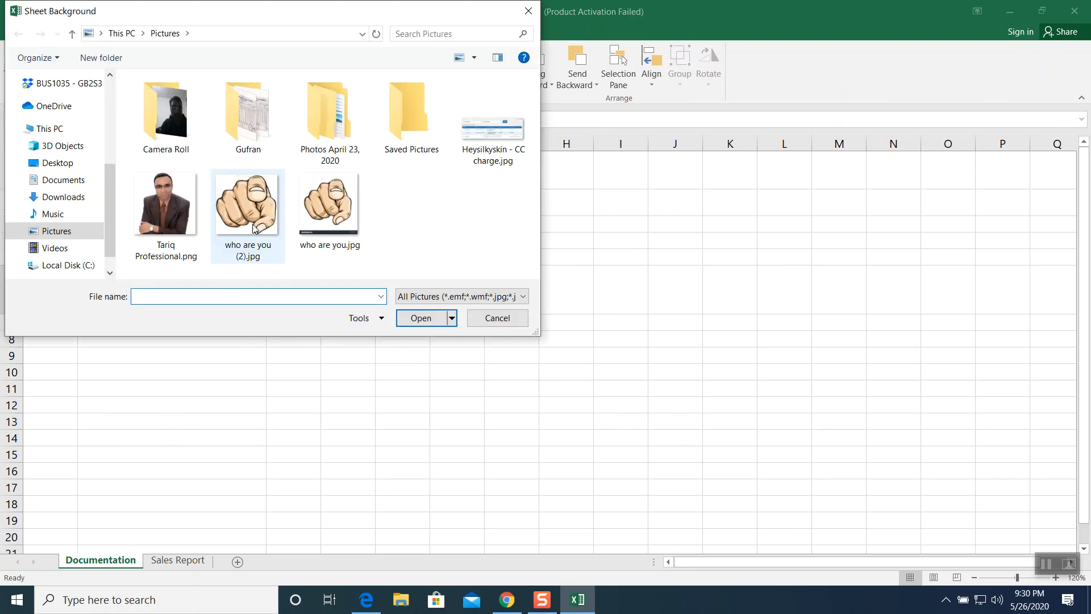
left_click(72, 35)
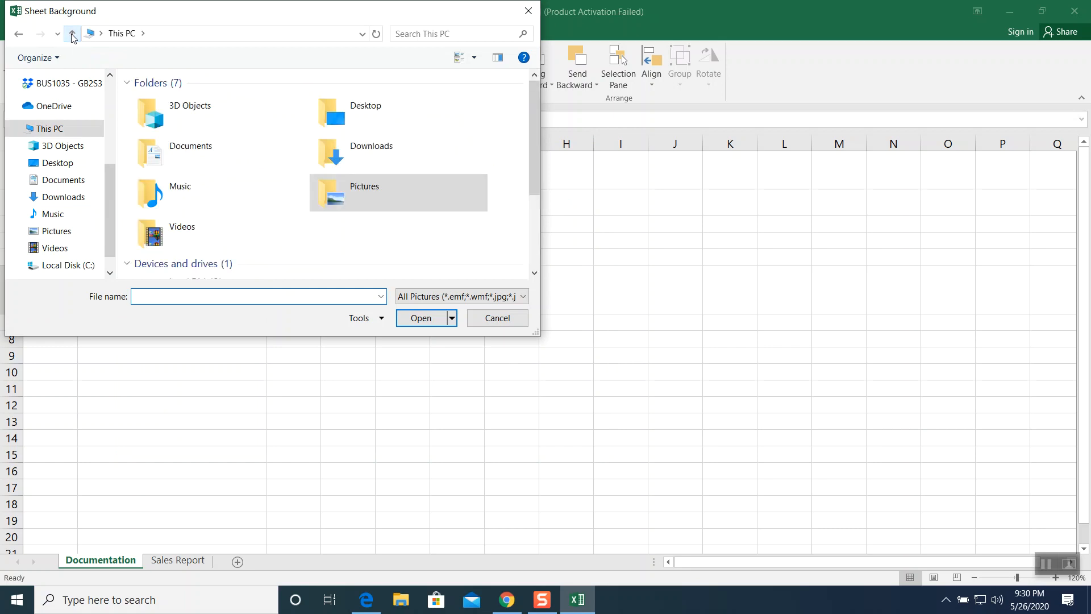
left_click(54, 163)
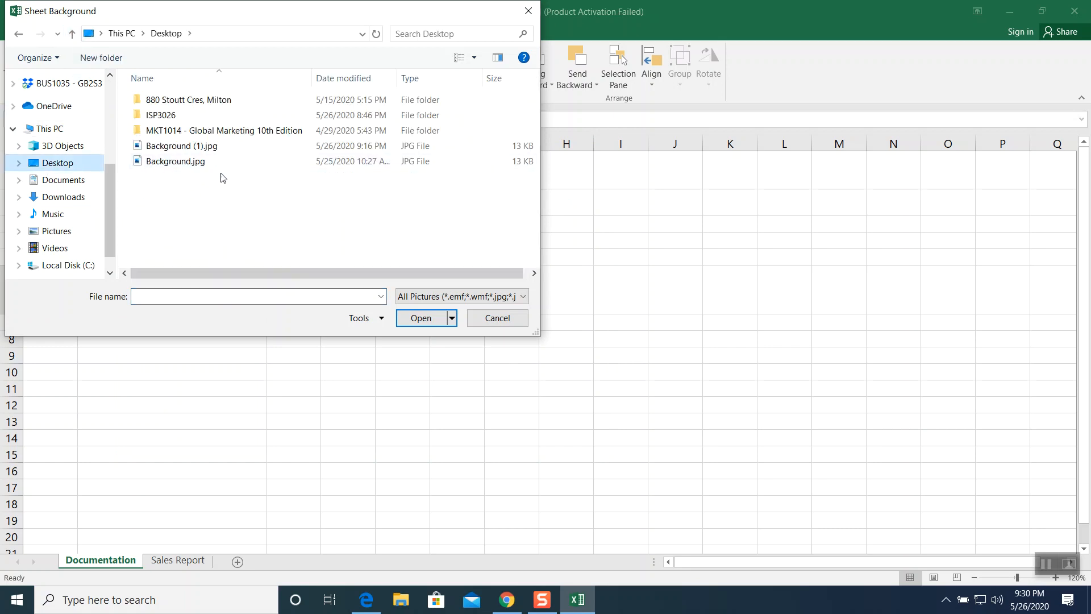
left_click(181, 163)
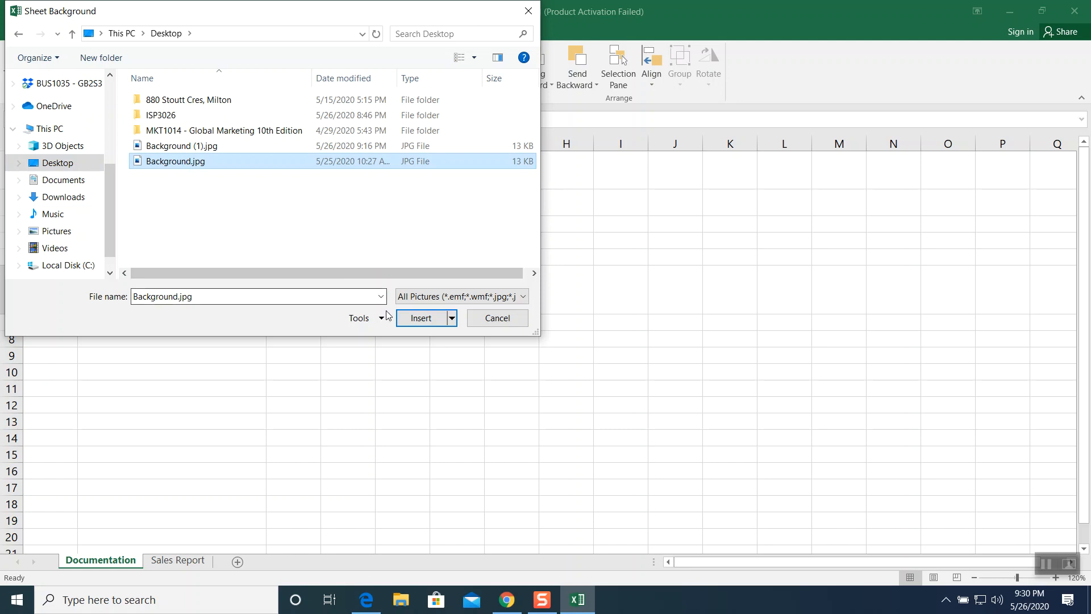
left_click(413, 321)
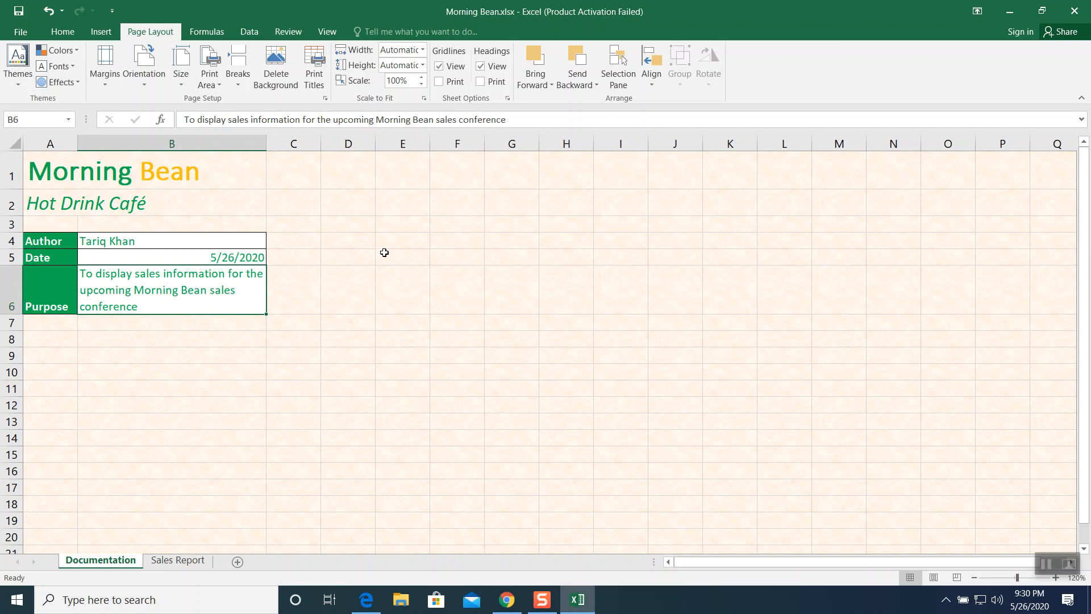
left_click(286, 82)
- Set a portrait photo from the Pictures folder as the sheet background, then delete that background
left_click(282, 77)
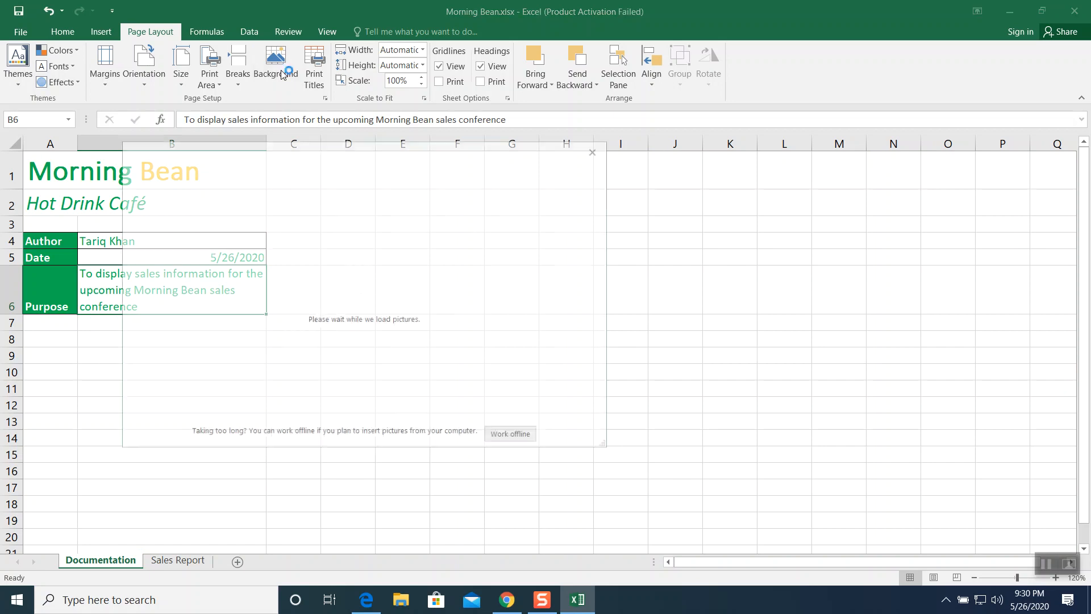
left_click(264, 233)
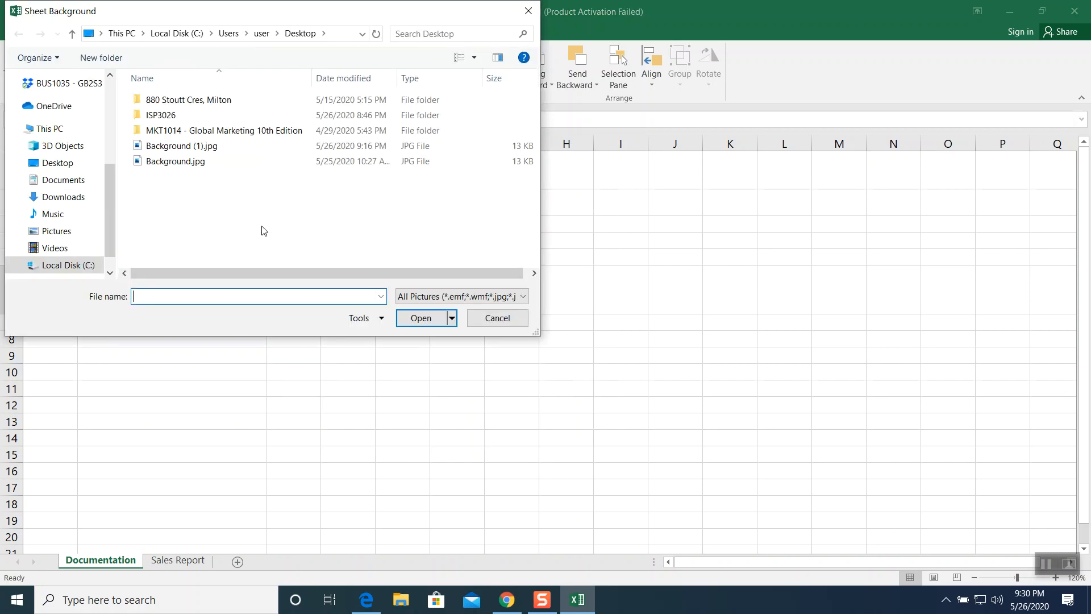
left_click(74, 34)
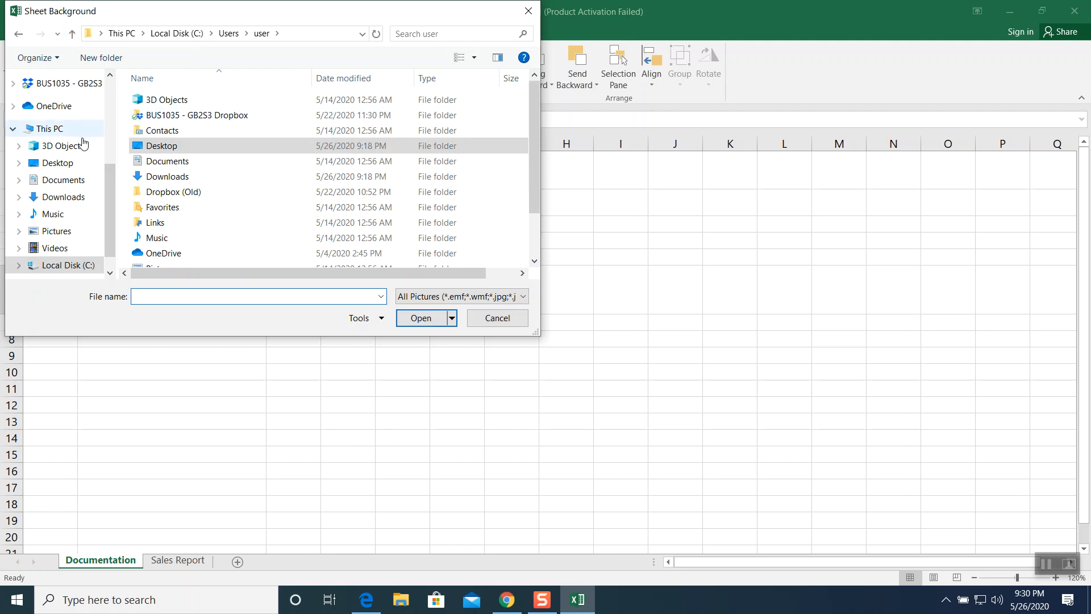
left_click(78, 180)
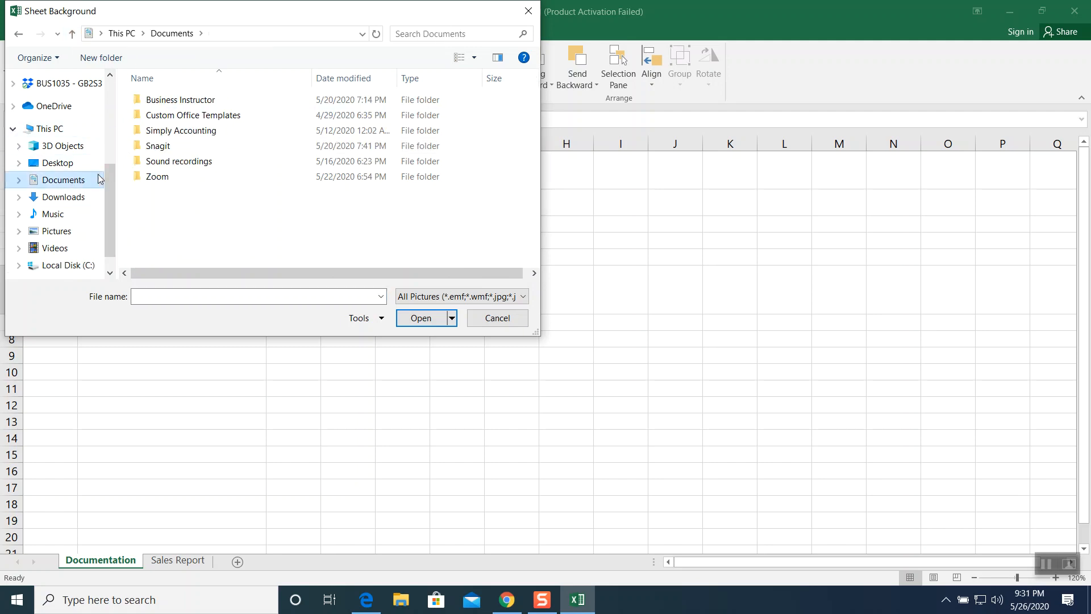
left_click(75, 234)
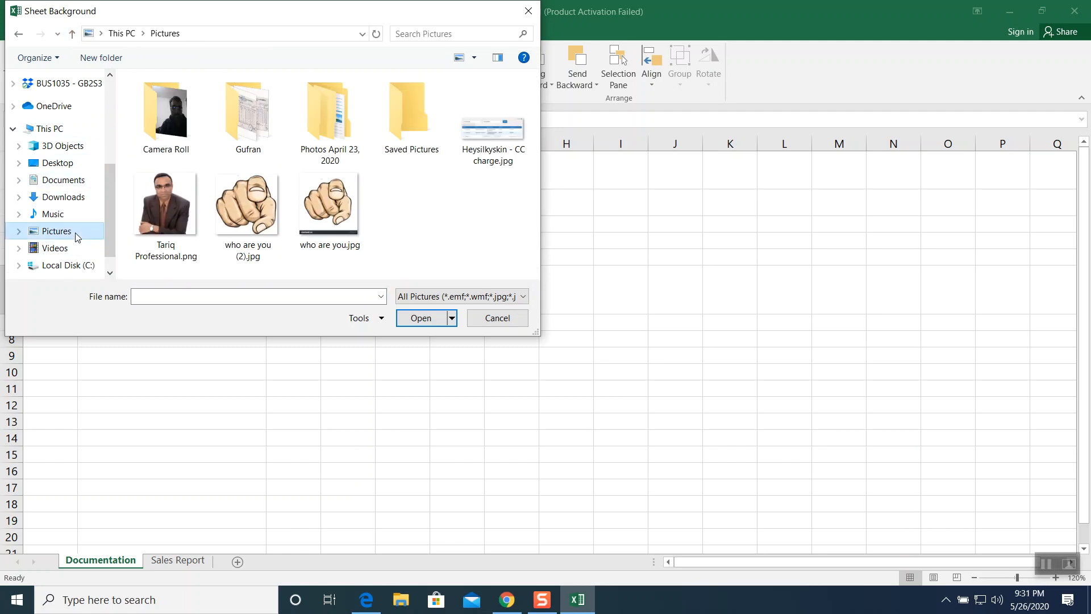
left_click(130, 224)
left_click(441, 319)
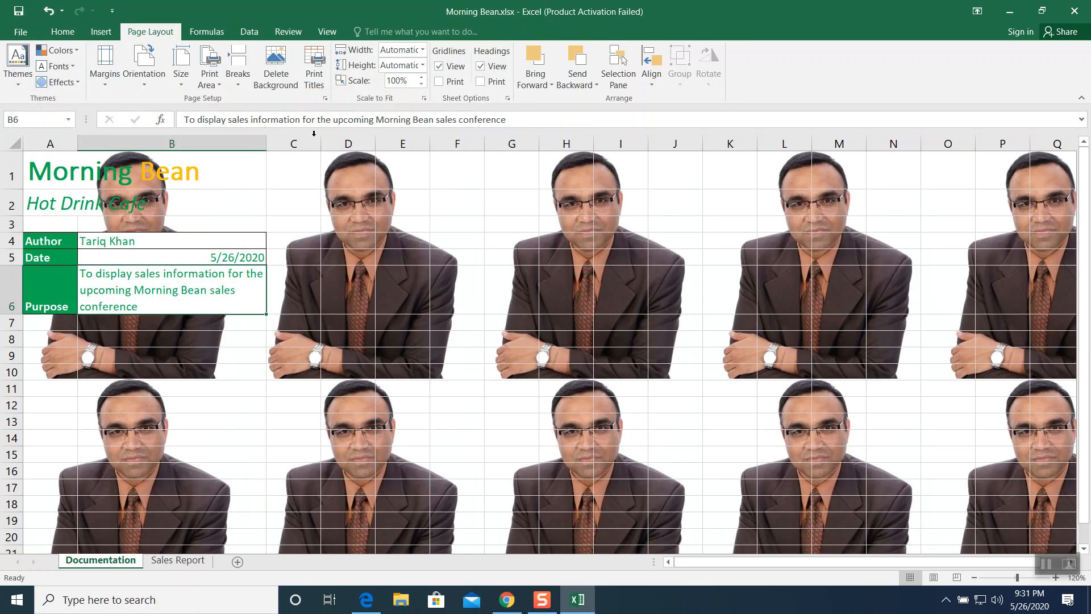
left_click(281, 82)
left_click(281, 81)
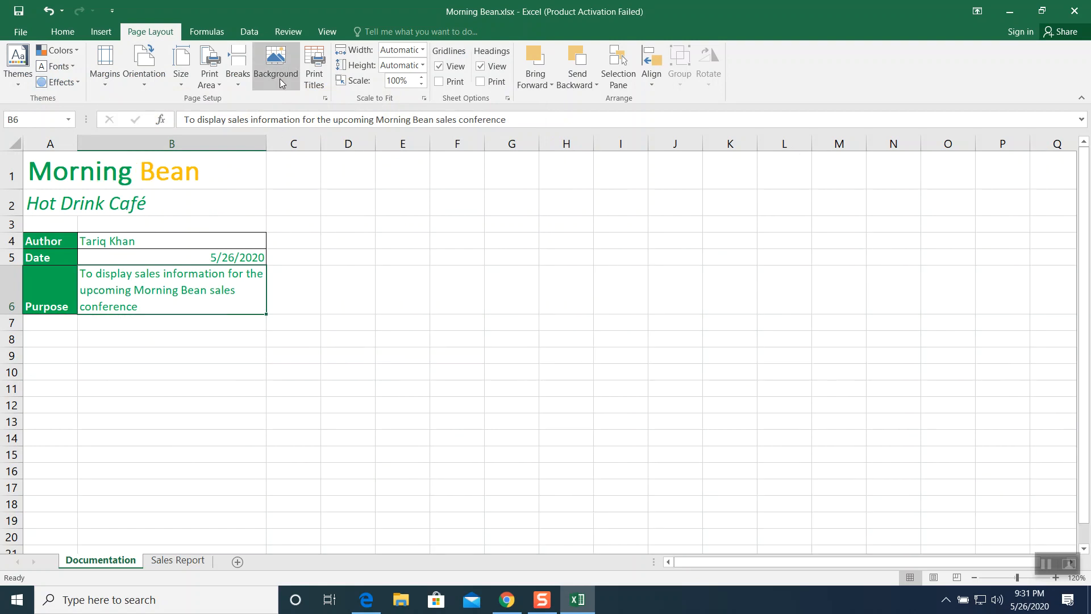
- Set Background.jpg from the Desktop as the Documentation sheet's background
left_click(244, 218)
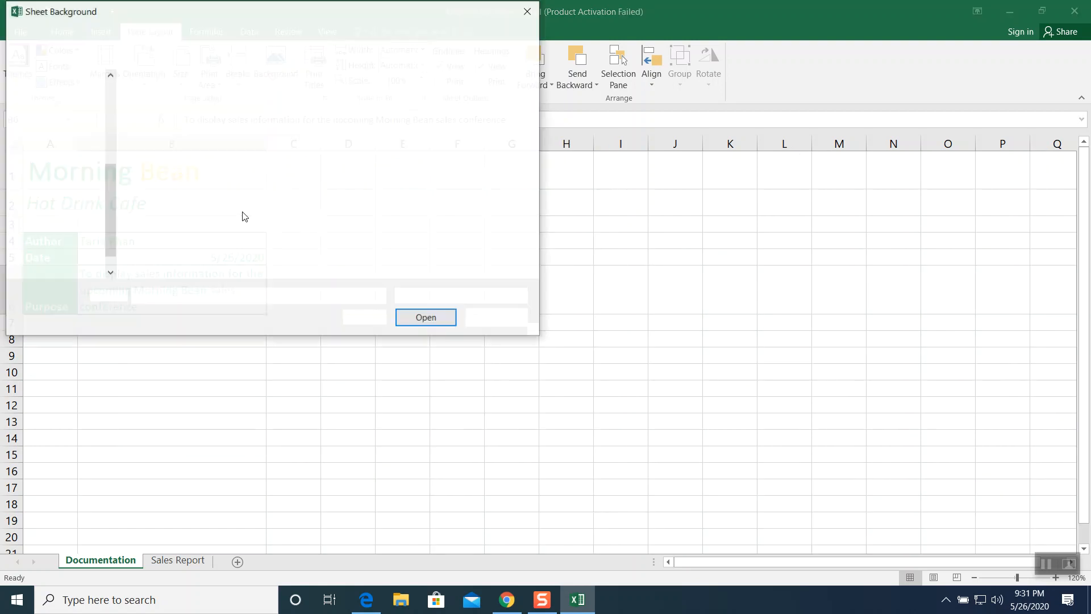
left_click(68, 163)
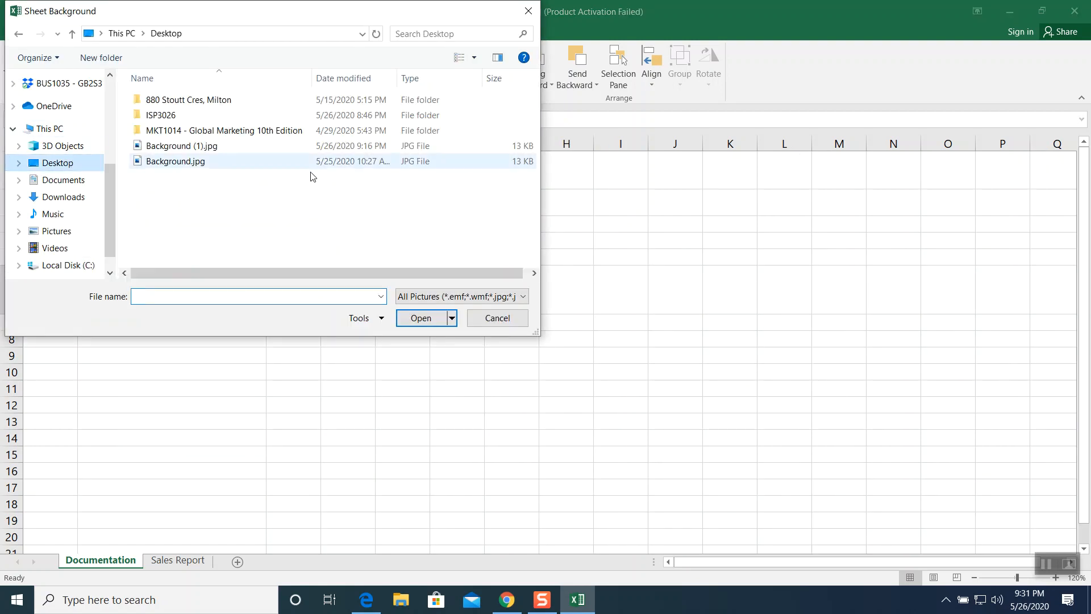
left_click(181, 161)
left_click(421, 318)
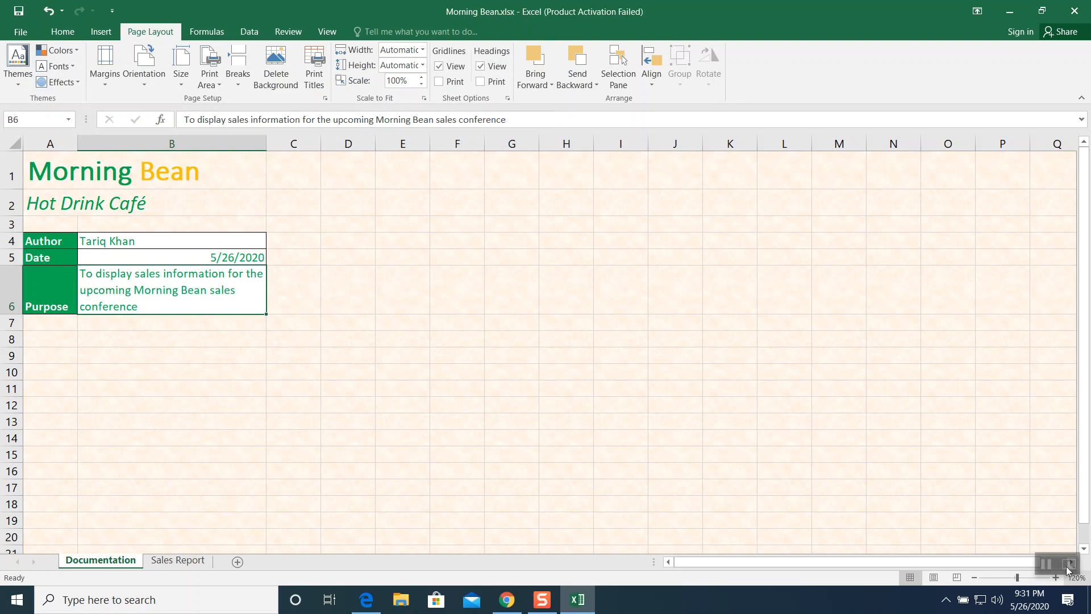
- Switch to the Sales Report sheet and review its sales statistics and 2017 monthly gross sales table
left_click(1046, 563)
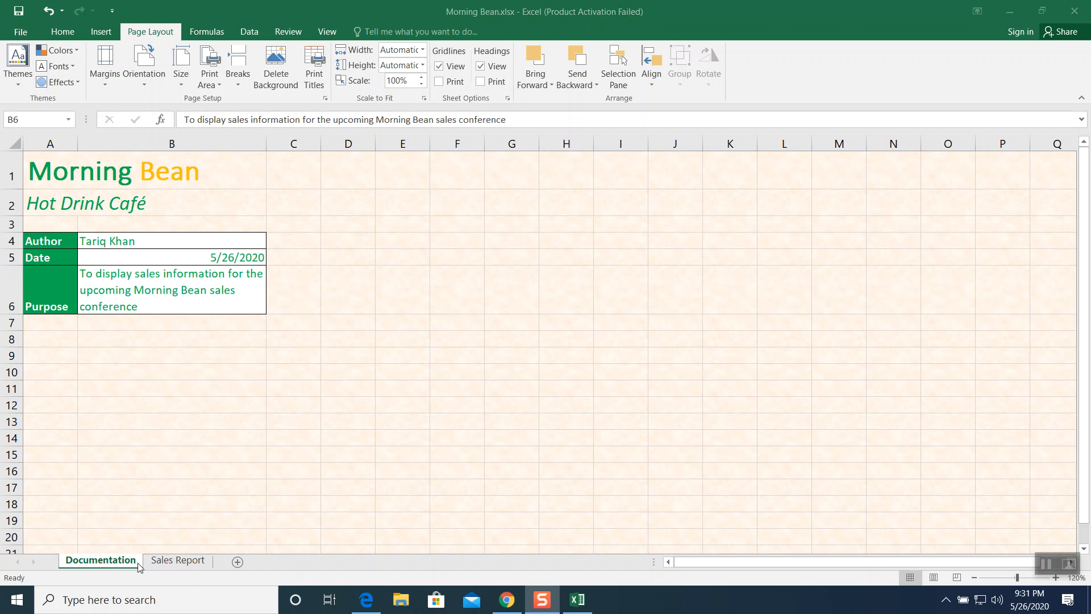
left_click(170, 562)
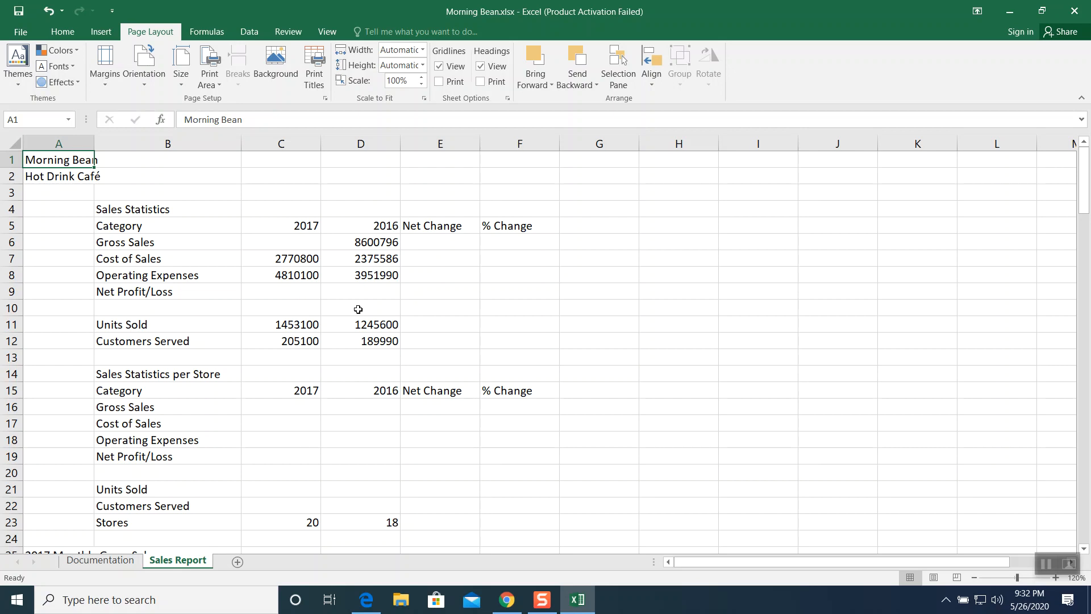
scroll(358, 310, "down", 1)
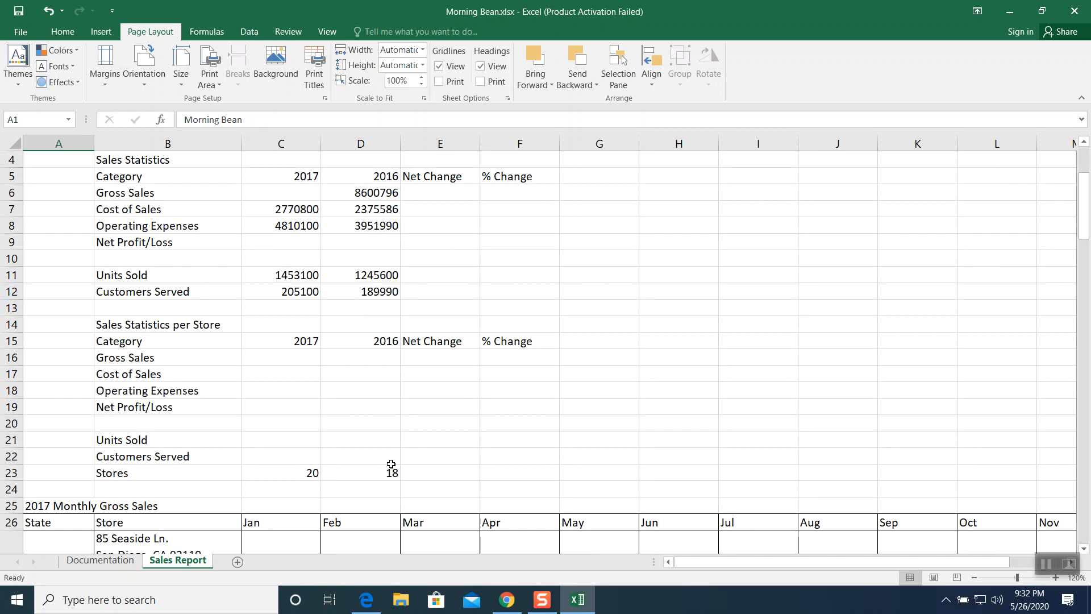
scroll(402, 317, "down", 2)
scroll(402, 317, "down", 2)
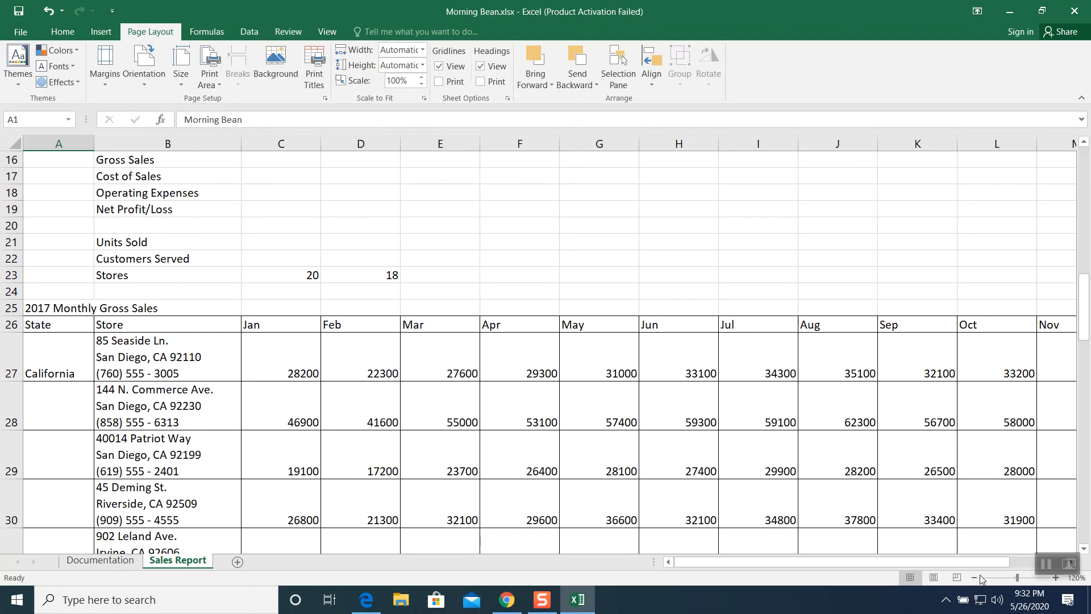
left_click(974, 576)
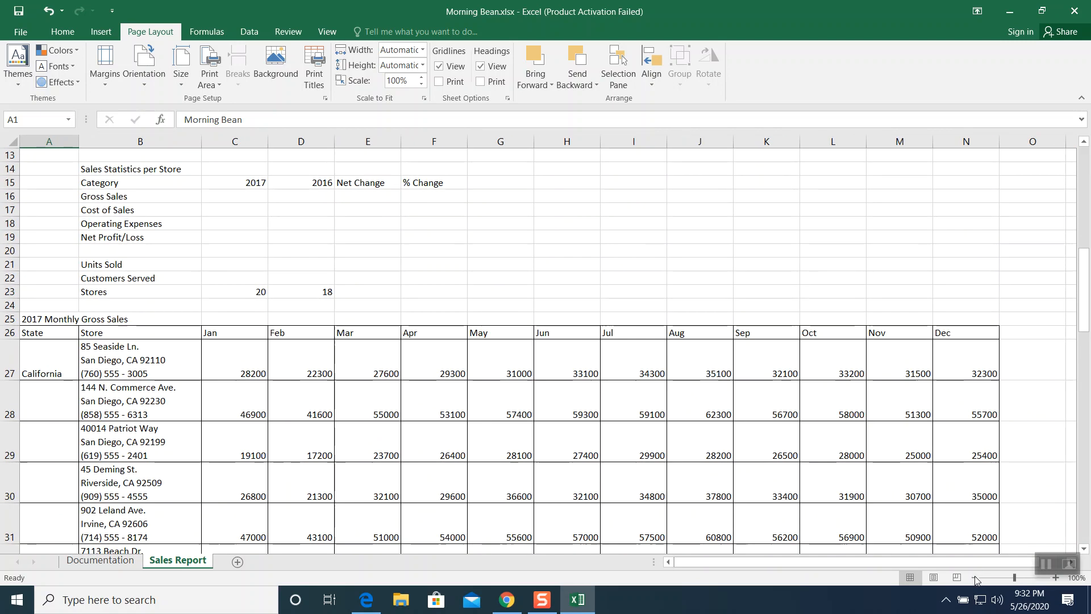
scroll(267, 237, "down", 1)
scroll(267, 237, "down", 1)
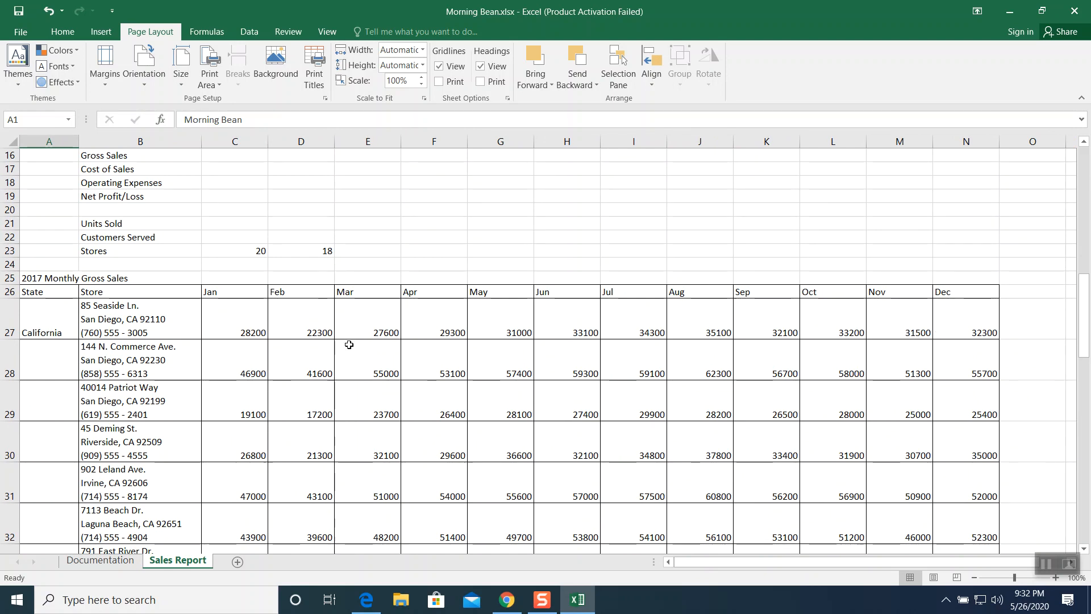
scroll(14, 324, "down", 1)
scroll(194, 360, "down", 1)
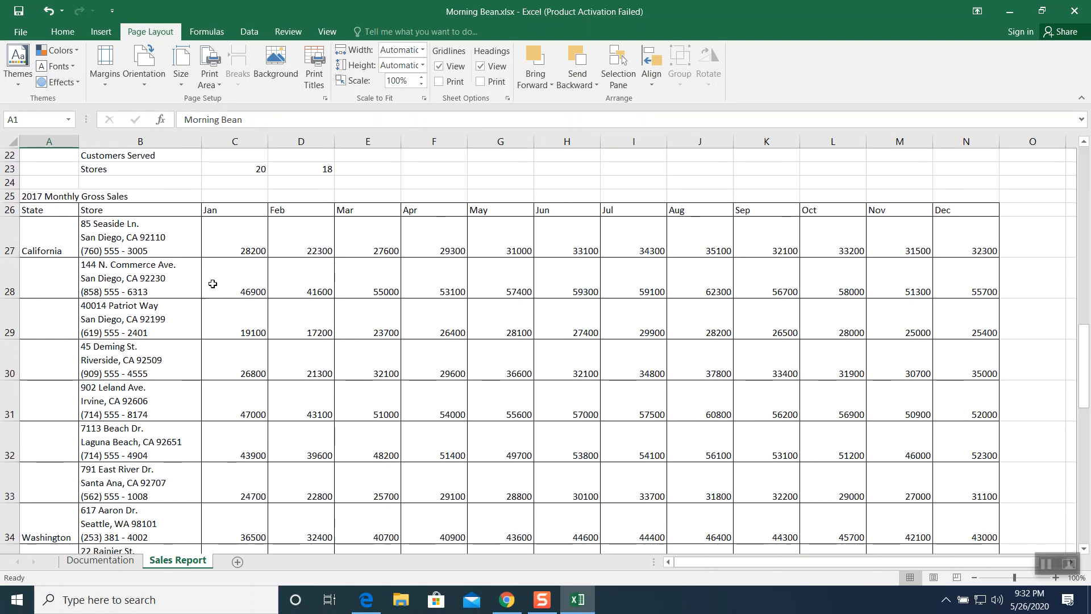
scroll(167, 257, "down", 1)
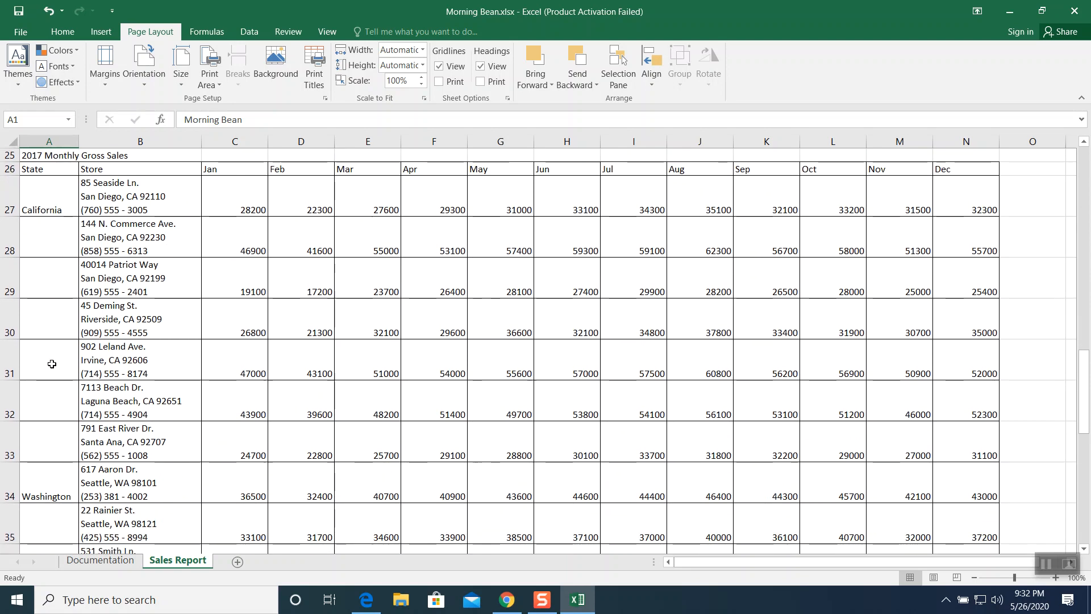
scroll(46, 443, "down", 2)
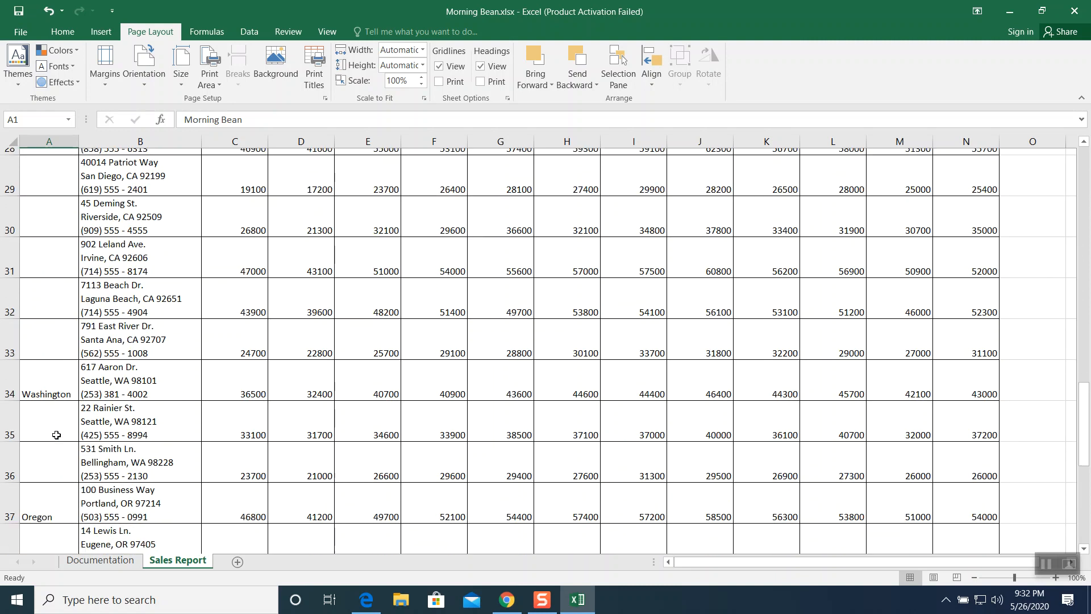
scroll(47, 320, "down", 1)
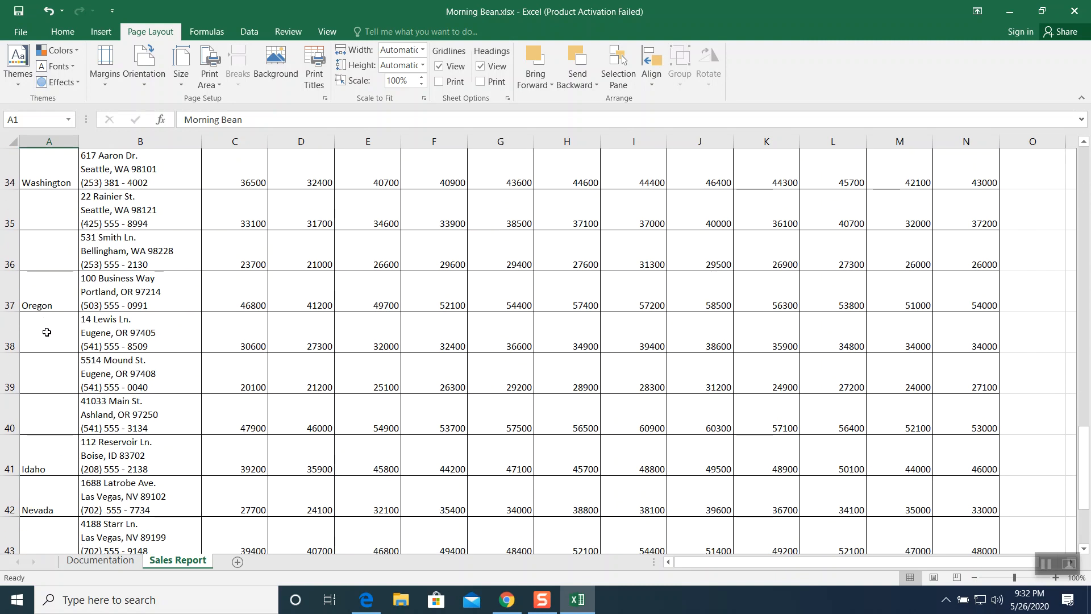
scroll(47, 333, "down", 1)
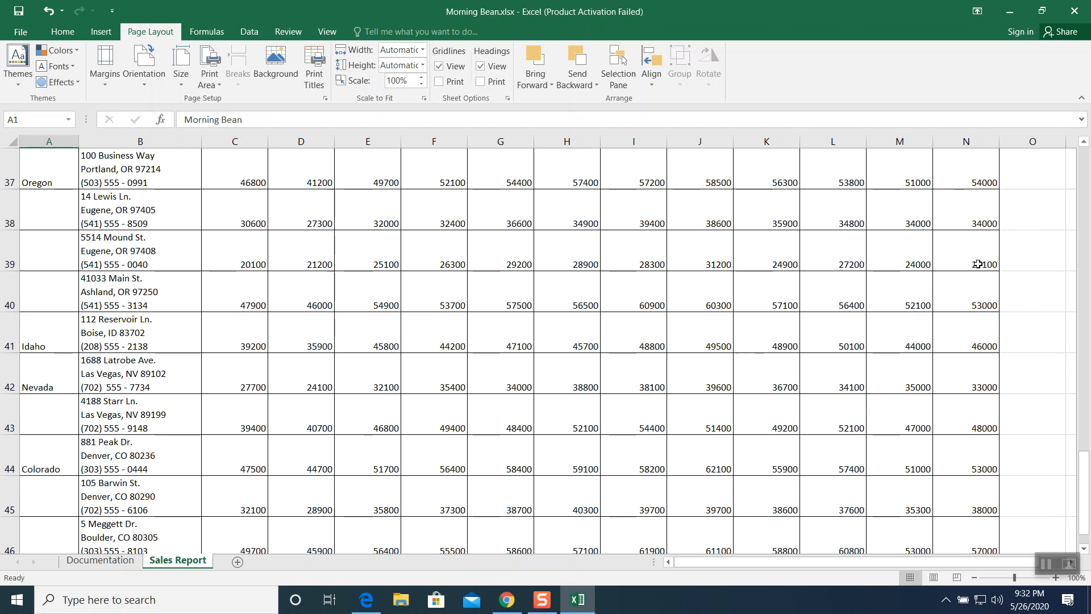
scroll(398, 419, "down", 1)
scroll(390, 417, "up", 3)
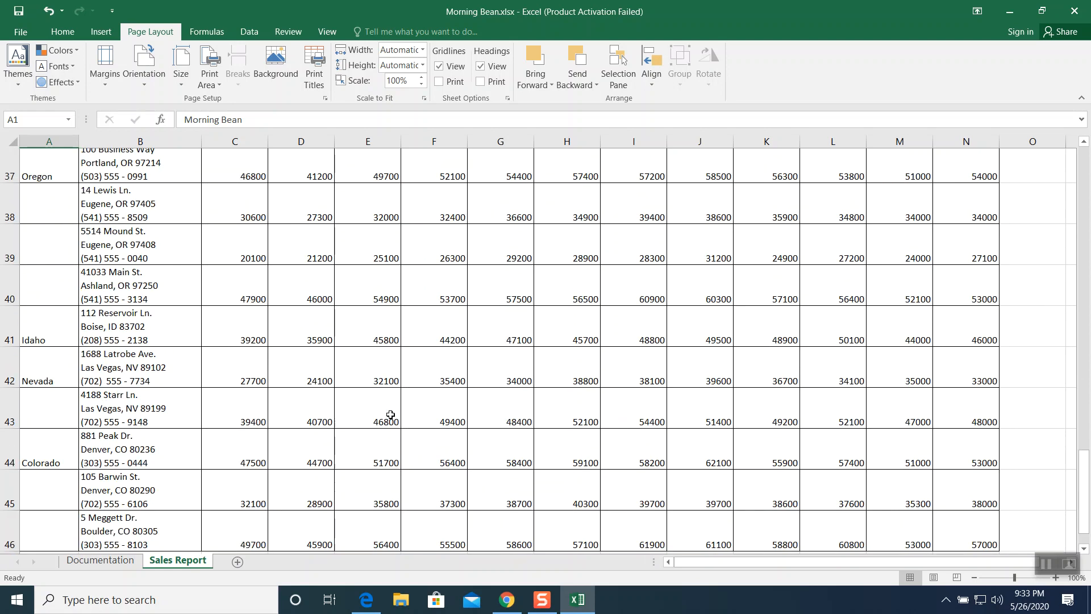
scroll(390, 414, "up", 4)
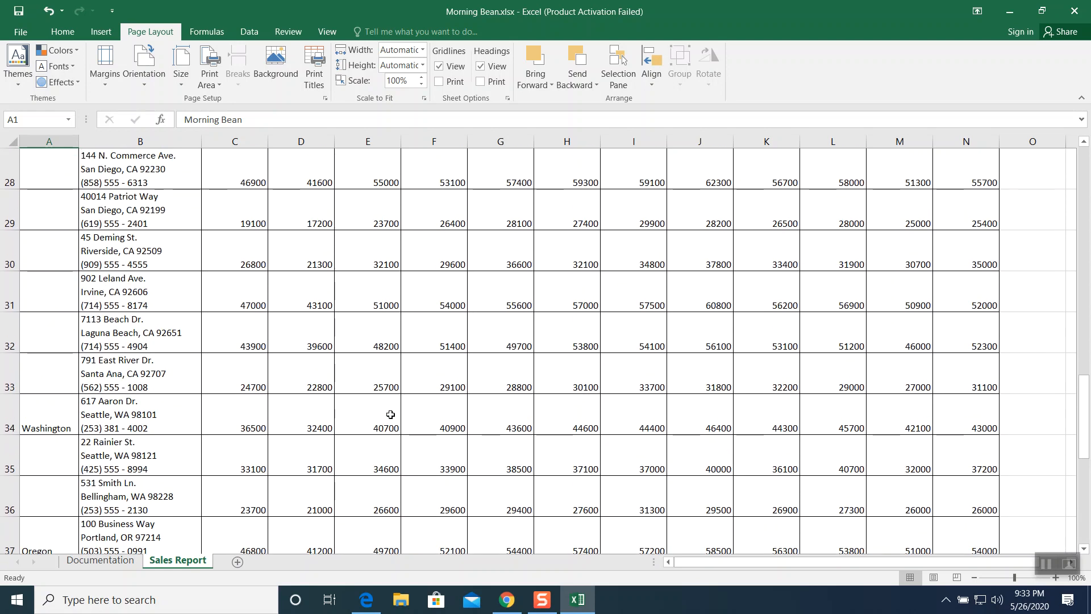
scroll(390, 414, "up", 7)
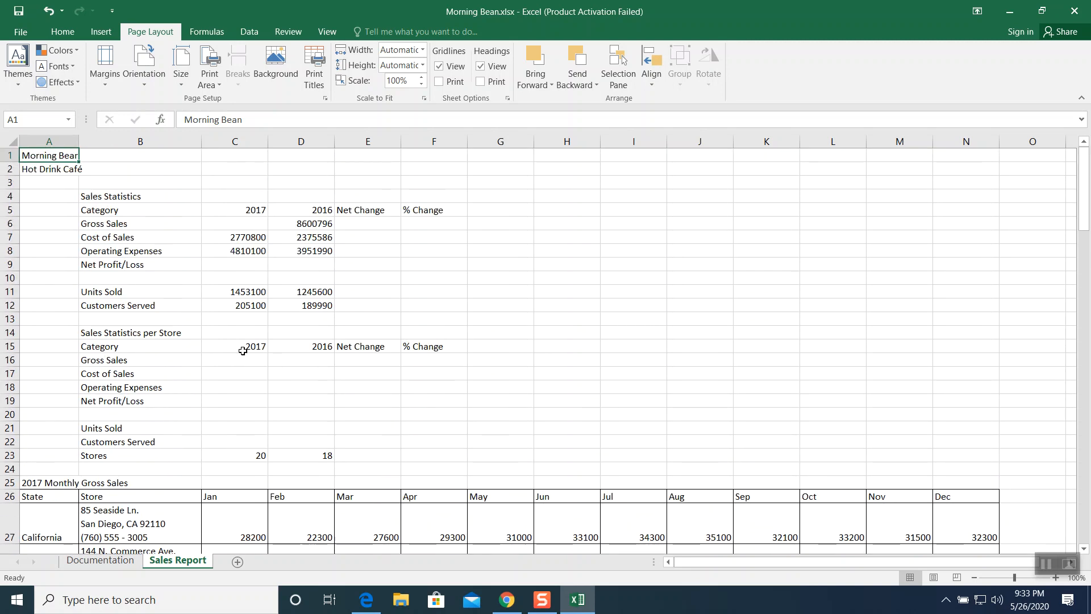
- Use AutoSum in cell C6 to total the 2017 monthly gross sales in range C27:N46
left_click(209, 225)
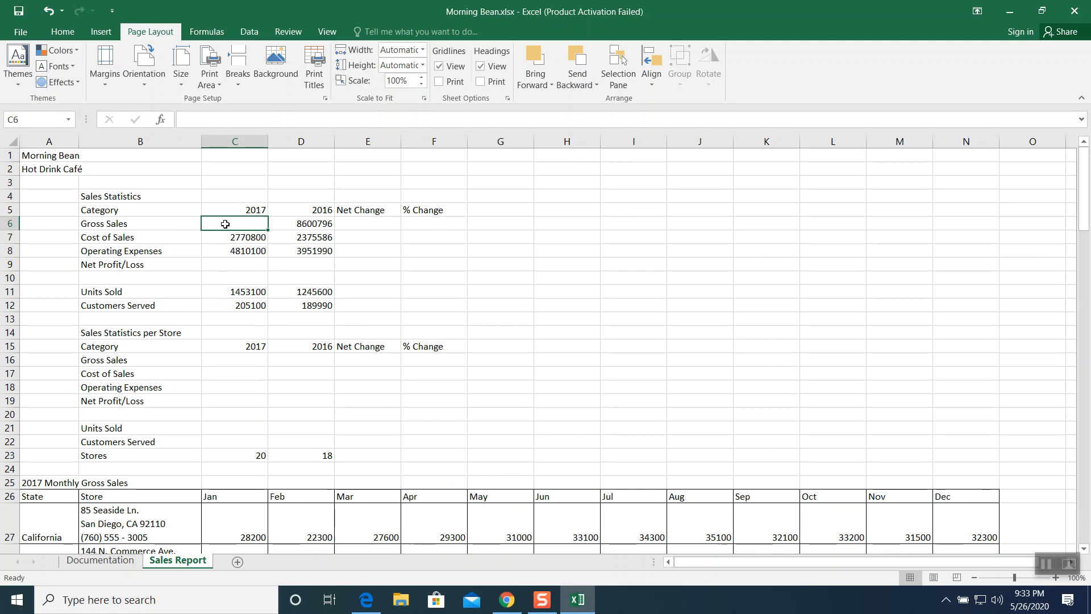
left_click(63, 31)
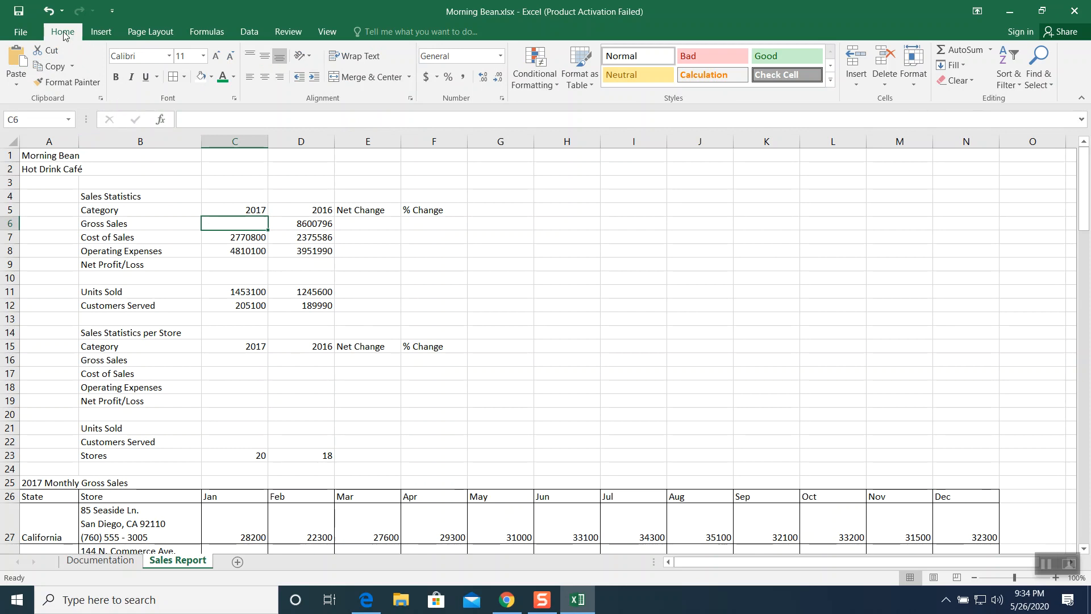
left_click(959, 52)
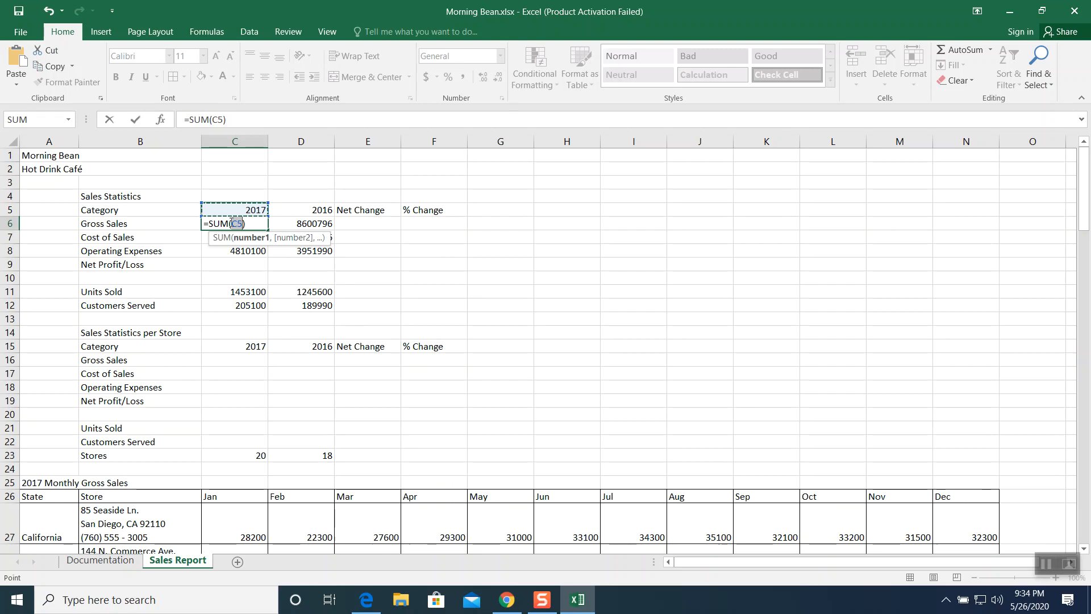
scroll(280, 421, "down", 1)
scroll(281, 423, "down", 2)
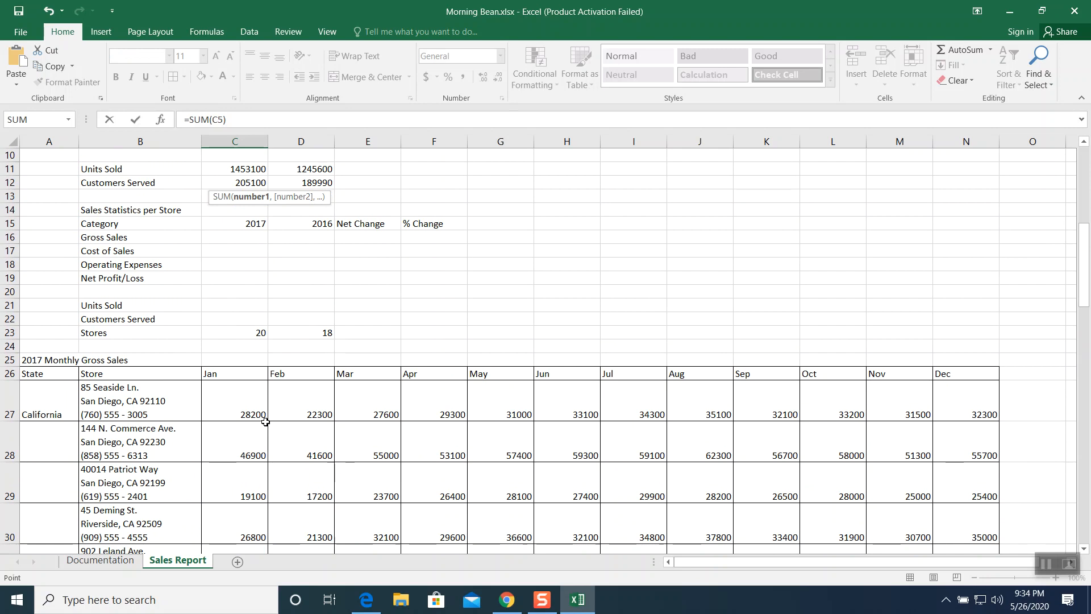
left_click(233, 400)
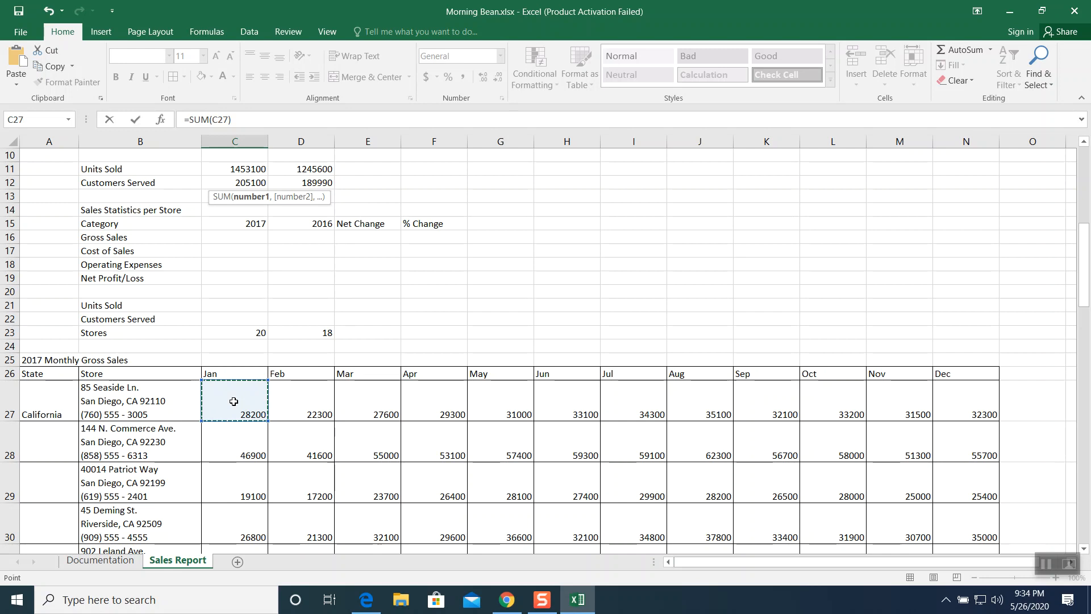
left_click_drag(236, 400, 936, 489)
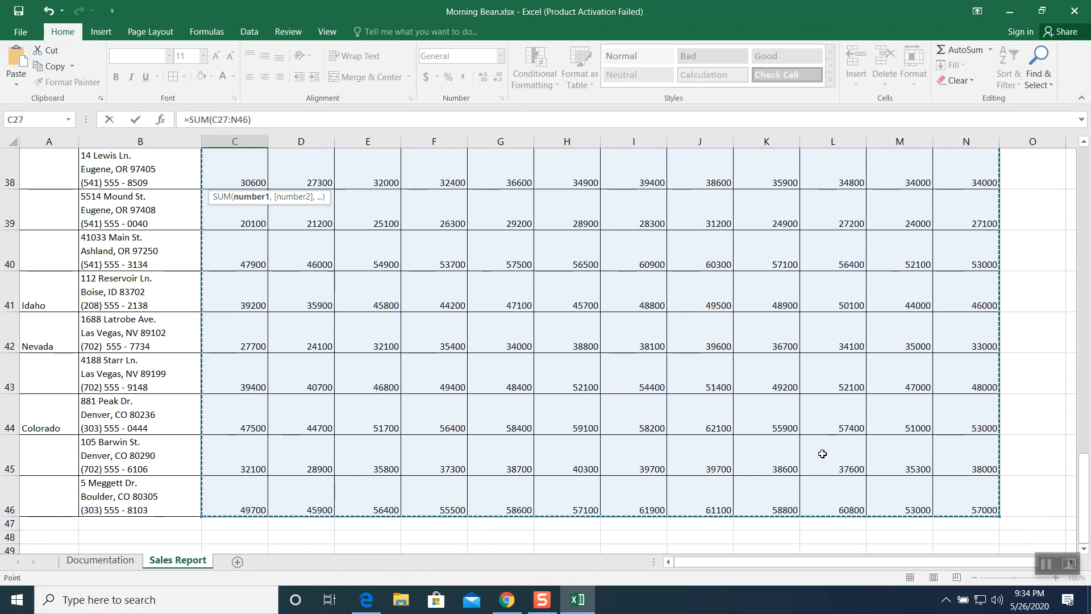
key("Return")
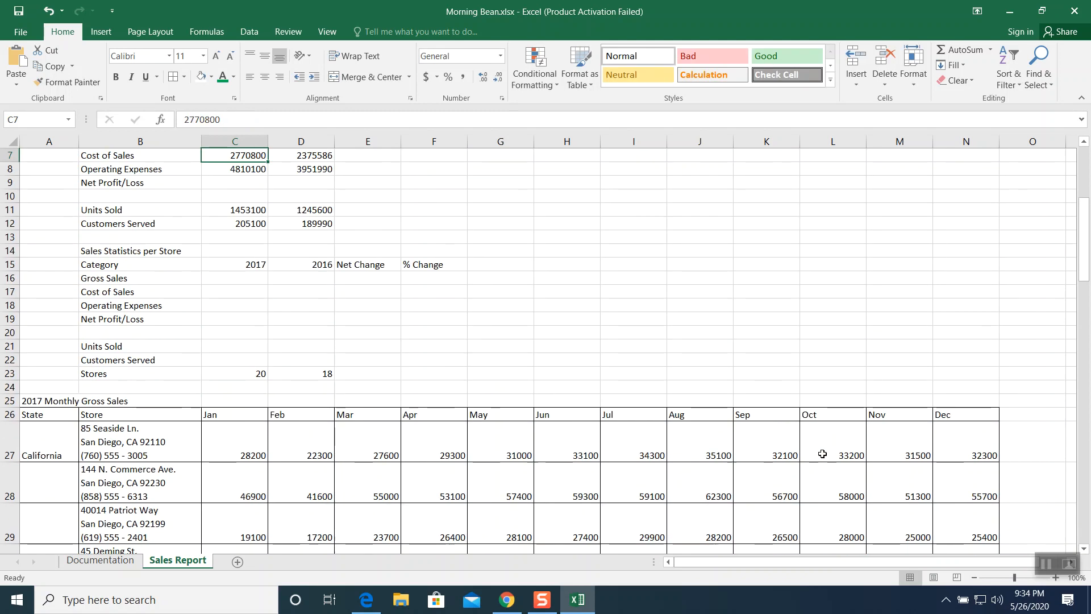
- Calculate the 2017 Net Profit/Loss in C9 as gross sales minus the sum of cost of sales and operating expenses: =C6-(C7+C8)
scroll(822, 454, "up", 2)
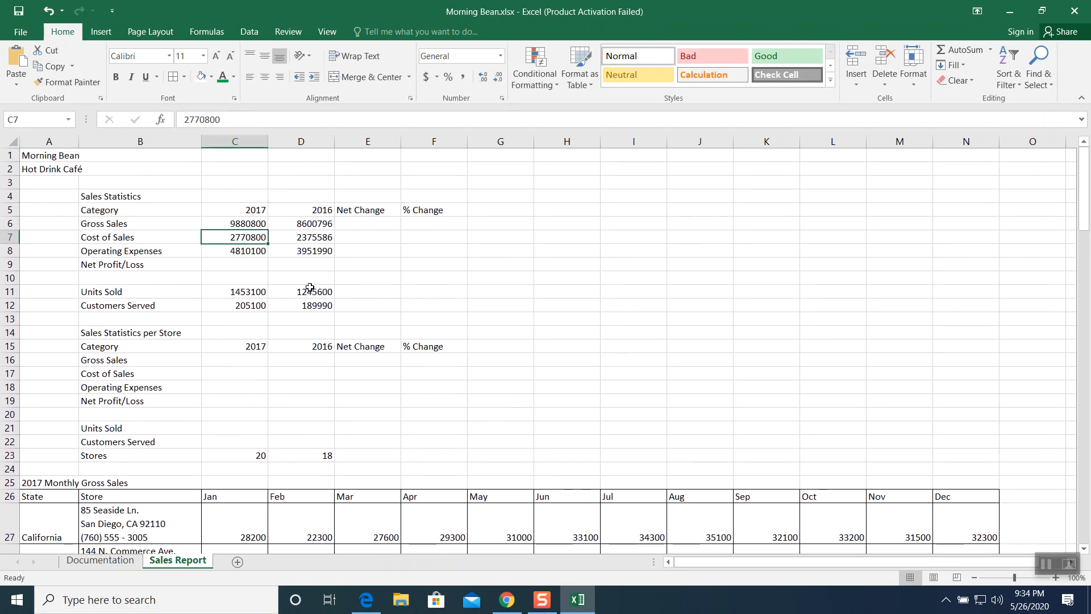
left_click(250, 222)
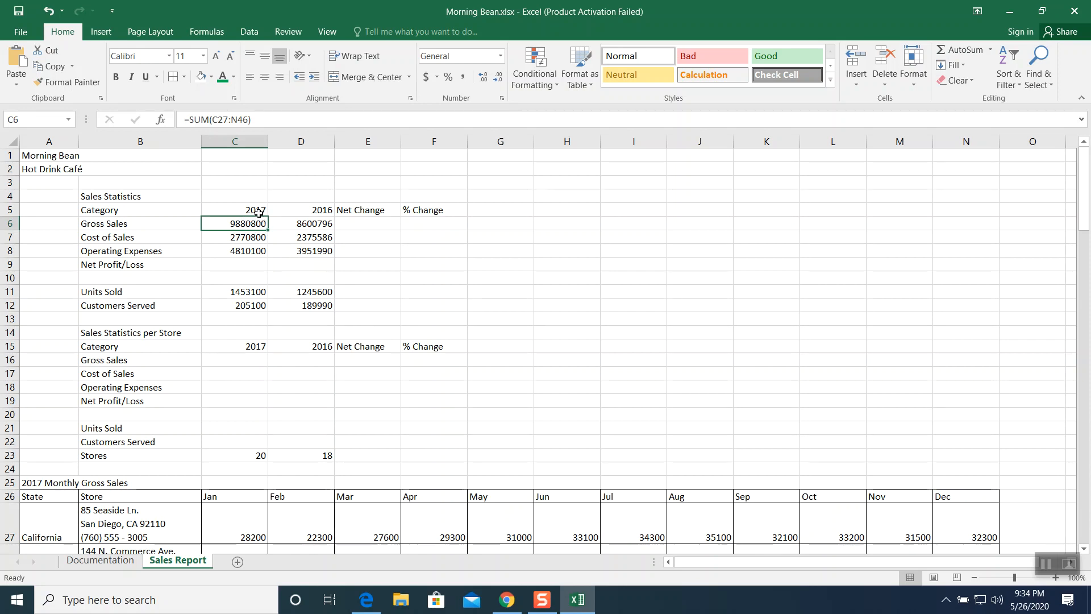
left_click(241, 263)
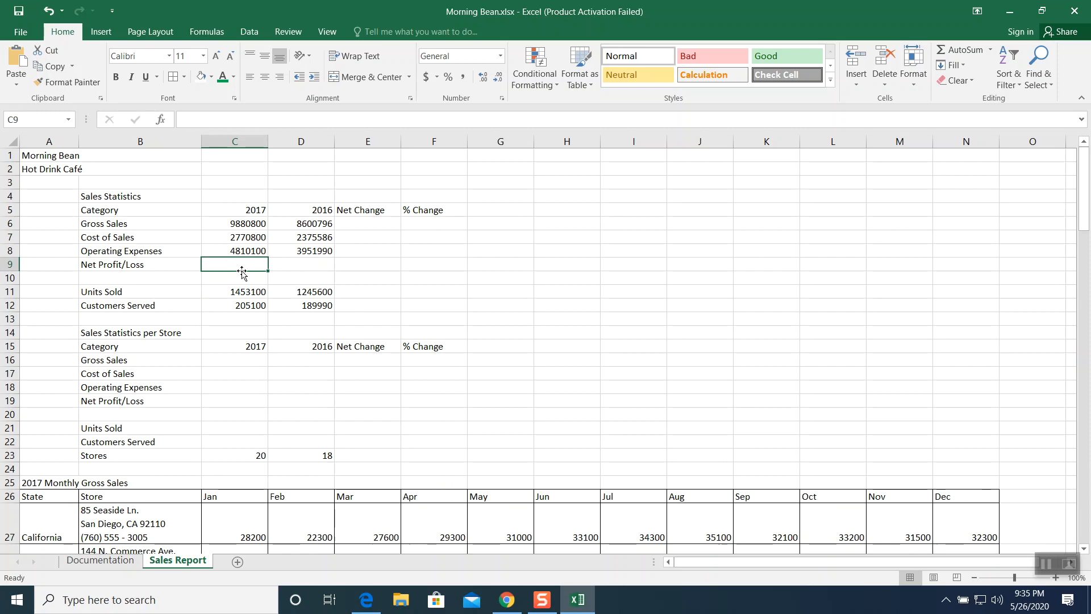
type("=")
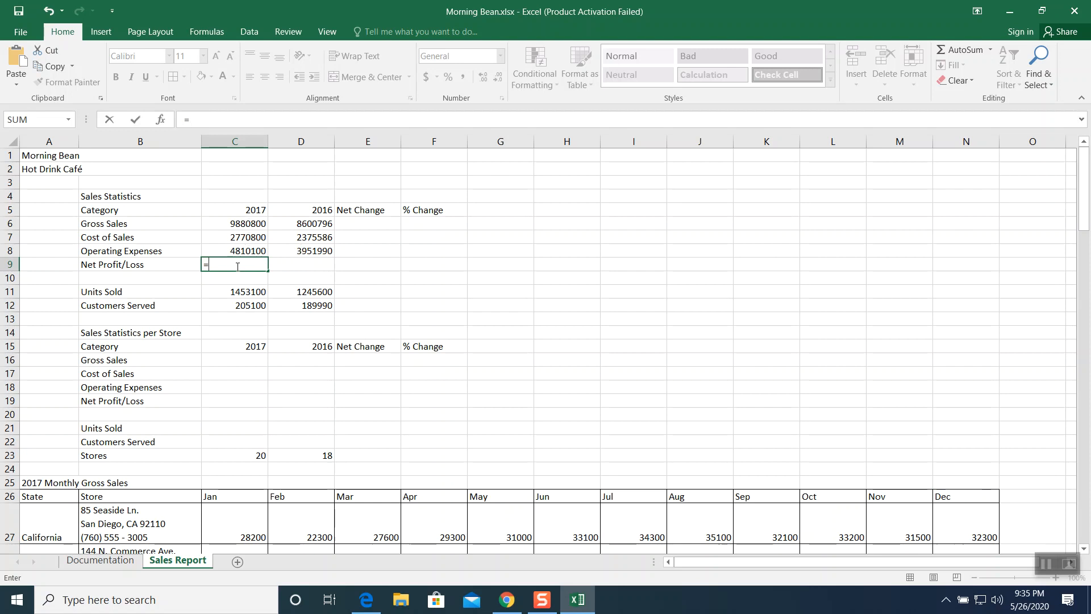
left_click(240, 224)
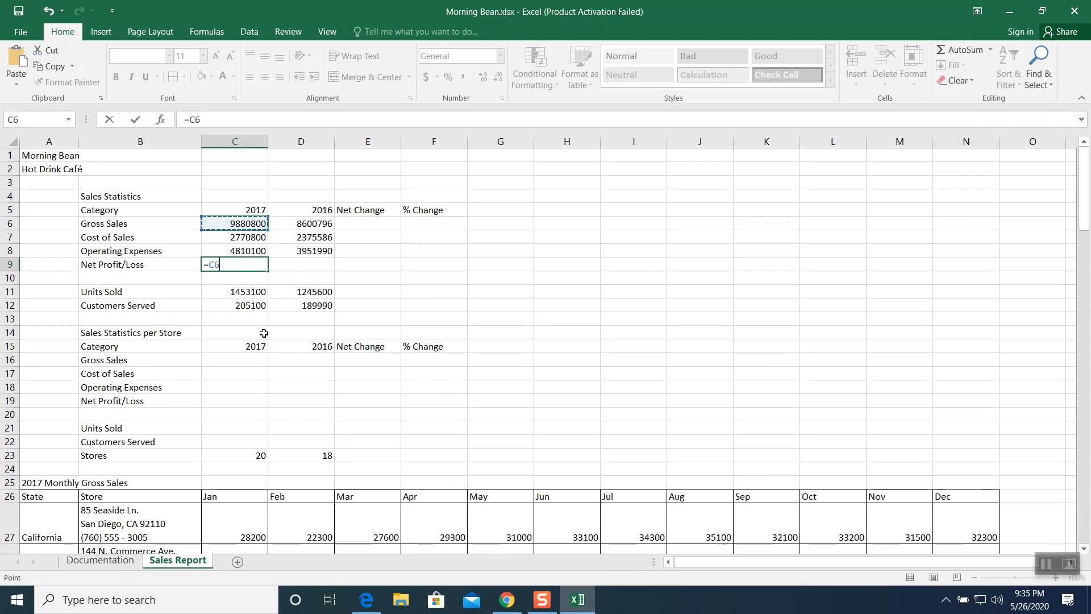
type("-(")
left_click(242, 238)
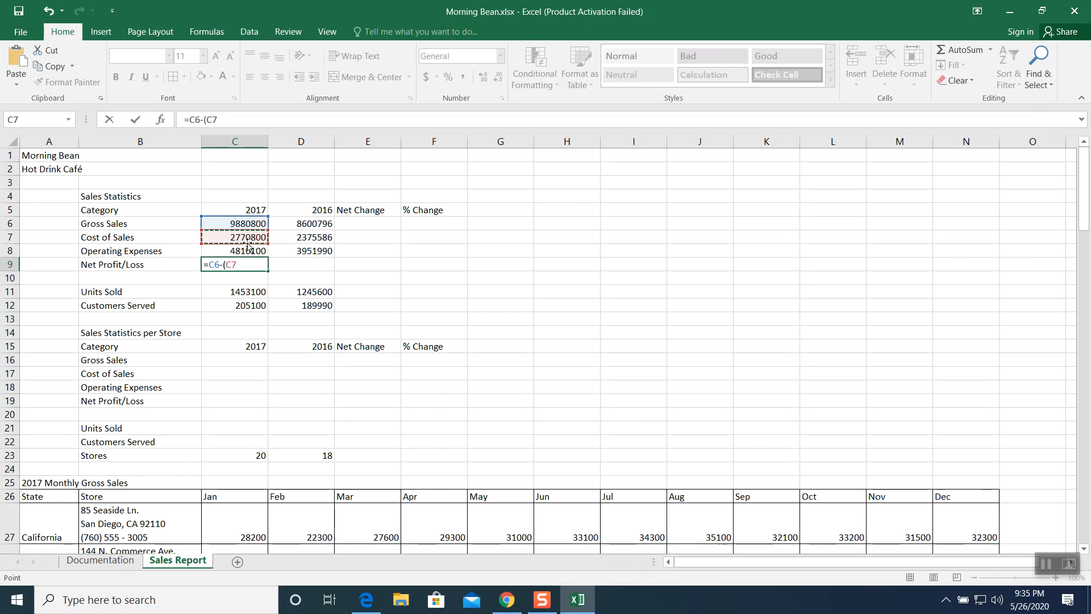
type("+")
left_click(230, 251)
type(")")
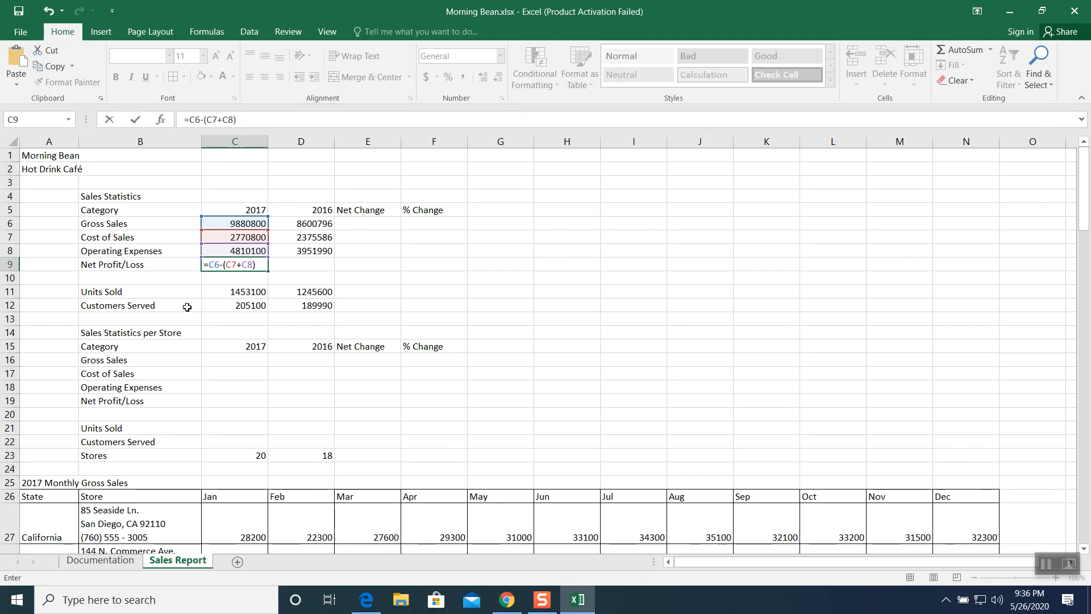
key("Return")
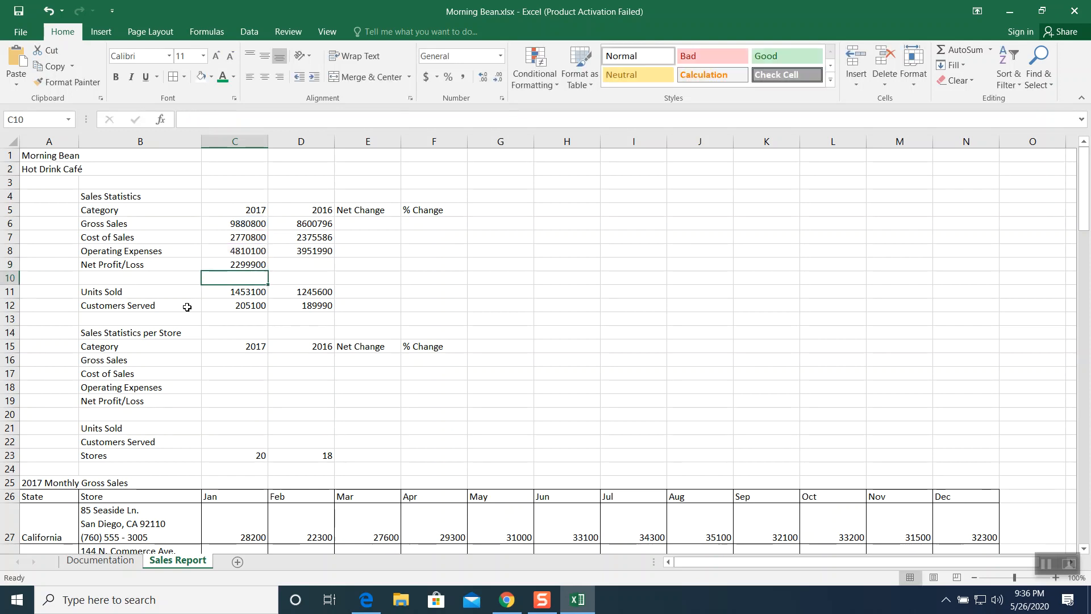
- Calculate the 2017 per-store gross sales in C16 by dividing gross sales by the number of stores: =C6/C23
left_click(232, 263)
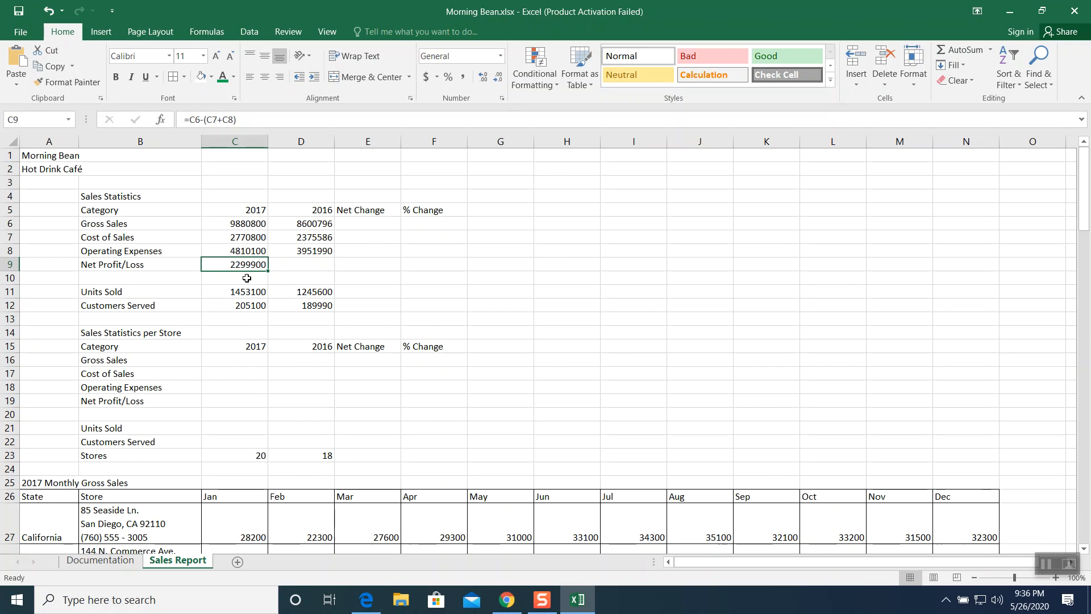
scroll(243, 267, "down", 1)
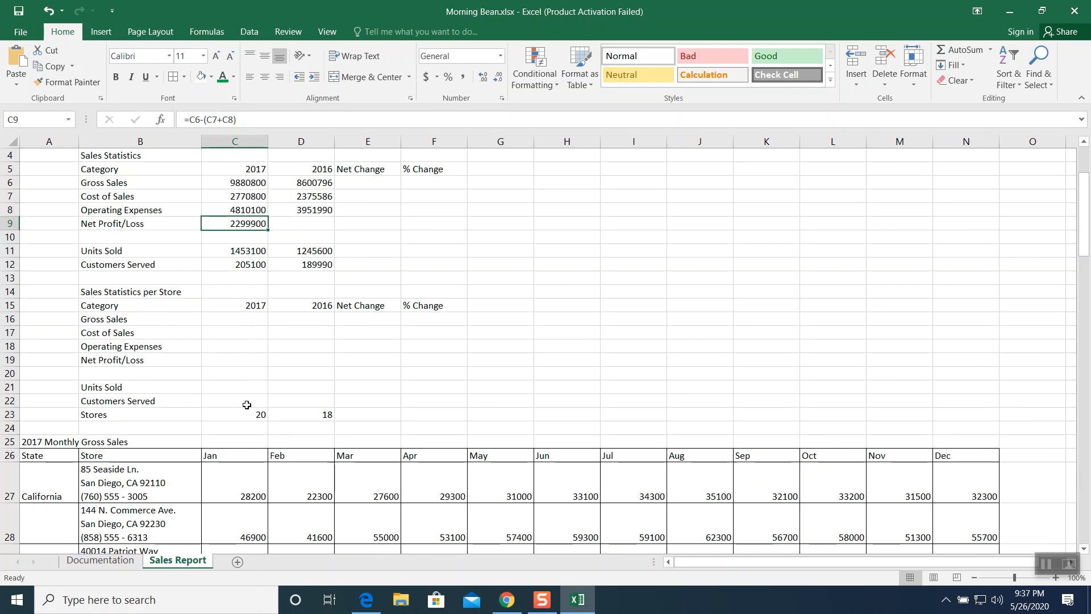
left_click(232, 318)
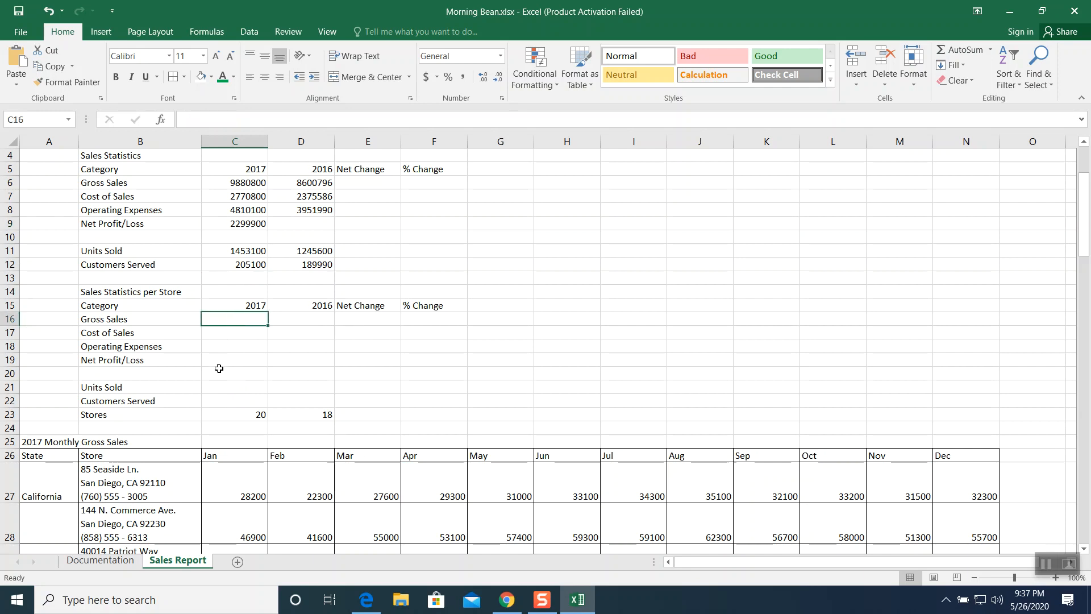
type("=")
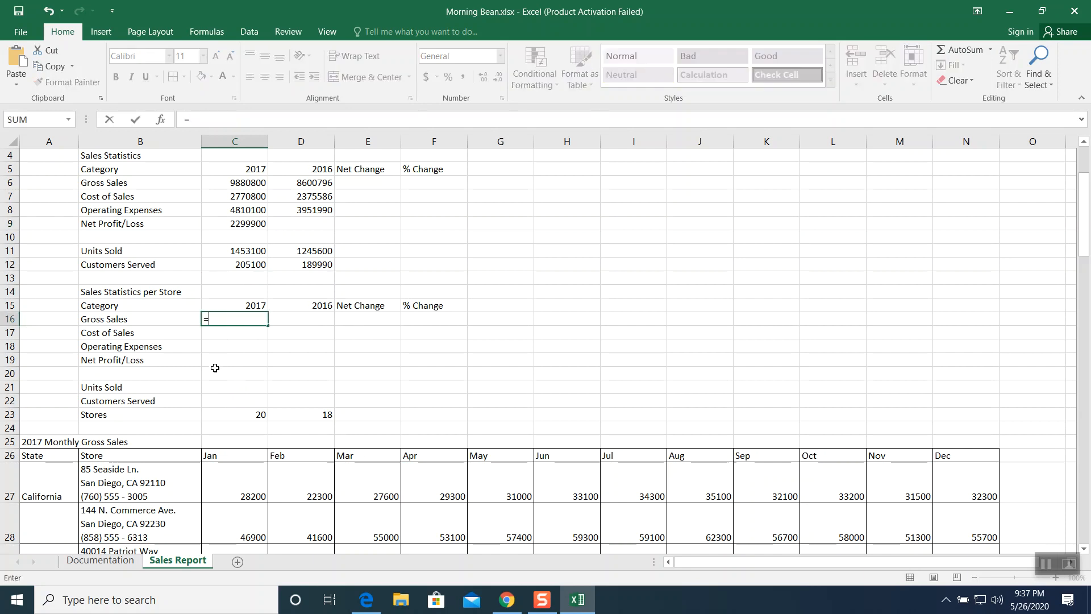
left_click(233, 181)
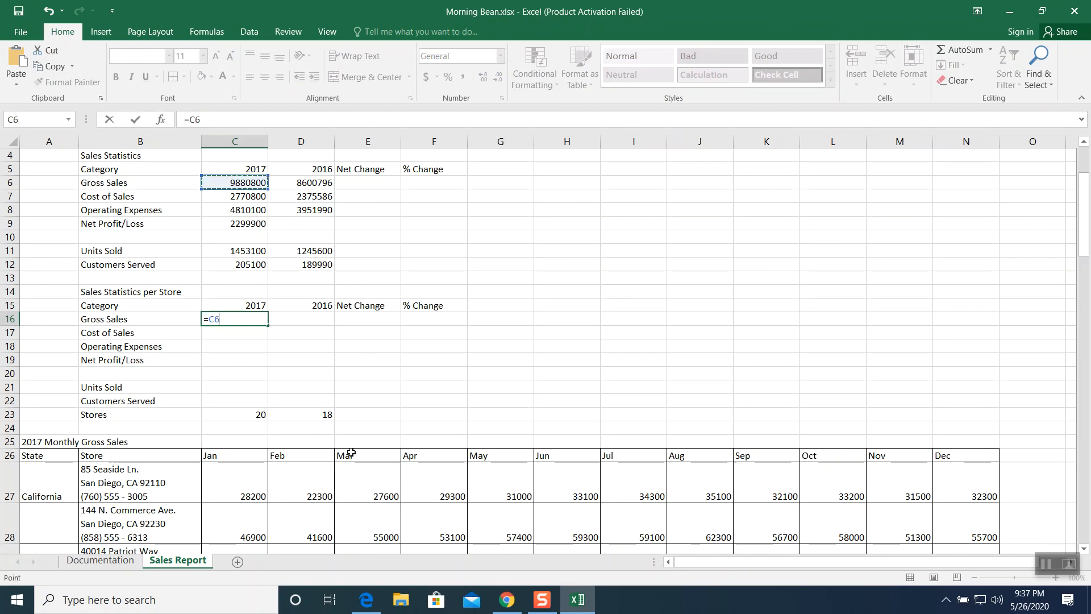
type("/")
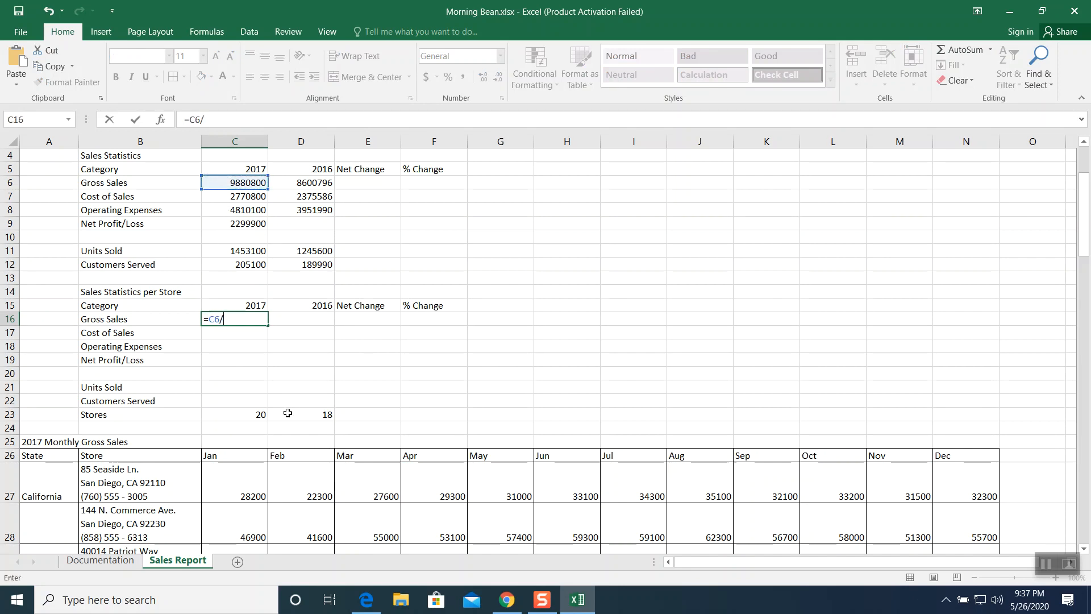
left_click(248, 413)
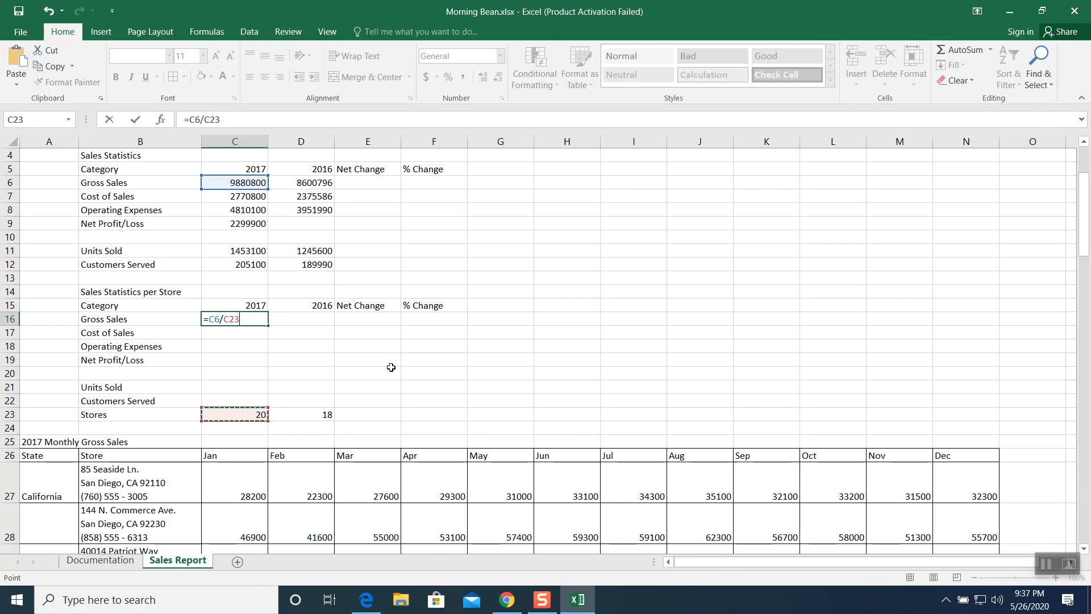
key("Return")
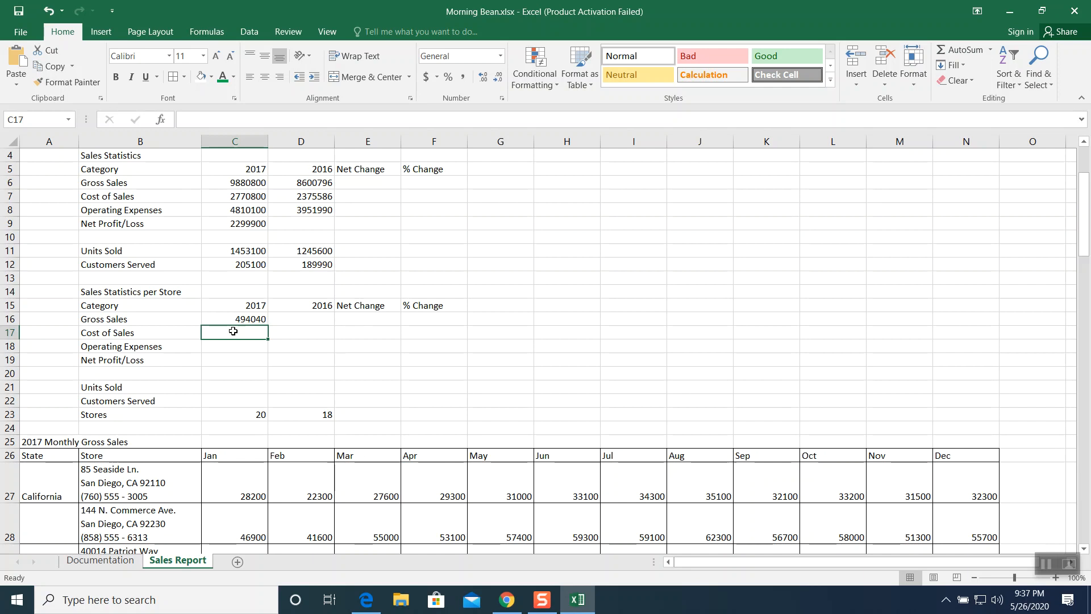
- Calculate the per-store cost of sales in C17 as =C7/C23 and check the per-store formulas in C16 and C17
type("=")
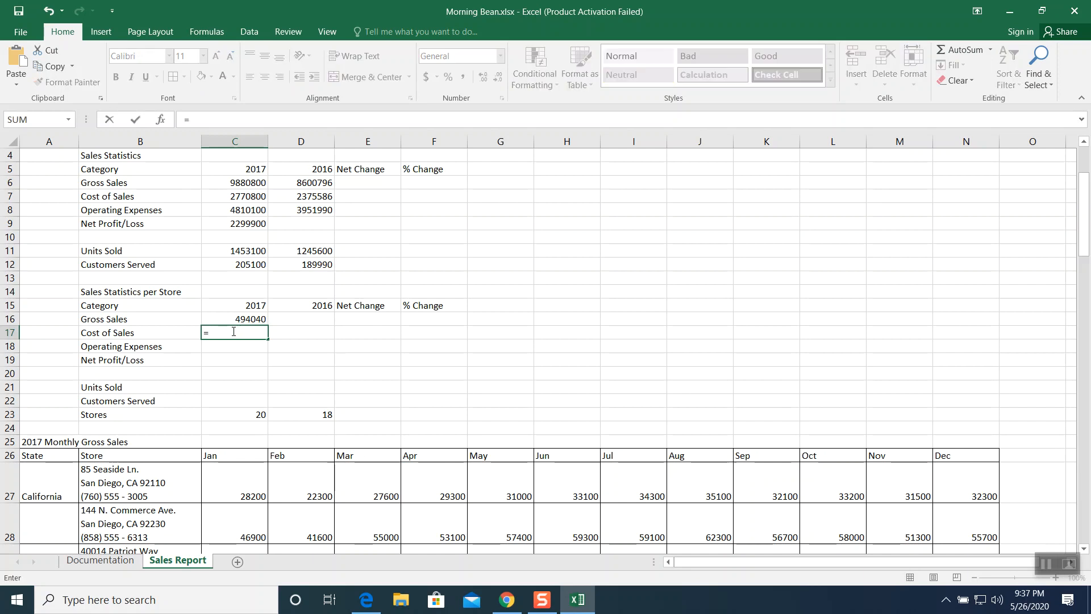
left_click(240, 196)
type("/")
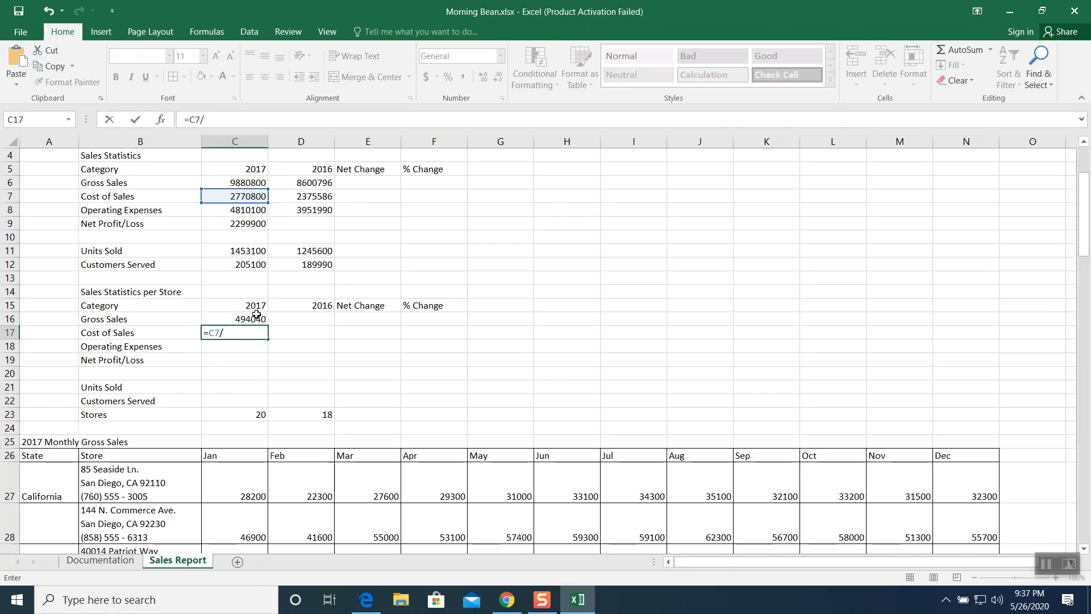
left_click(253, 411)
key("Return")
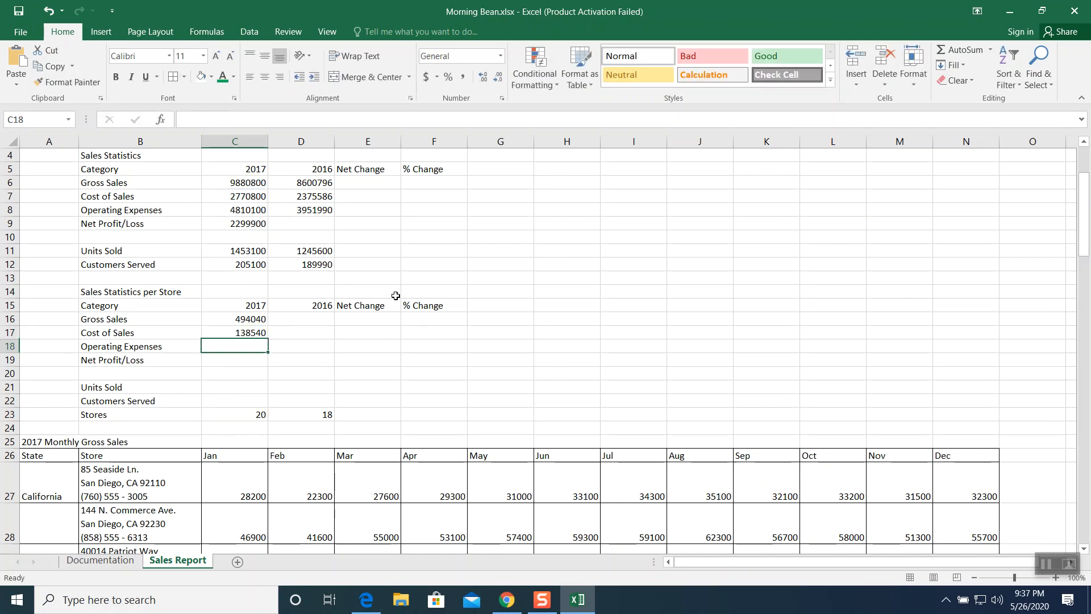
left_click(232, 334)
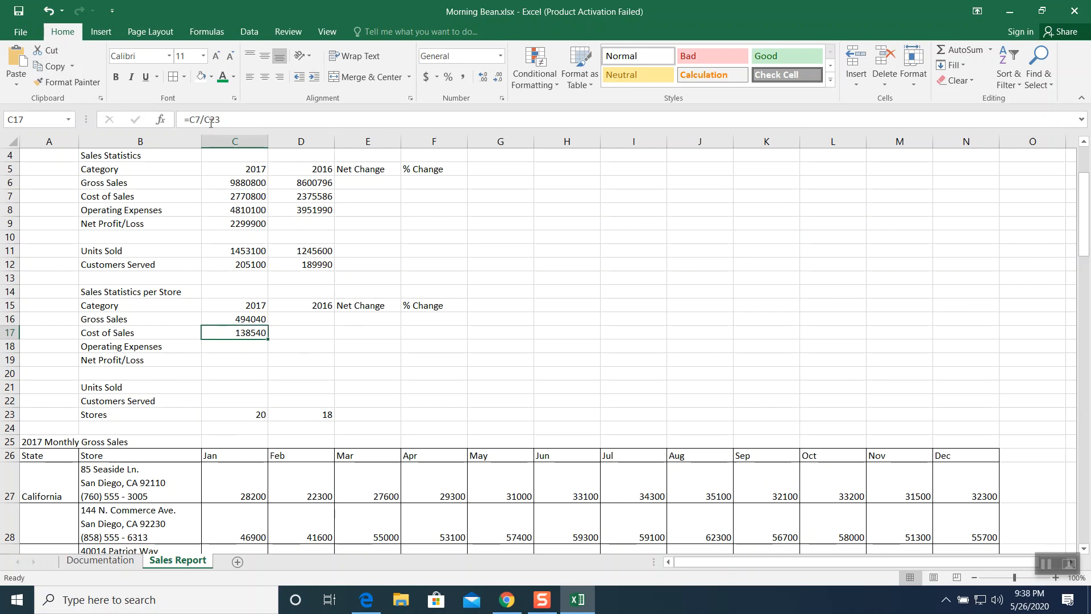
left_click(228, 319)
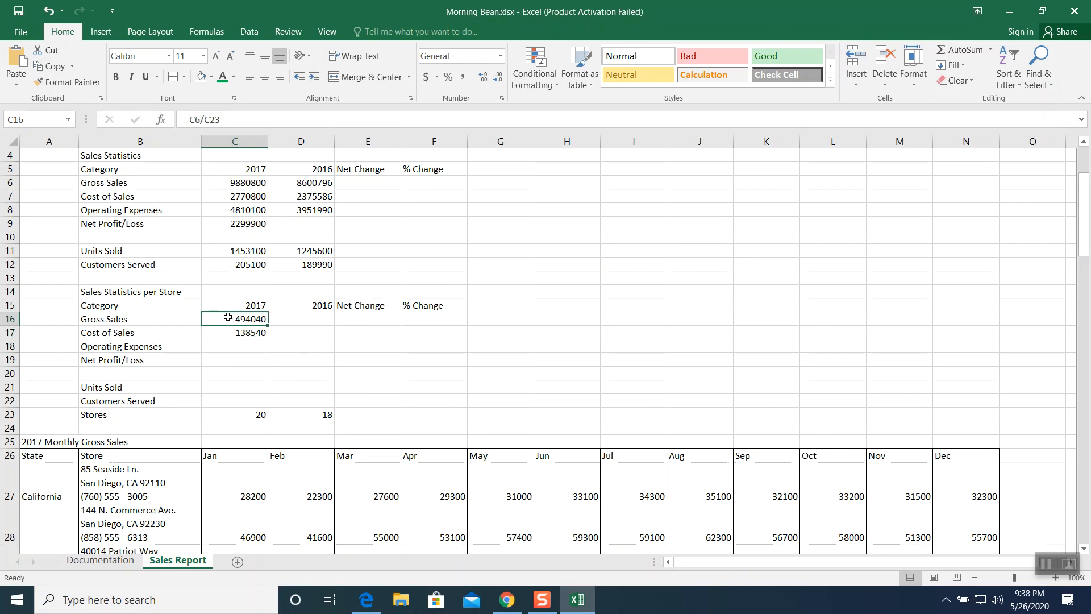
left_click(230, 333)
left_click(233, 319)
left_click(232, 330)
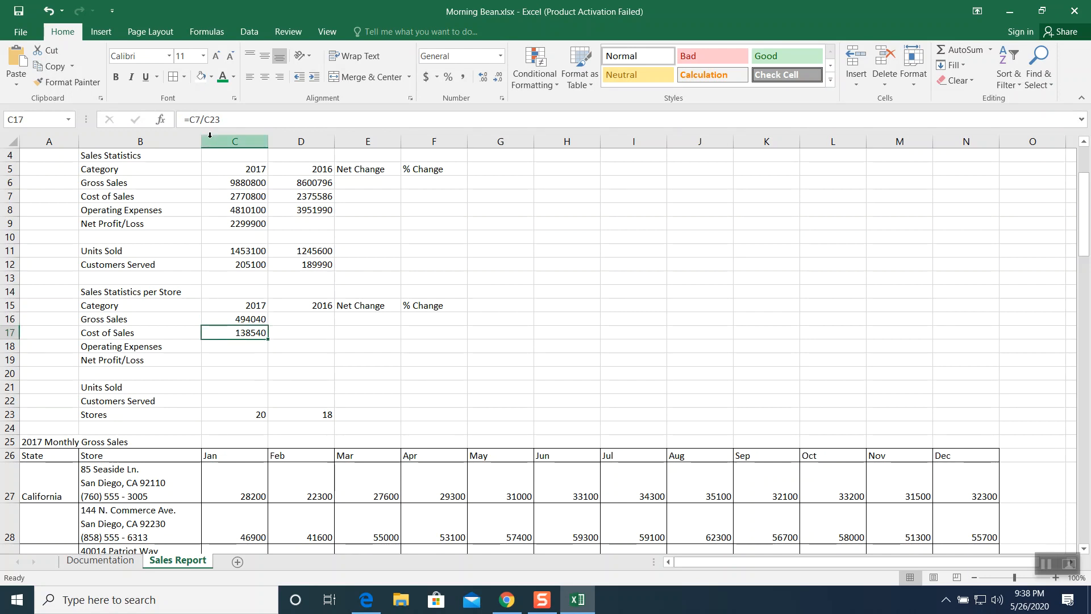
- Calculate the per-store operating expenses in C18 with the formula =C8/C23
left_click(242, 346)
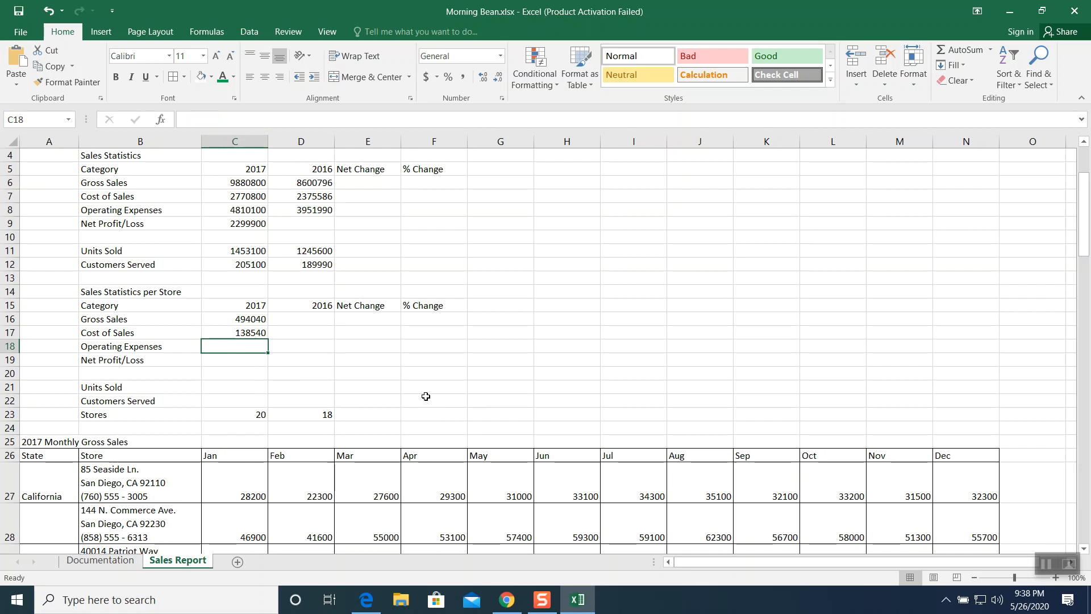
type("=")
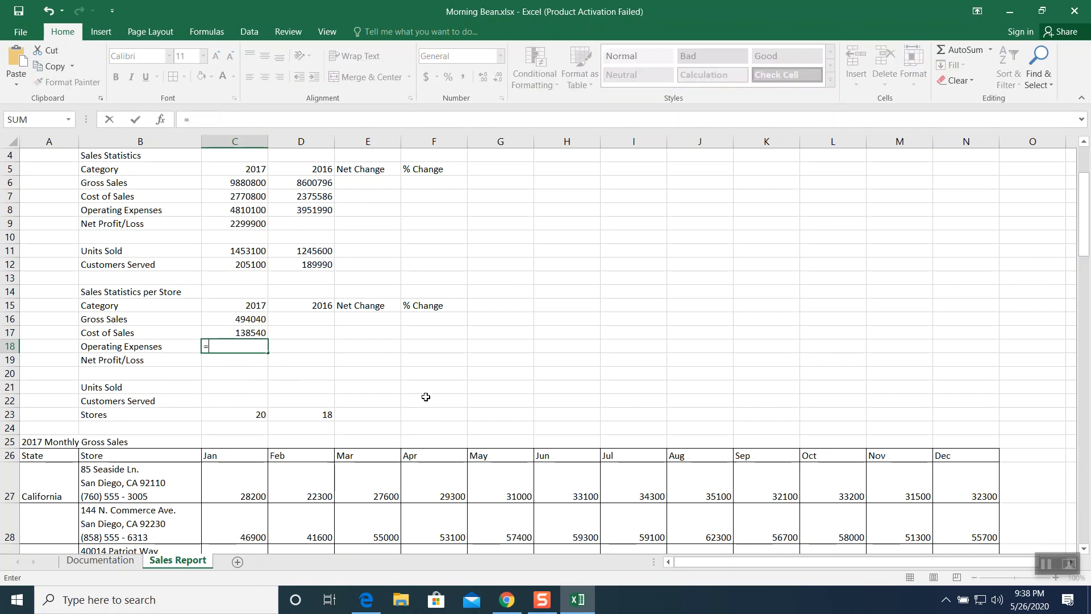
left_click(243, 208)
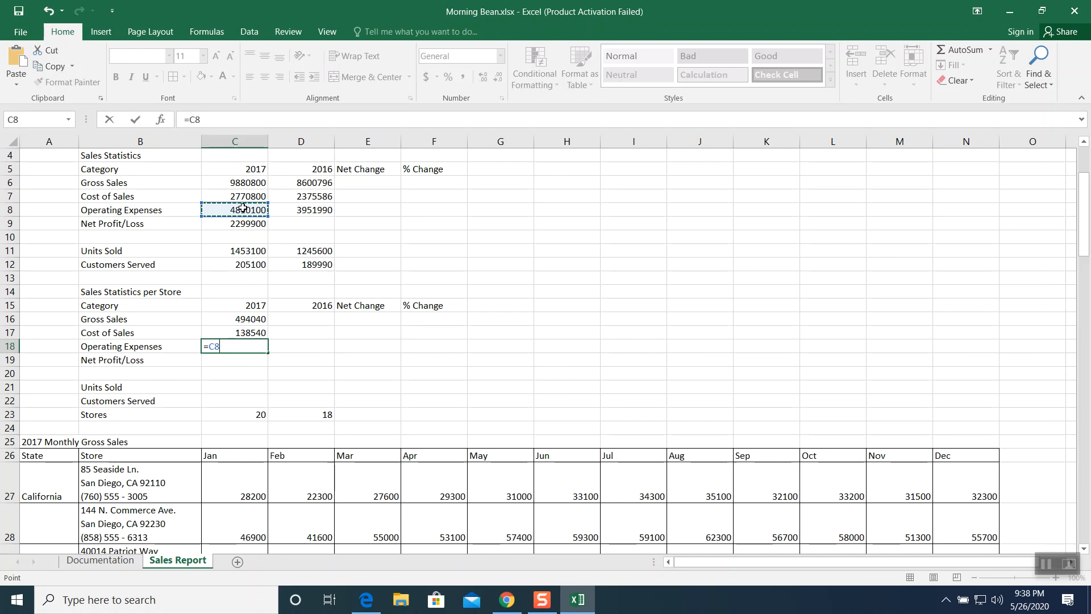
type("/")
left_click(242, 414)
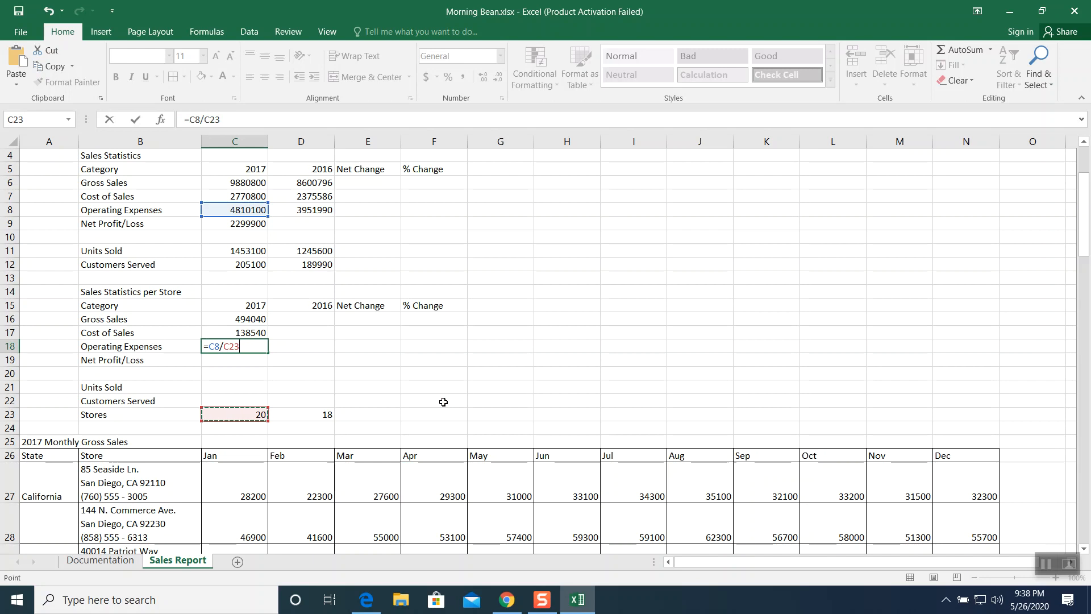
key("Return")
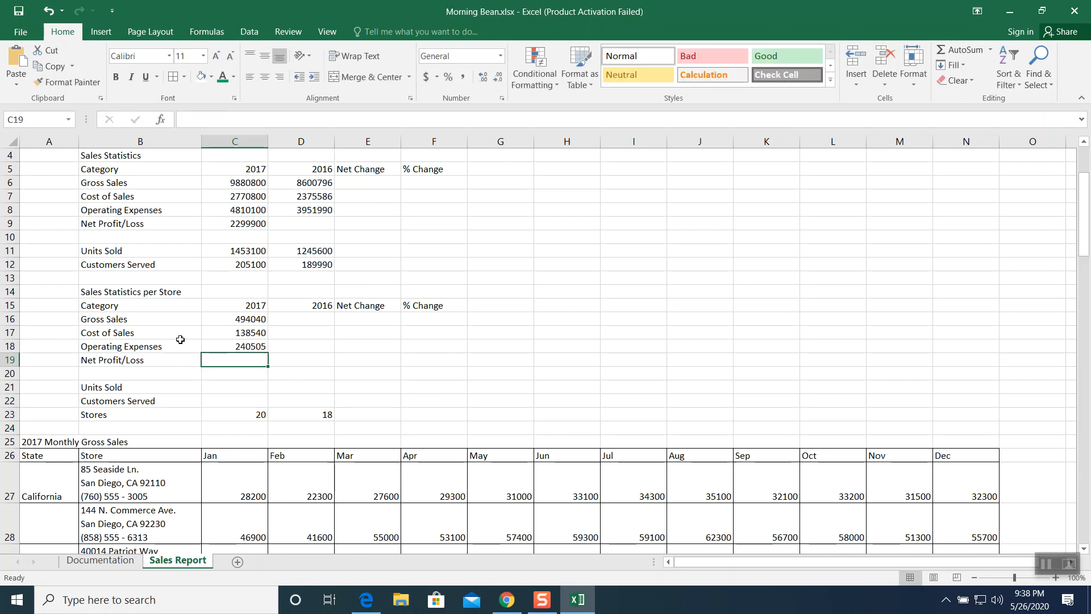
- Calculate the per-store net profit/loss in C19 with the formula =C9/C23
type("=")
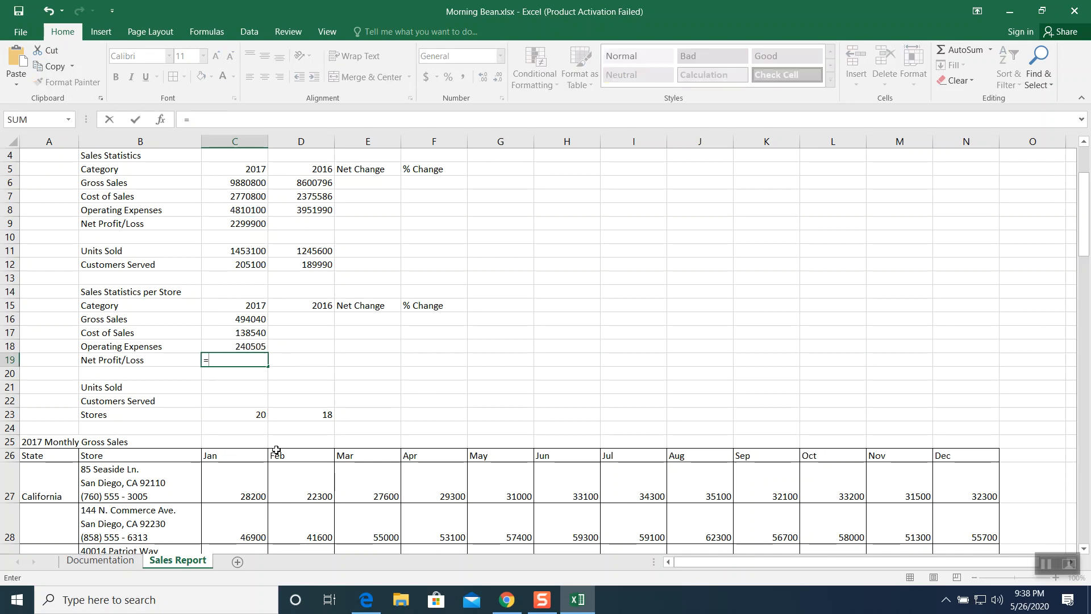
left_click(244, 224)
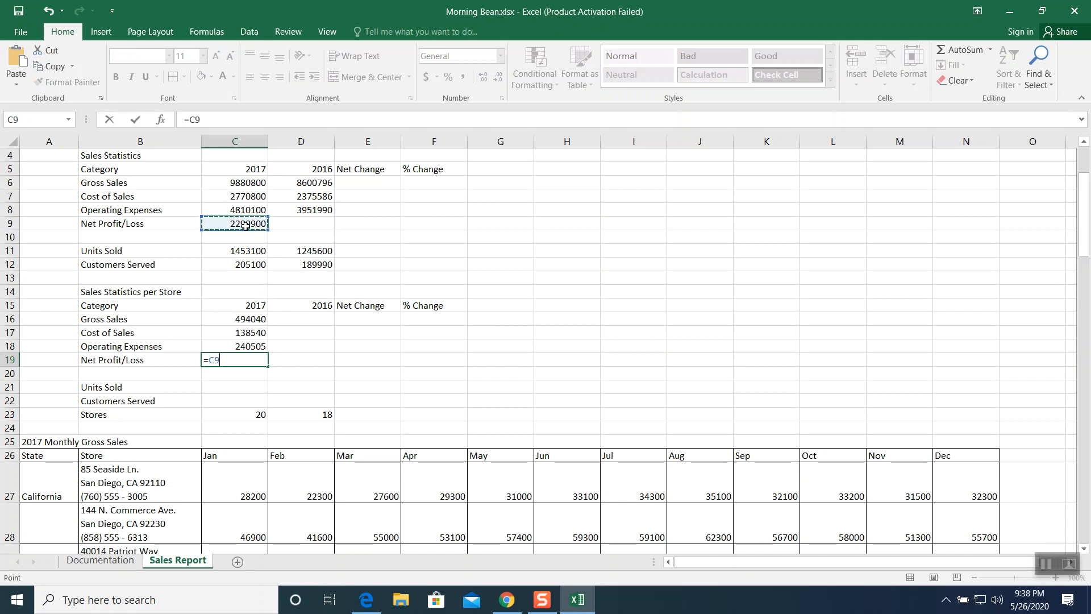
type("/")
left_click(242, 414)
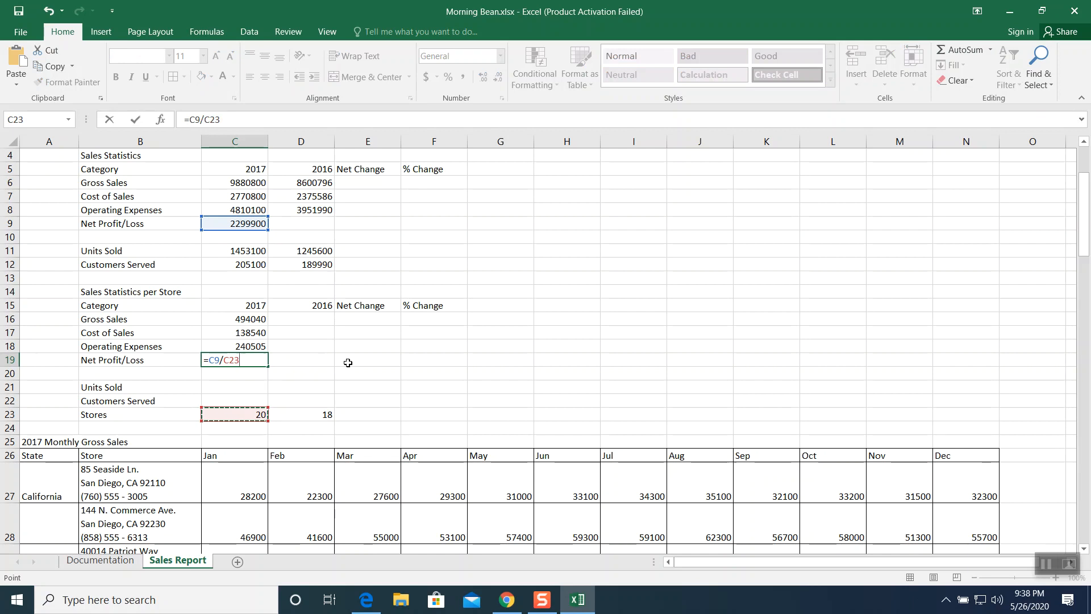
key("Return")
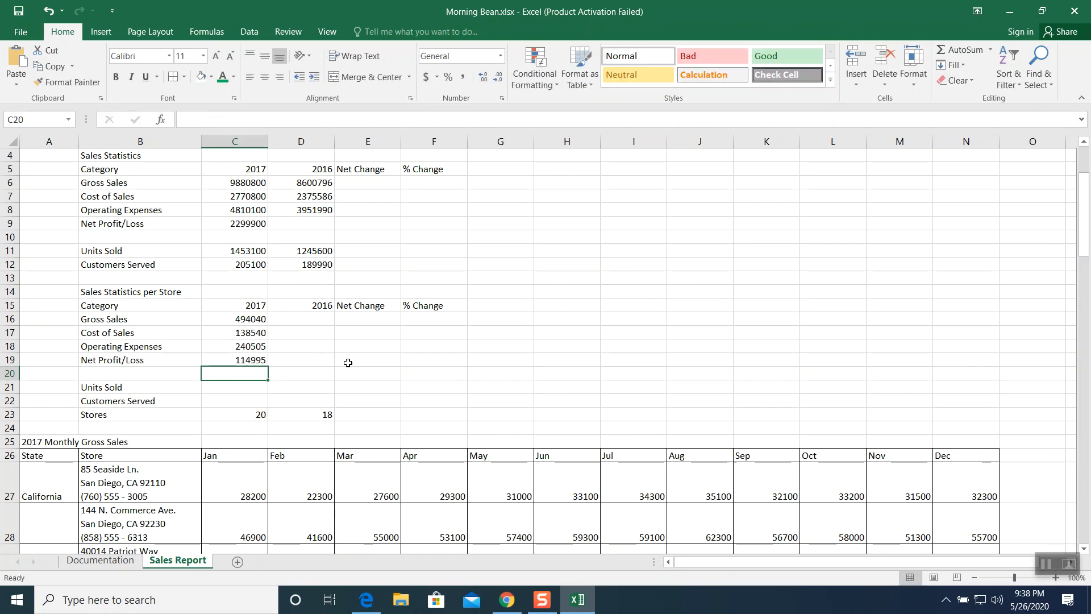
- Calculate the per-store units sold in C21 with the formula =C11/C23
left_click(223, 386)
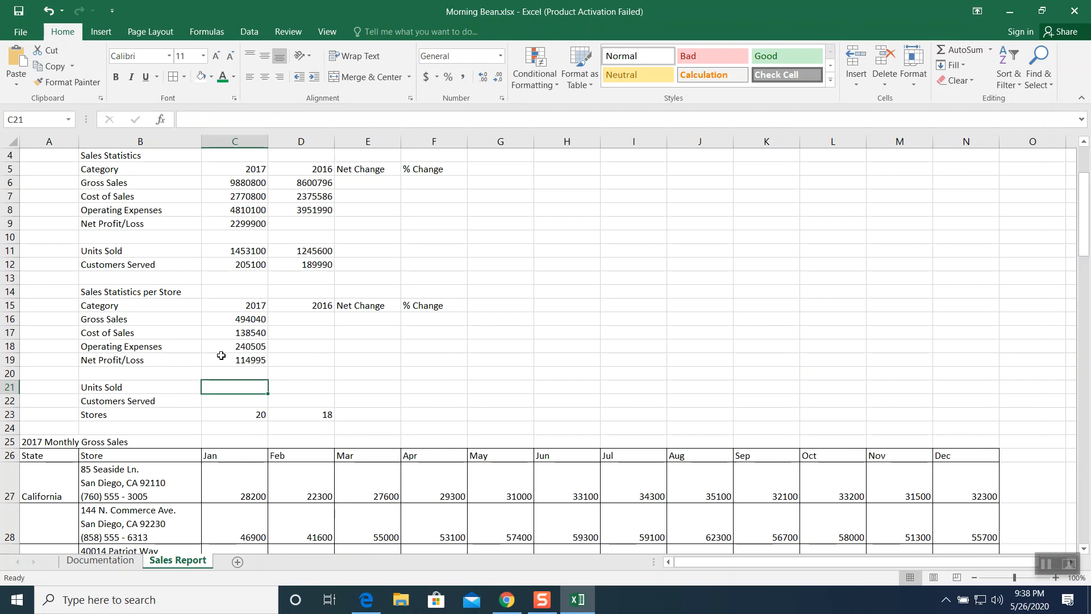
type("=")
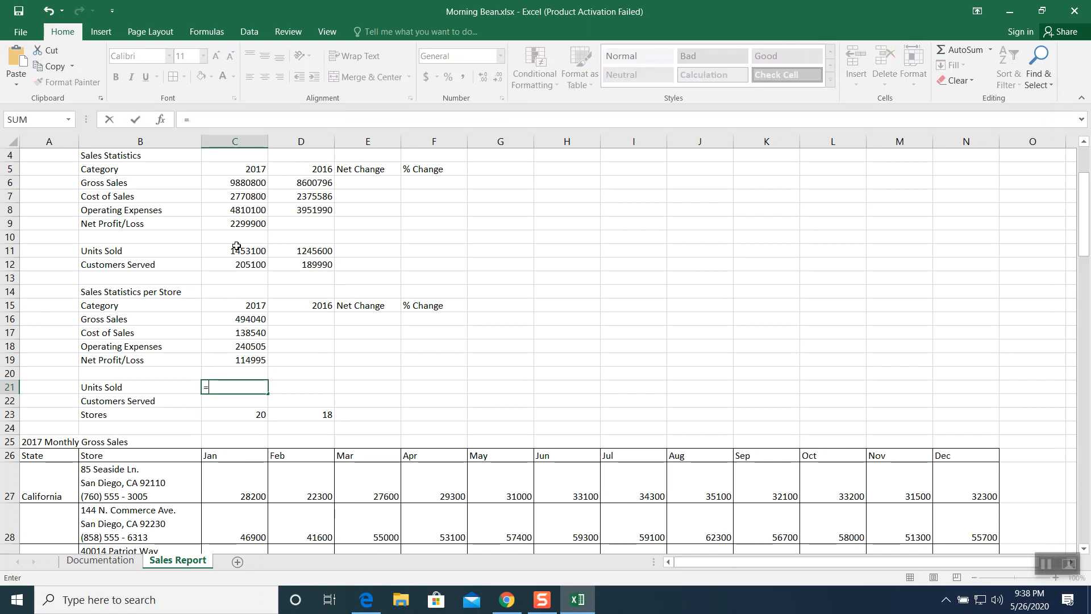
left_click(235, 250)
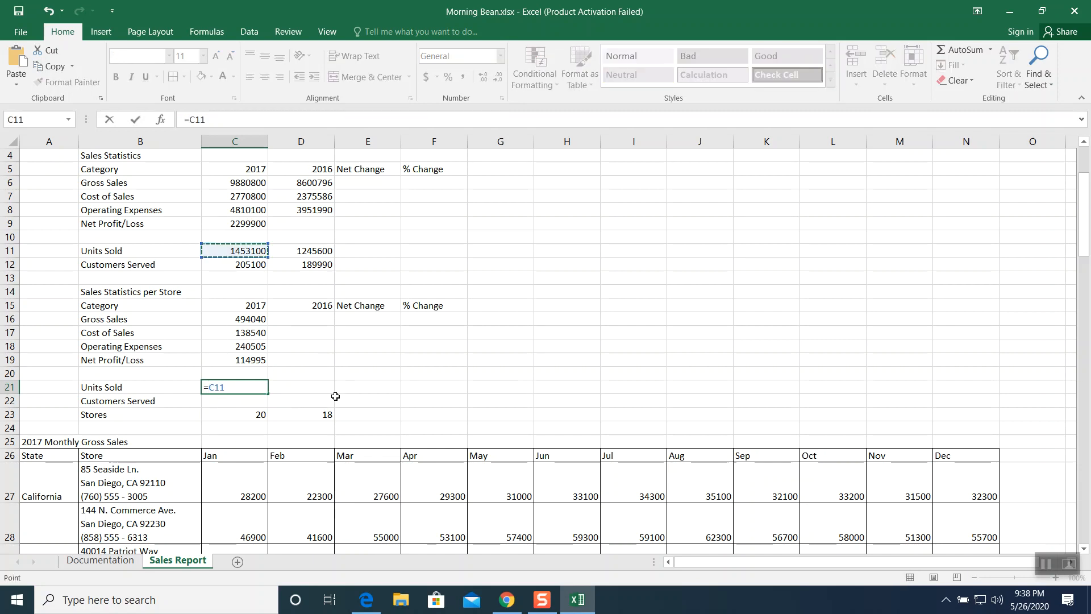
type("/")
left_click(258, 415)
key("Return")
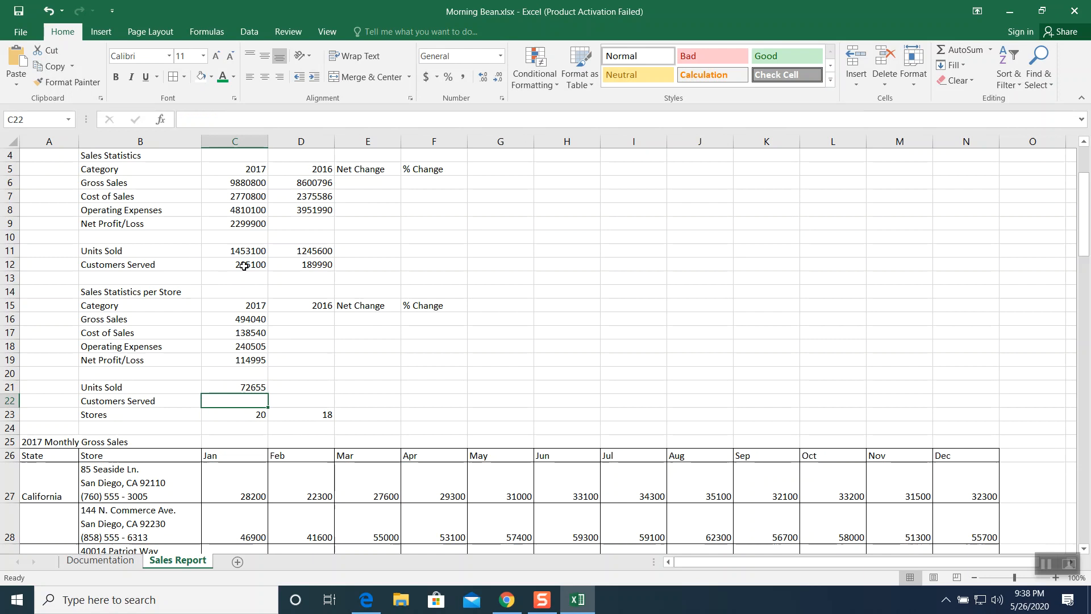
- Calculate the per-store customers served in C22 with the formula =C12/C23
type("=")
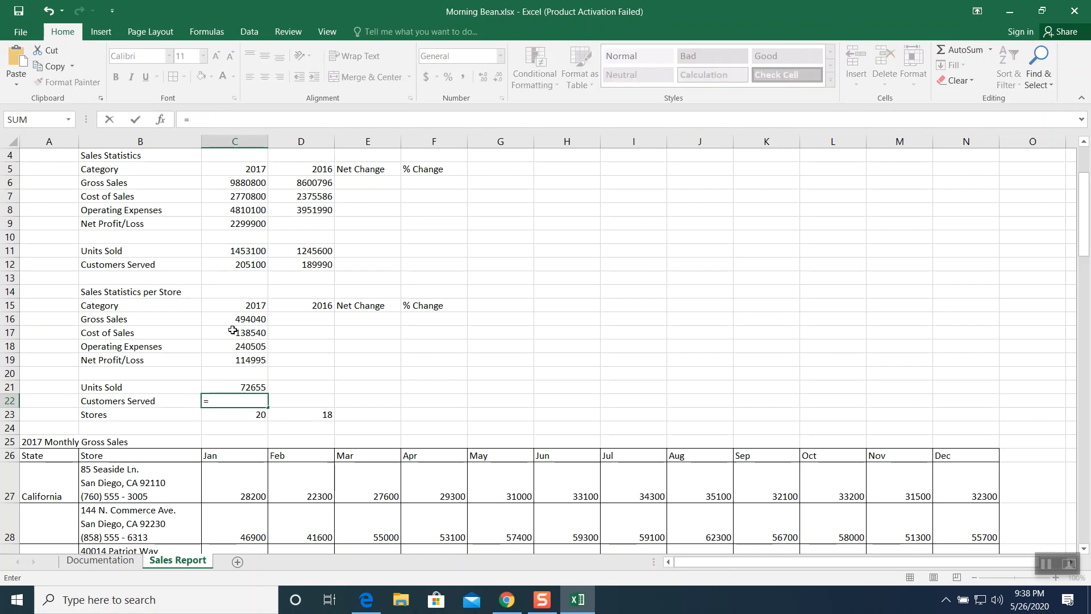
left_click(243, 265)
type("/")
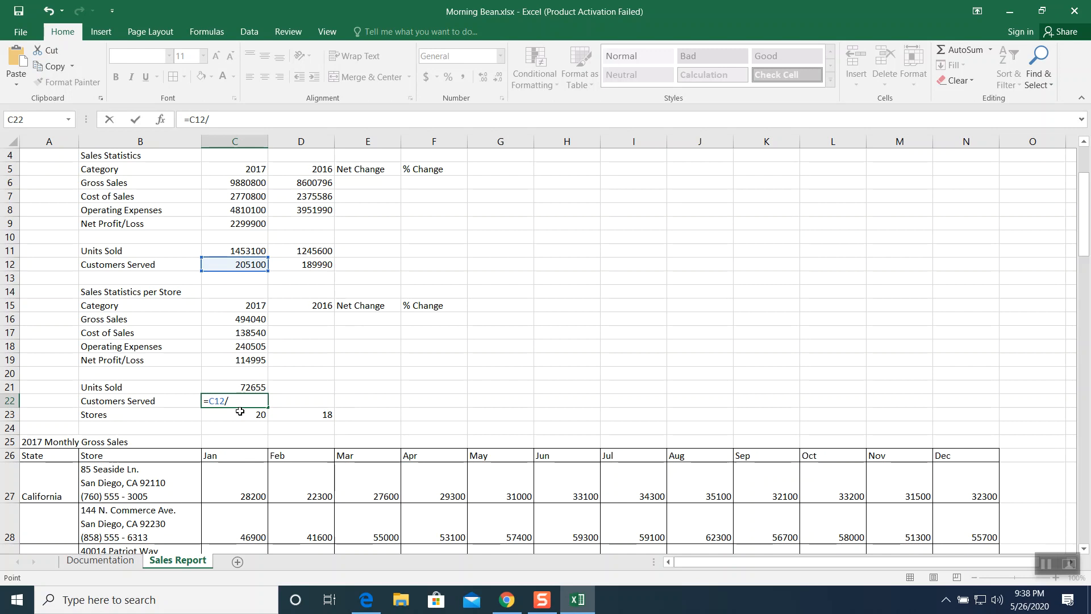
left_click(239, 413)
key("Return")
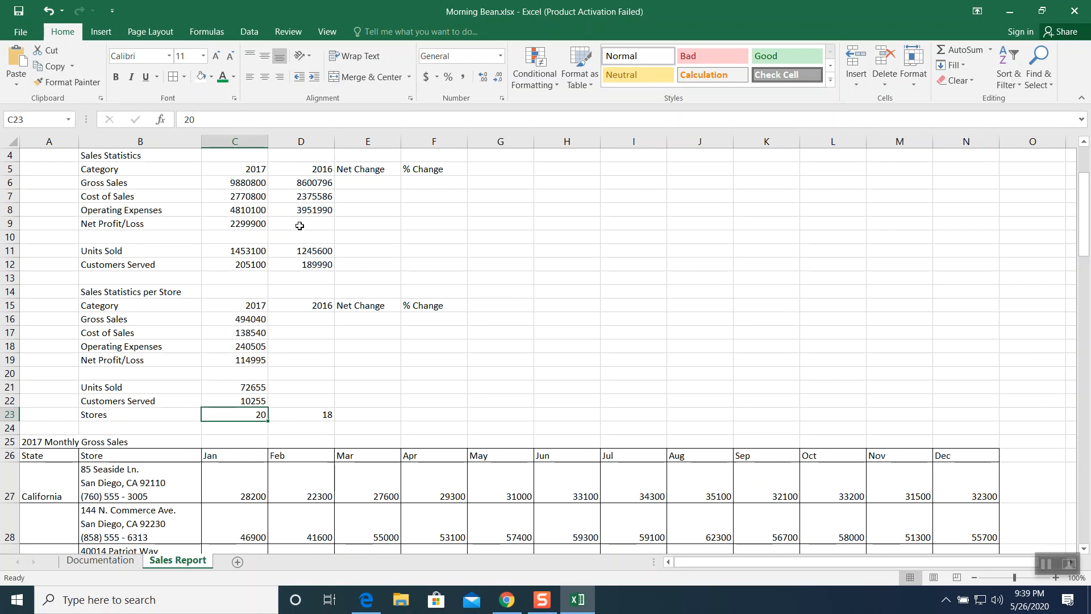
- Copy the net profit/loss formula in C9 across to D9 for 2016
left_click(241, 224)
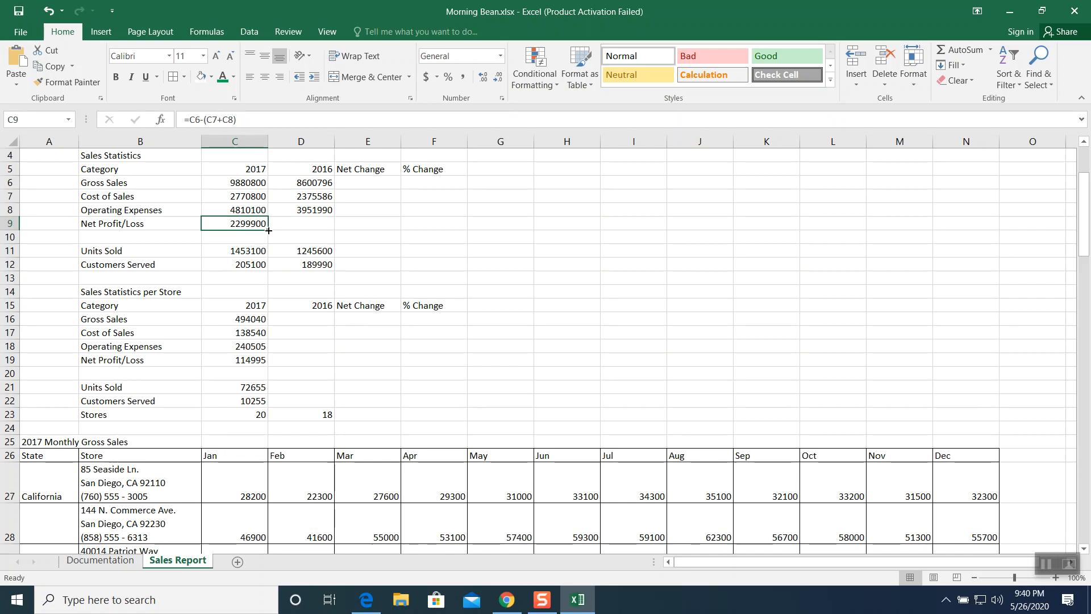
left_click_drag(269, 231, 334, 229)
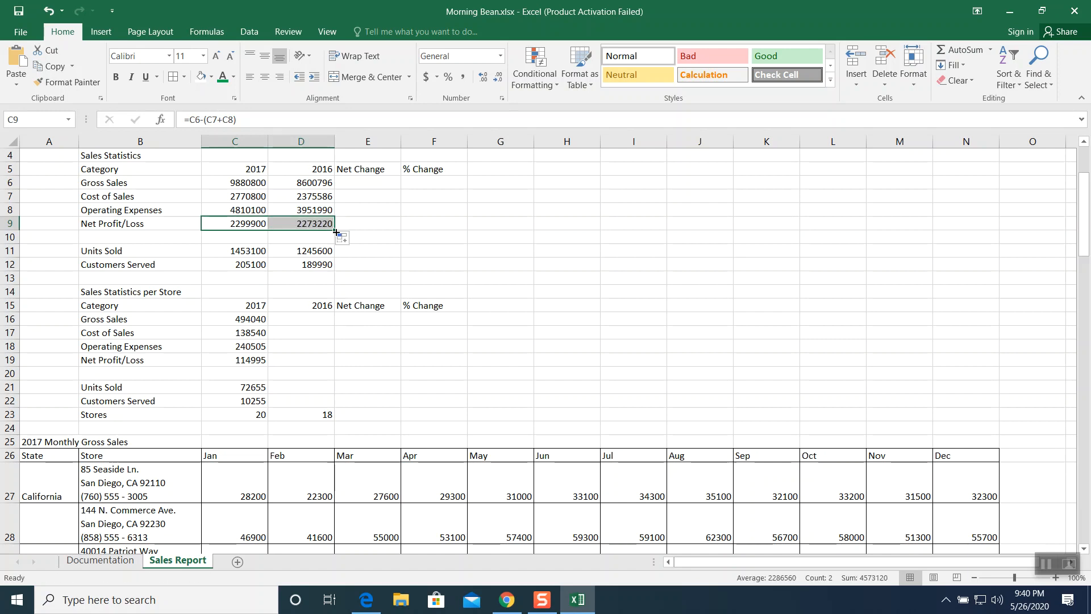
left_click(367, 265)
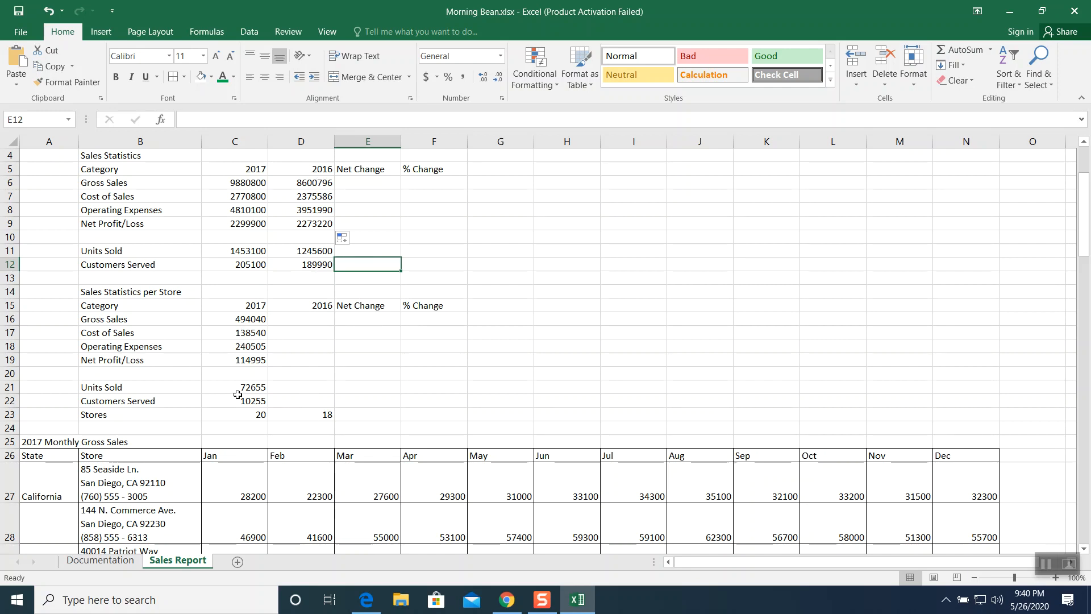
- Fill the per-store formulas in C16:C22 across into column D for 2016
left_click(236, 318)
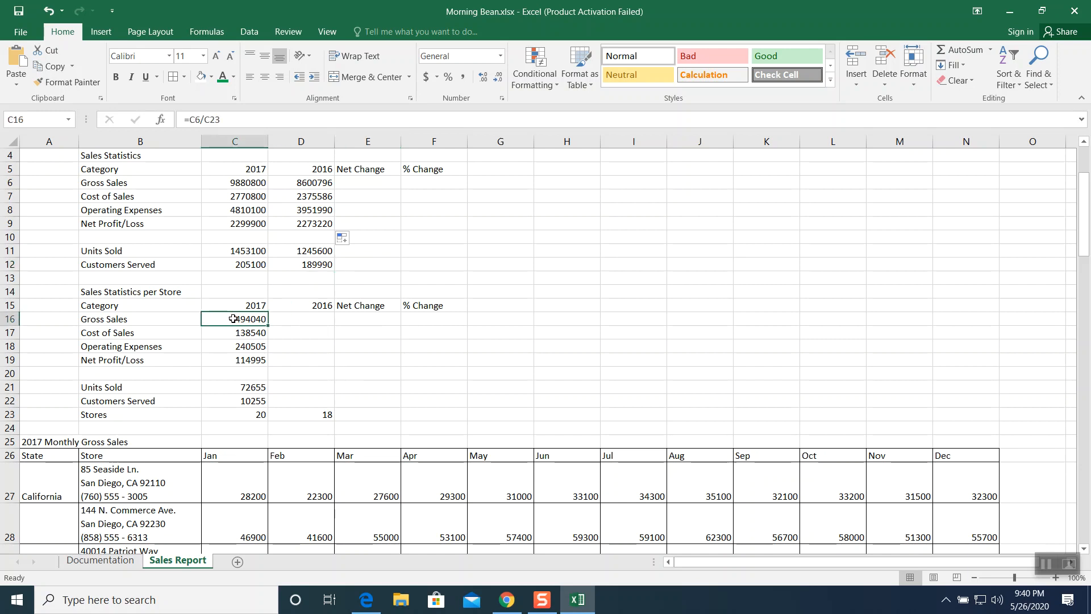
left_click_drag(233, 319, 230, 399)
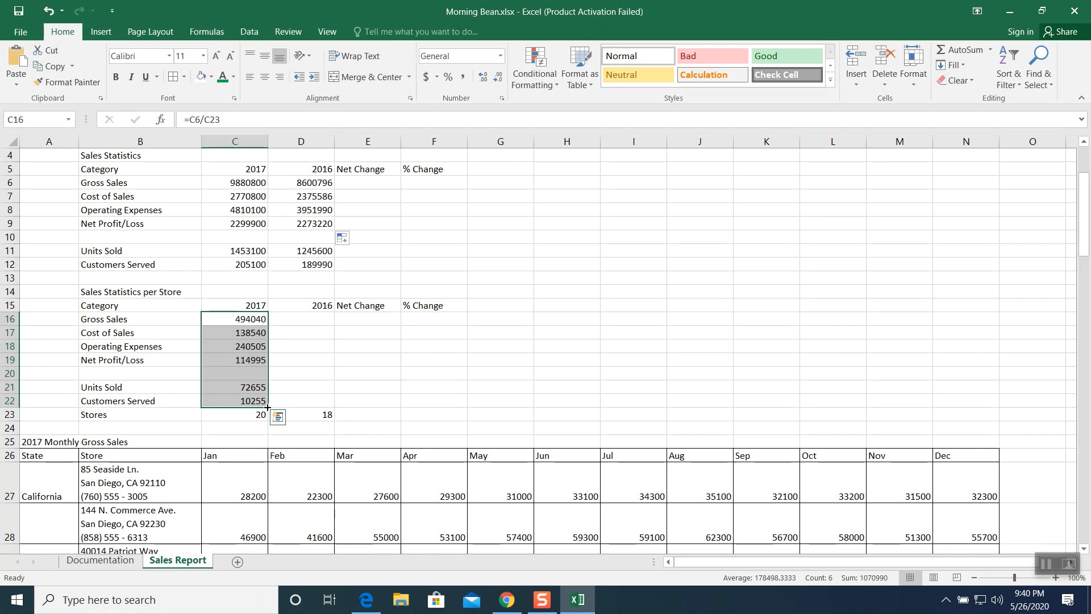
left_click_drag(268, 408, 334, 408)
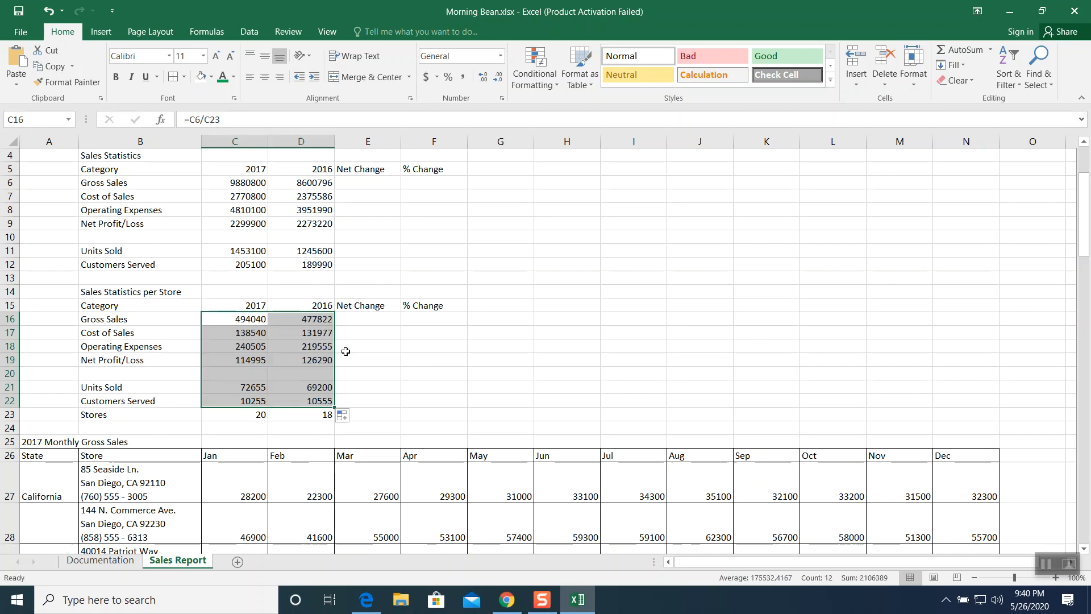
left_click(369, 373)
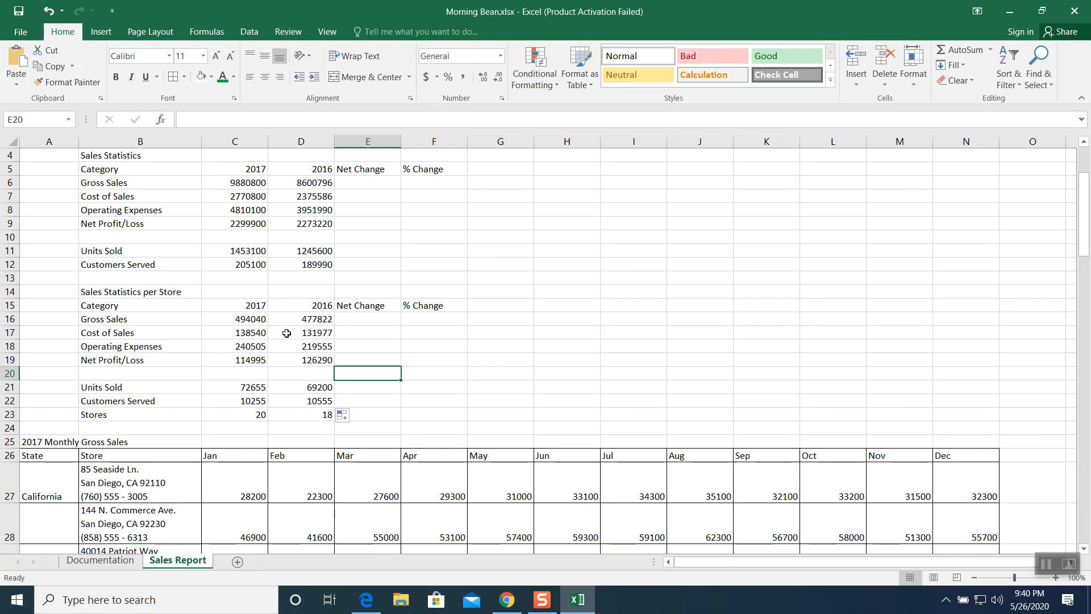
- Toggle the formula view on and off to check the per-store formulas
key("ctrl+grave")
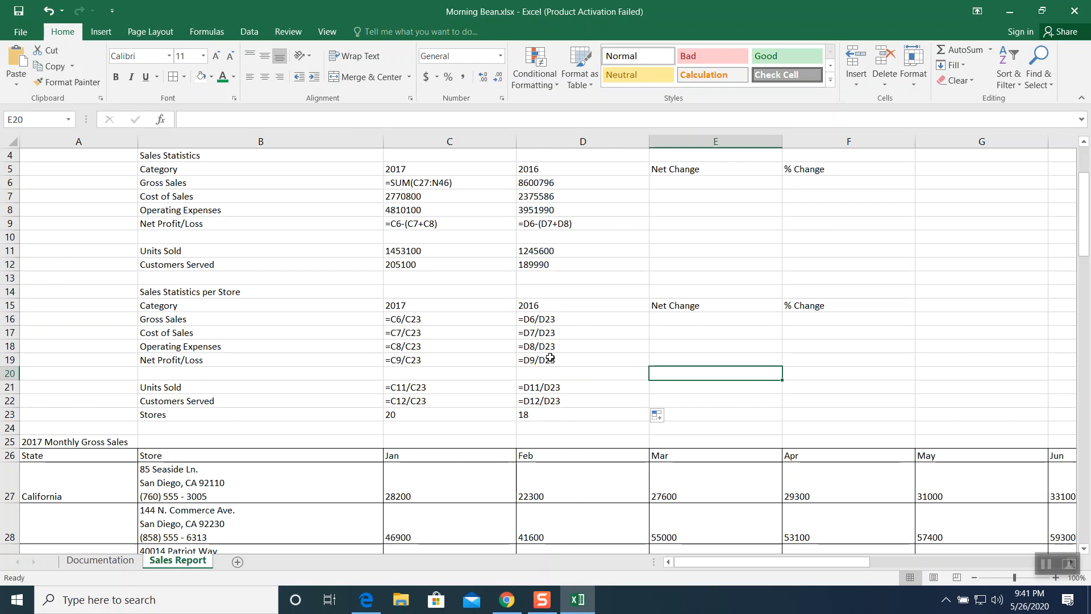
key("ctrl+grave")
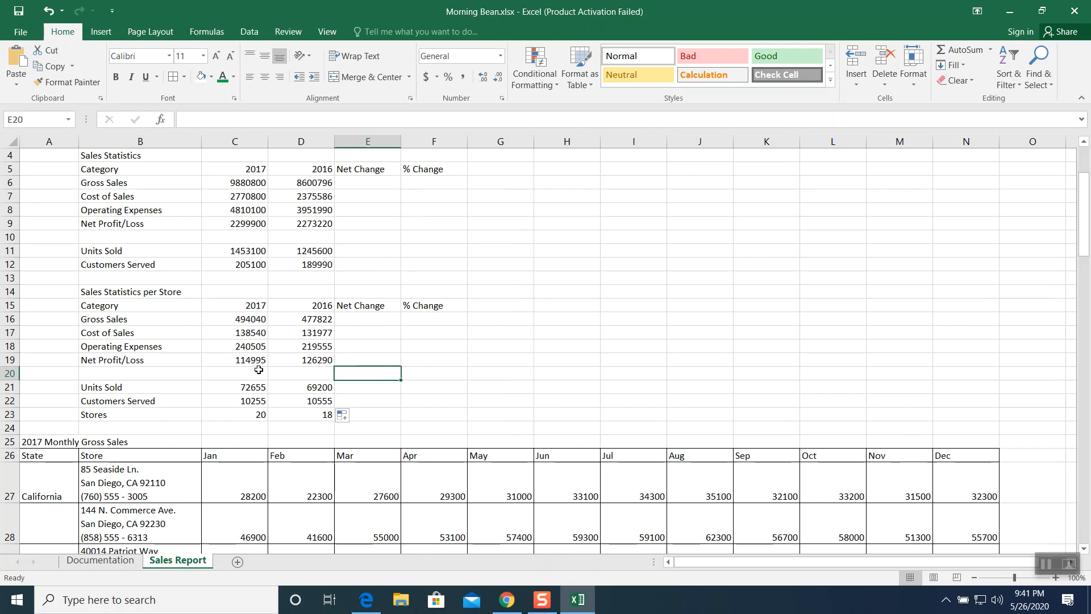
left_click(250, 322)
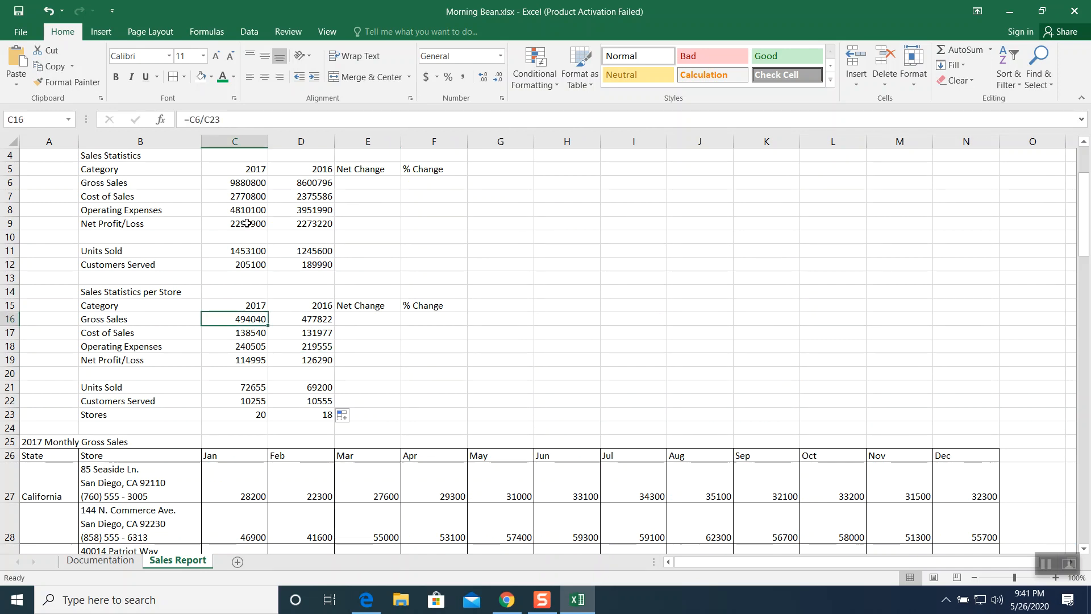
key("ctrl+grave")
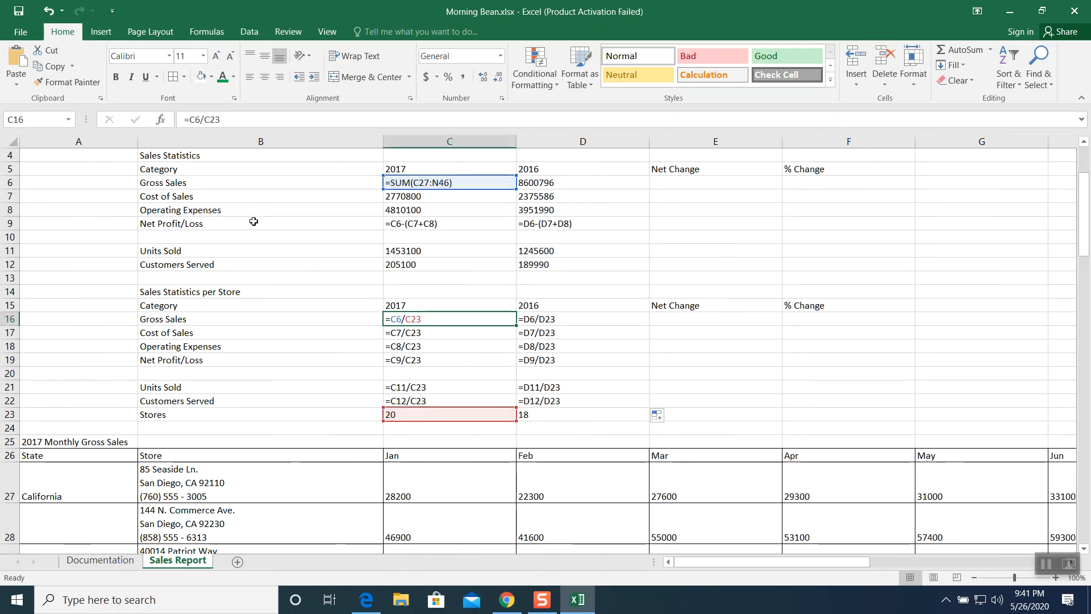
key("ctrl+grave")
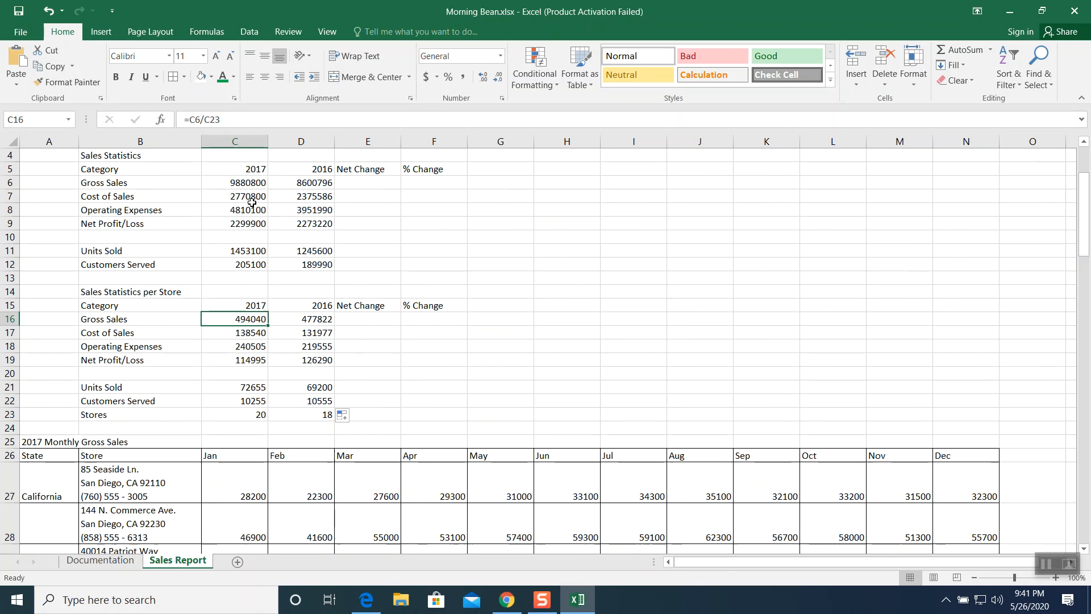
- Calculate the gross sales net change in E6 with the formula =C6-D6
left_click(351, 184)
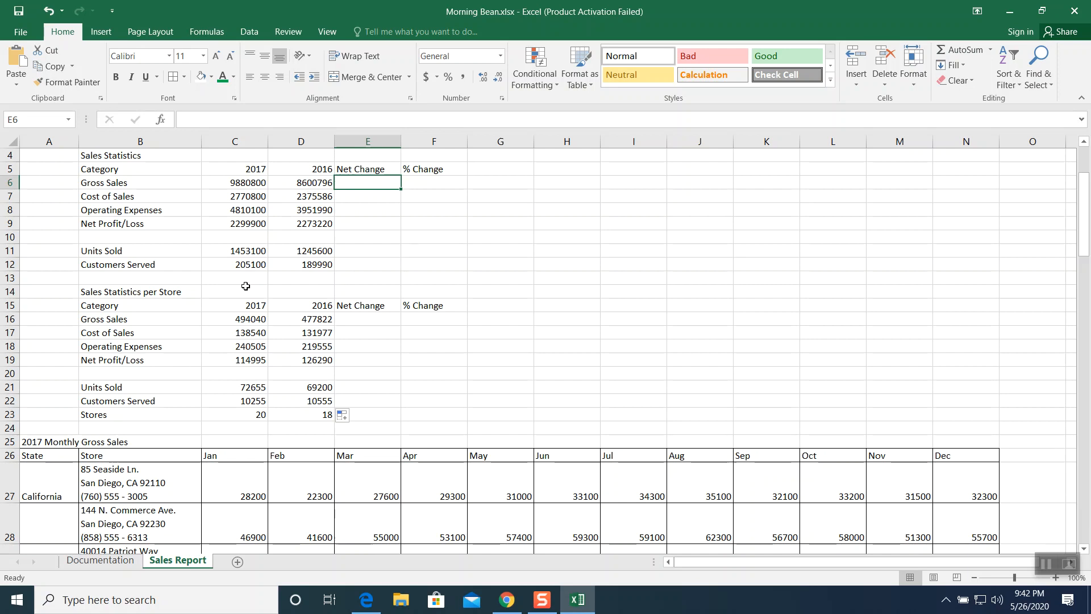
type("=")
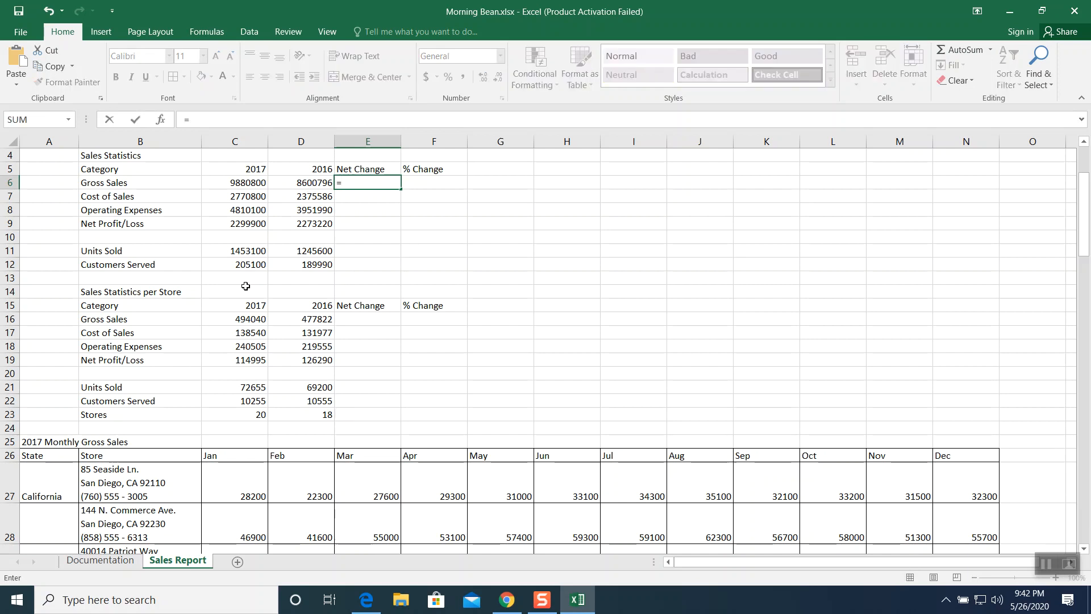
left_click(232, 181)
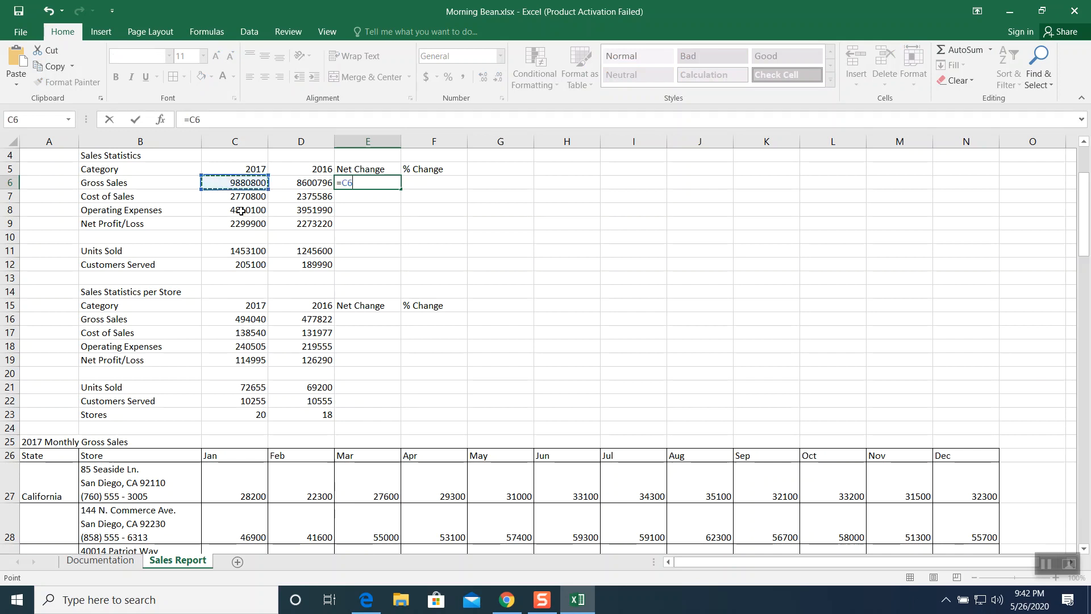
type("-")
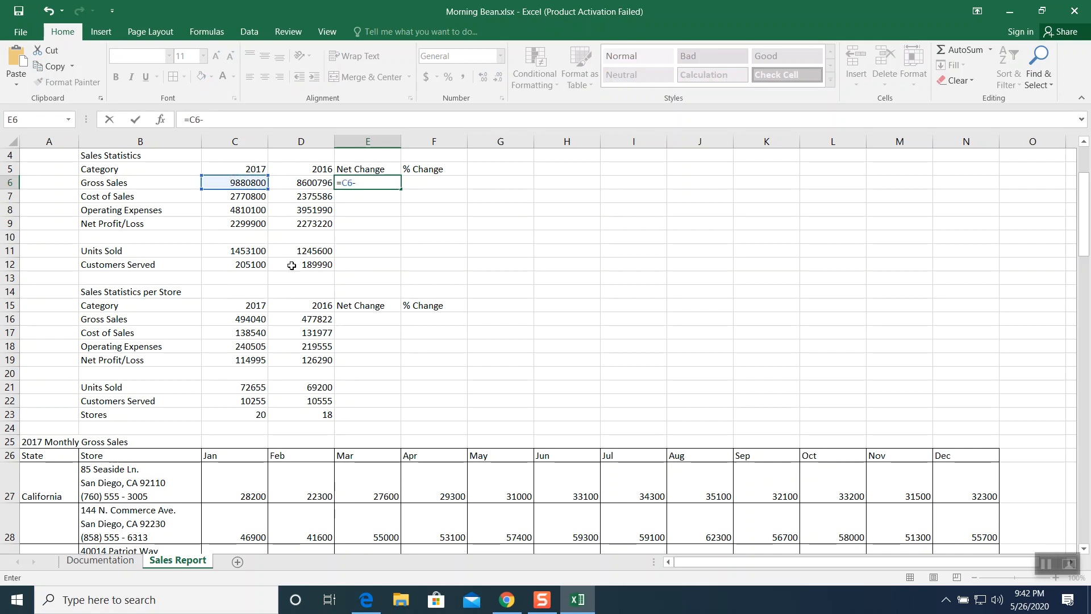
left_click(303, 183)
key("Return")
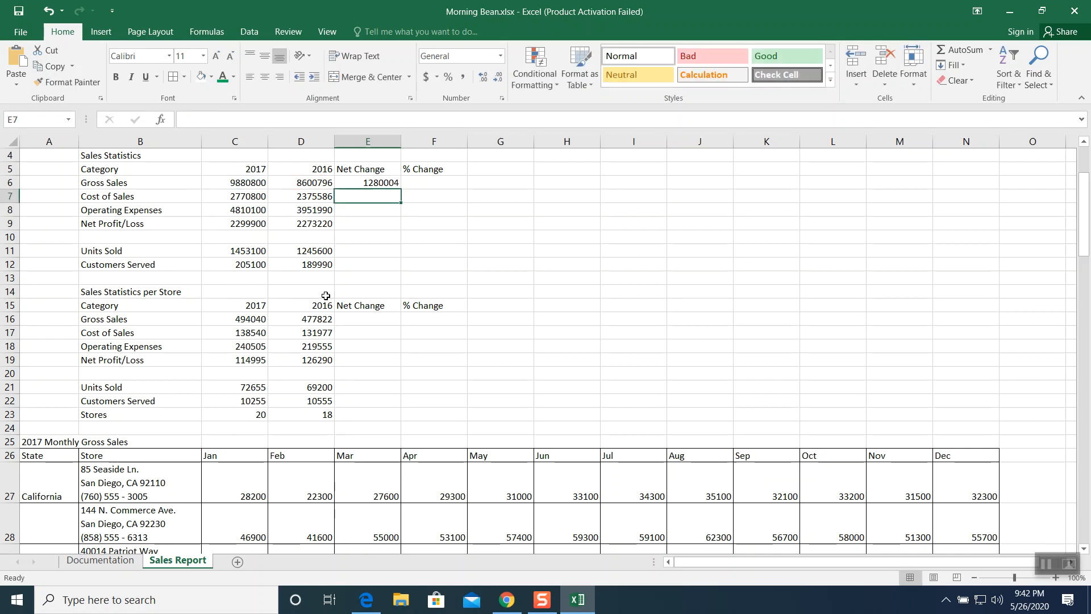
- Calculate the gross sales percent change in F6 with the formula =(C6-D6)/D6
left_click(361, 181)
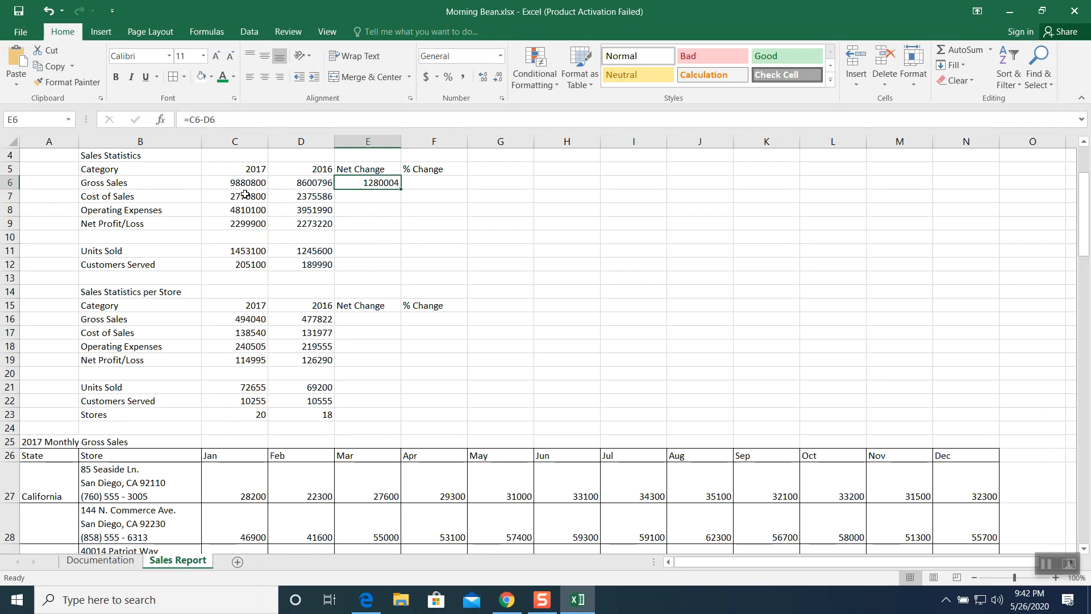
left_click(414, 182)
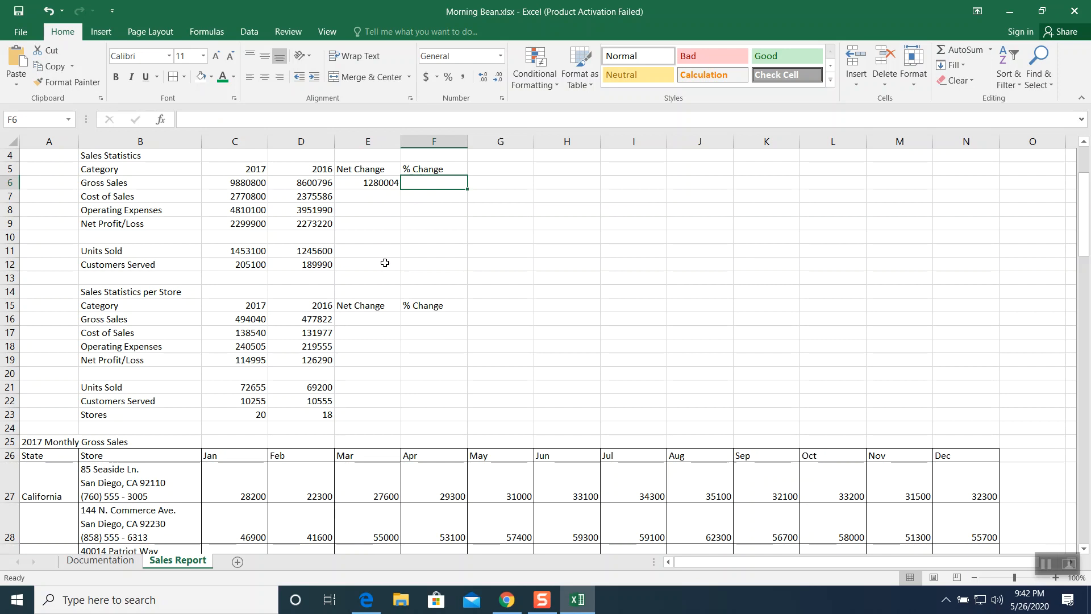
type("=")
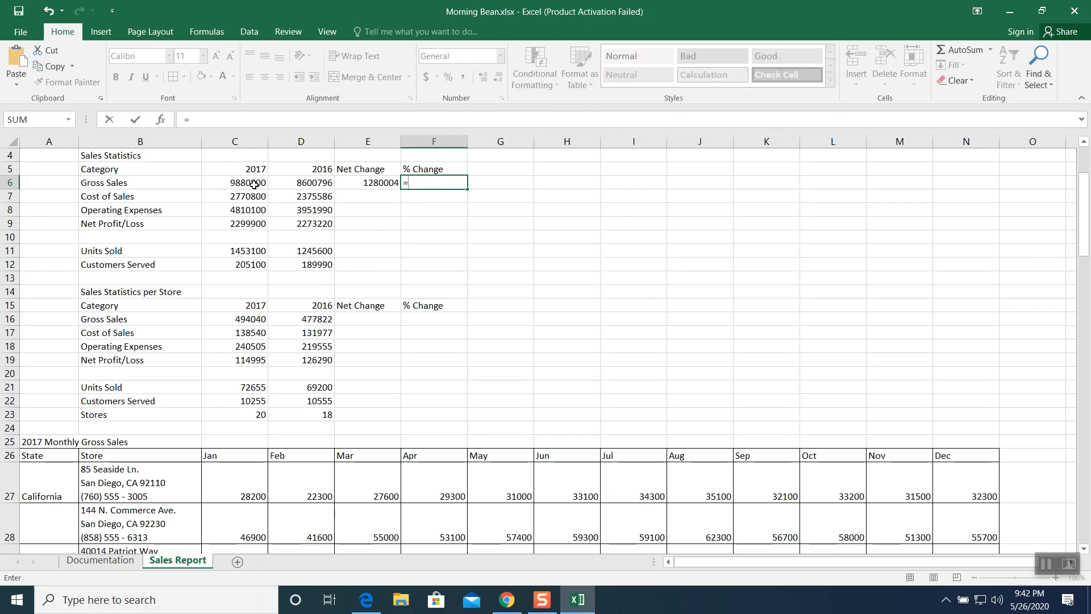
left_click(254, 184)
type("-")
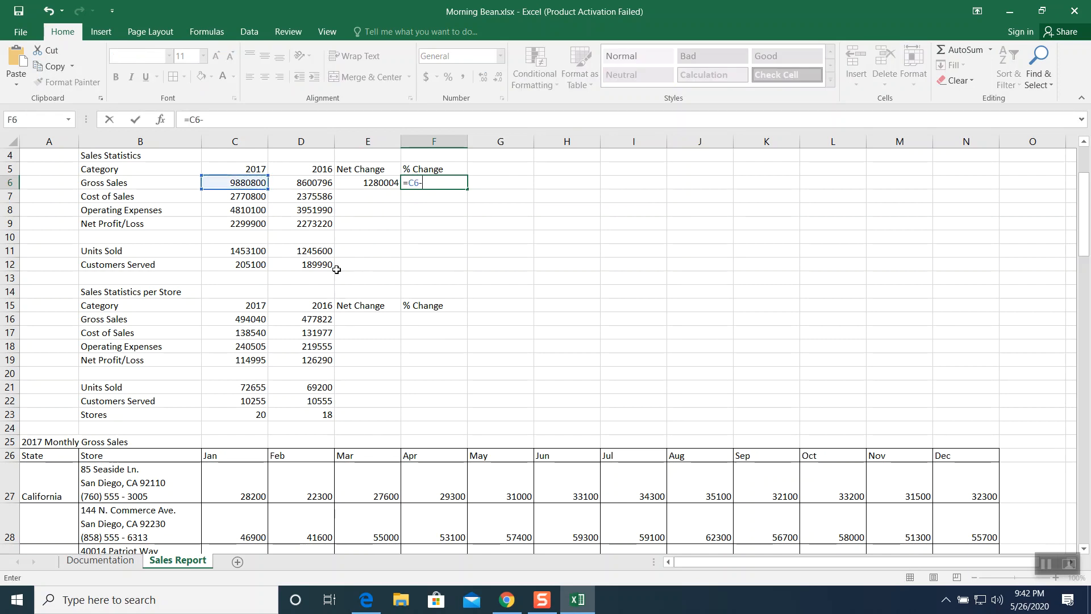
left_click(288, 183)
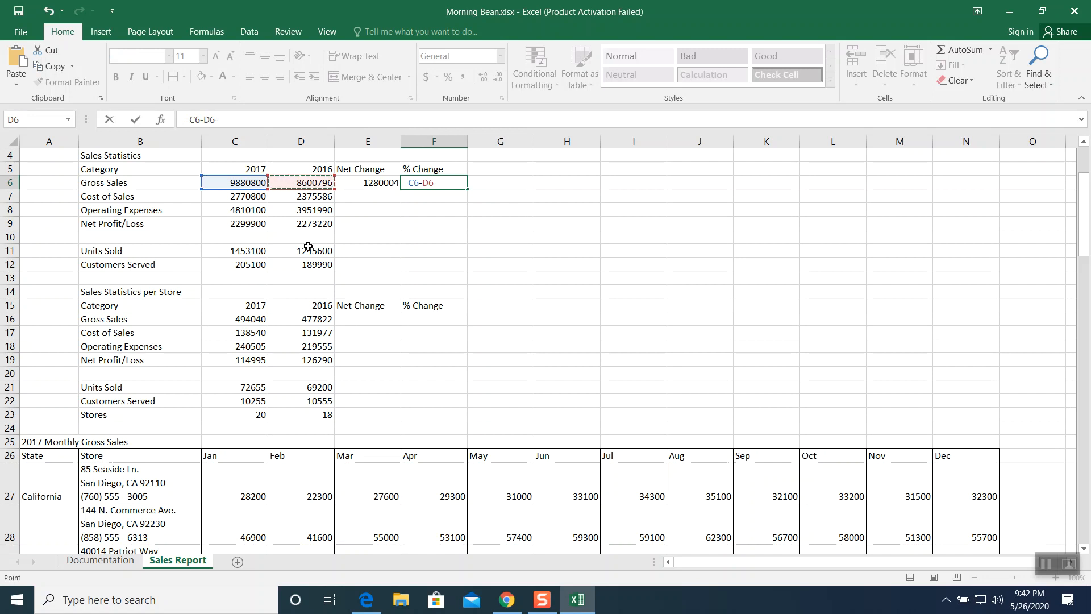
type(")")
left_click(411, 183)
type("(")
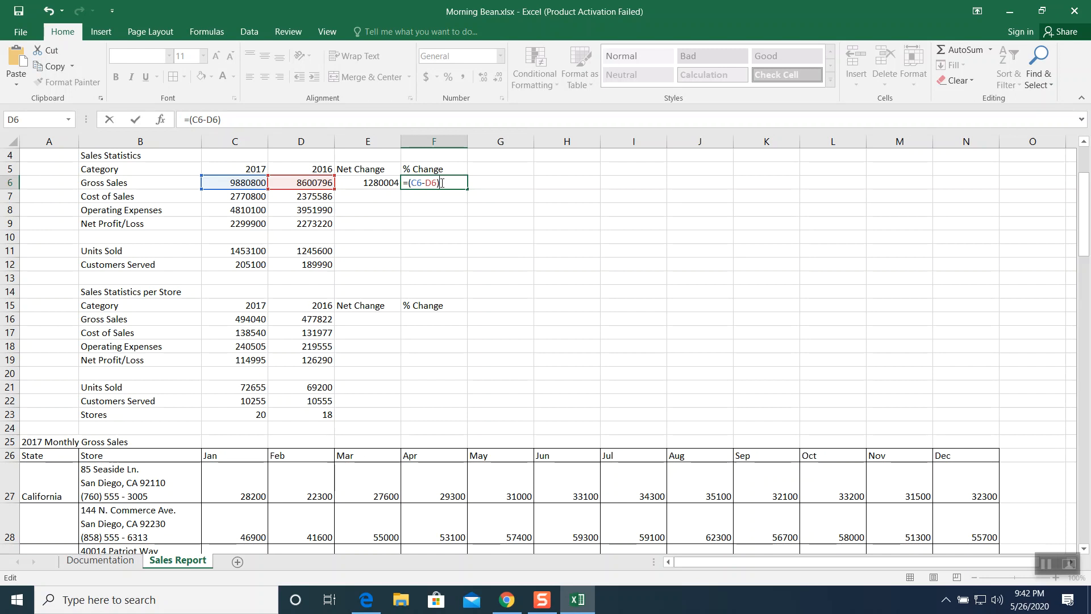
left_click(302, 182)
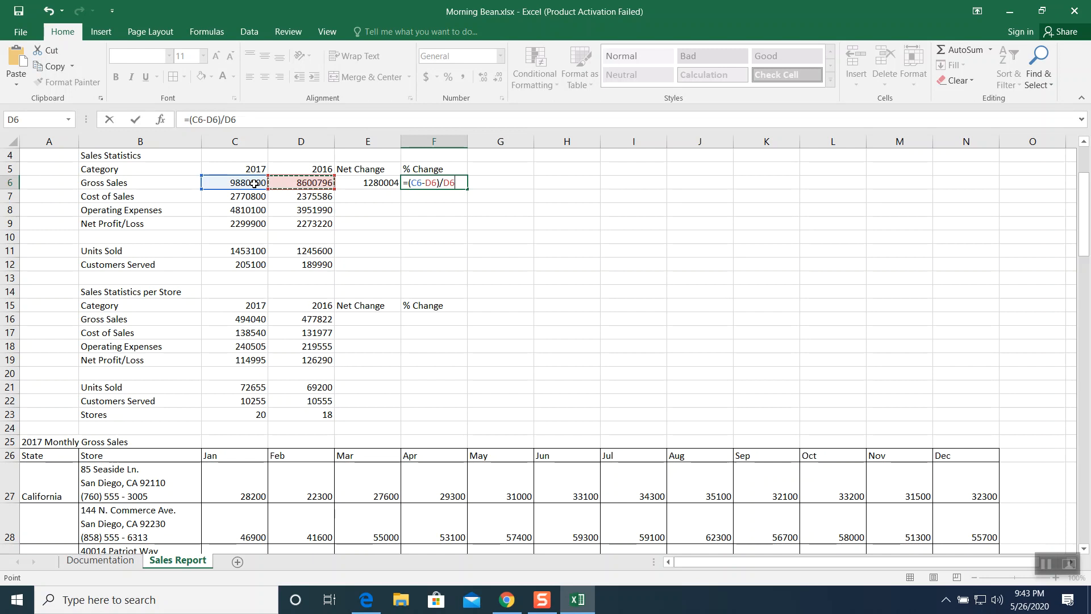
key("Return")
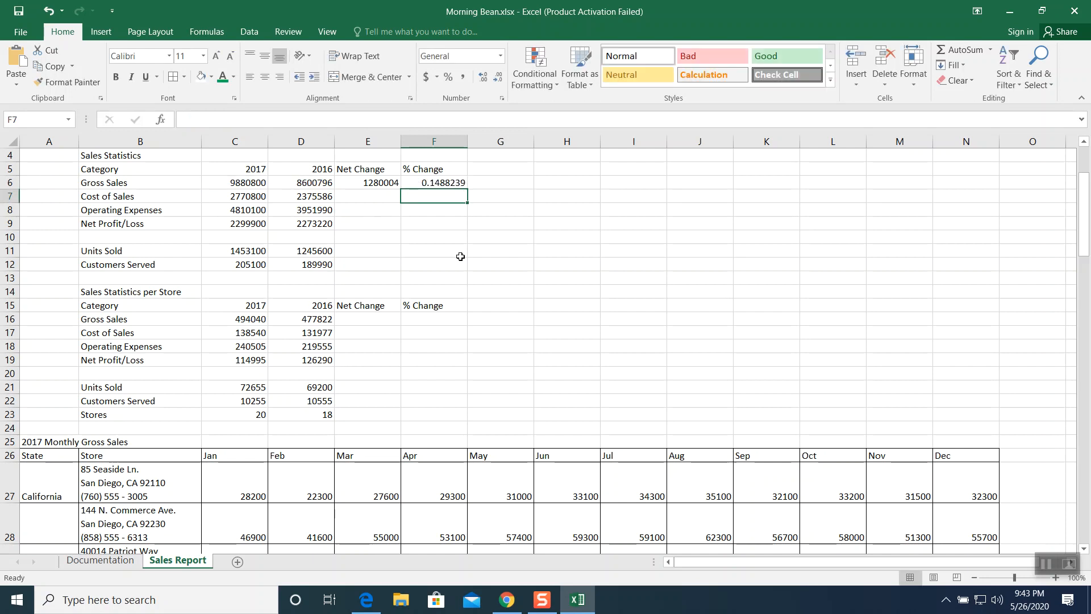
- Format F6 as a percentage with two decimal places
left_click(440, 182)
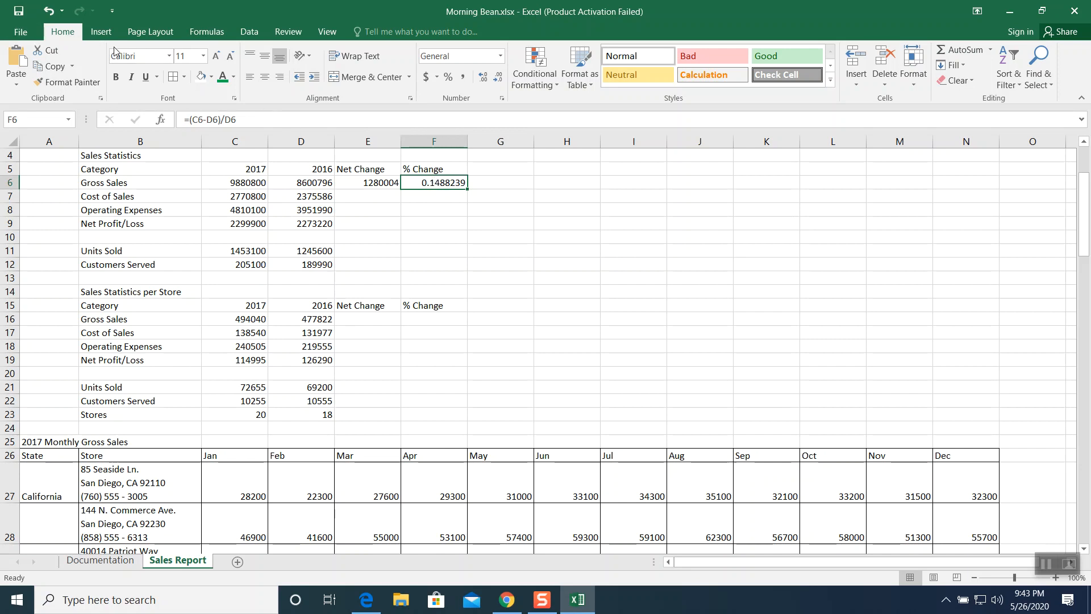
left_click(448, 77)
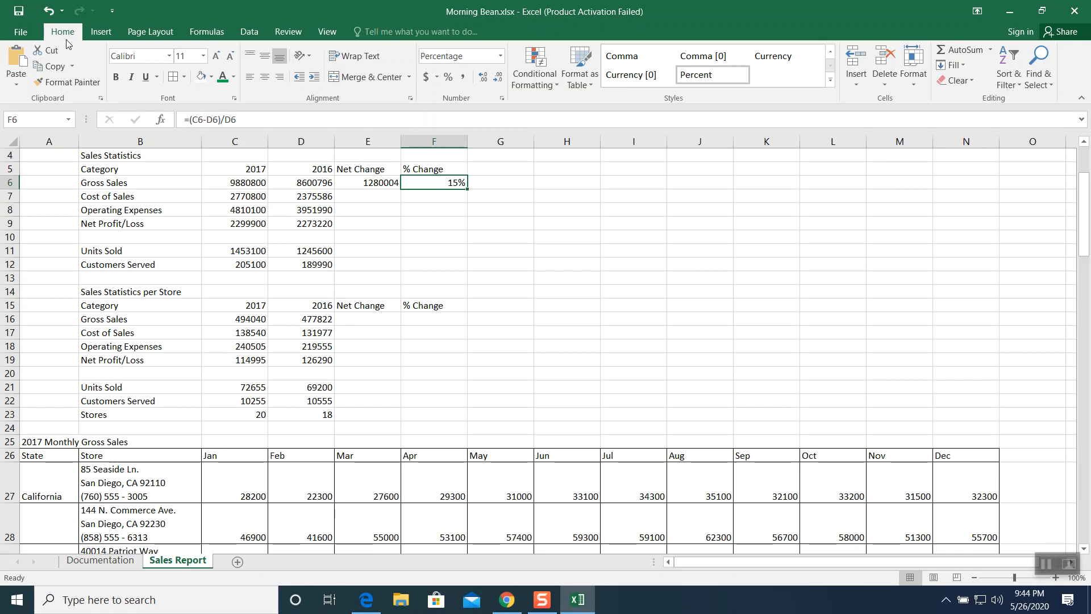
left_click(482, 77)
left_click(482, 80)
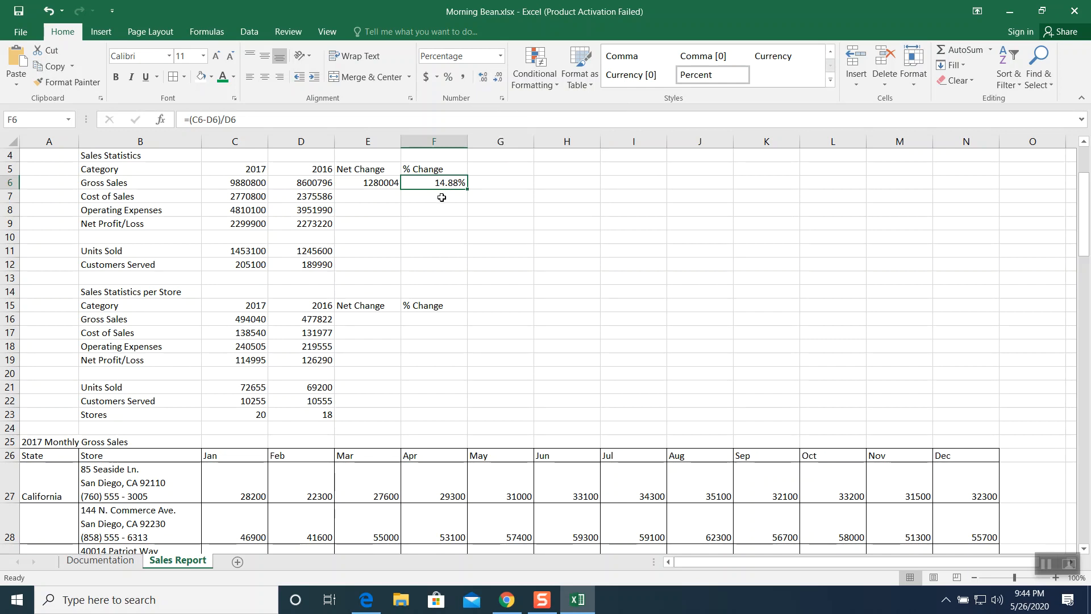
left_click(484, 83)
left_click(484, 84)
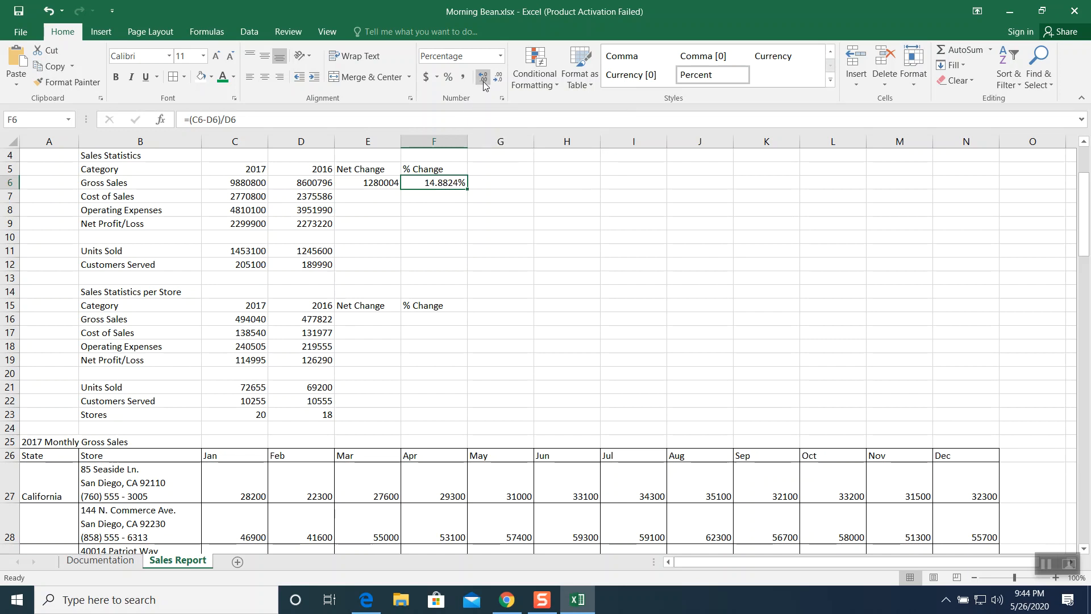
left_click(500, 80)
left_click(499, 80)
- Fill the net change and % change formulas in E6:F6 down through row 12
left_click(372, 181)
left_click_drag(372, 181, 422, 181)
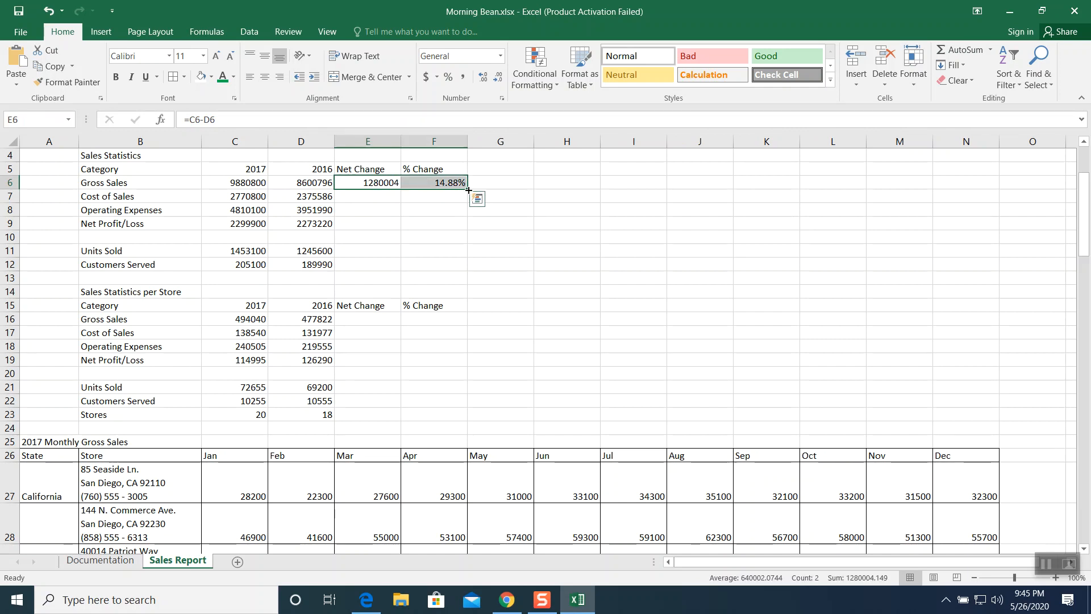
left_click_drag(468, 190, 465, 267)
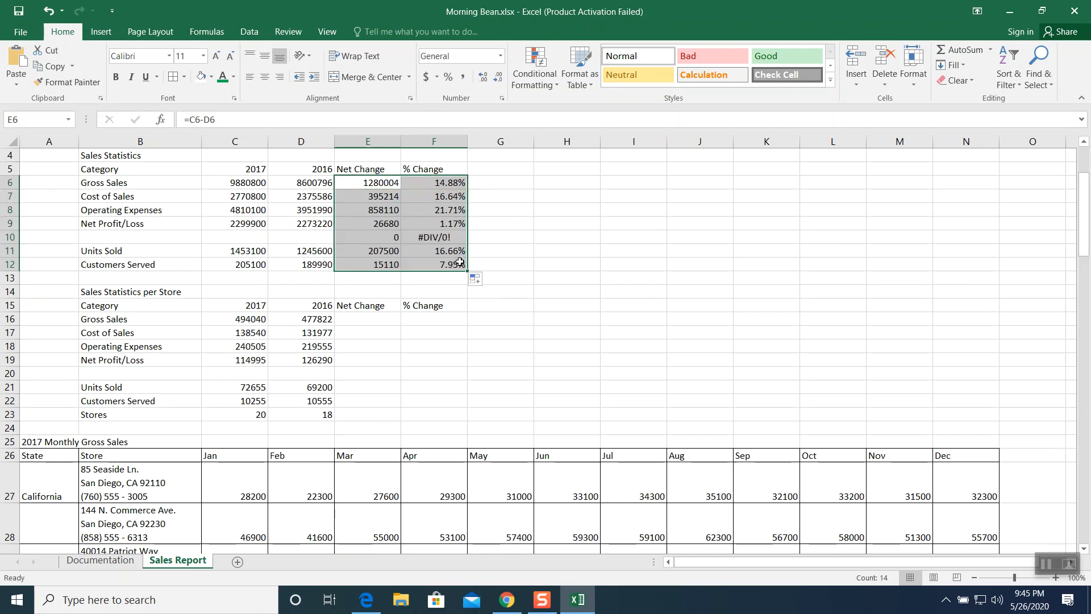
- Clear the formulas from the empty row 10 cells E10 and F10
left_click(355, 236)
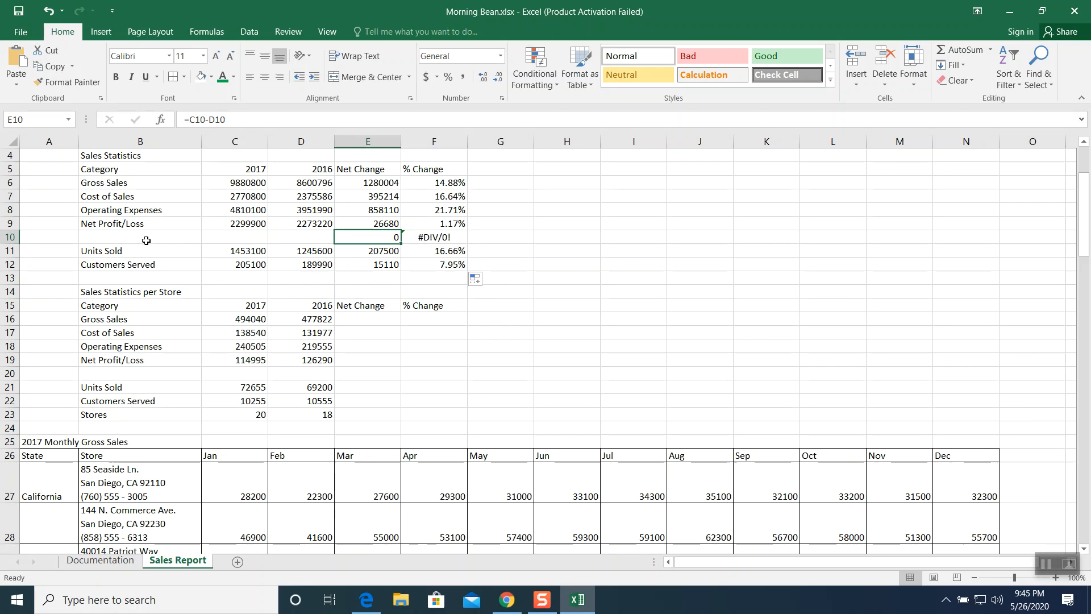
key("Right")
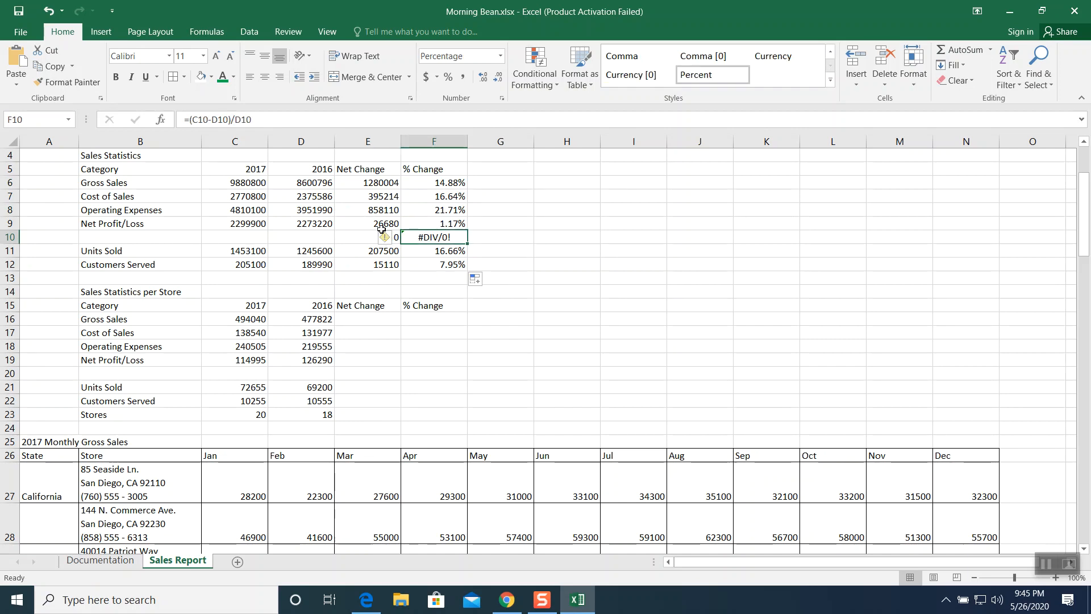
key("Delete")
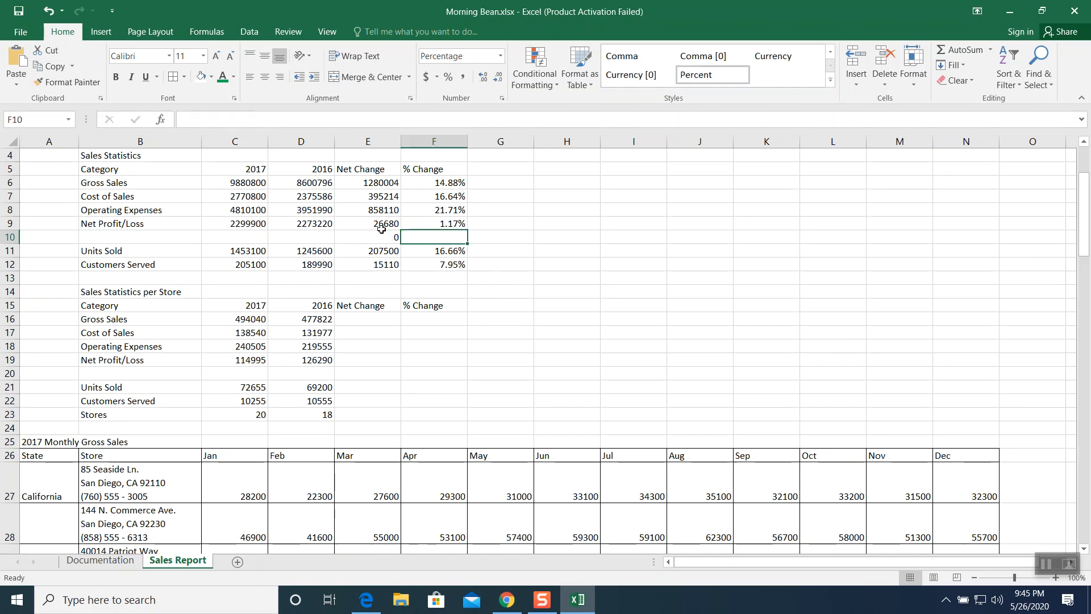
key("Left")
key("Delete")
left_click(537, 317)
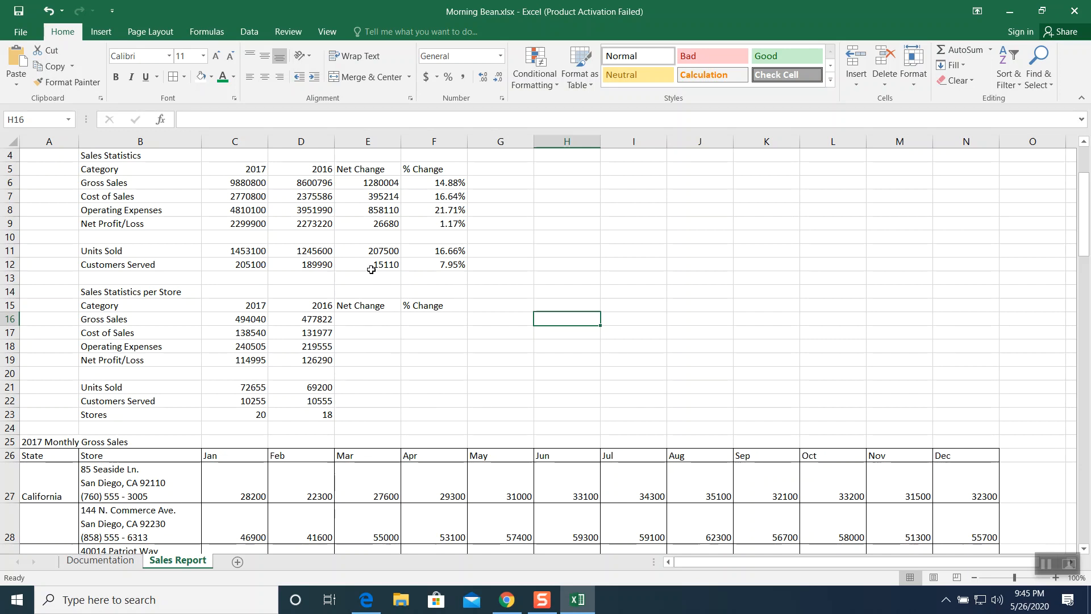
- Copy the net change and % change formulas from E12:F12 to the per-store row E16:F16
left_click_drag(367, 264, 436, 264)
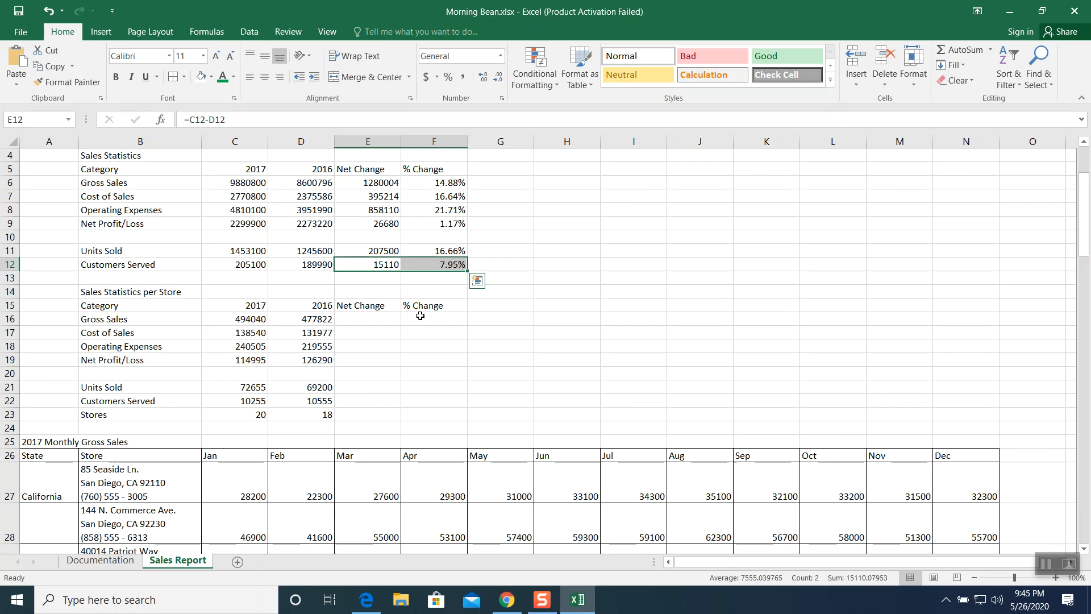
key("ctrl+c")
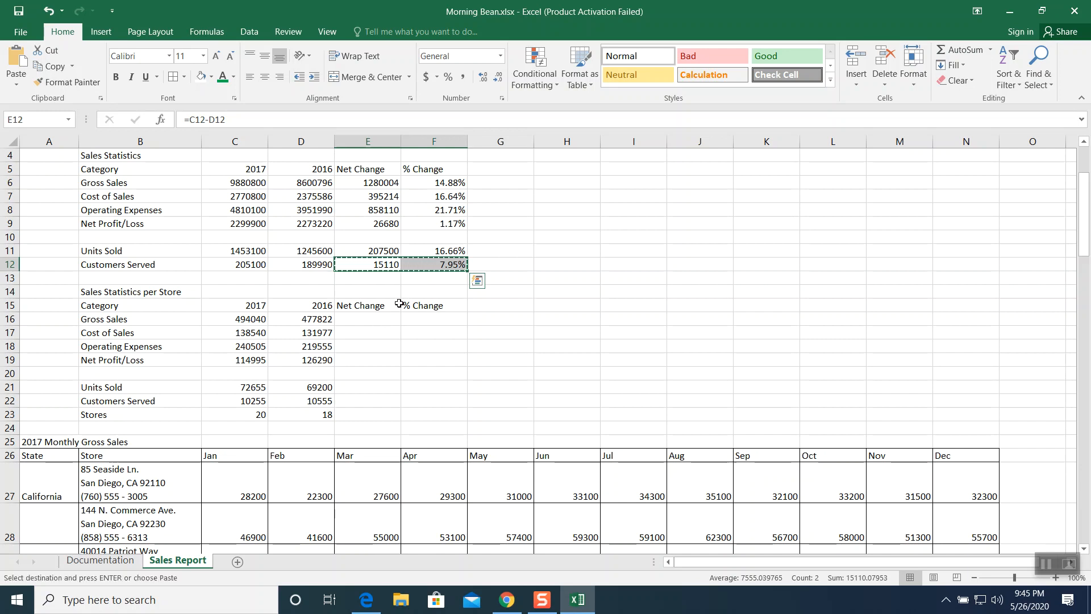
left_click_drag(367, 320, 434, 322)
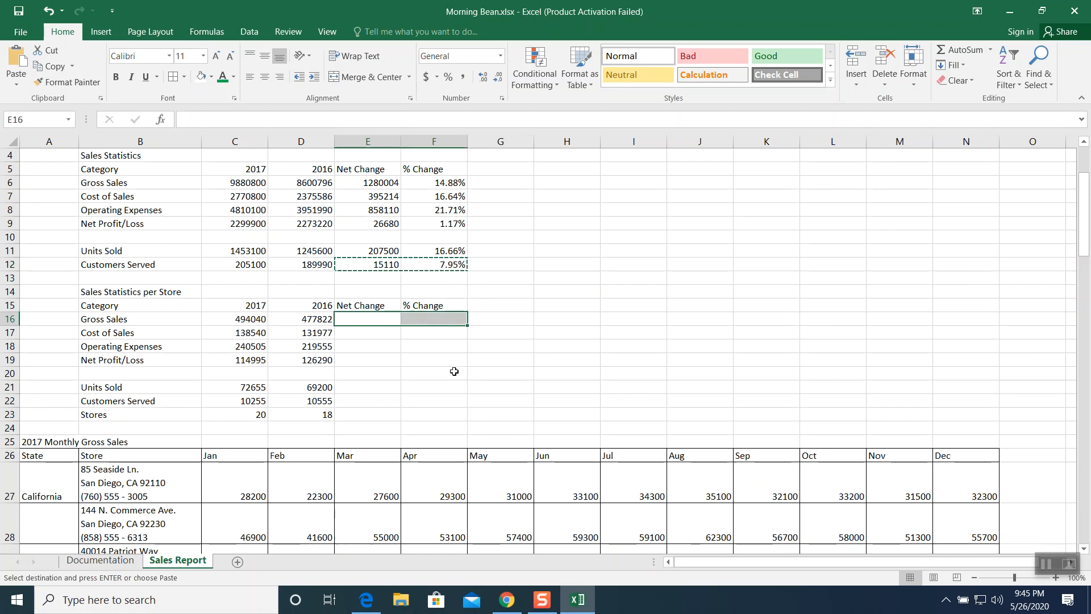
key("ctrl+v")
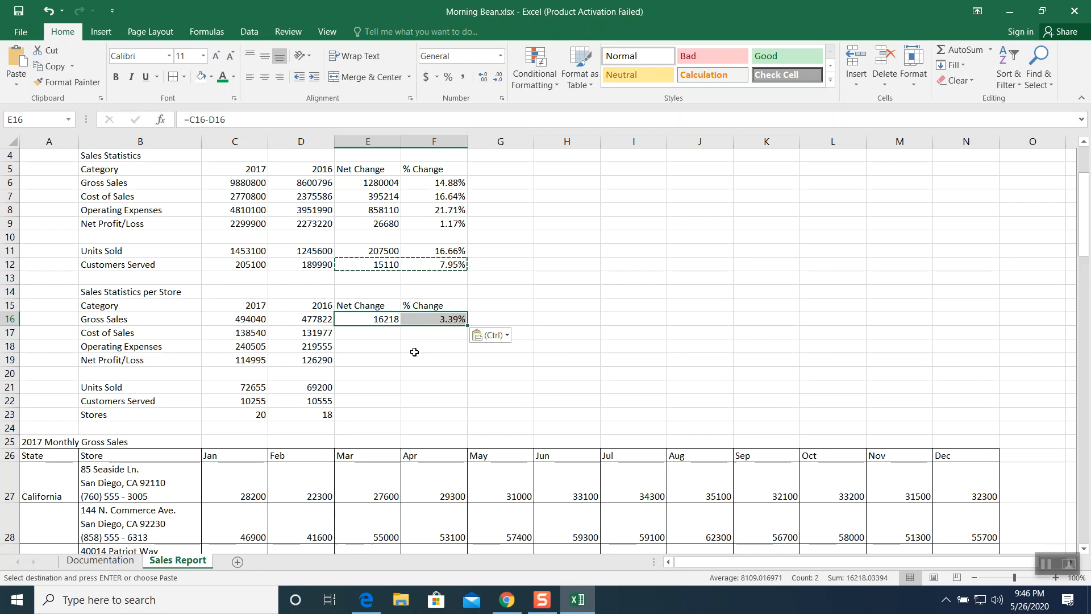
left_click(441, 350)
key("Escape")
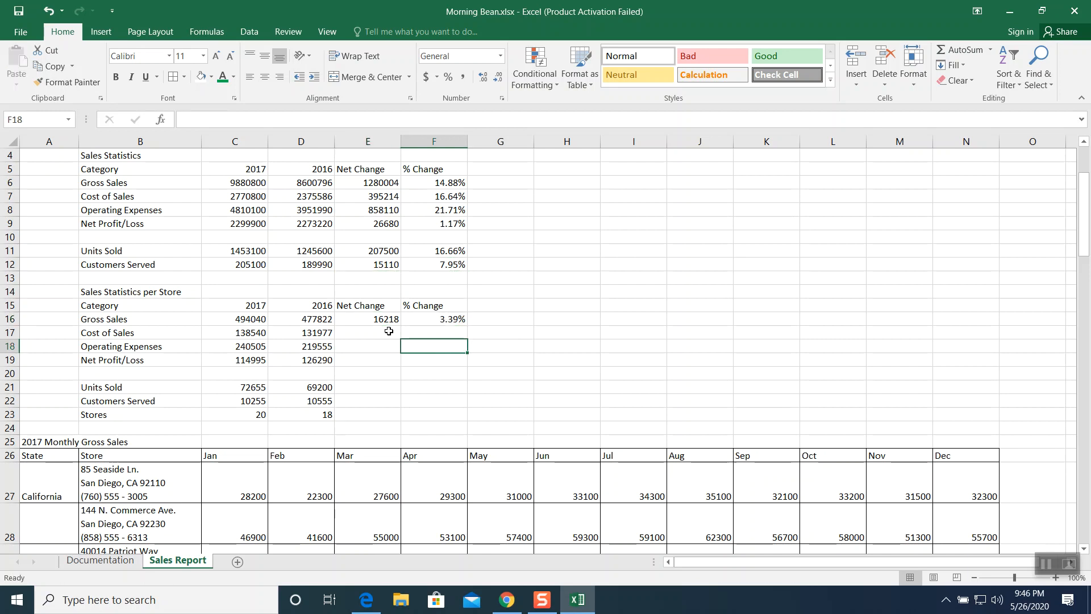
- Fill the per-store formulas in E16:F16 down through row 23
left_click_drag(377, 317, 419, 319)
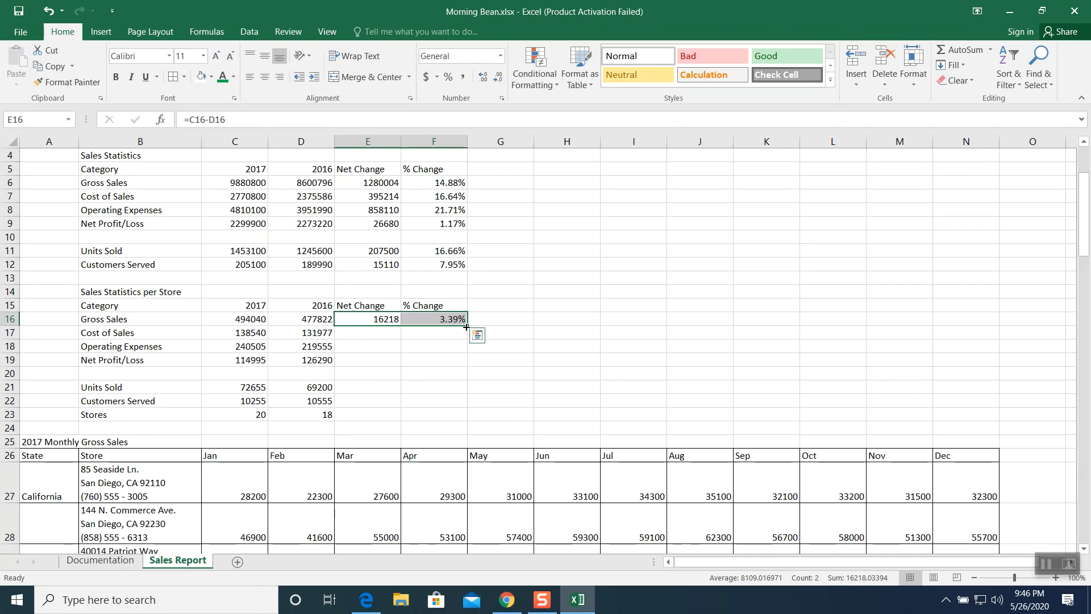
left_click_drag(467, 325, 469, 423)
left_click(622, 413)
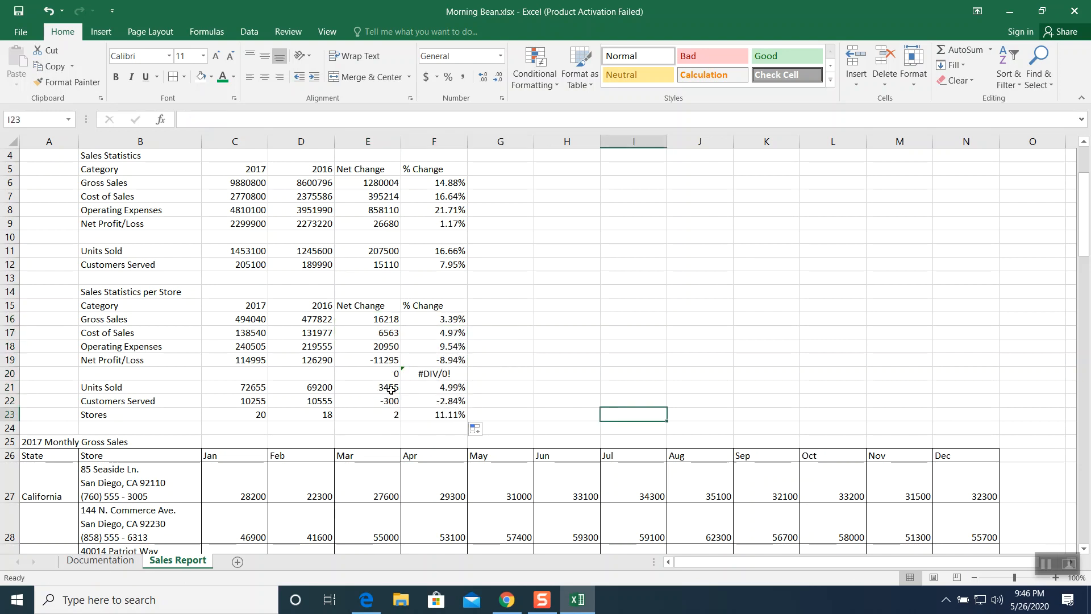
- Clear the formulas from the empty row 20 cells E20 and F20
left_click_drag(373, 372, 418, 372)
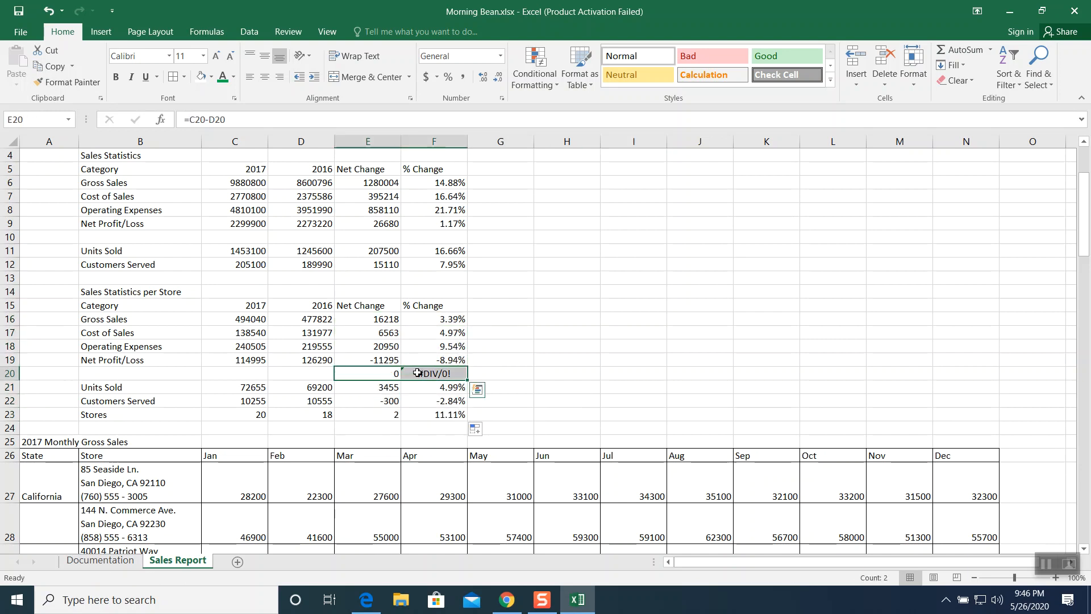
key("Delete")
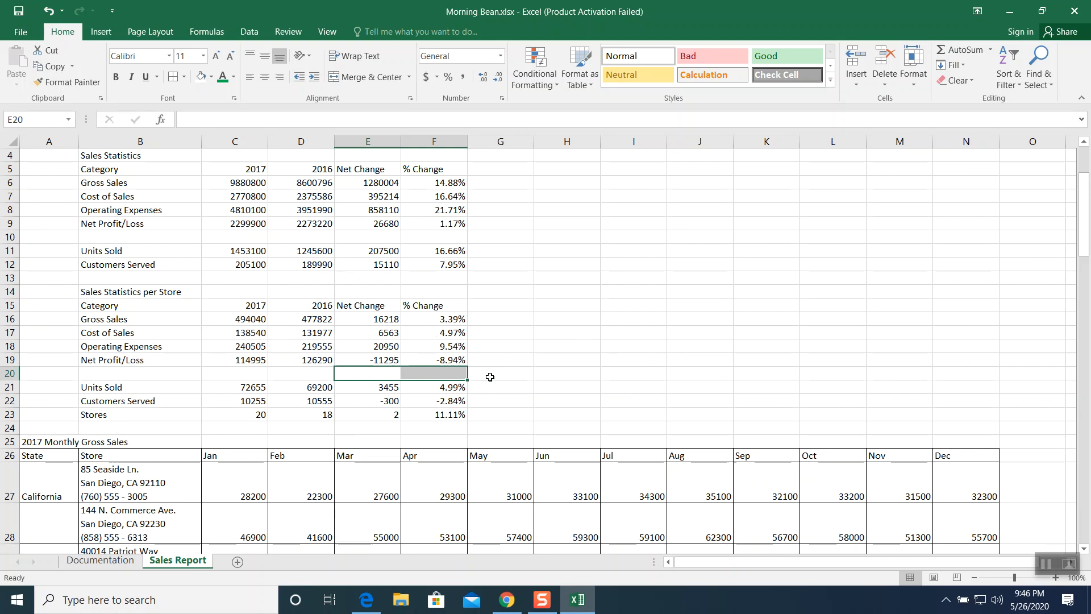
left_click(502, 349)
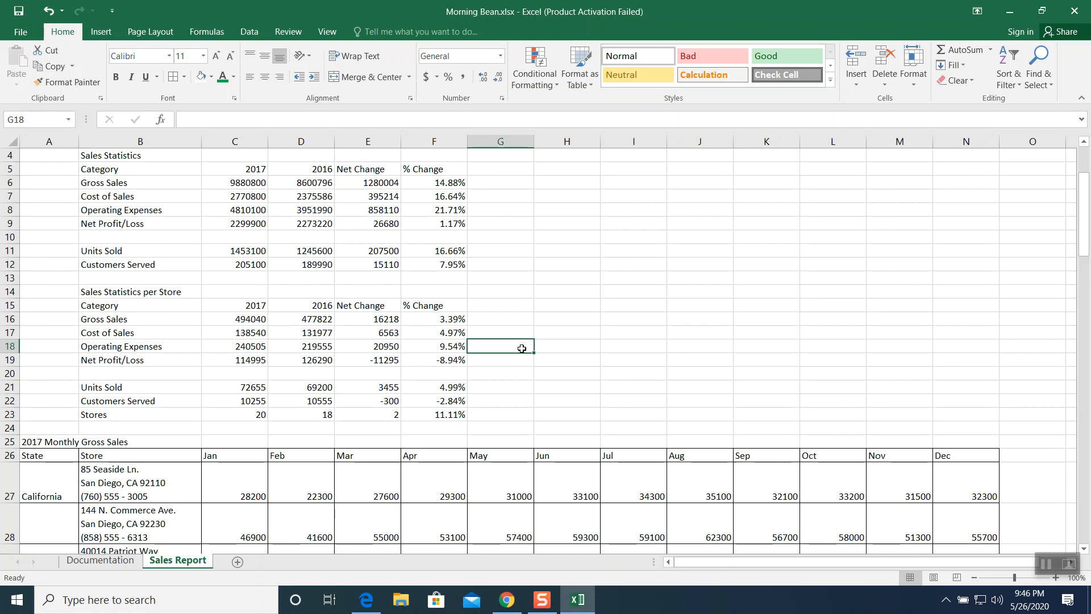
- Apply the $ English (United States) accounting format to the gross sales cells C6:E6
left_click(1043, 566)
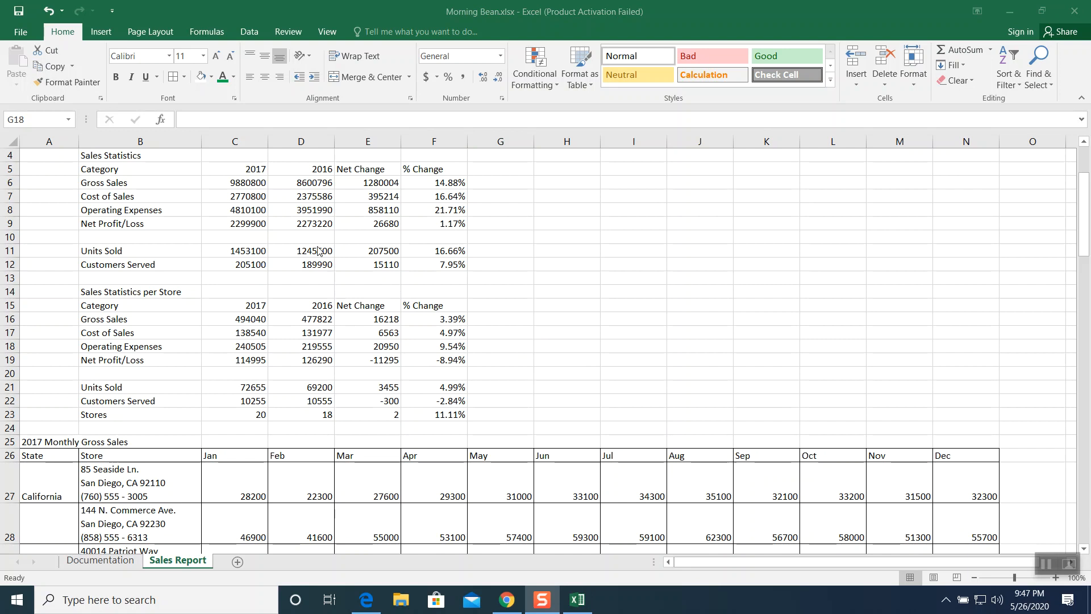
left_click(236, 184)
left_click(230, 180)
left_click_drag(231, 182, 357, 182)
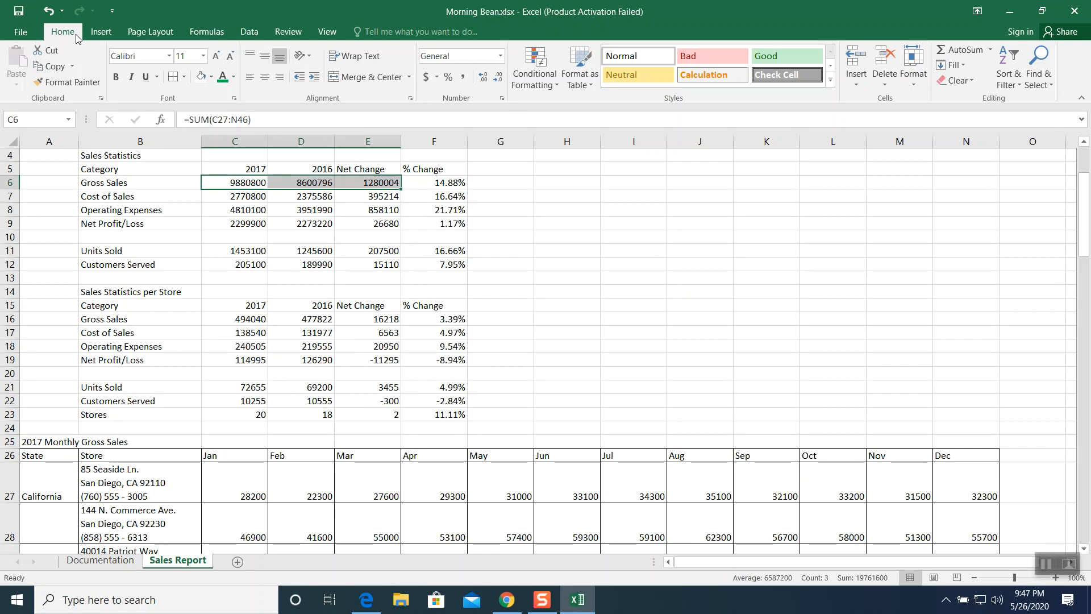
left_click(437, 77)
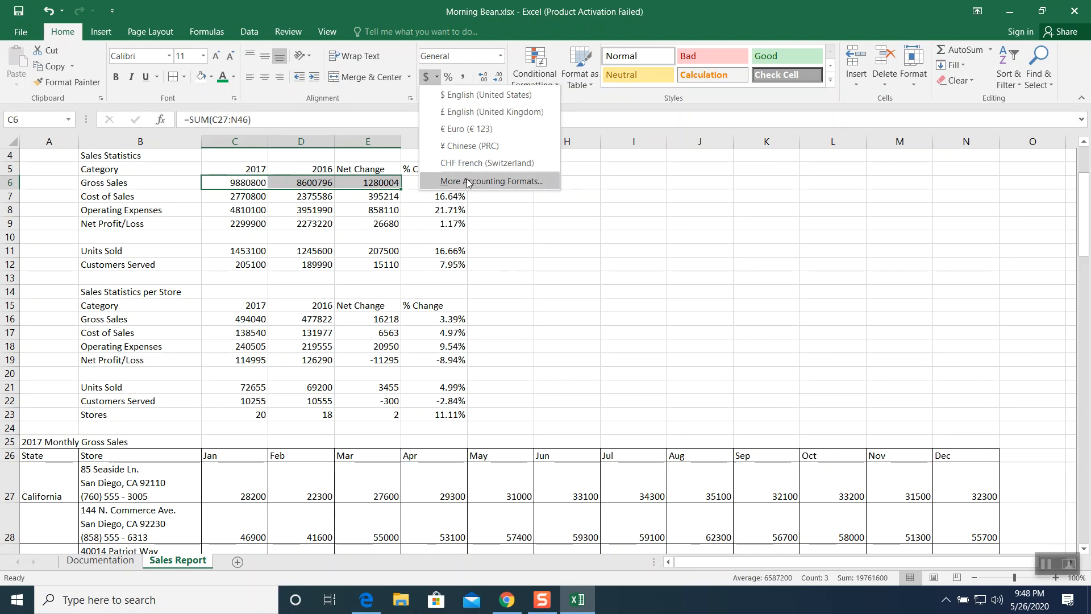
left_click(473, 96)
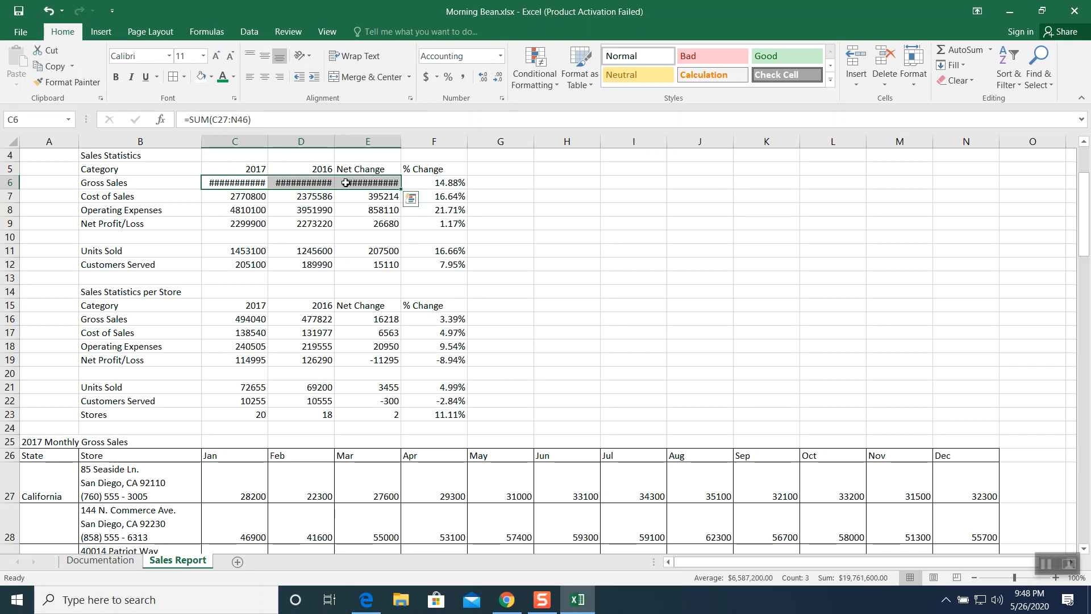
mouse_move(332, 189)
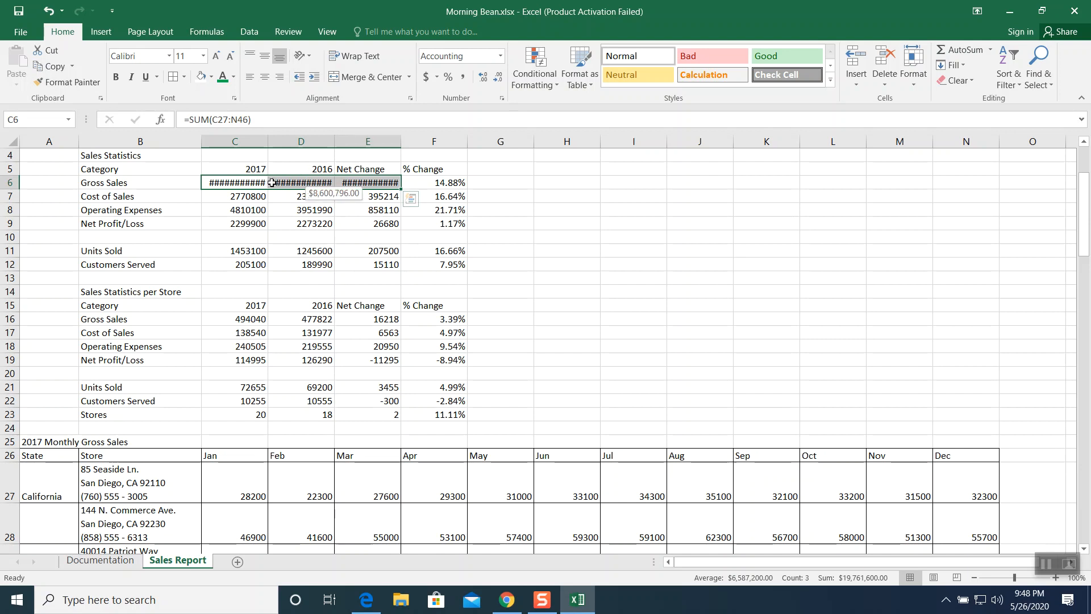
left_click(315, 186)
left_click(352, 182)
left_click_drag(401, 141, 453, 142)
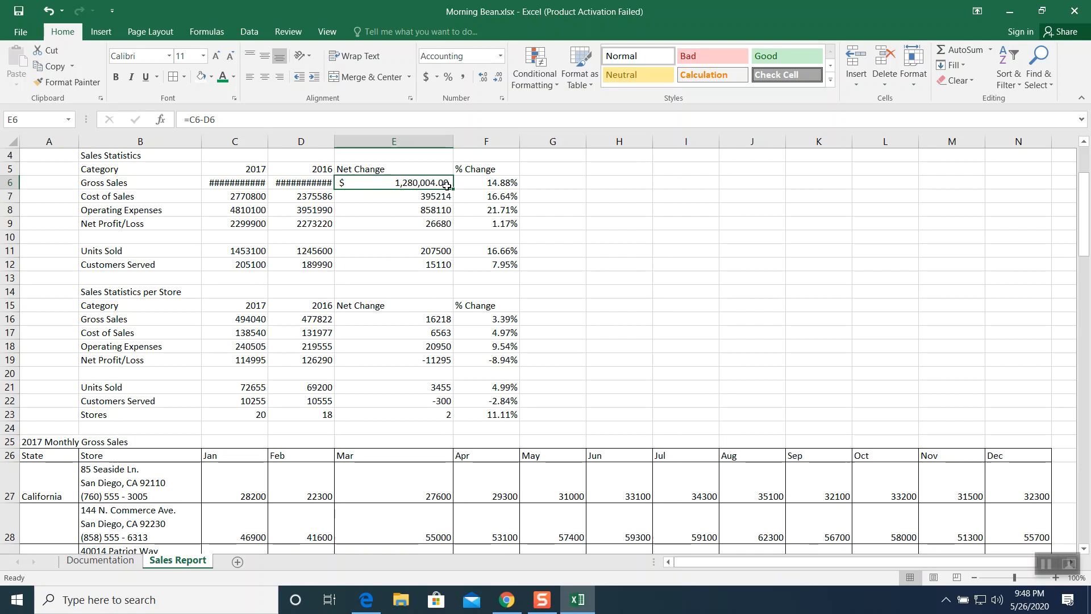
left_click(51, 19)
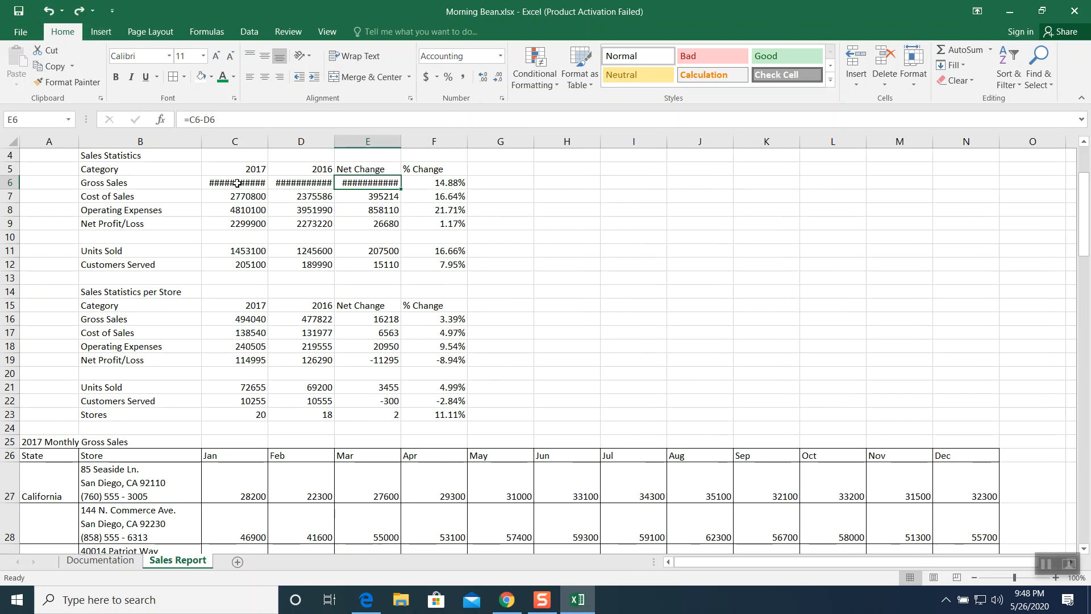
- Remove the decimal places from the accounting values in C6:E6
left_click_drag(237, 183, 369, 183)
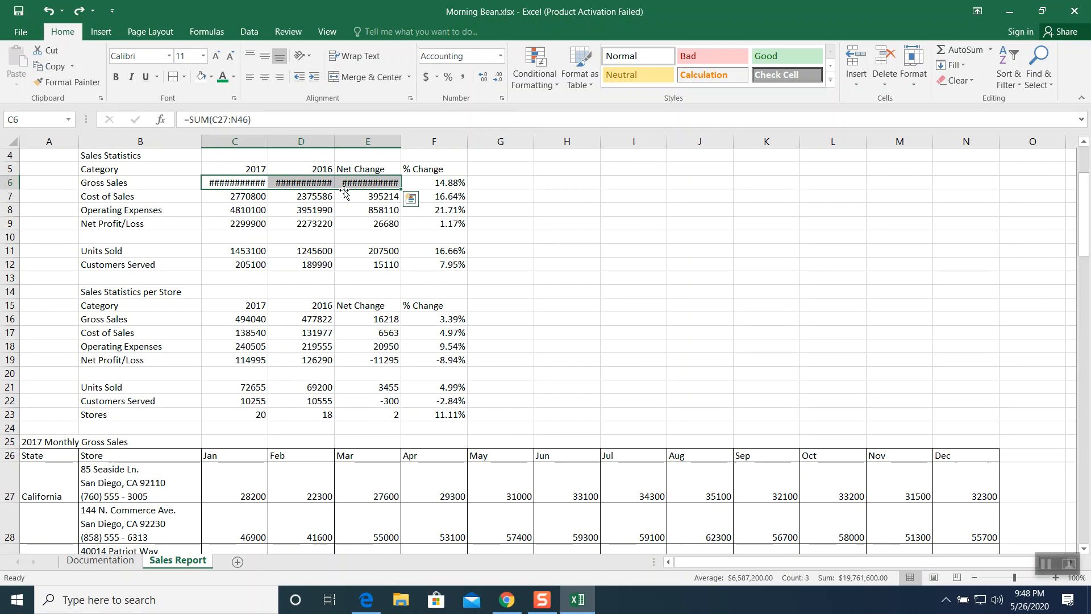
left_click(497, 84)
left_click(496, 84)
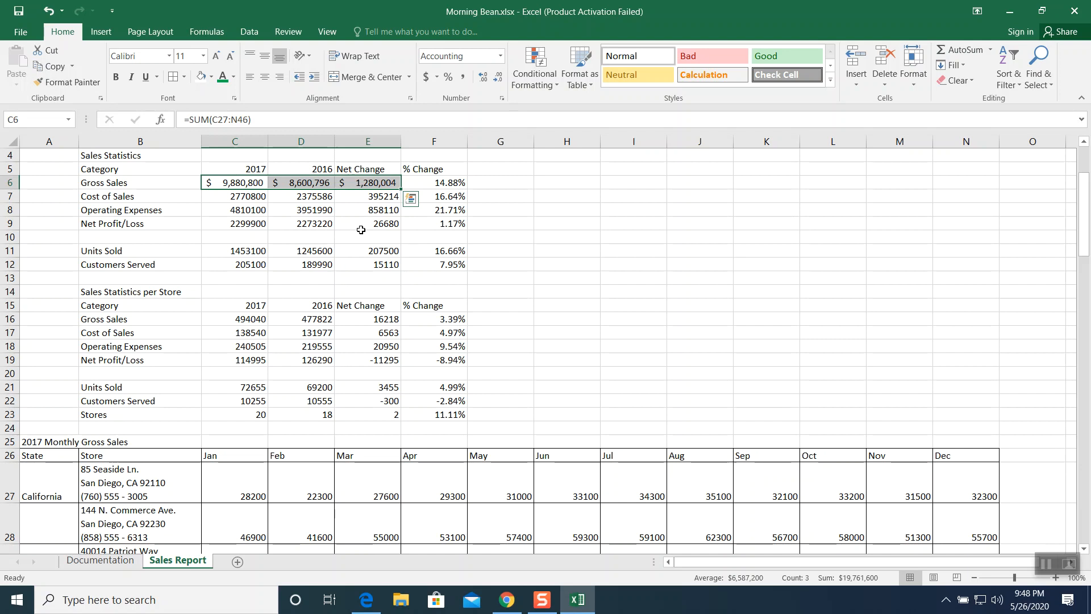
- Apply comma style with no decimal places to C7:E9 and C11:E12
left_click(337, 249)
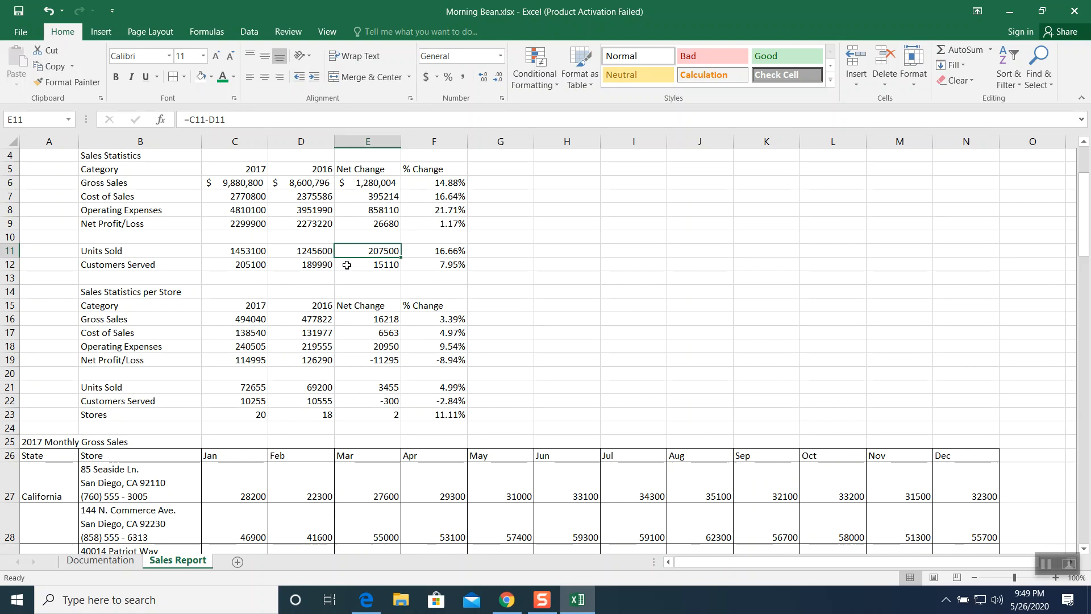
left_click(320, 252)
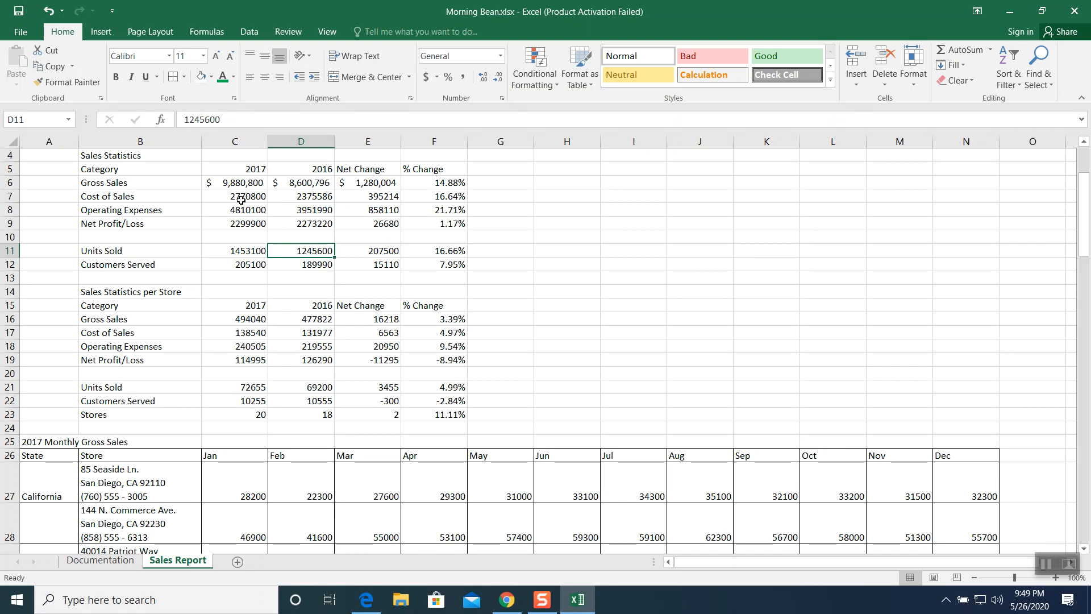
left_click_drag(239, 197, 387, 225)
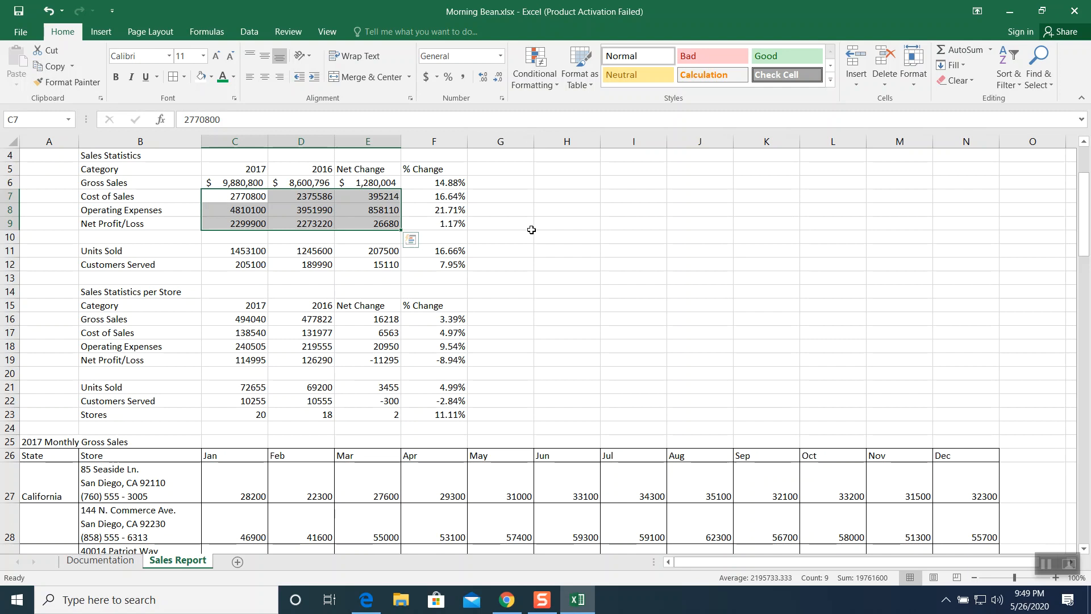
left_click_drag(240, 252, 368, 266)
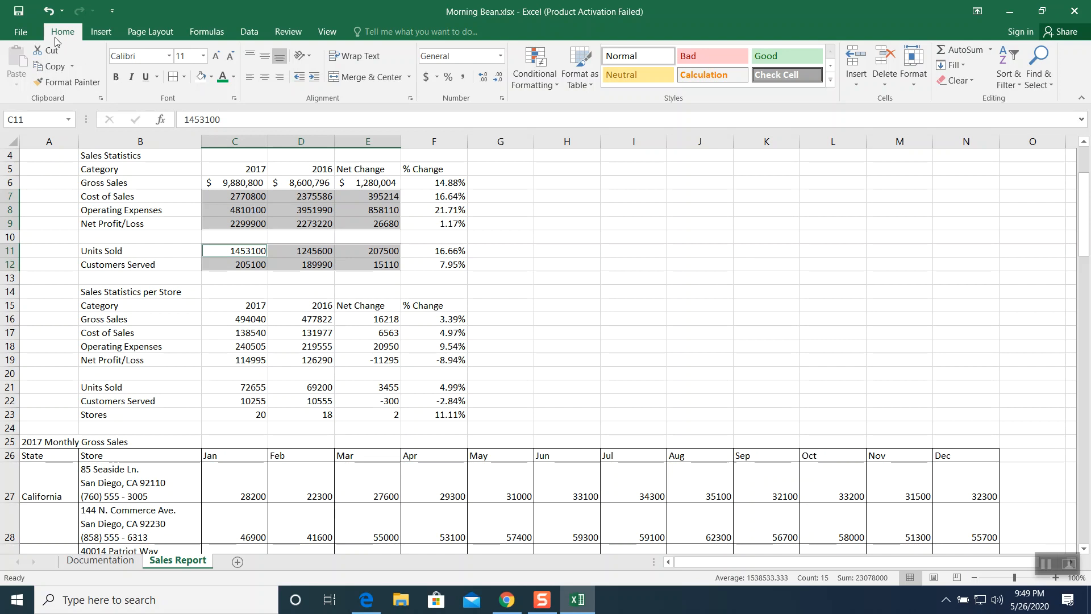
left_click(465, 80)
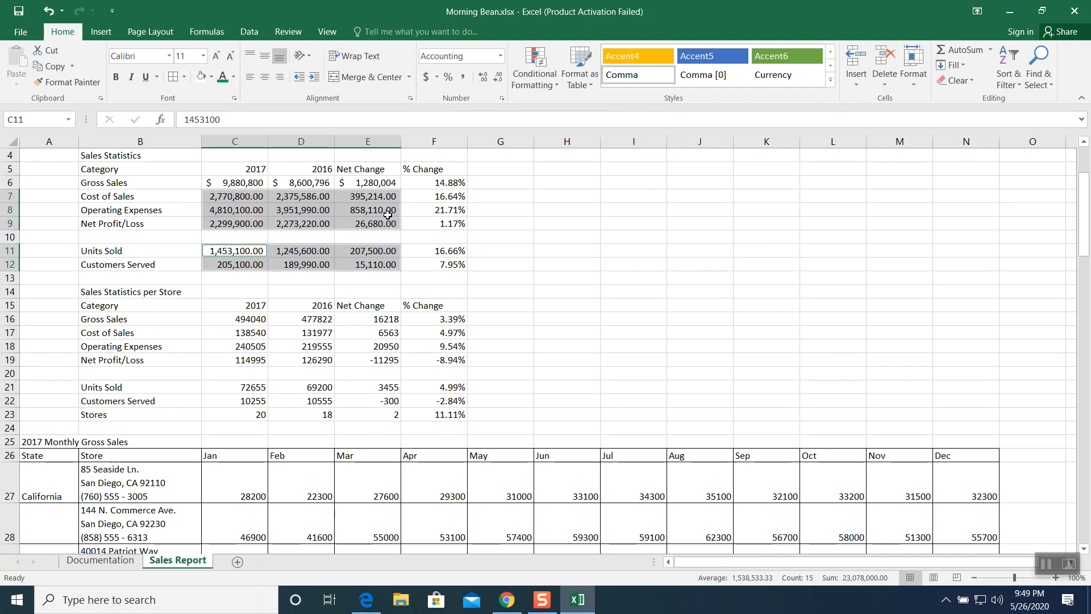
left_click(497, 78)
left_click(498, 77)
left_click(376, 278)
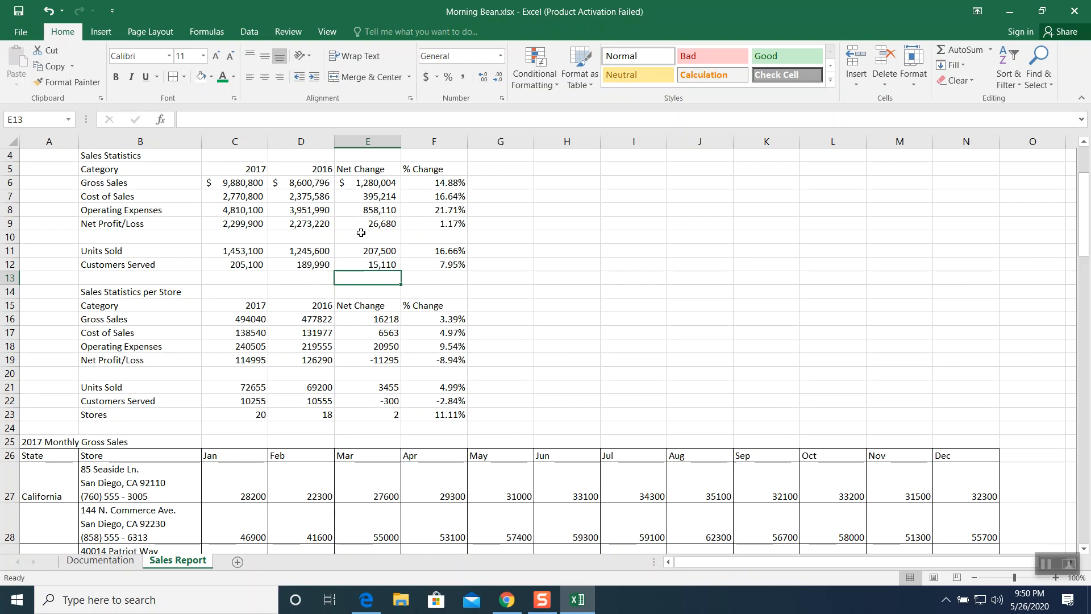
- Format the date in B5 on the Documentation sheet with the long date type Wednesday, March 14, 2012
left_click(1047, 564)
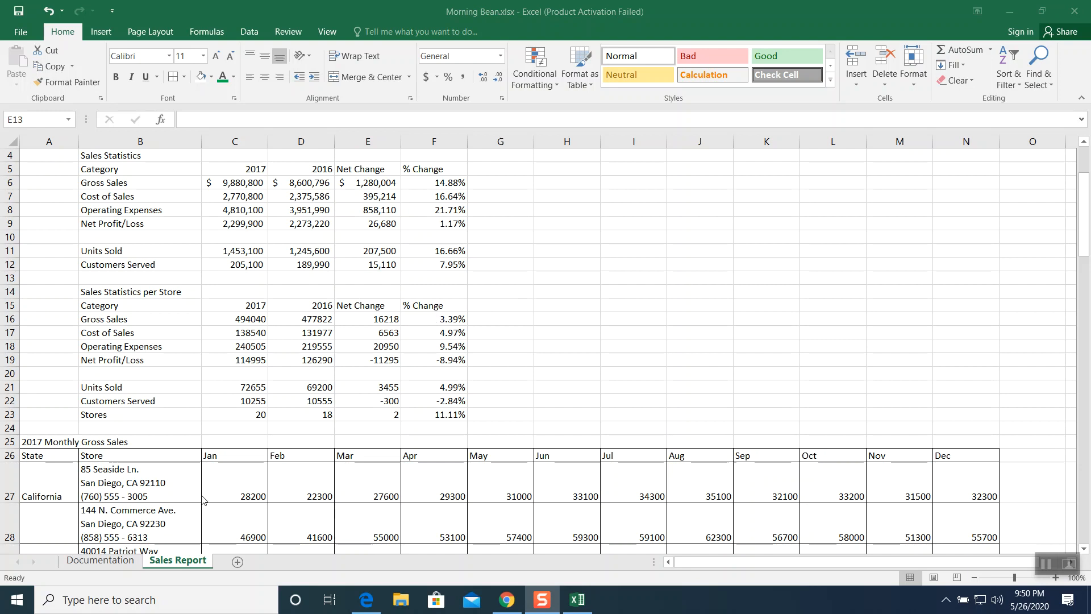
left_click(115, 561)
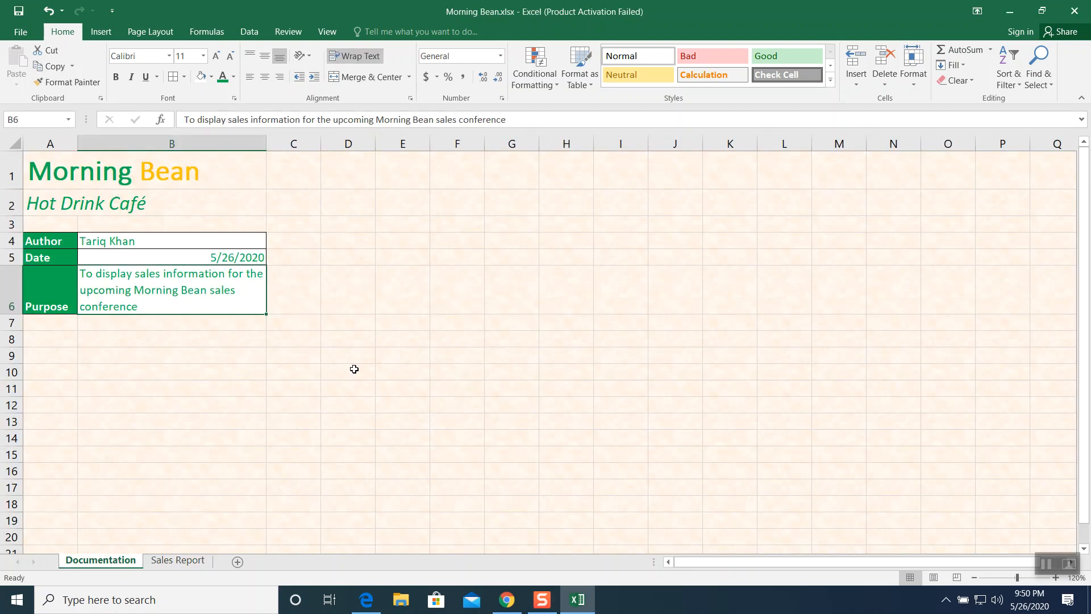
left_click(207, 258)
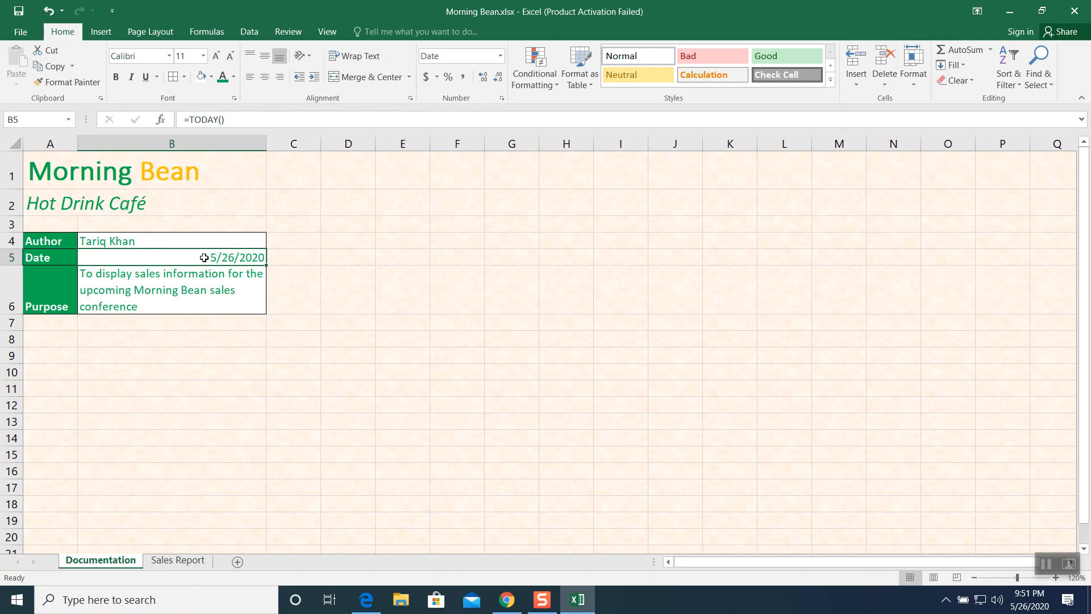
right_click(205, 259)
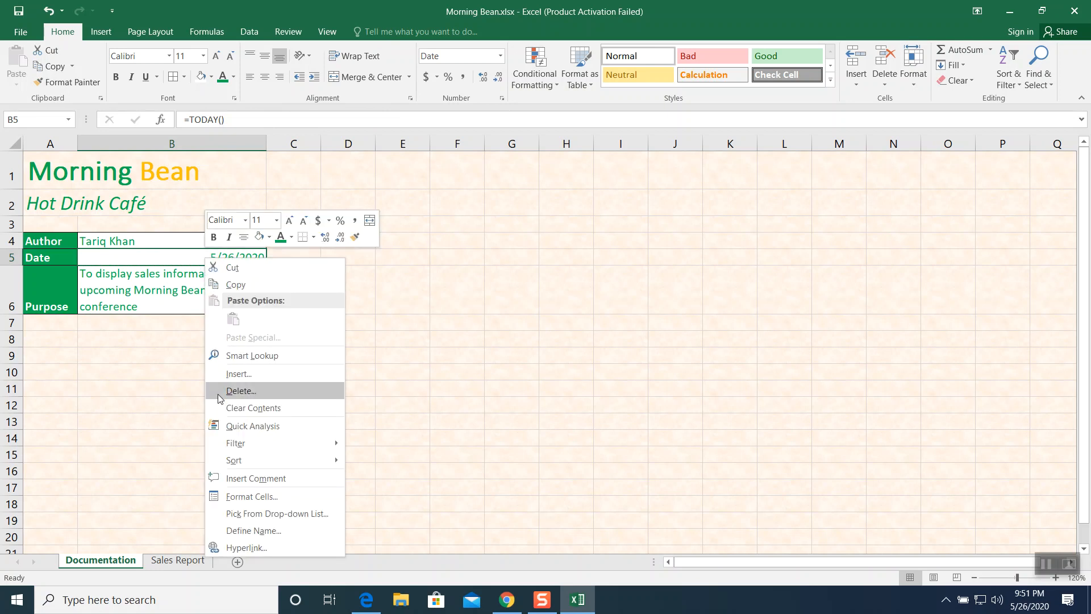
left_click(242, 491)
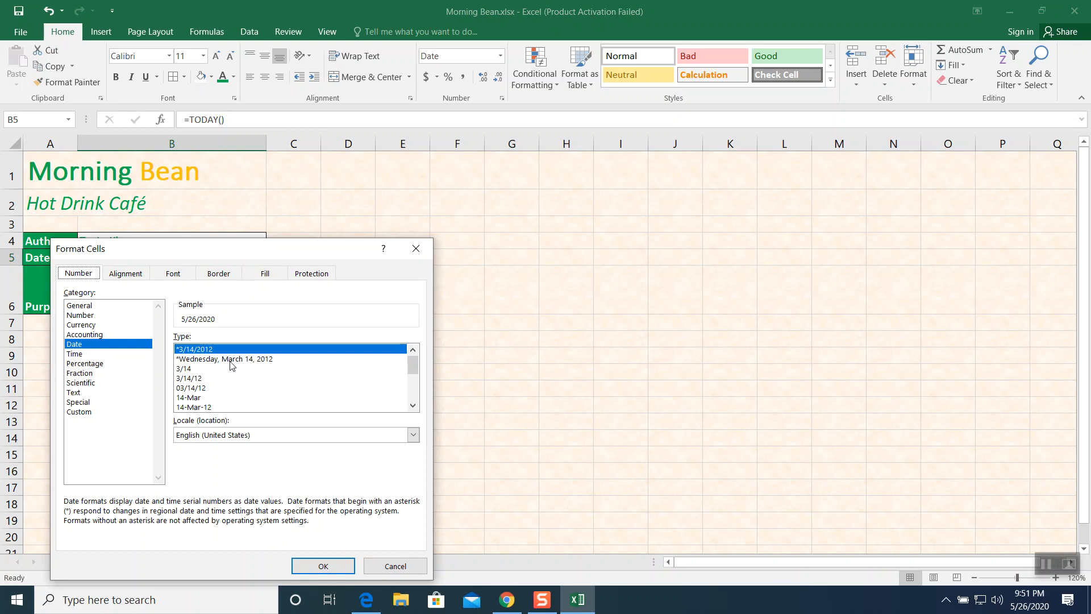
left_click(263, 360)
left_click(322, 566)
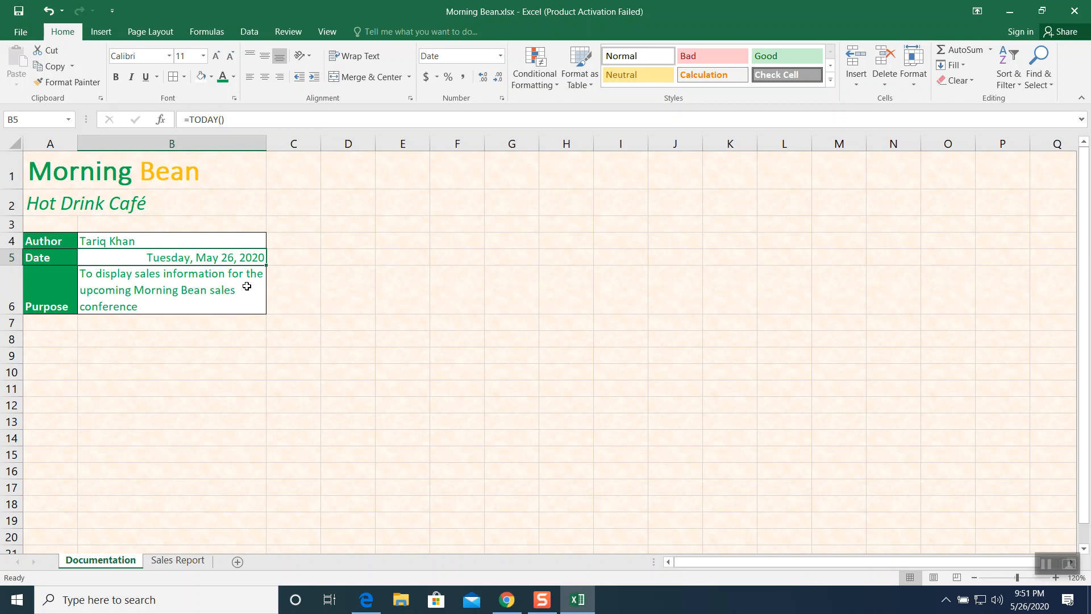
- Center the column headings in C5:F5 on the Sales Report sheet
left_click(187, 562)
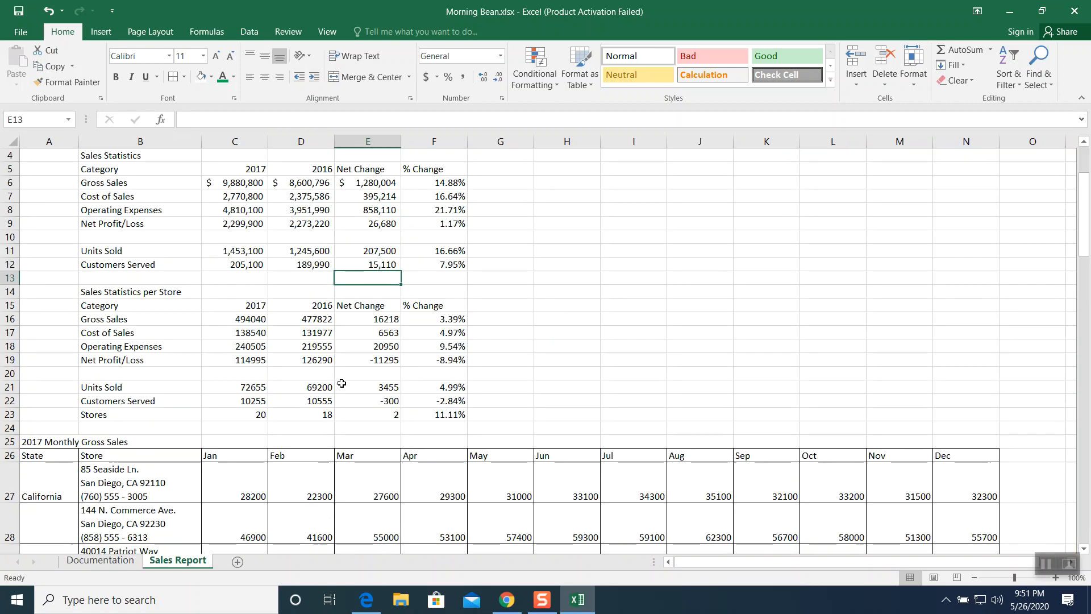
scroll(274, 367, "up", 1)
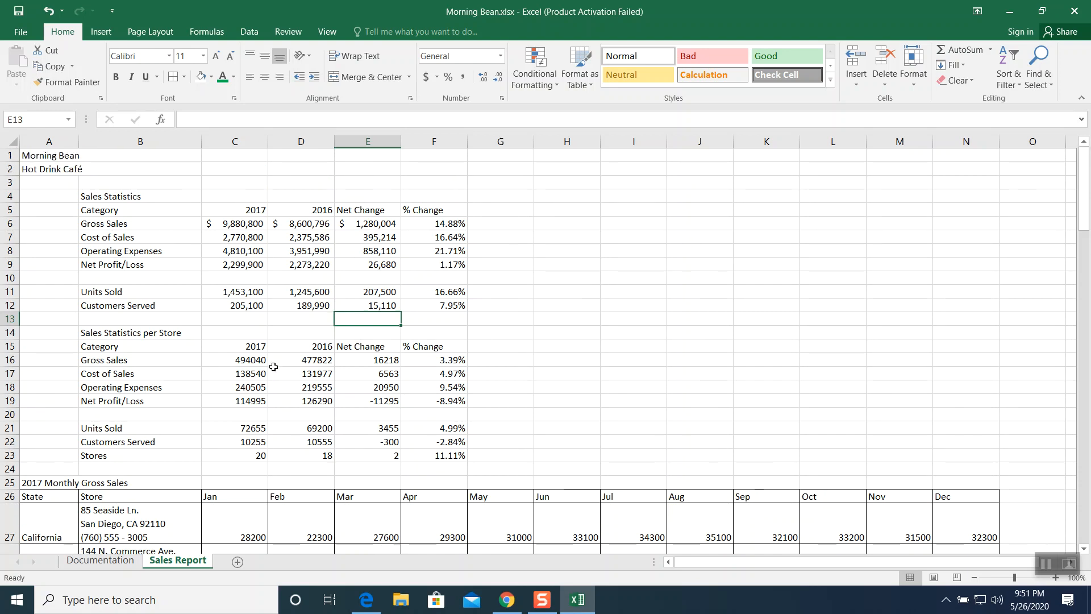
left_click_drag(239, 212, 419, 212)
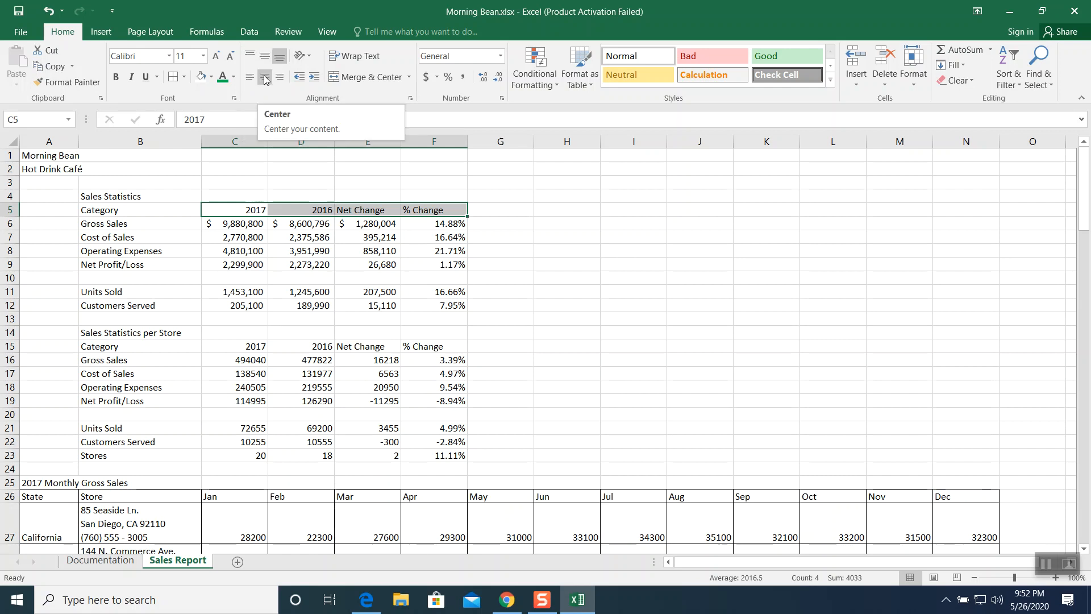
left_click(265, 77)
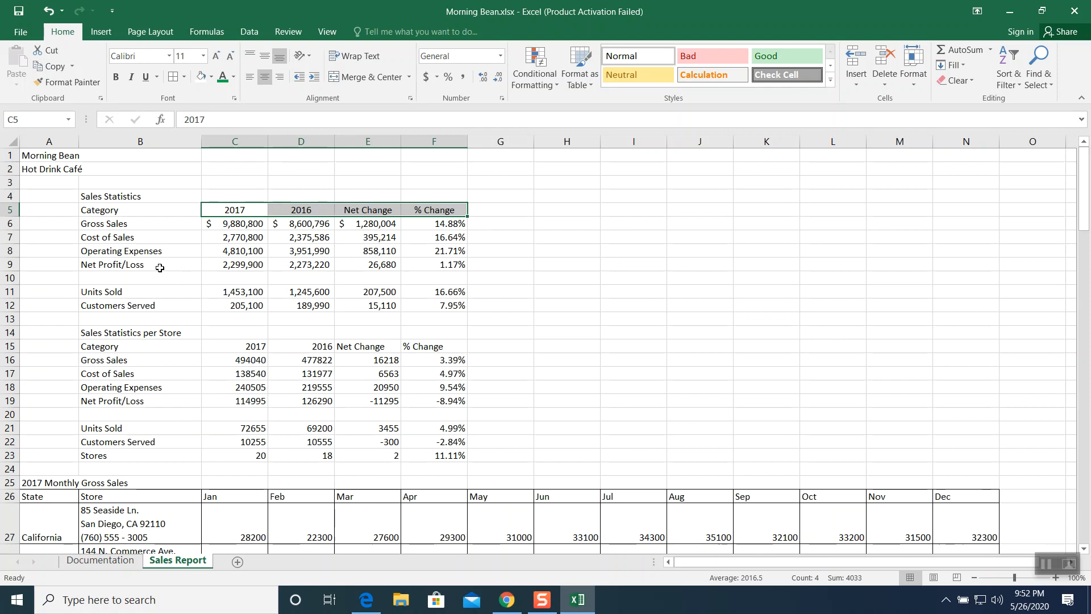
- Indent the Cost of Sales and Operating Expenses labels in B7:B8 by one level
left_click_drag(114, 239, 115, 249)
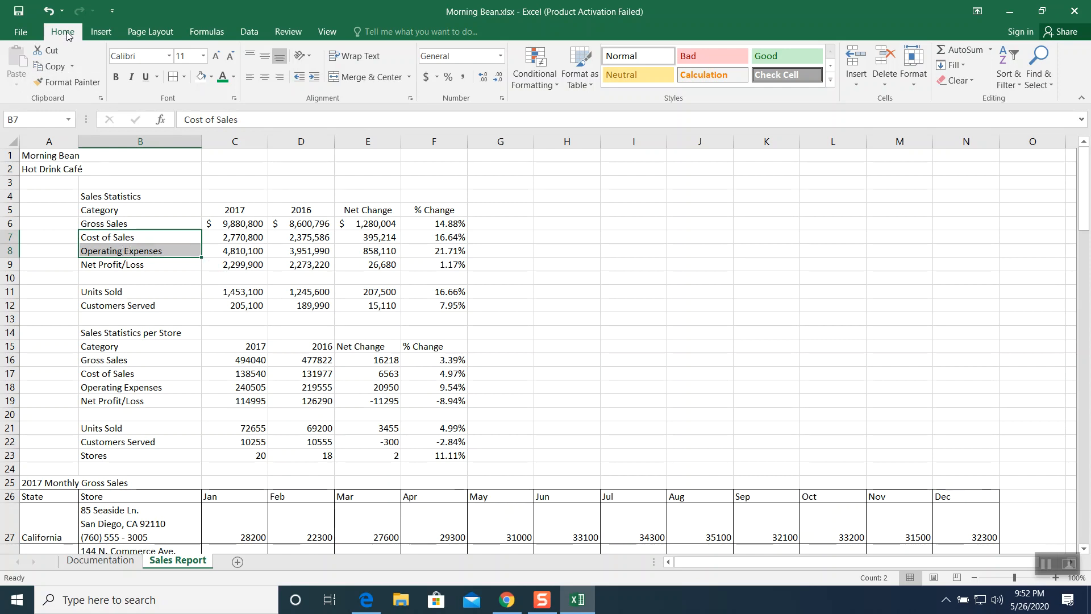
left_click(313, 78)
left_click(313, 78)
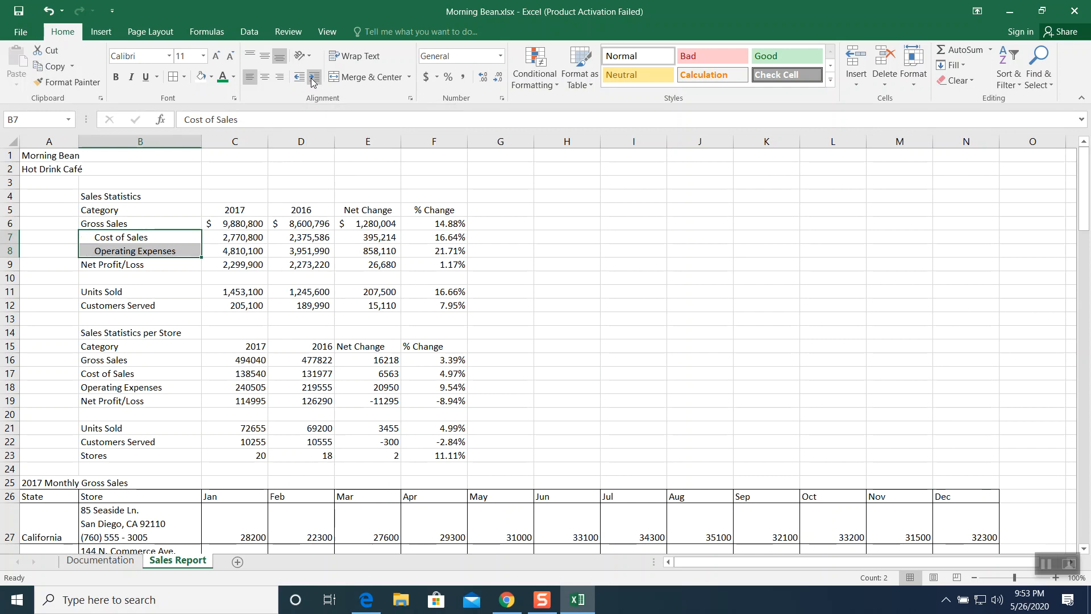
left_click(312, 83)
left_click(312, 83)
left_click(312, 83)
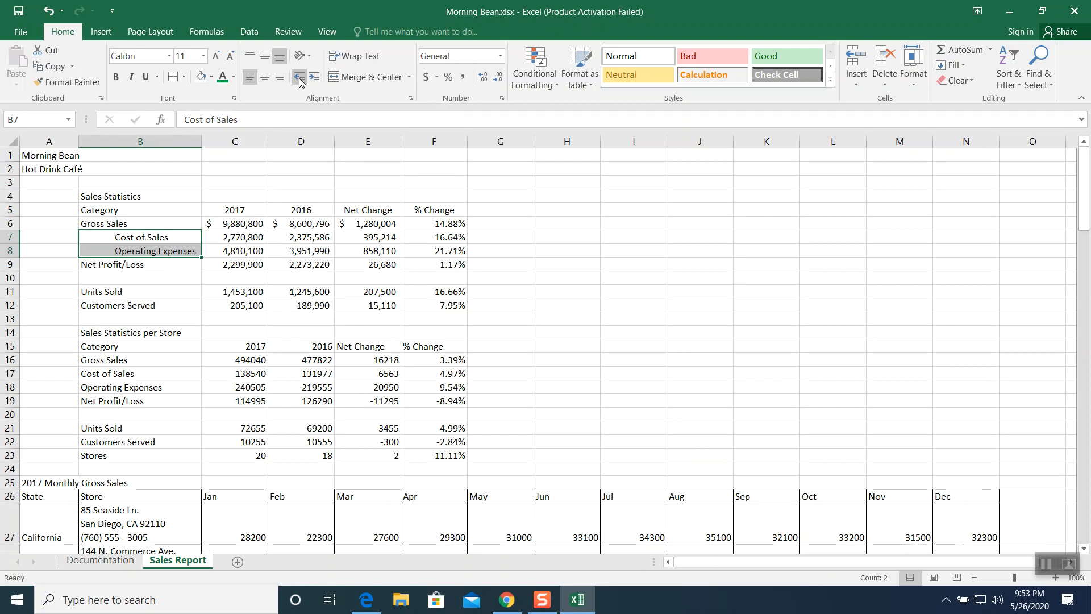
left_click(300, 83)
left_click(300, 83)
left_click(300, 83)
left_click(300, 83)
left_click(299, 83)
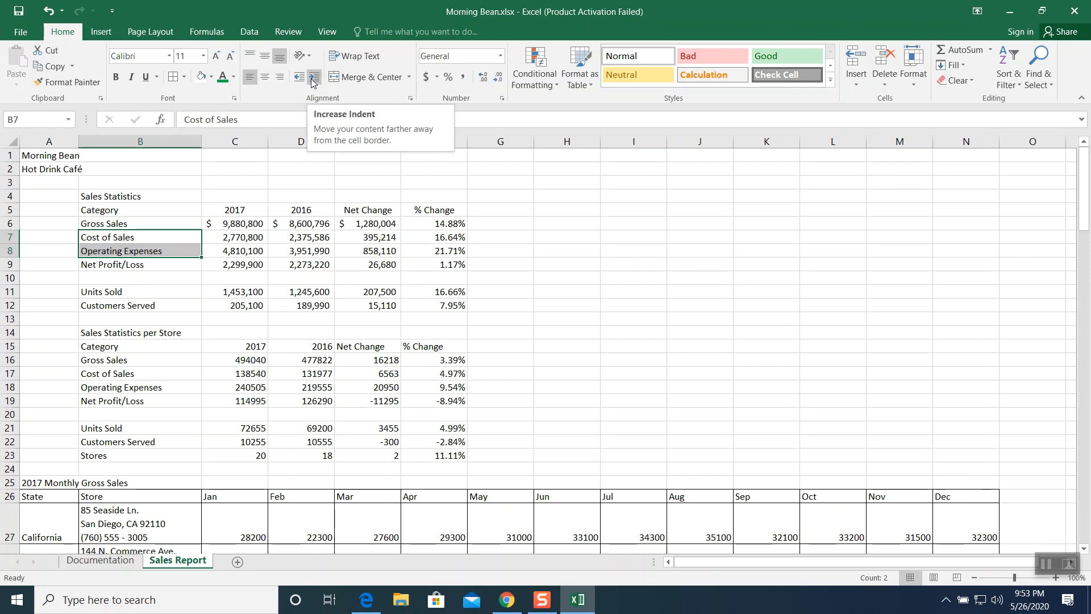
left_click(312, 83)
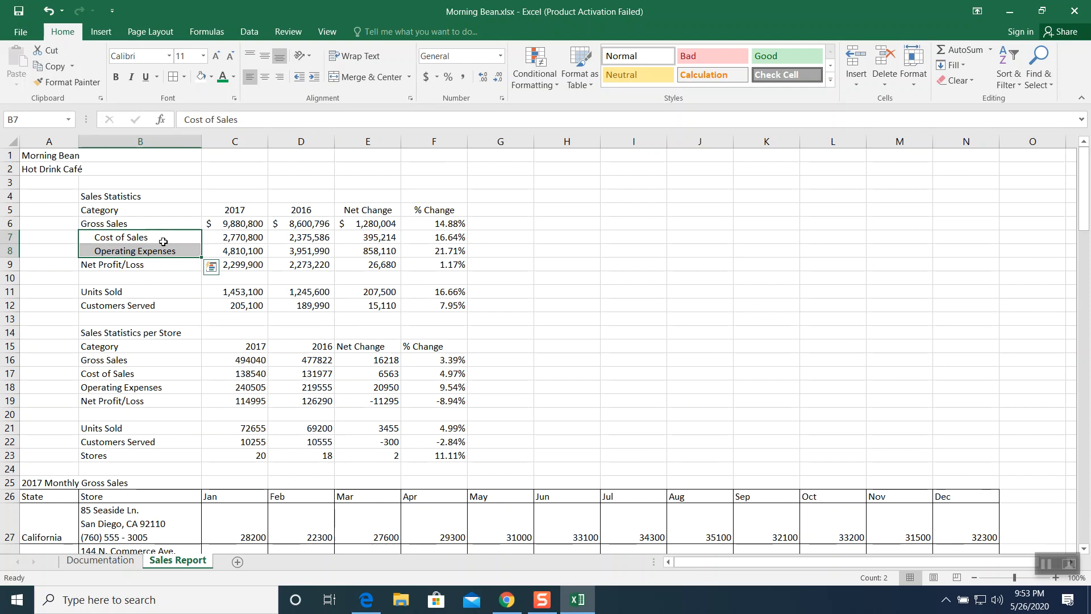
- Add a bottom border under the column headings row B5:F5
left_click_drag(144, 211, 418, 204)
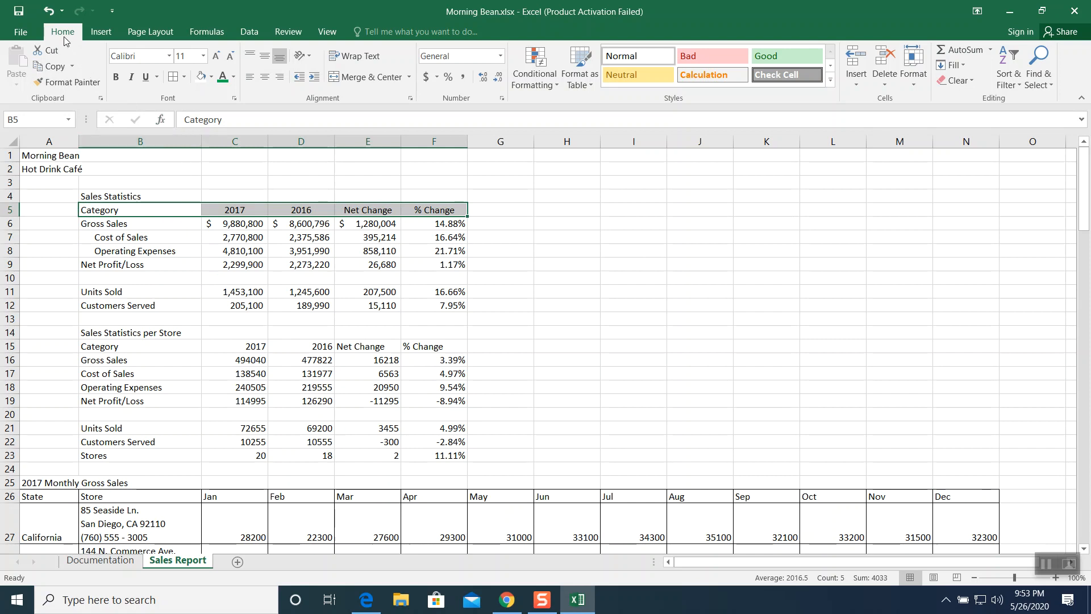
left_click(183, 77)
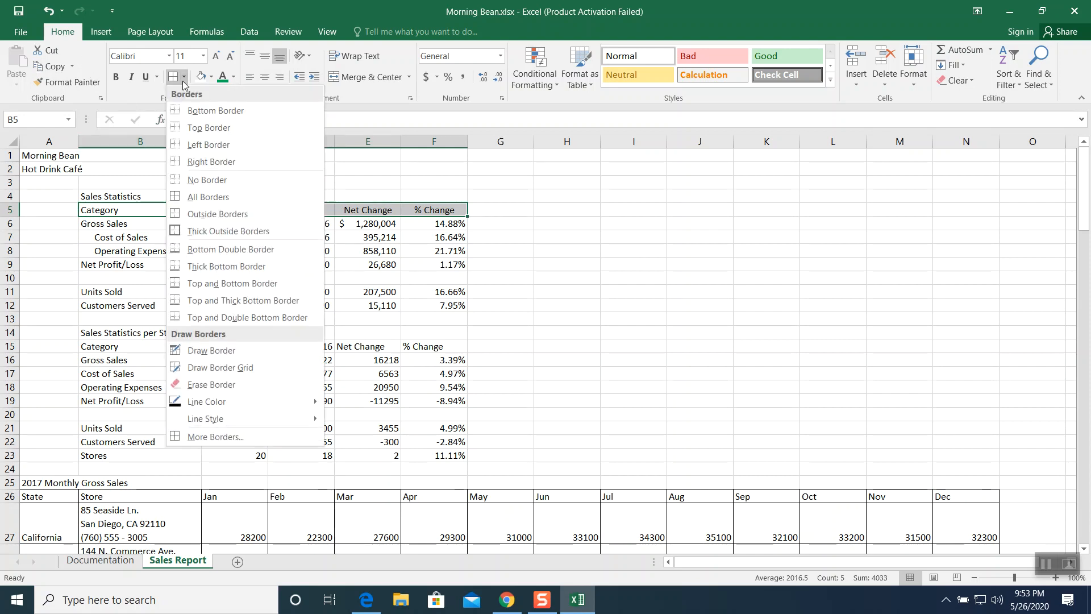
left_click(195, 111)
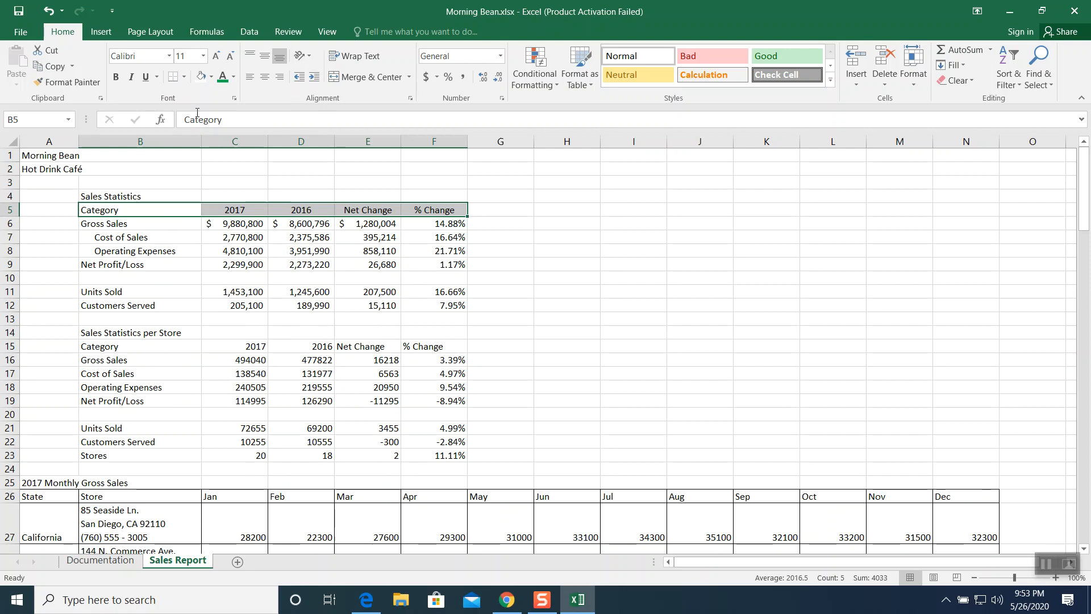
left_click(249, 265)
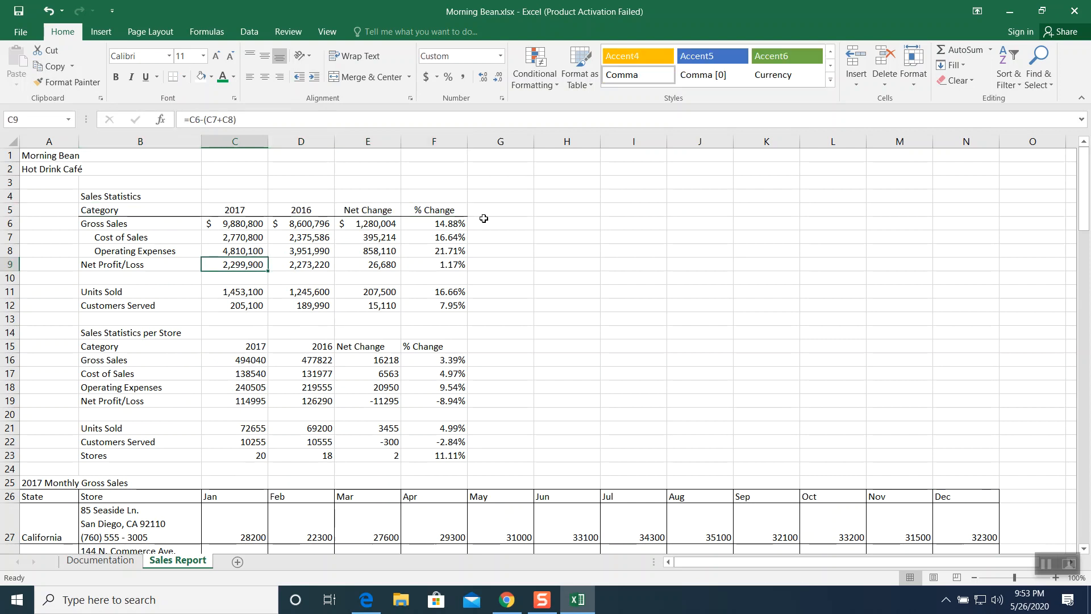
left_click(158, 226)
key("shift+Right")
key("shift+Right")
key("shift+Right")
key("shift+Right")
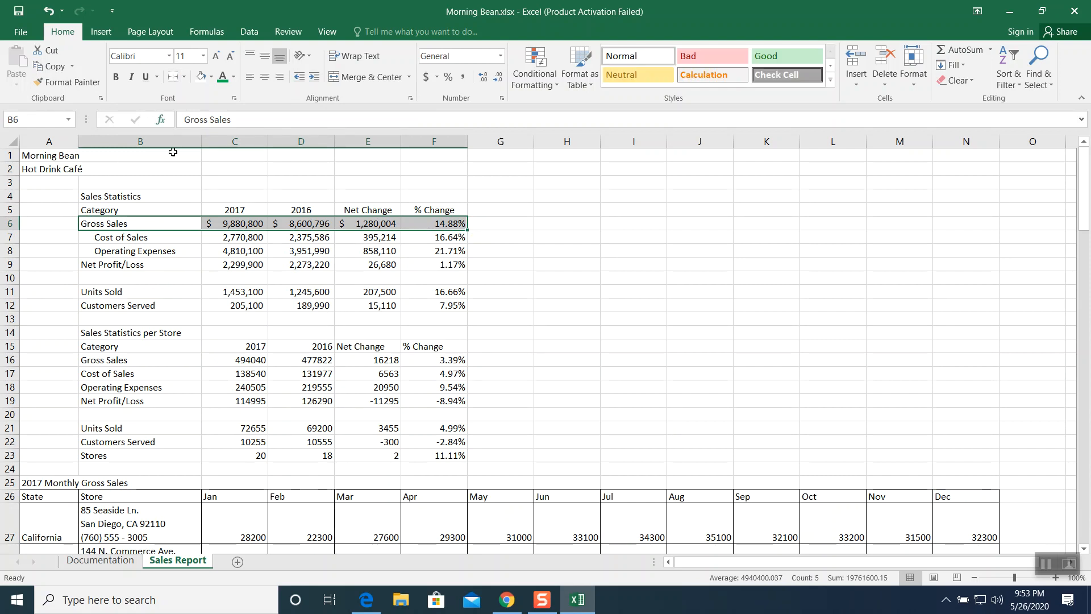
- Add a top border to the Net Profit/Loss row in B9:F9
left_click(185, 248)
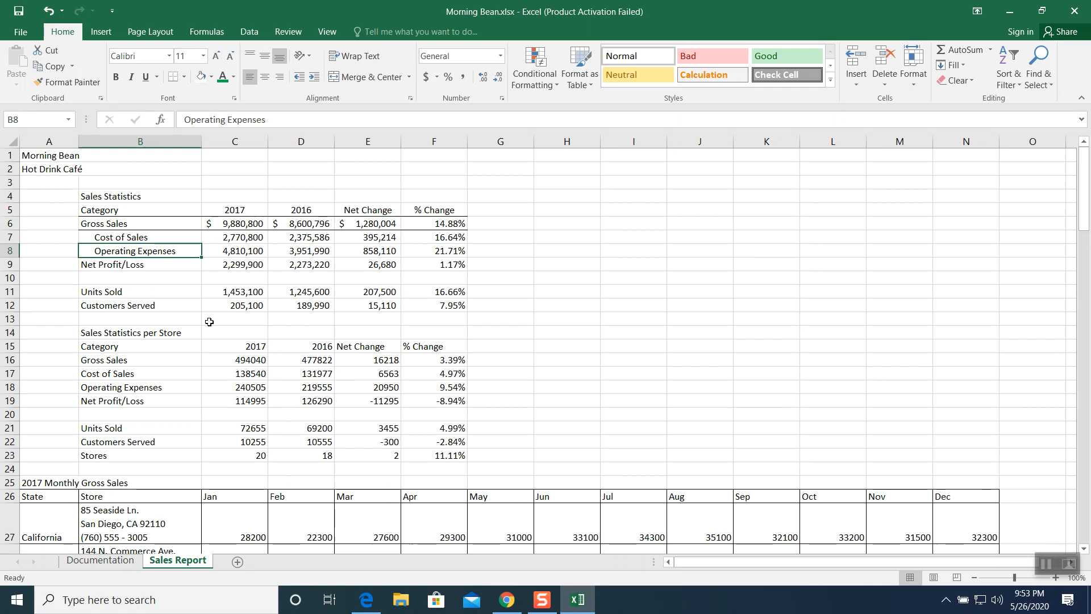
left_click_drag(142, 265, 425, 267)
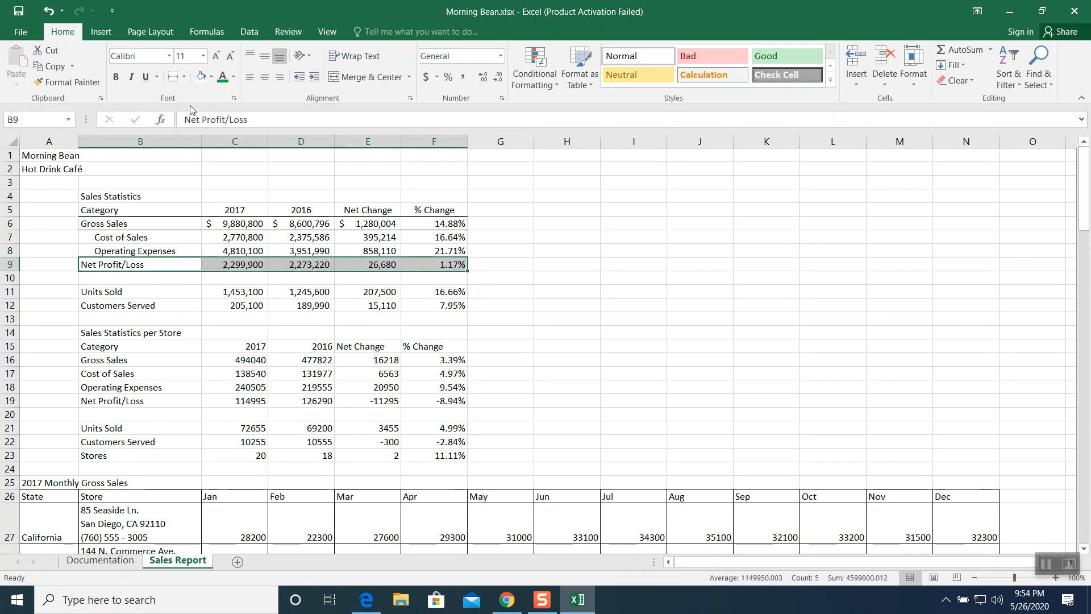
left_click(185, 78)
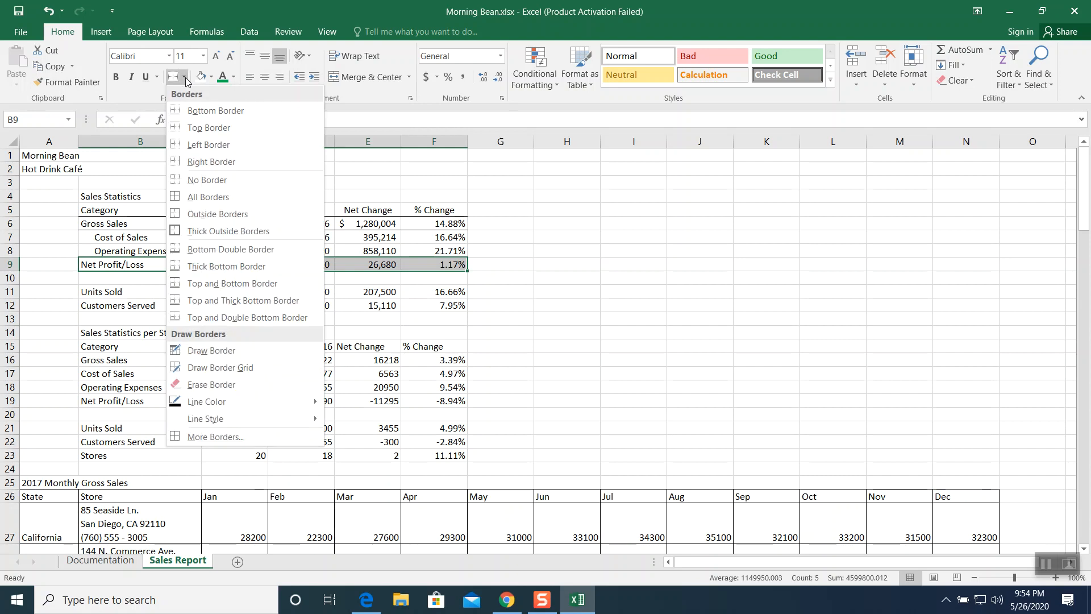
left_click(209, 127)
left_click(266, 306)
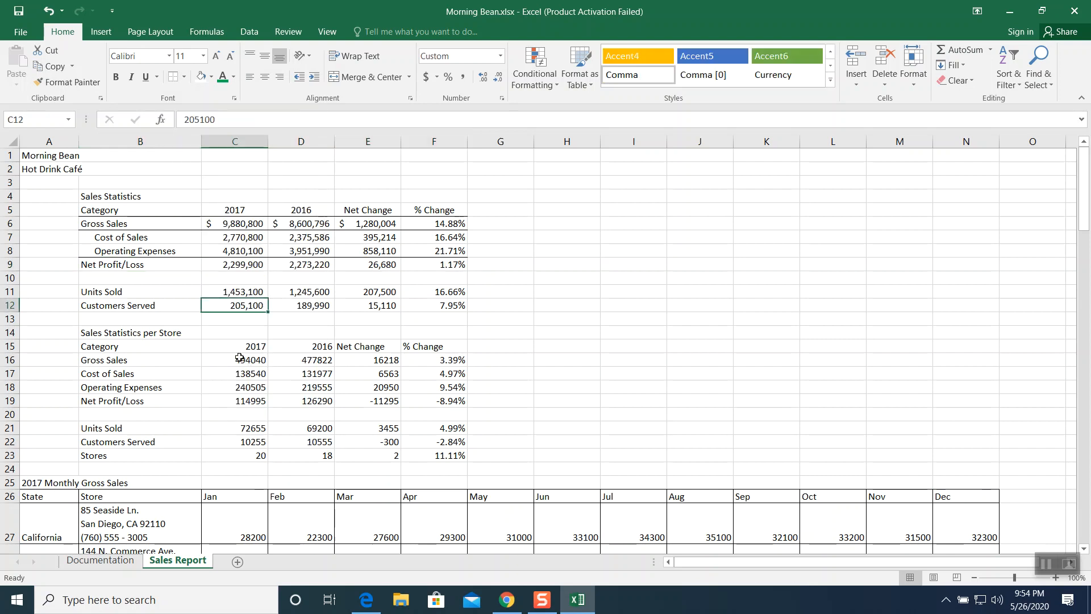
- Apply top and bottom borders to the Units Sold and Customers Served rows in B11:F12
left_click_drag(131, 292, 432, 303)
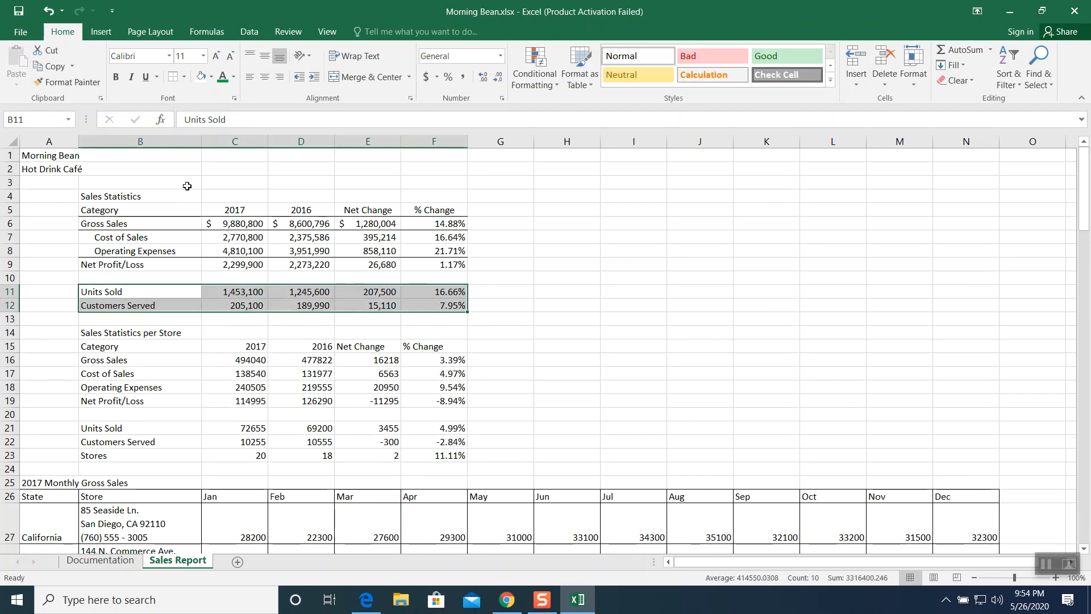
left_click(184, 77)
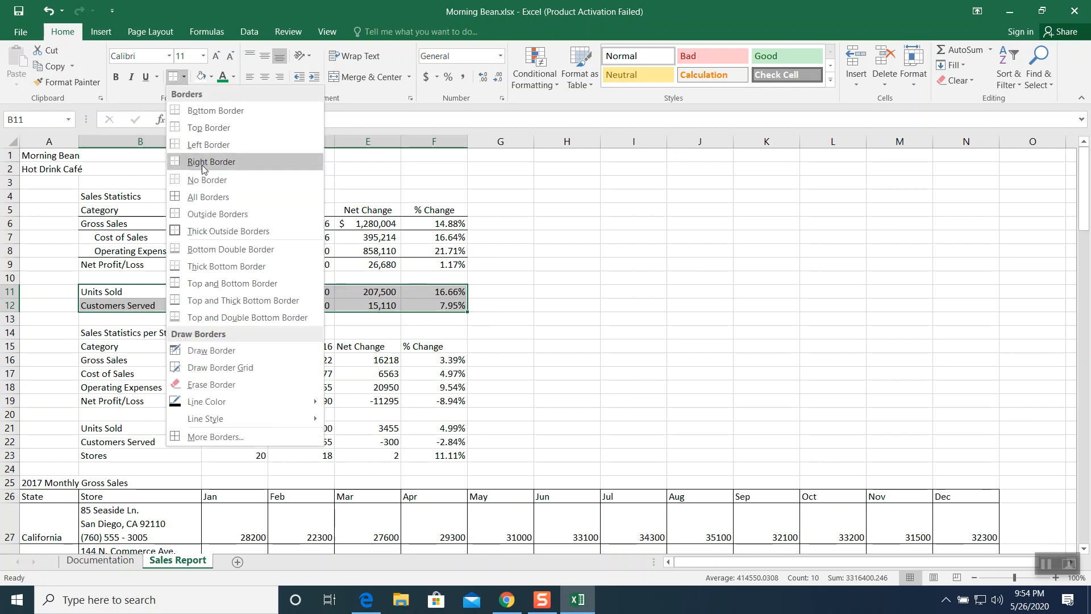
left_click(225, 283)
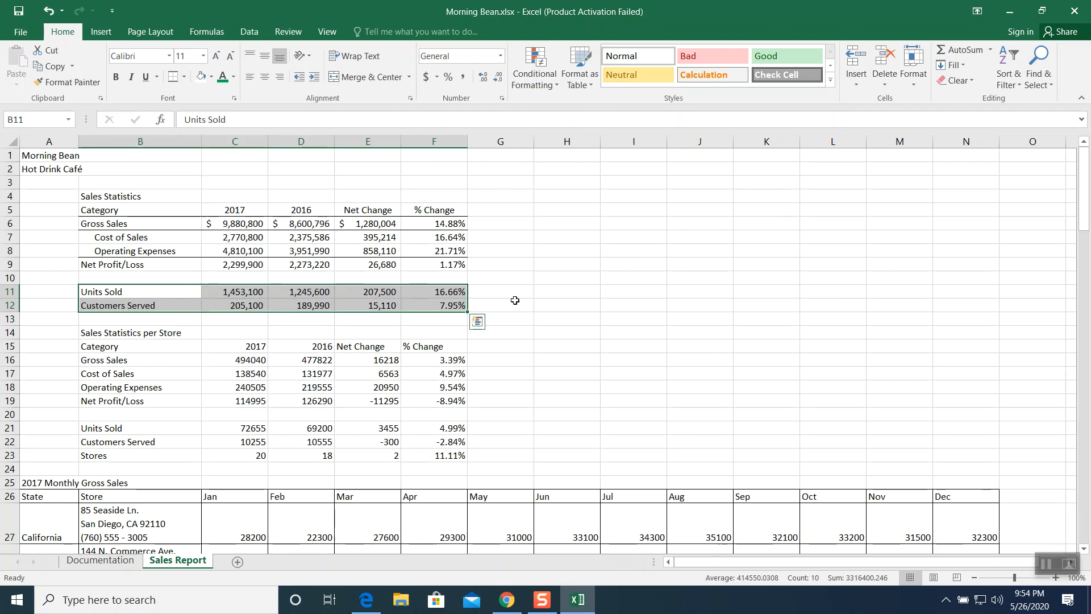
left_click(491, 307)
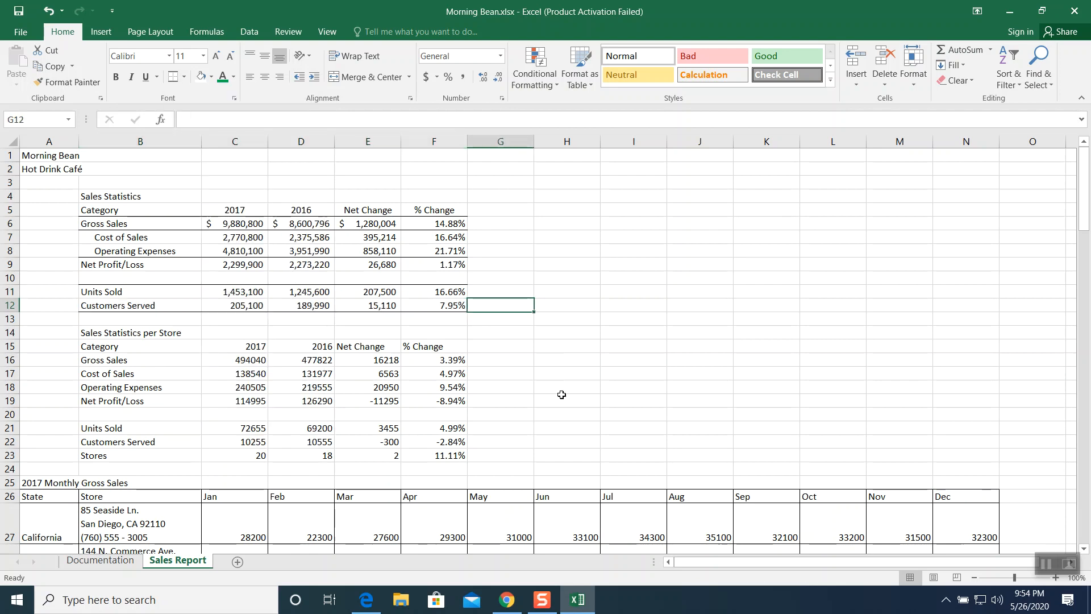
- Format the monthly gross sales values in C27:N46 with comma style, no decimal places, and top alignment
left_click(648, 345)
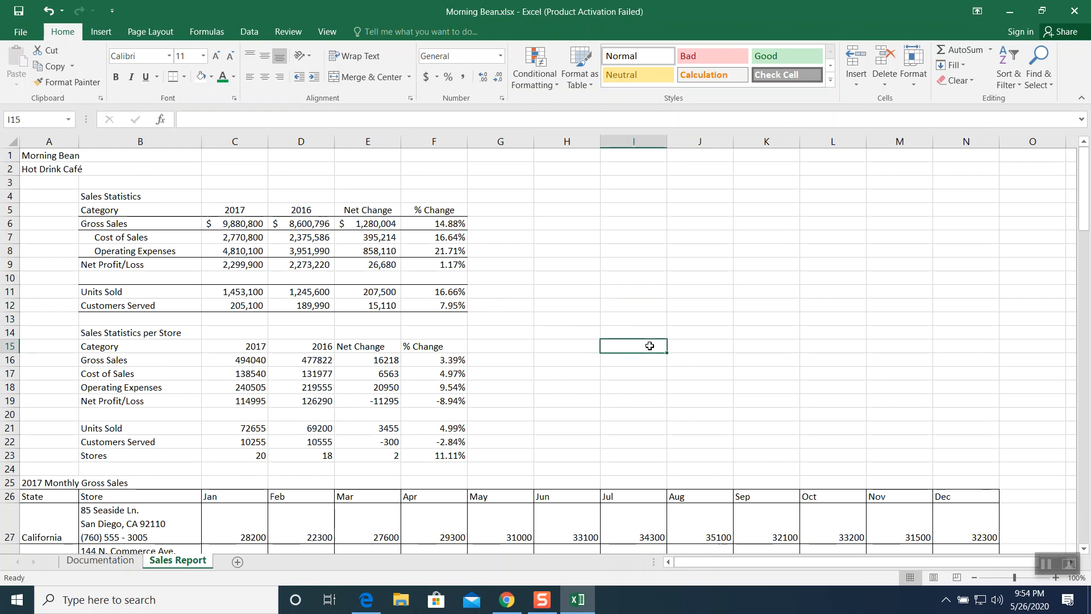
left_click(1045, 564)
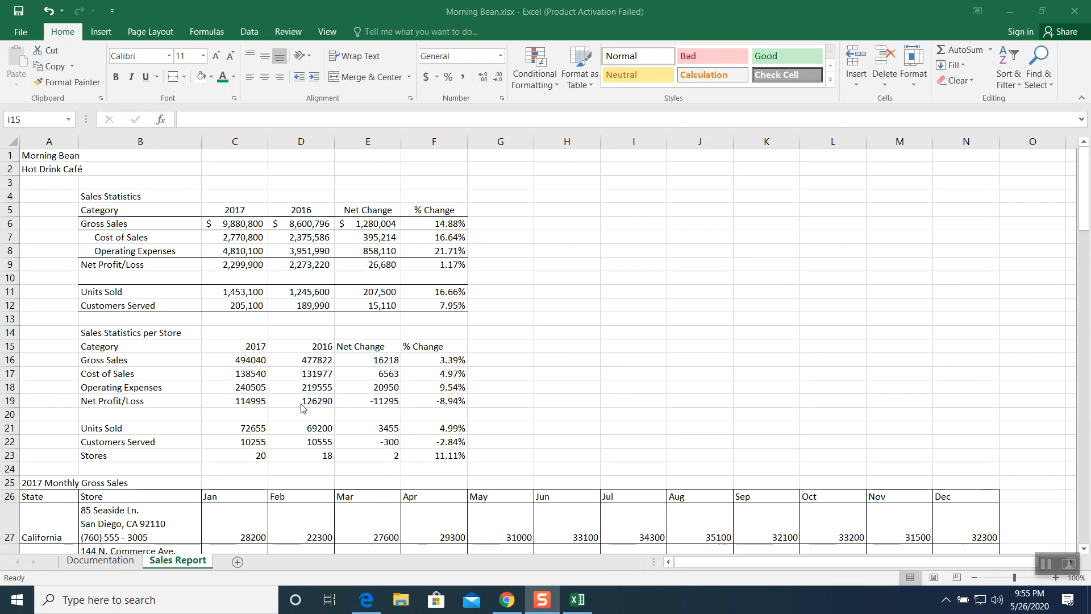
left_click(239, 519)
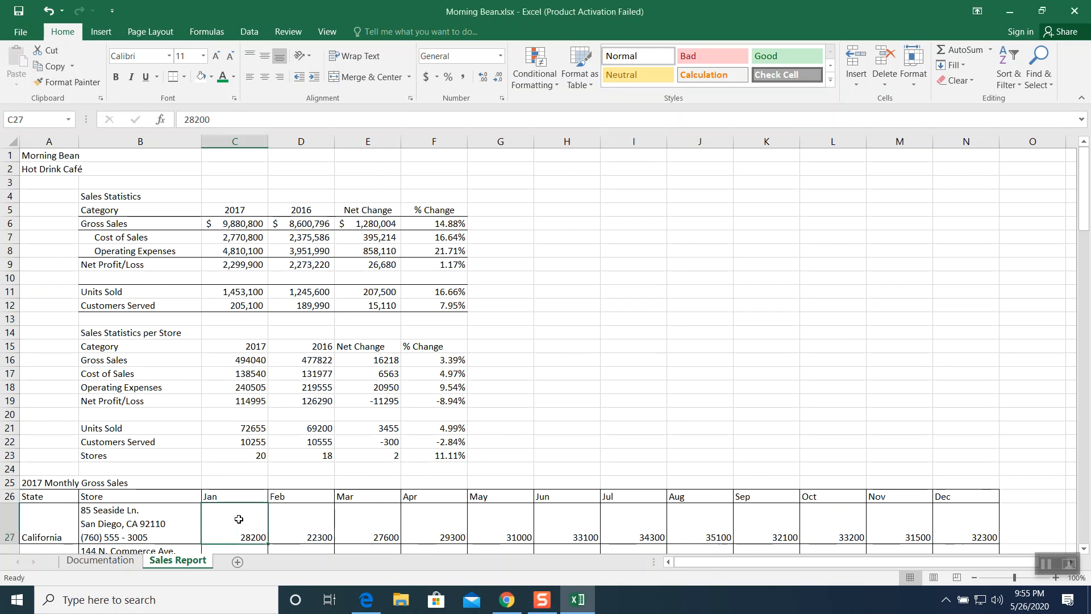
scroll(238, 519, "down", 5)
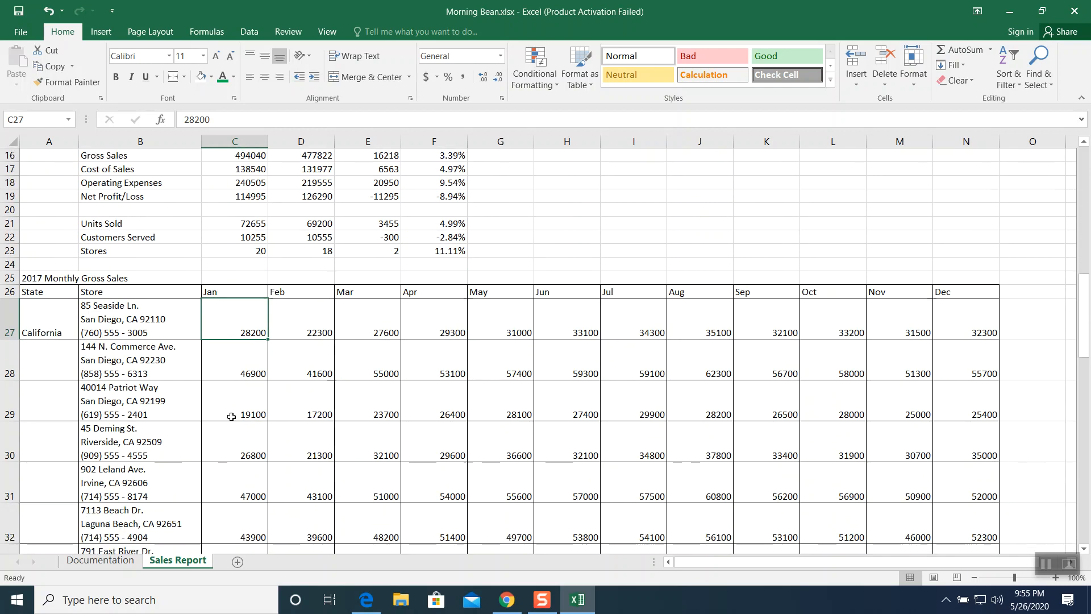
left_click_drag(232, 320, 964, 398)
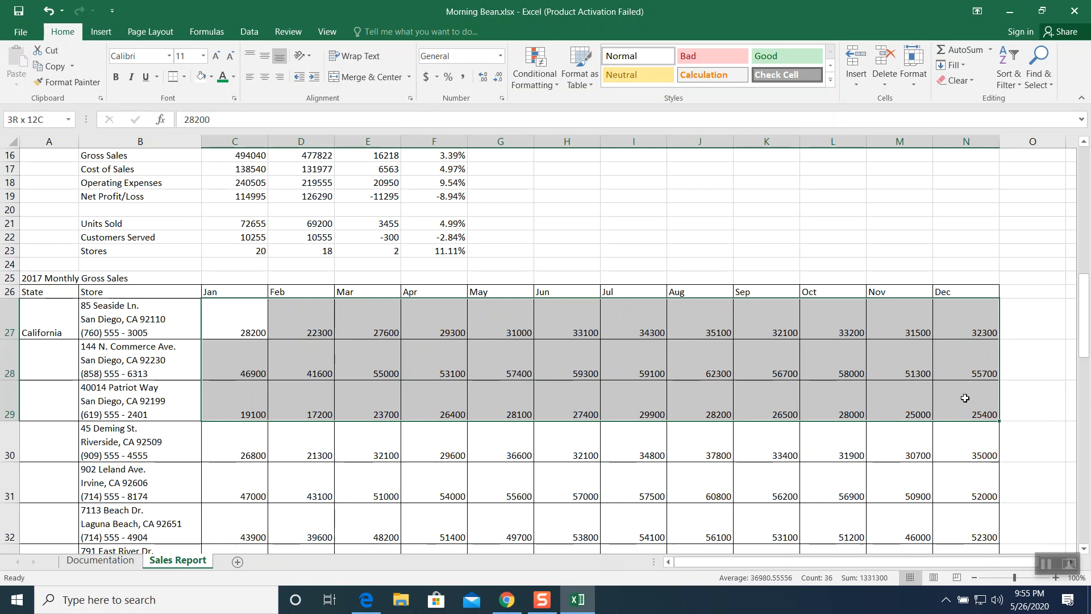
left_click_drag(965, 400, 958, 505)
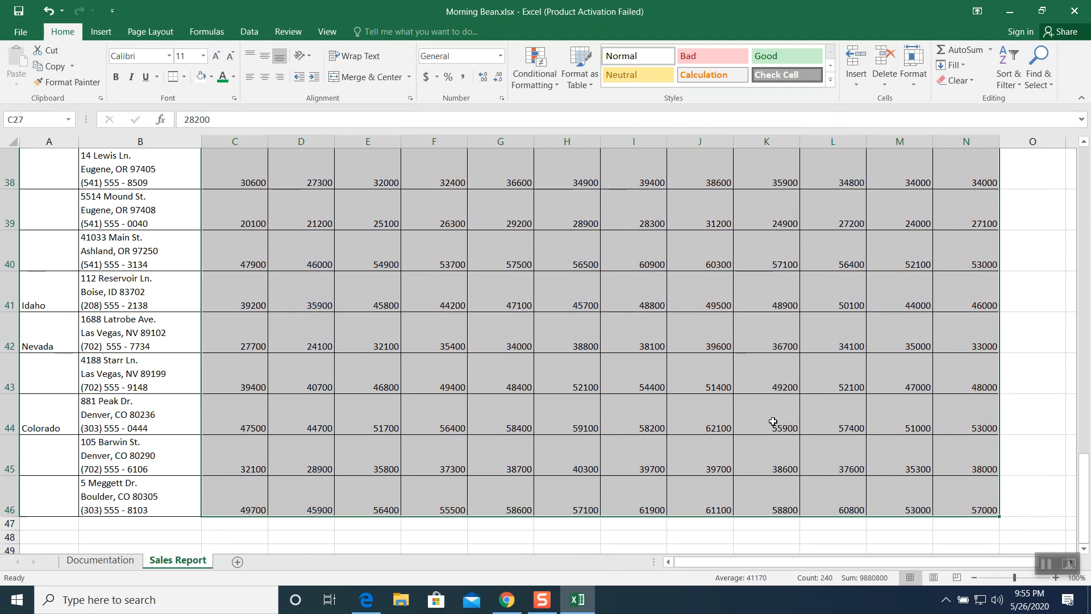
scroll(772, 421, "up", 2)
scroll(772, 421, "up", 3)
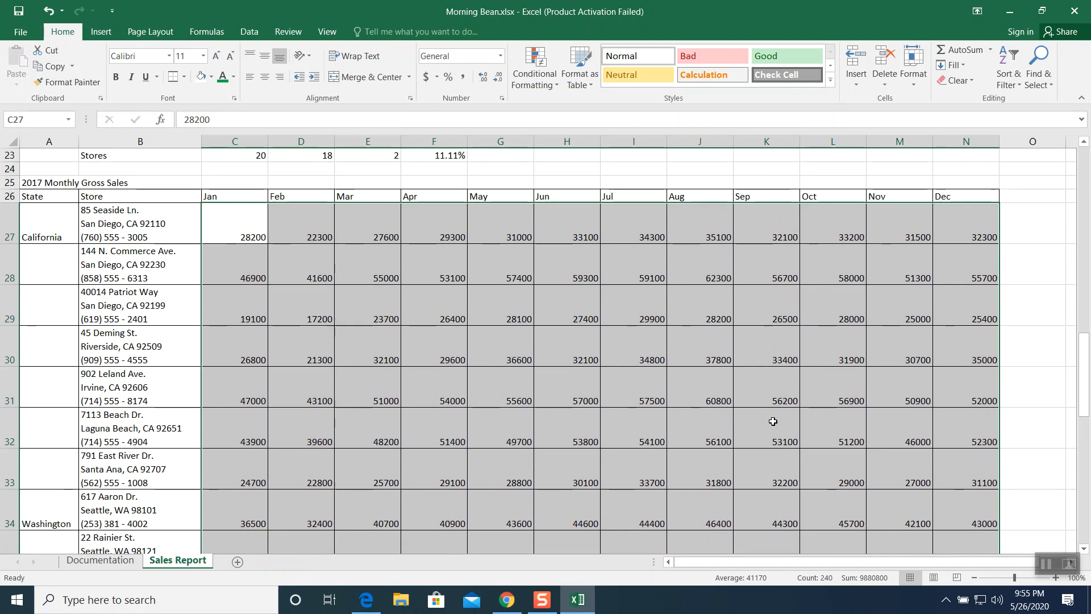
left_click_drag(251, 229, 1040, 519)
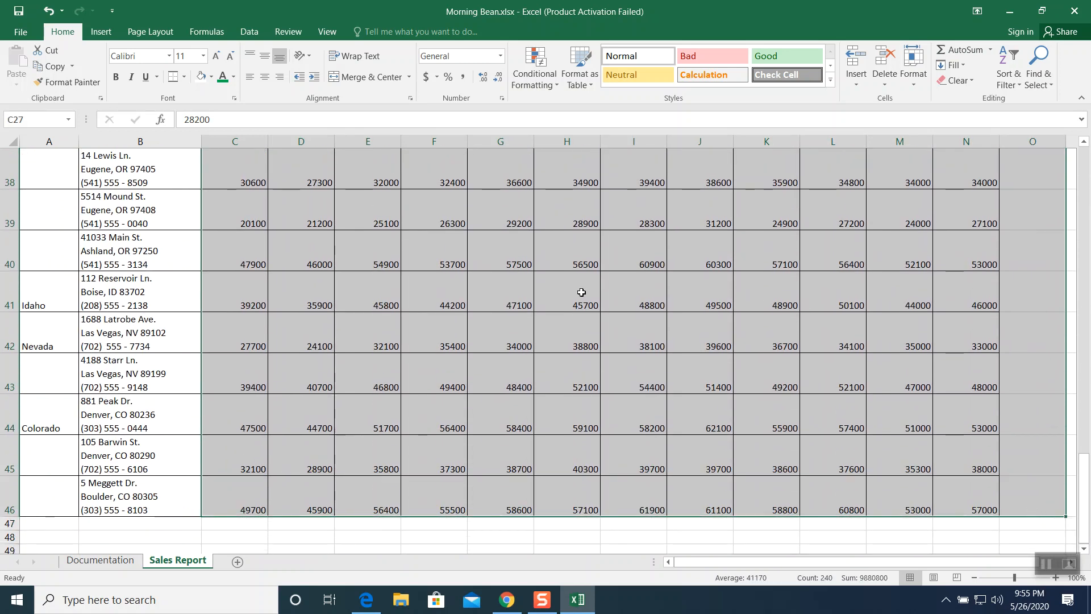
left_click(463, 82)
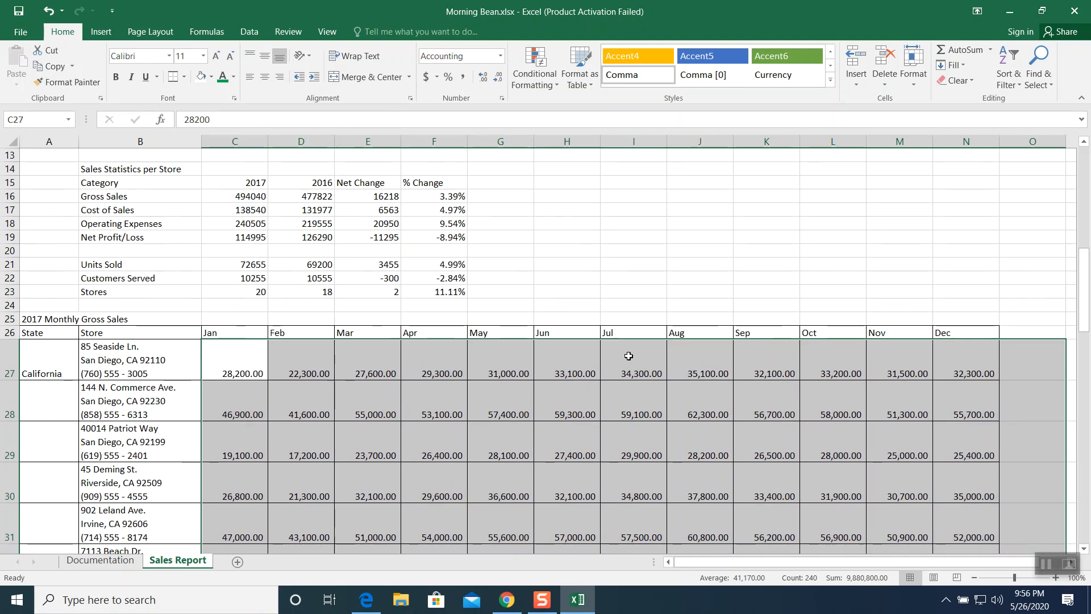
left_click(502, 82)
left_click(503, 83)
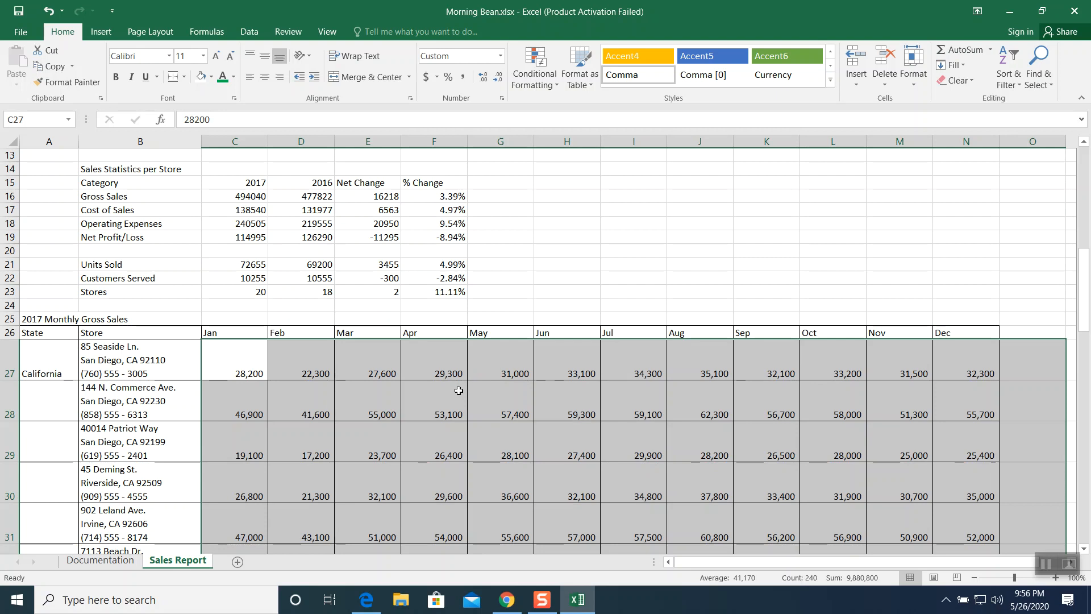
left_click(250, 56)
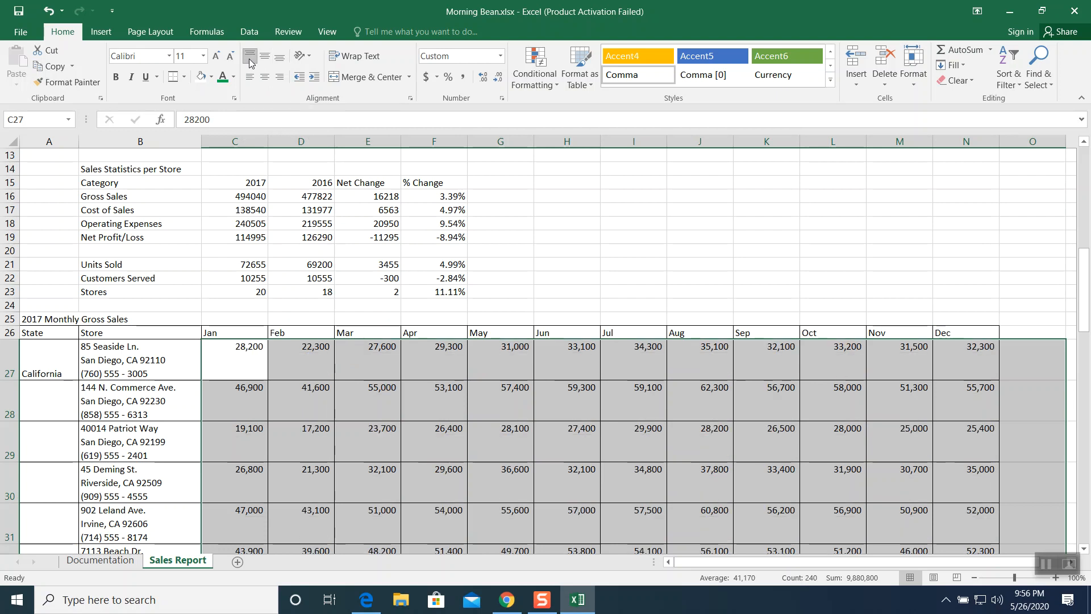
- Center the month headings Jan through Dec in row 26
scroll(337, 318, "down", 1)
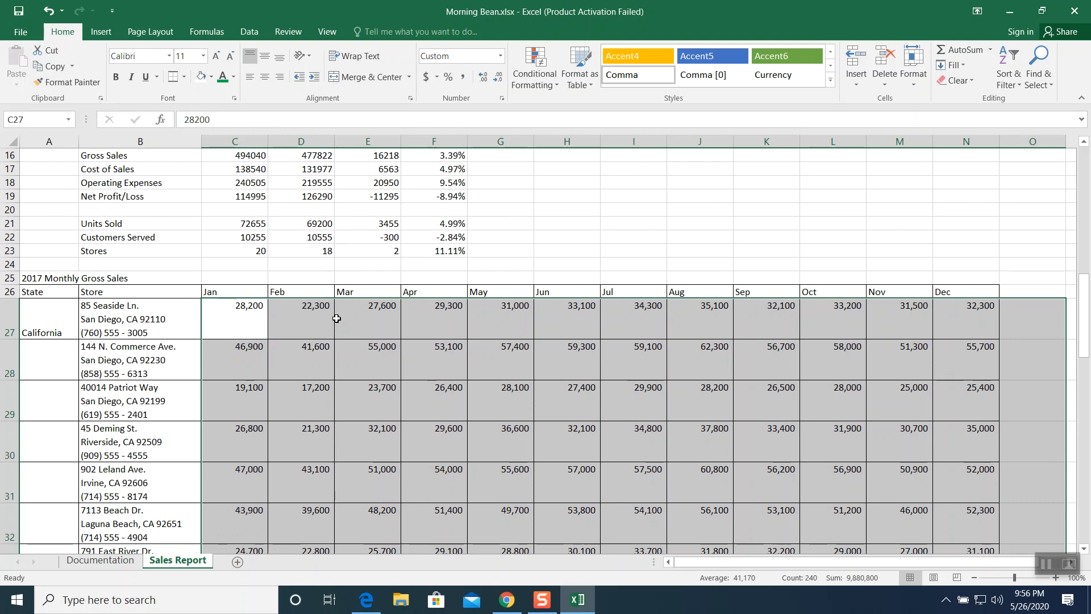
scroll(336, 319, "down", 1)
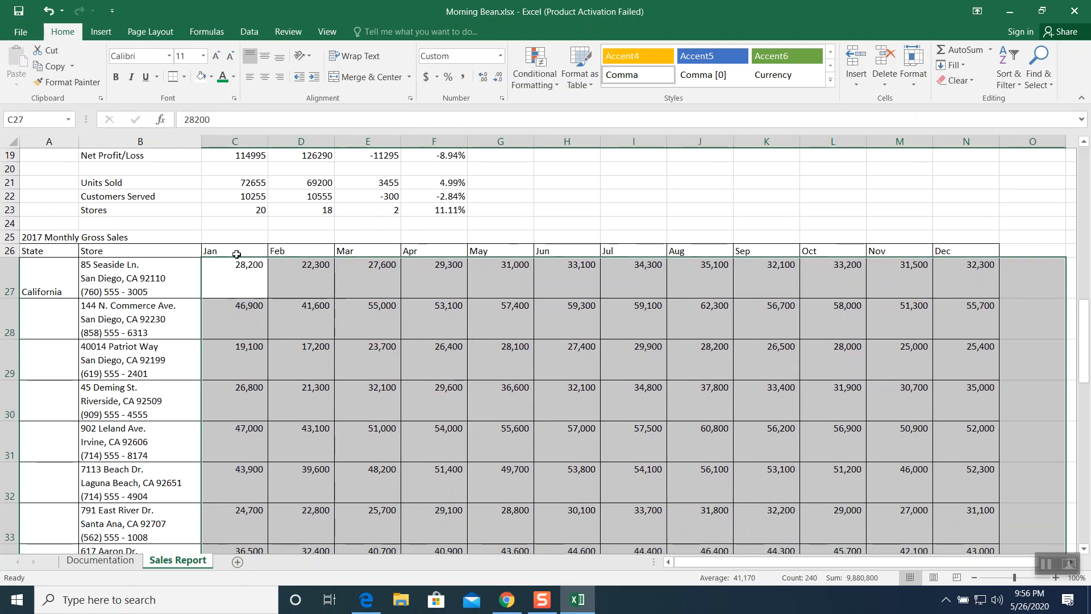
left_click_drag(237, 250, 1025, 244)
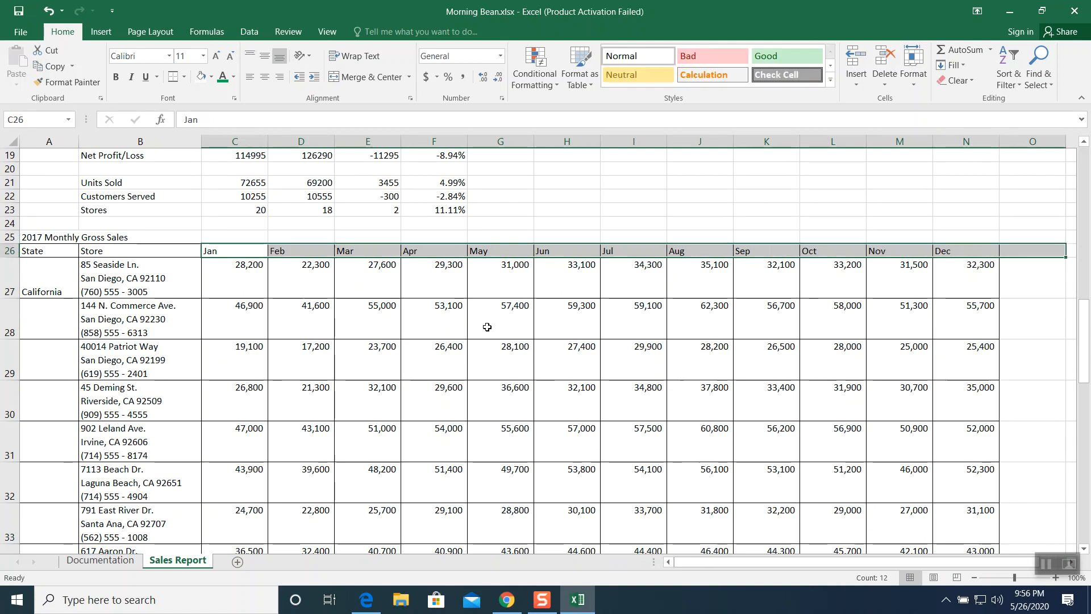
left_click(264, 77)
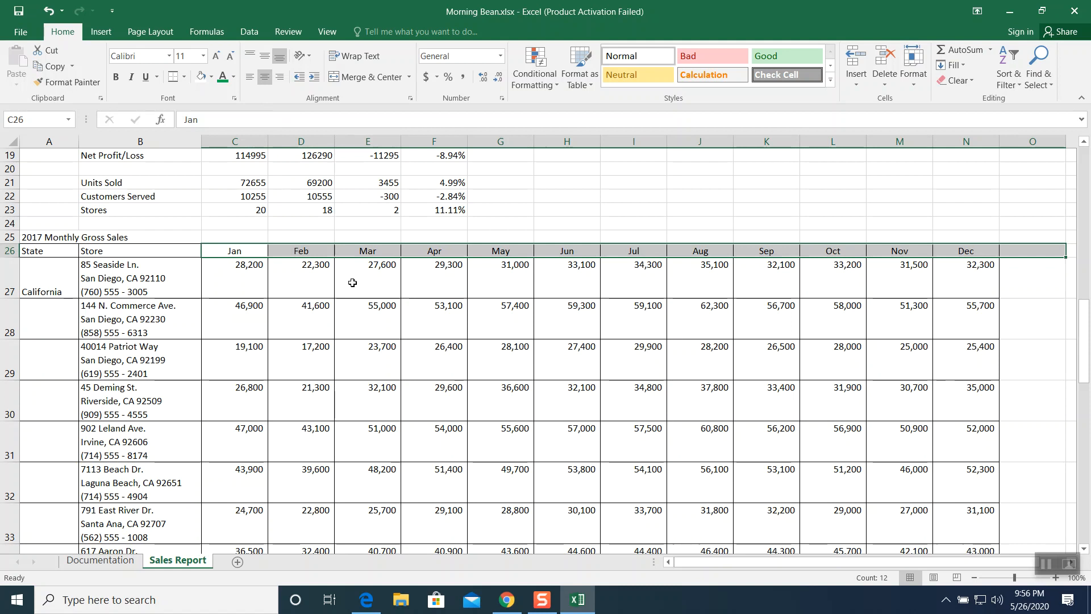
- Set the store address cells B27:B46 to font size 9 and increase their indent
scroll(352, 282, "down", 1)
left_click_drag(140, 239, 138, 494)
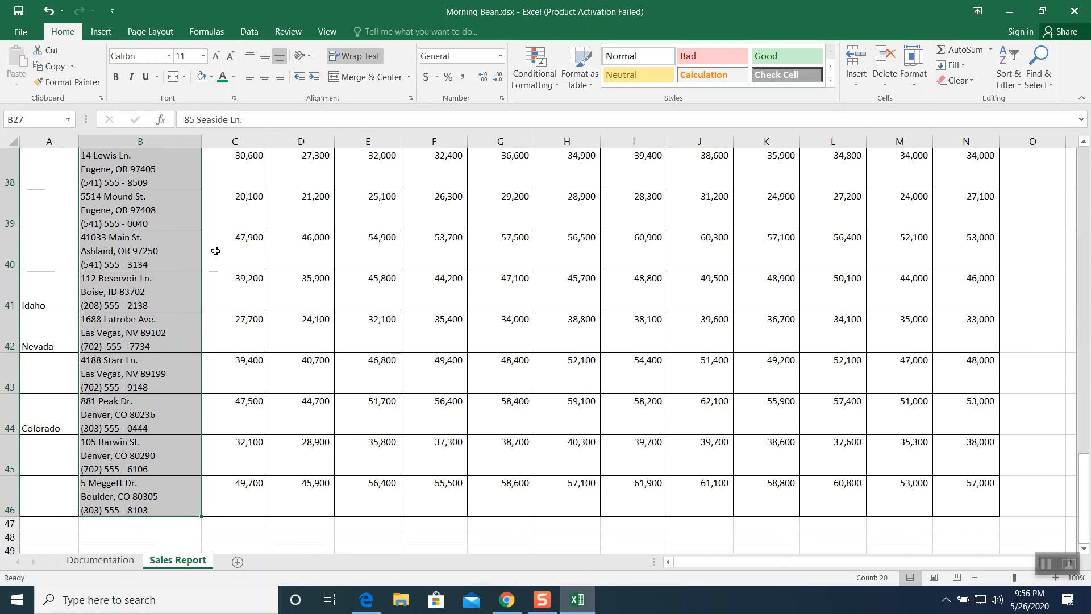
left_click(202, 57)
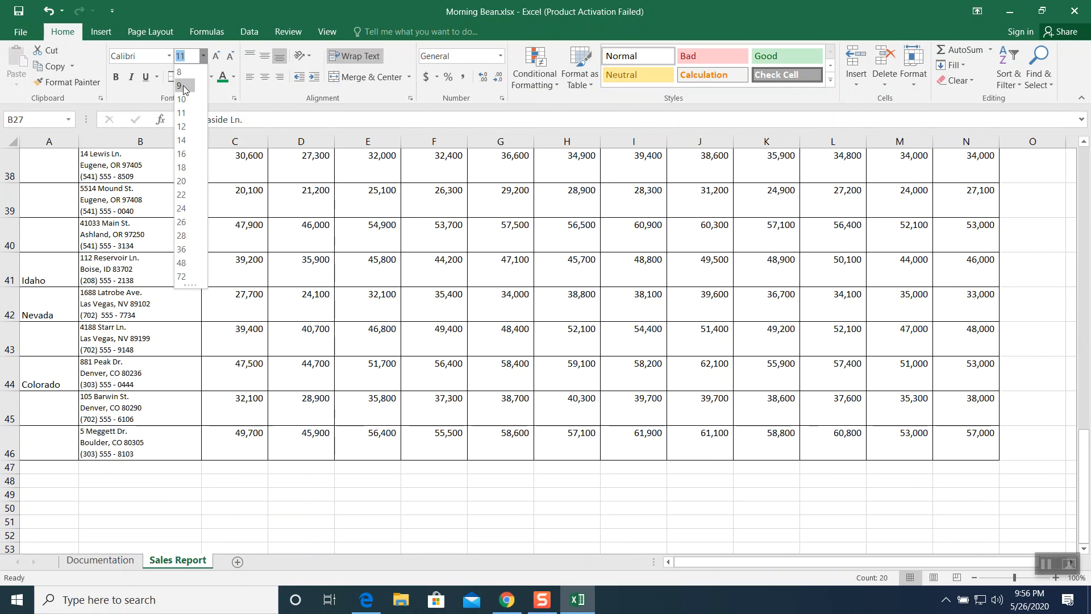
left_click(183, 85)
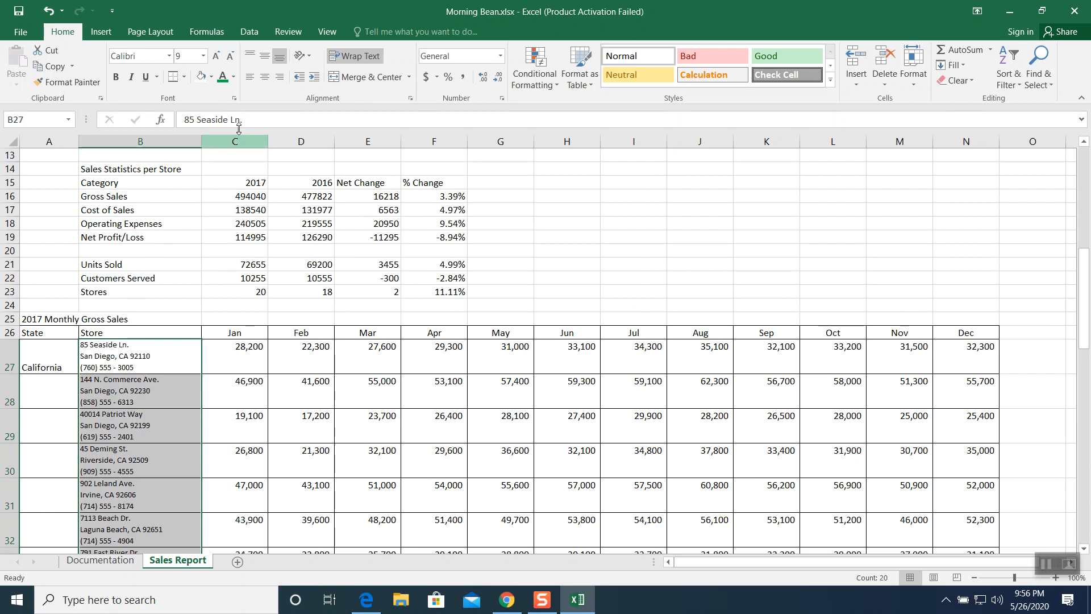
left_click(314, 78)
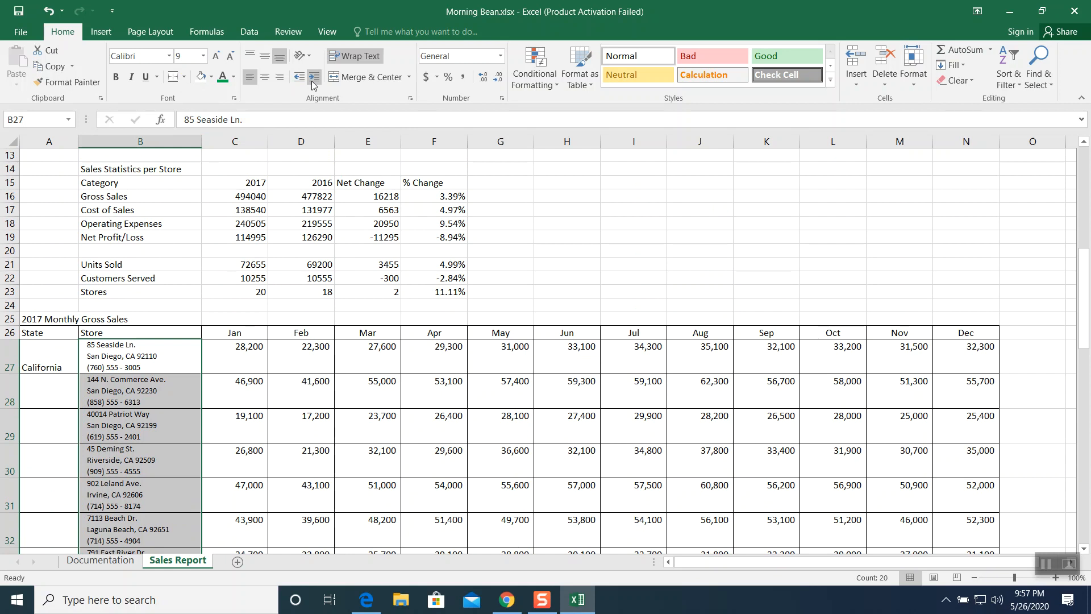
- Enter the heading Total in cell O26
left_click(1046, 564)
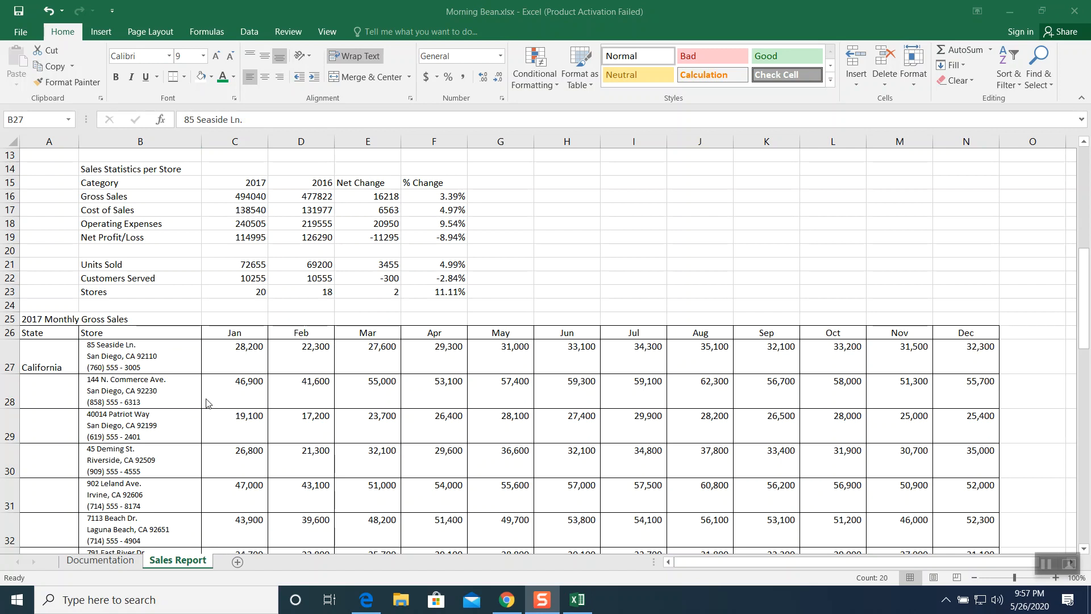
scroll(206, 402, "down", 7)
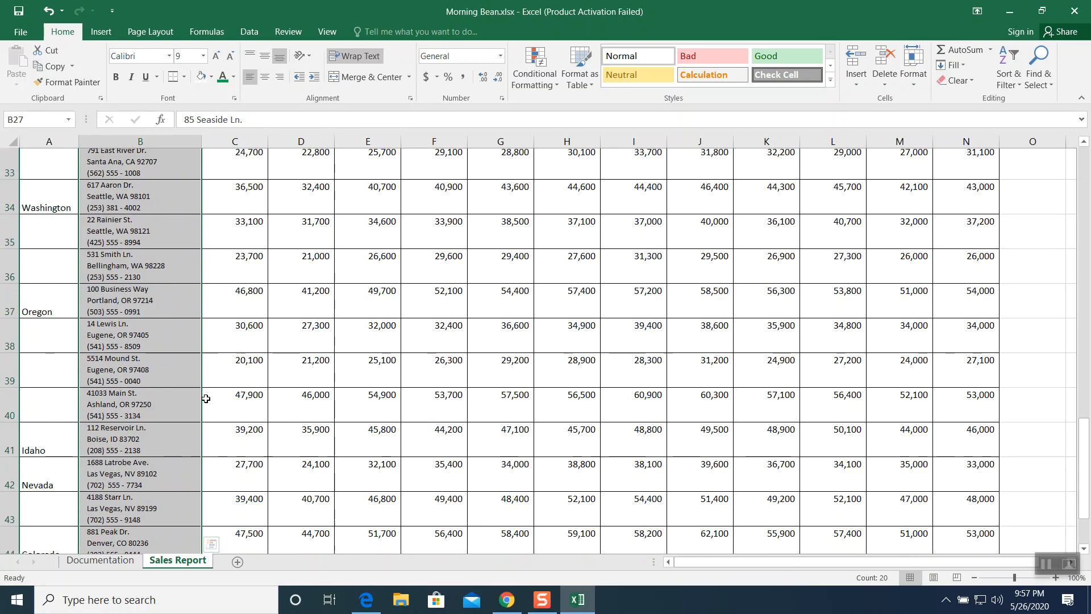
scroll(206, 400, "down", 4)
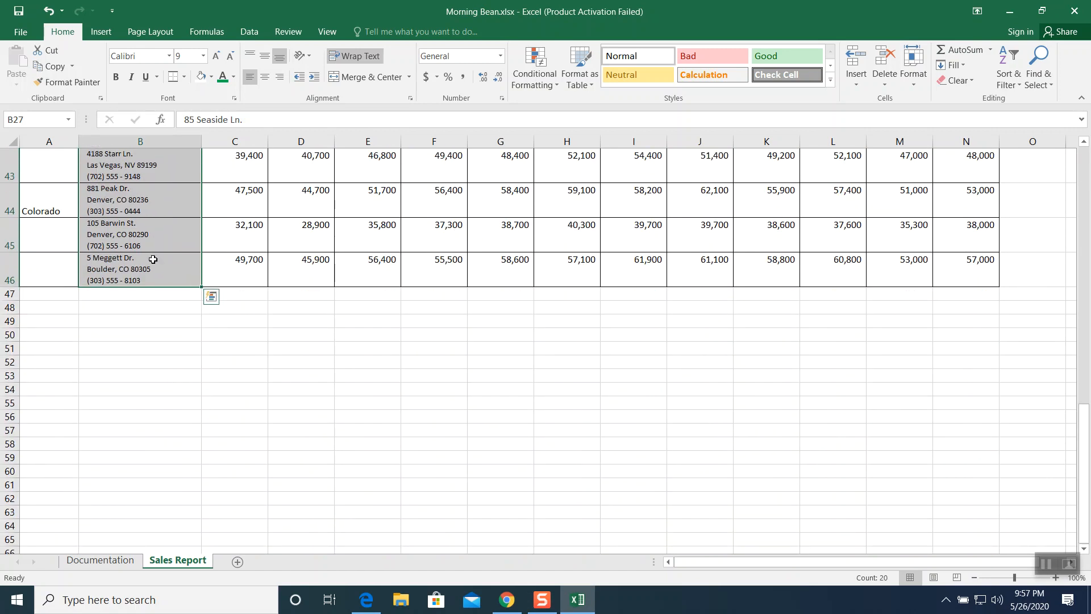
left_click(152, 260)
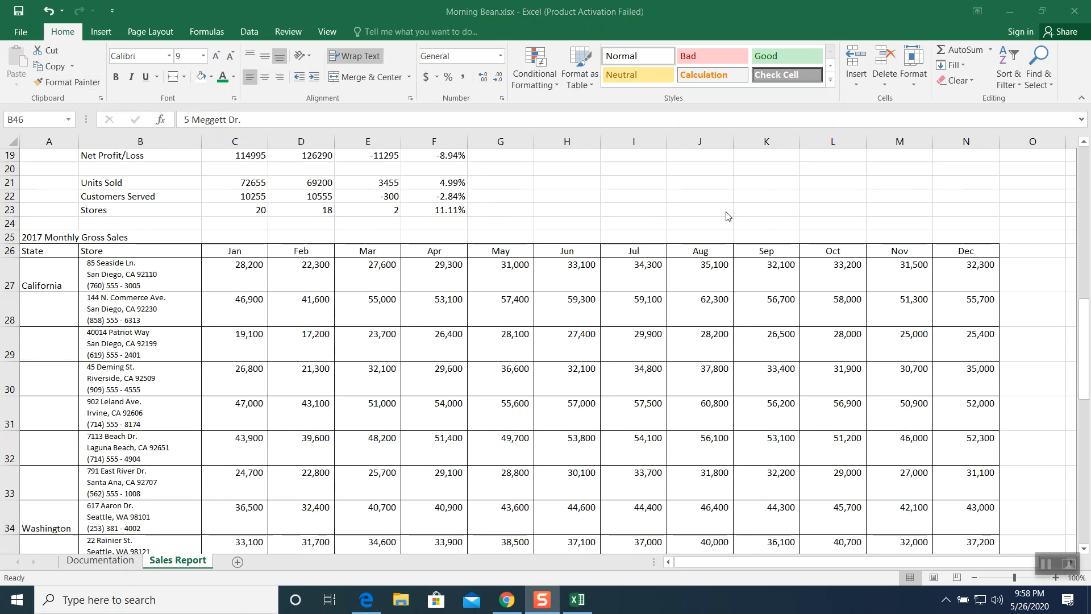
left_click(1023, 252)
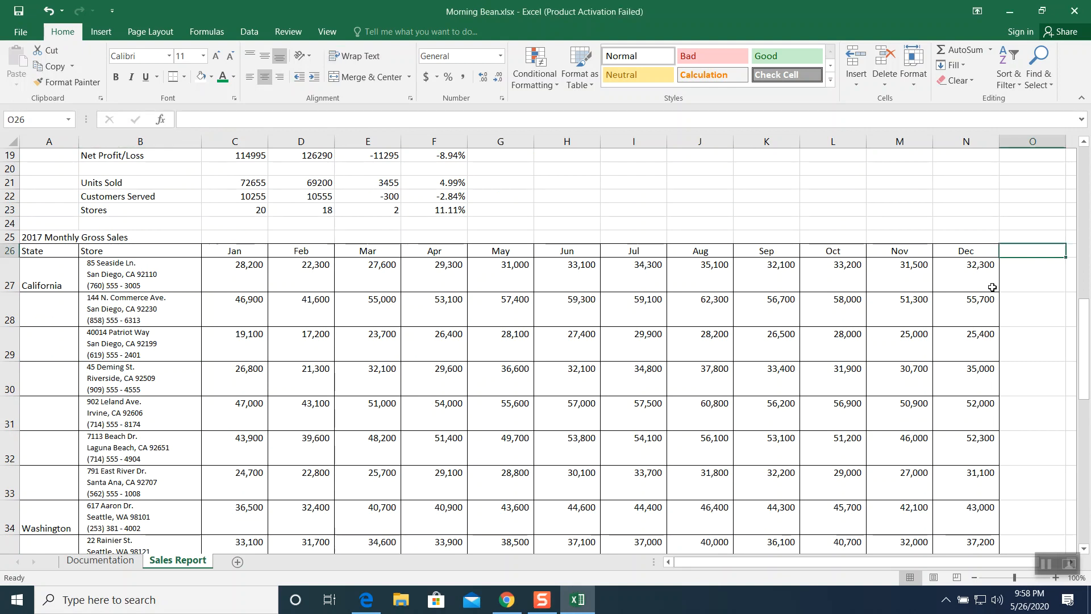
type("Total")
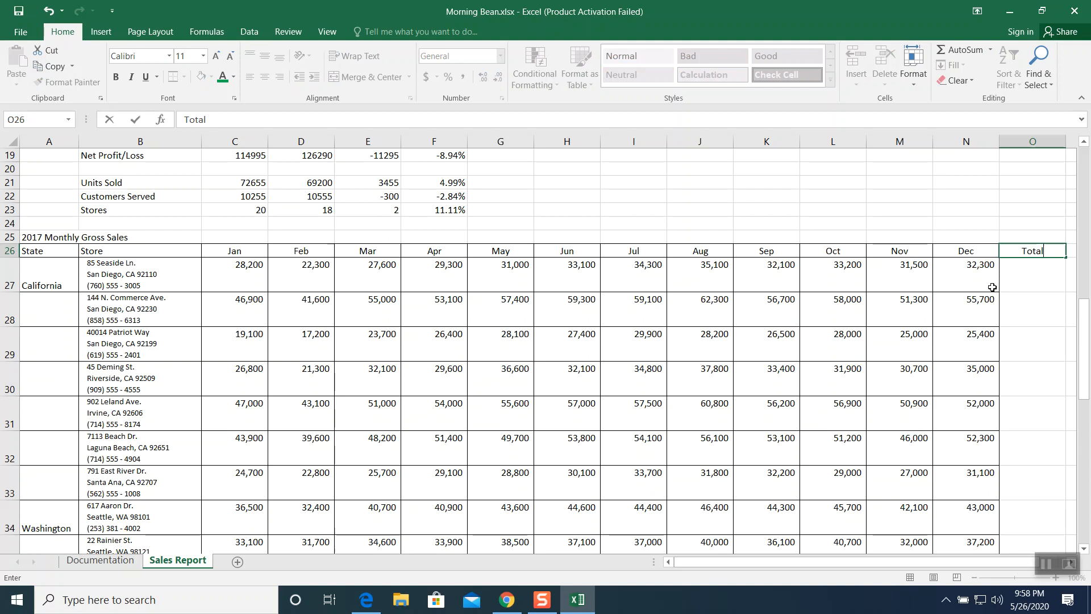
key("Return")
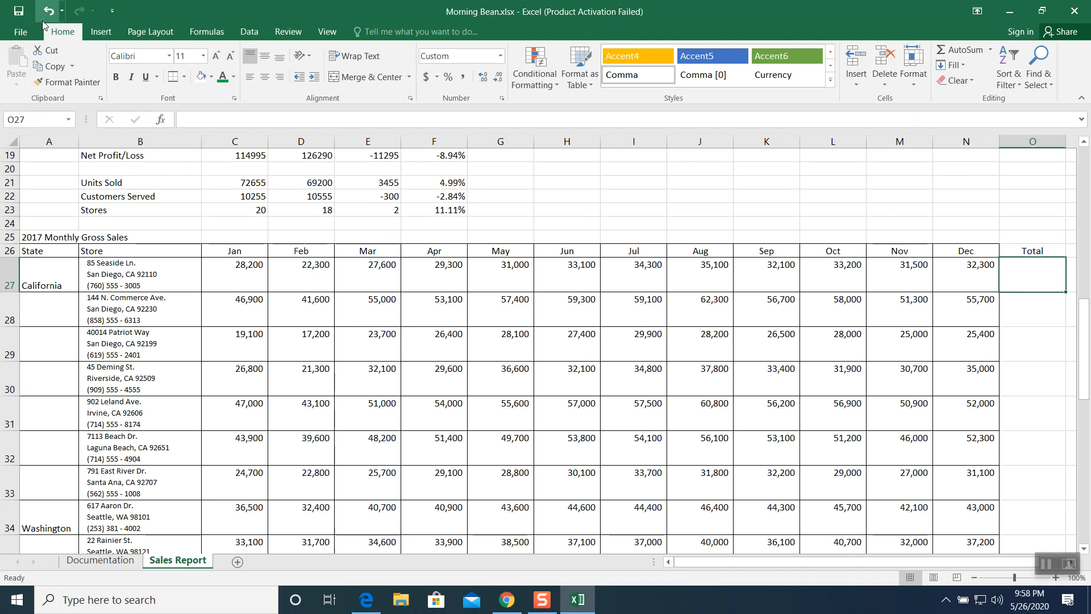
- AutoSum the first store's monthly sales in O27 and fill the formula down to O46
left_click(962, 50)
key("Return")
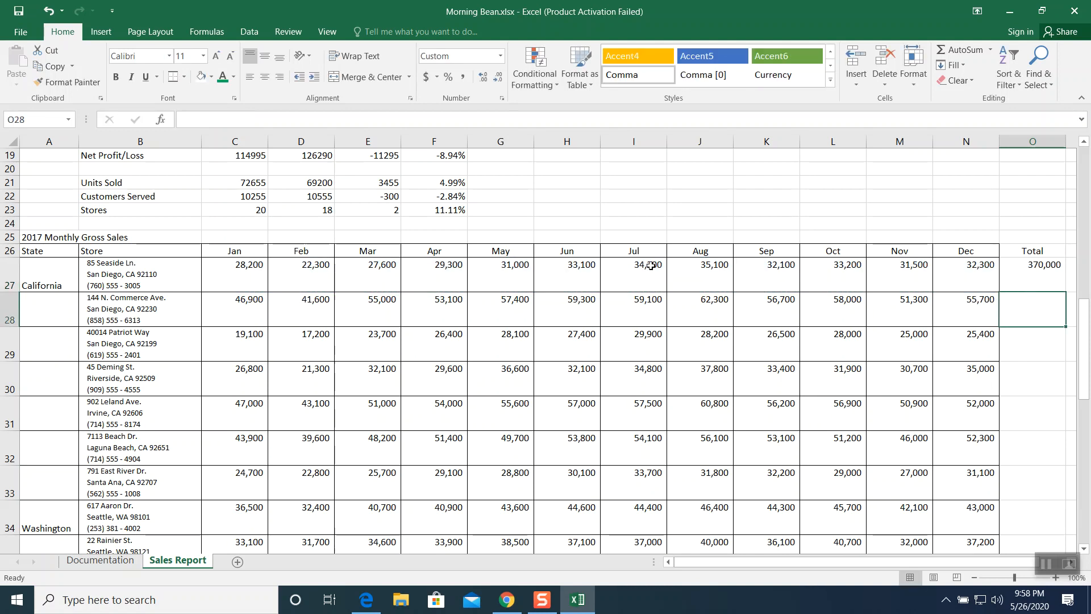
left_click(1015, 265)
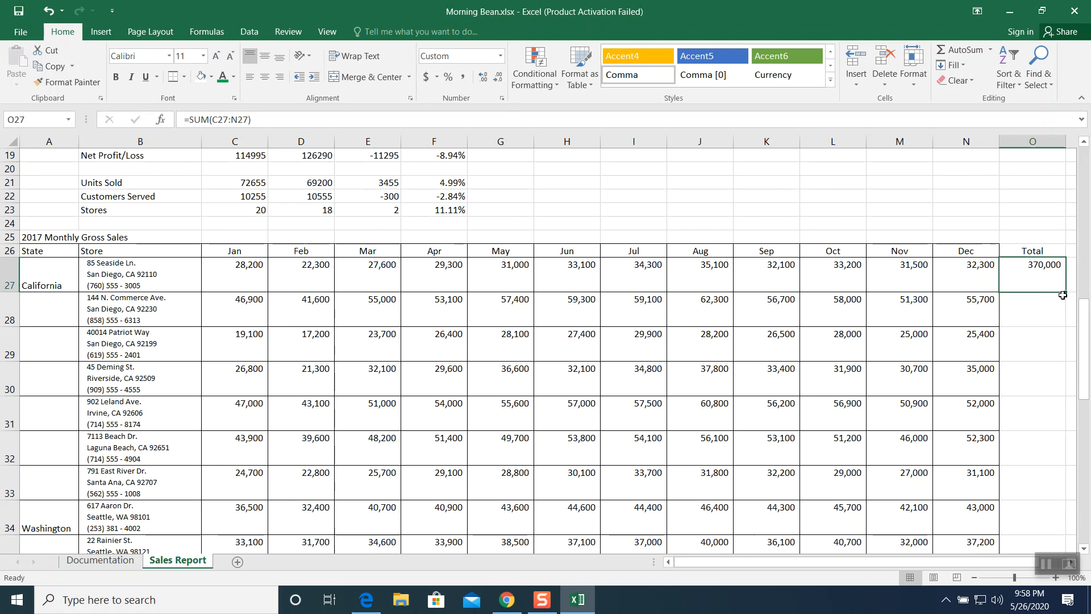
left_click_drag(1065, 292, 1050, 515)
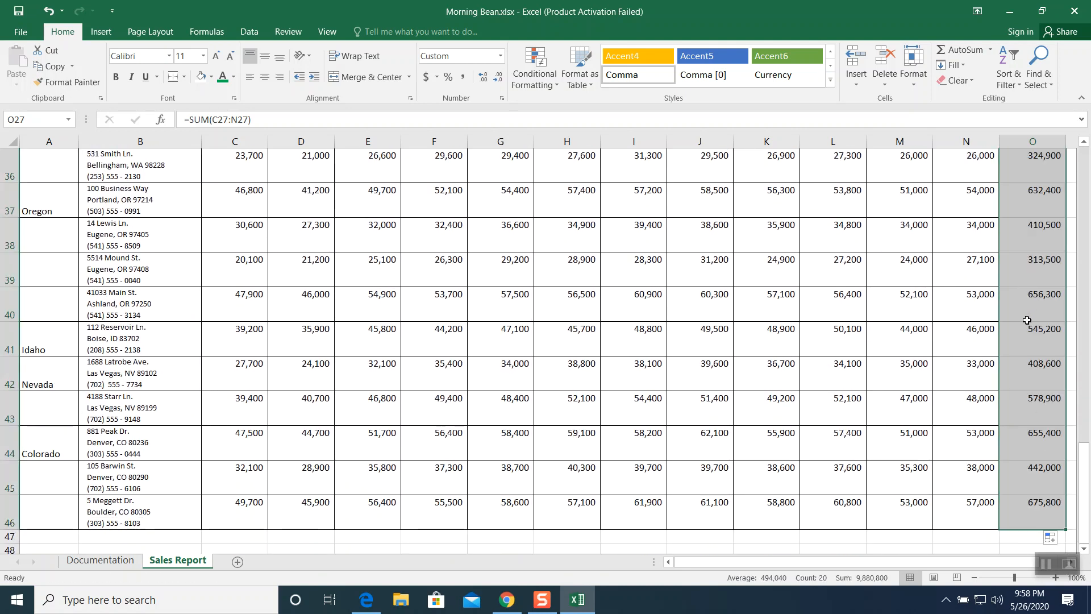
- Enter the label Total in cell B47 below the store list
scroll(774, 384, "down", 1)
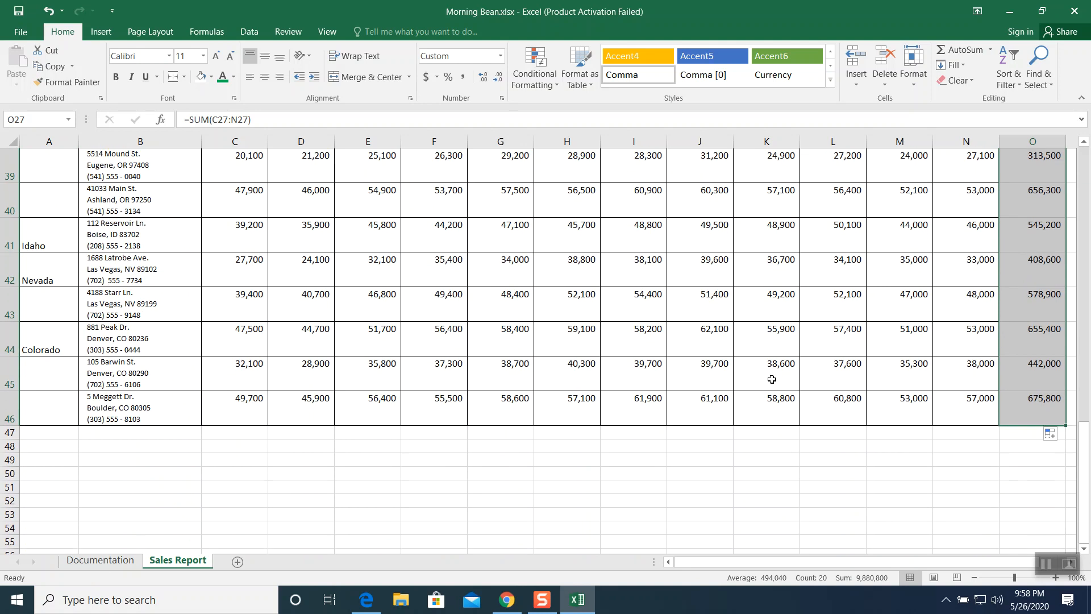
left_click(152, 431)
type("Total")
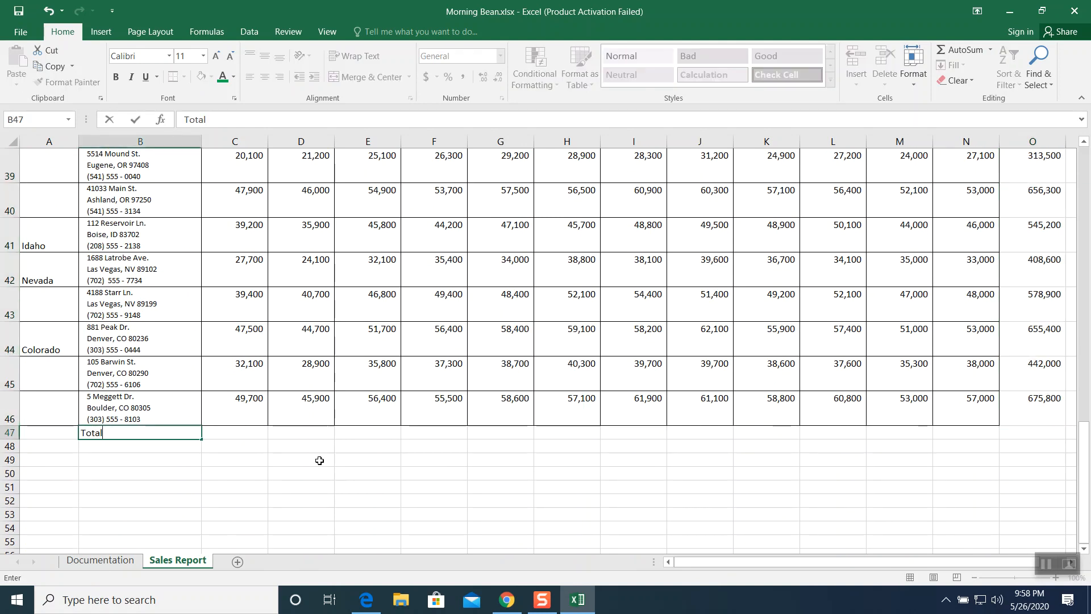
key("Return")
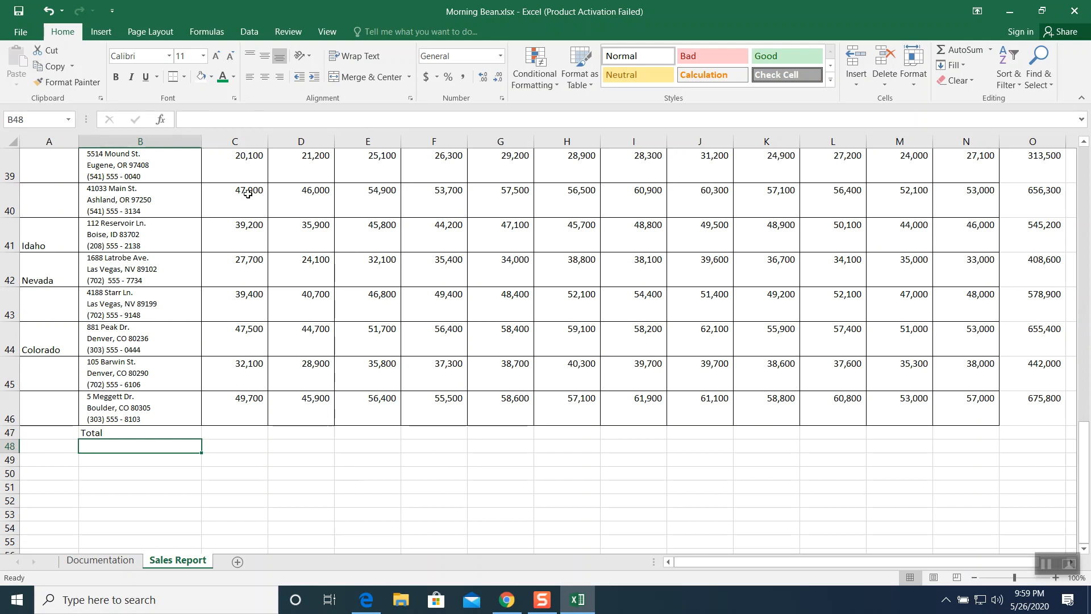
- AutoSum the January gross sales column into cell C47
left_click(974, 577)
left_click(974, 578)
left_click(974, 577)
left_click(974, 578)
left_click(974, 578)
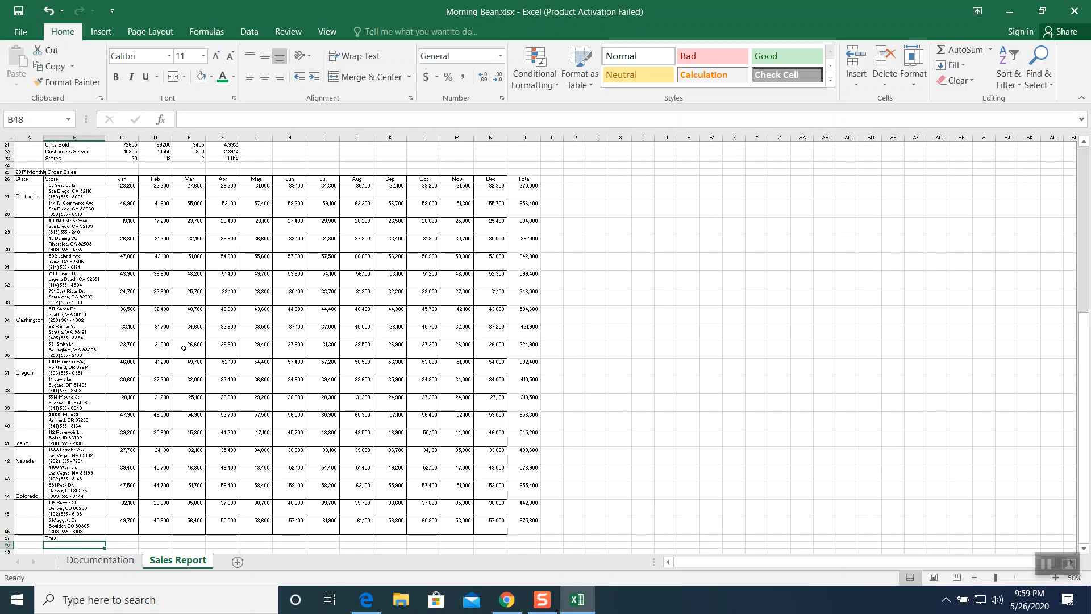
left_click(117, 537)
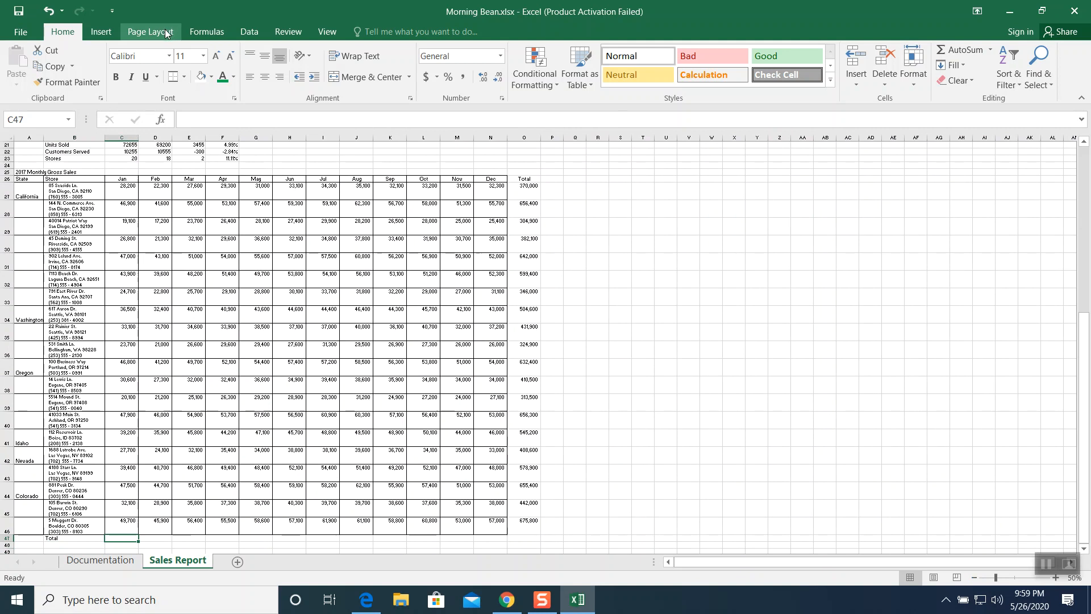
left_click(948, 49)
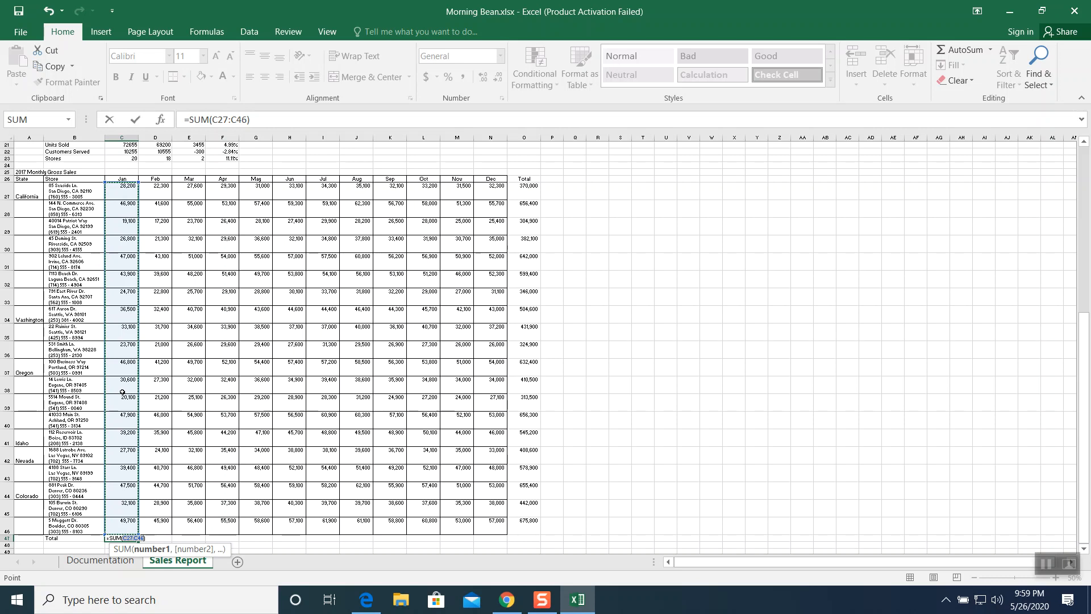
key("Return")
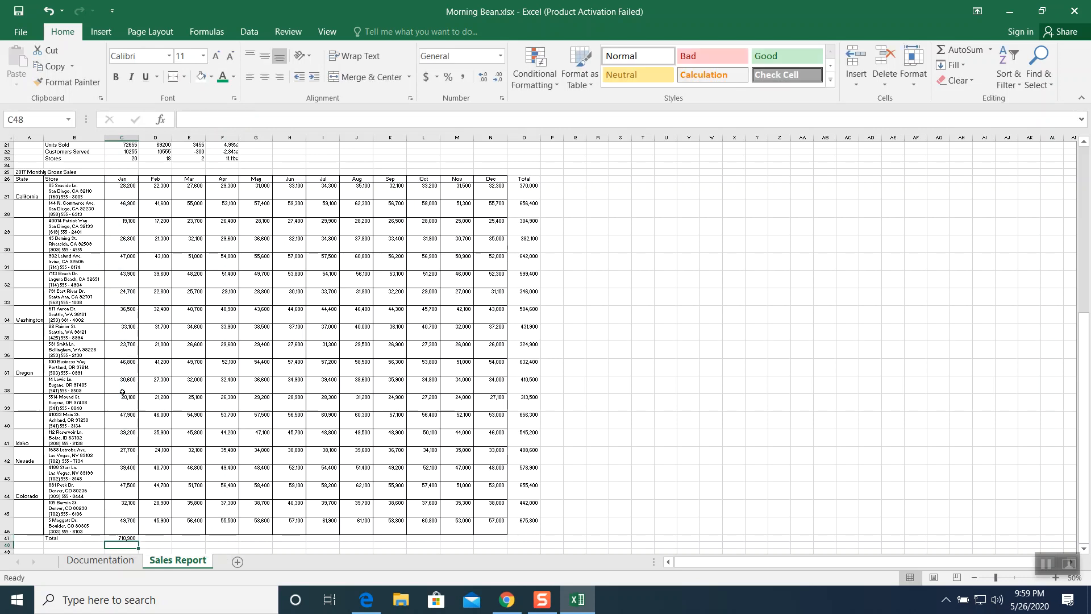
- Fill the C47 total formula across row 47 through column O
left_click(1056, 580)
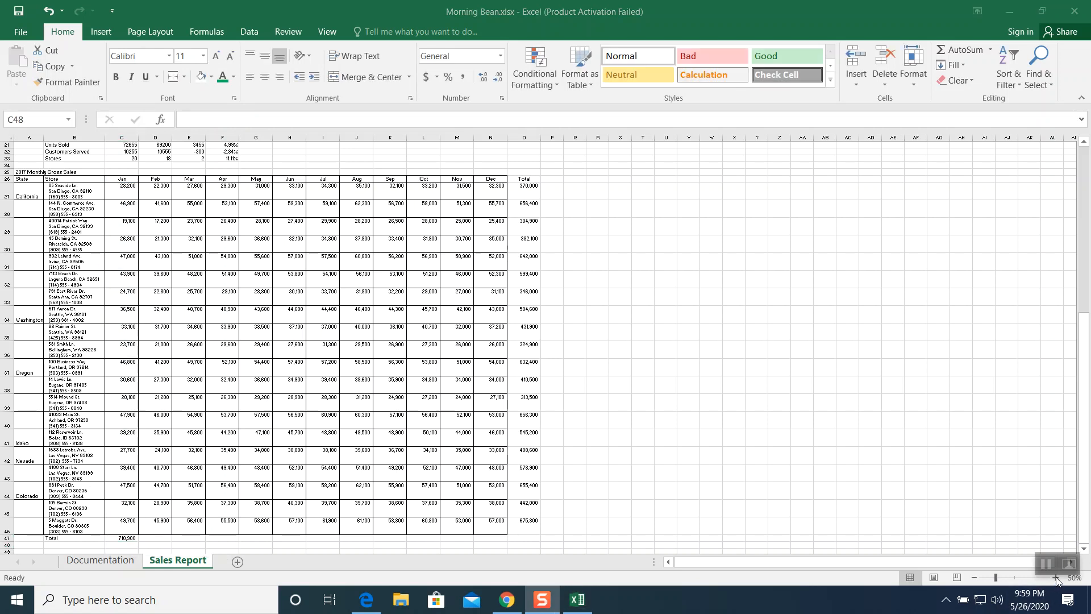
left_click(1015, 578)
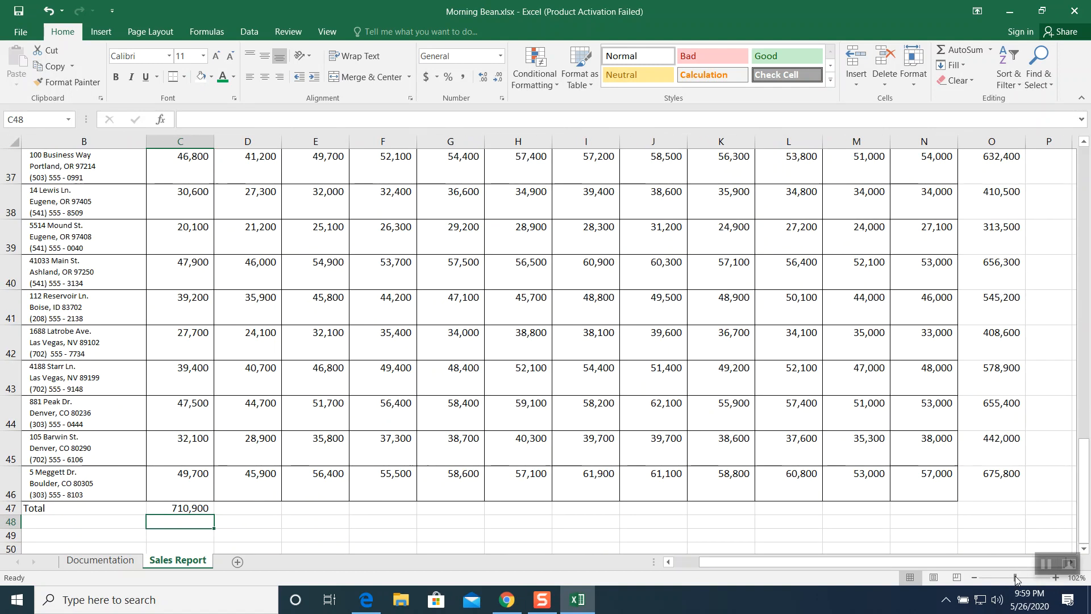
left_click(188, 505)
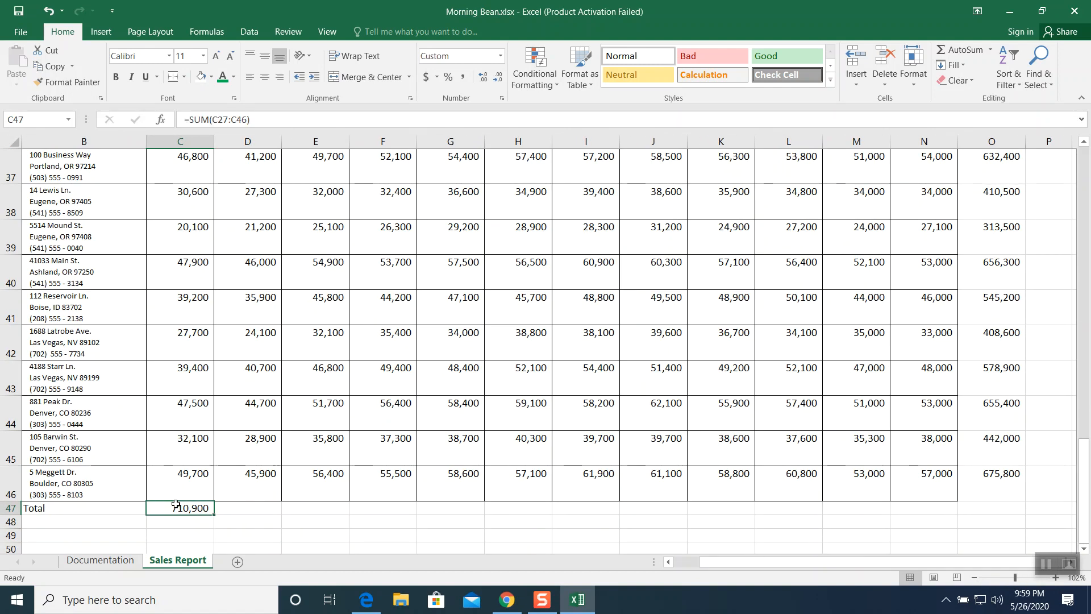
left_click_drag(214, 515, 1009, 508)
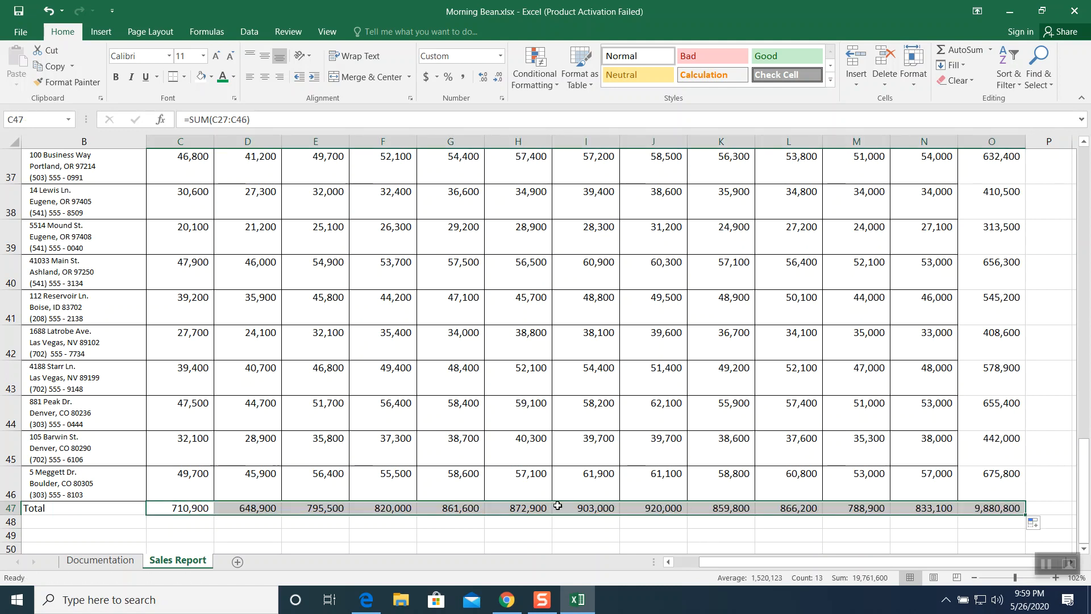
- Review the grand total formula in O47 and the surrounding totals table
scroll(703, 484, "down", 1)
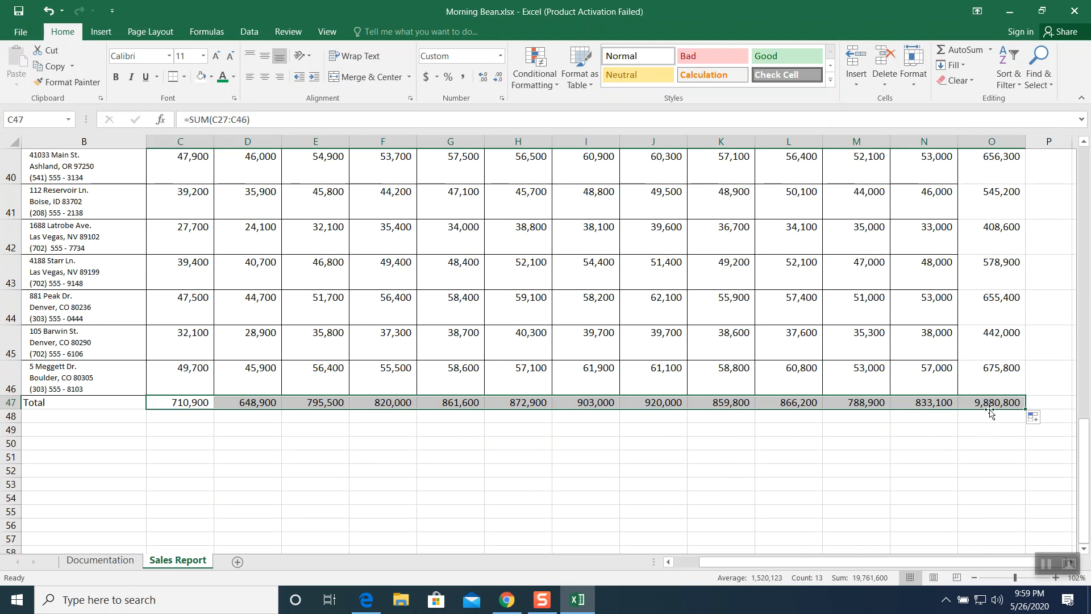
left_click(992, 405)
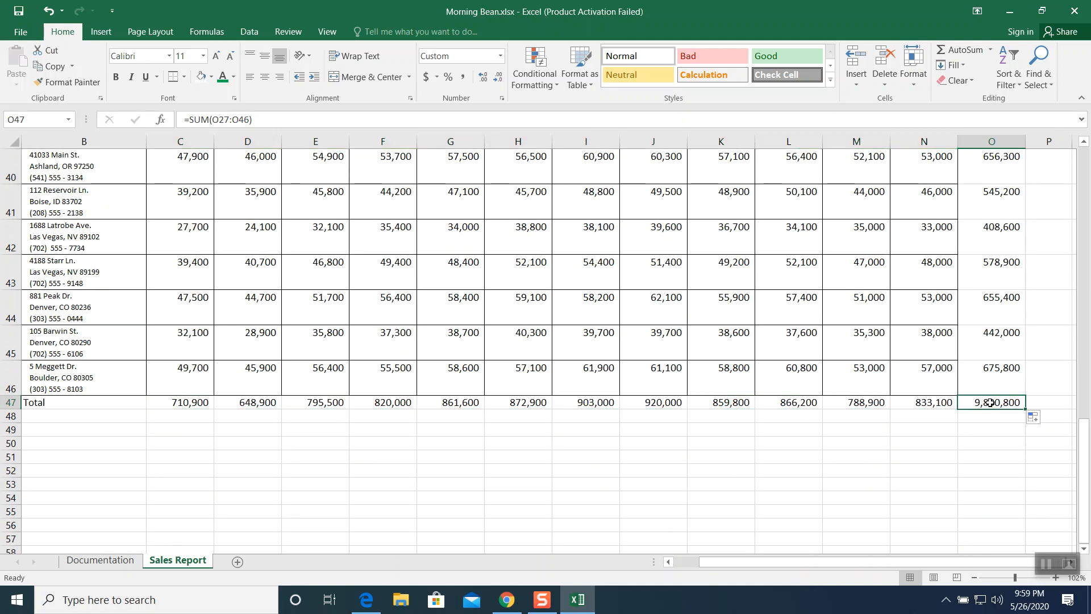
scroll(650, 369, "up", 12)
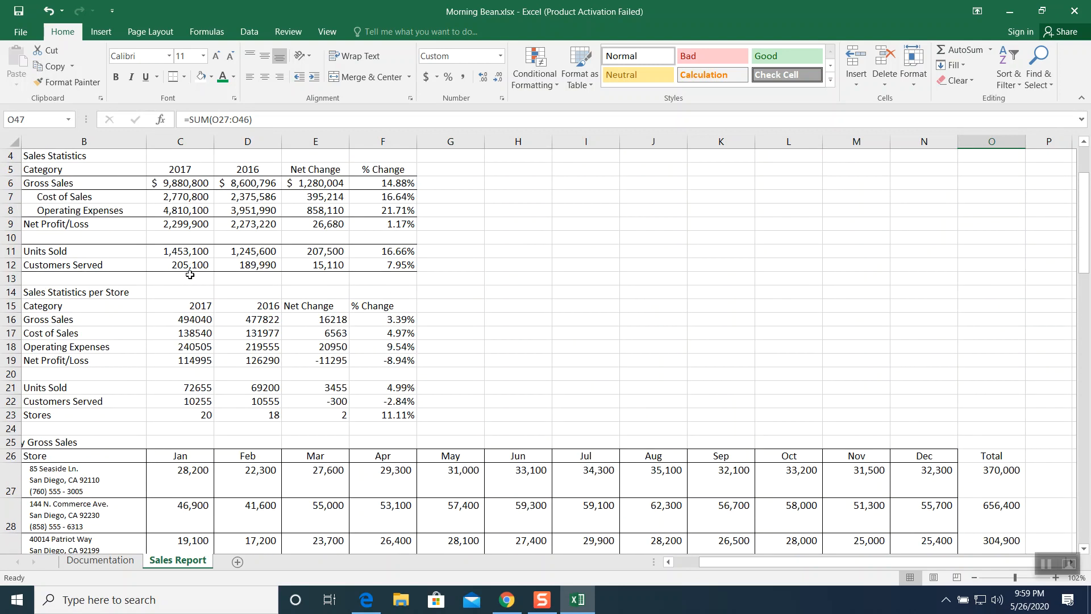
scroll(771, 400, "down", 8)
scroll(850, 429, "down", 4)
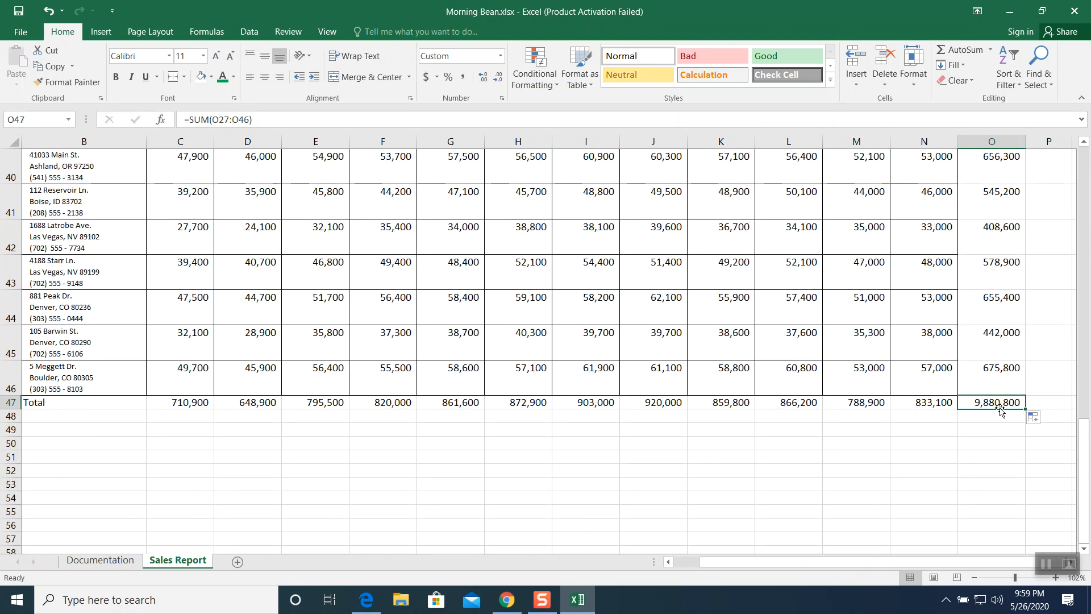
left_click(1047, 564)
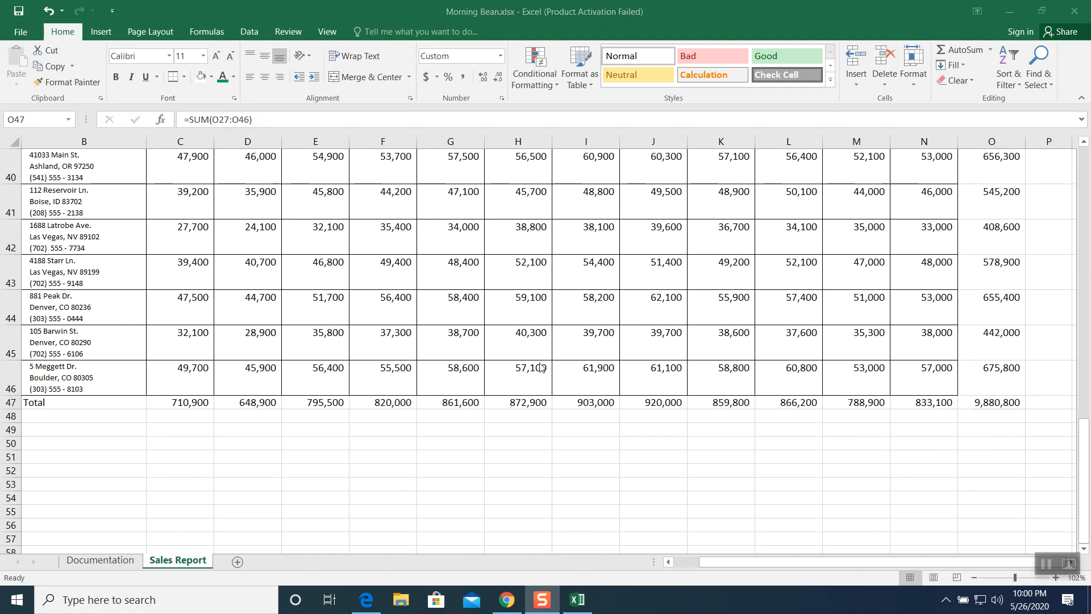
left_click(539, 335)
scroll(535, 331, "up", 3)
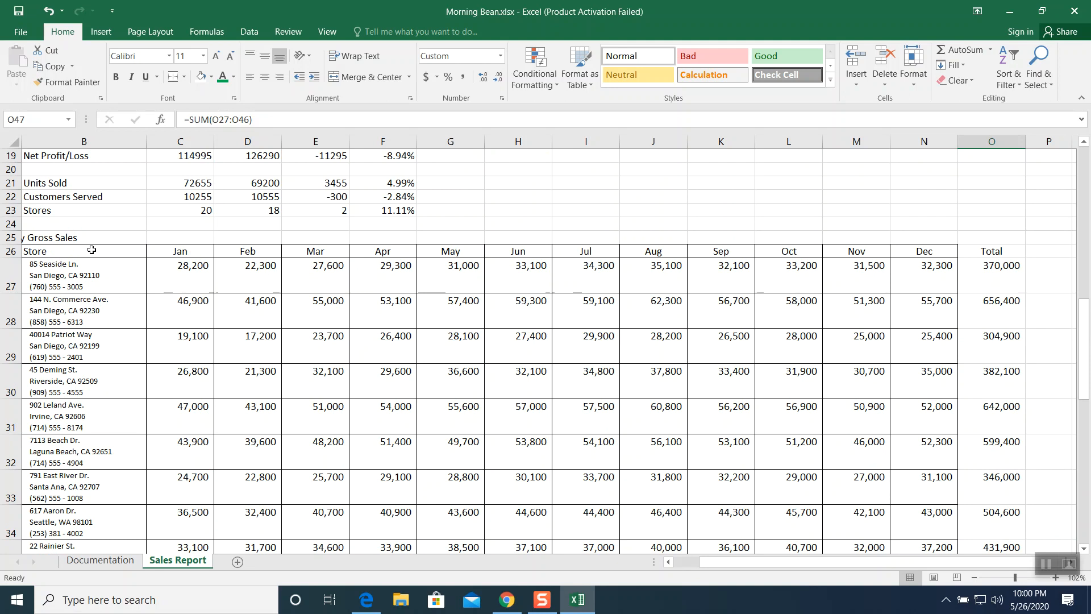
- Apply all borders to the monthly gross sales table B26:O47
left_click_drag(91, 250, 977, 473)
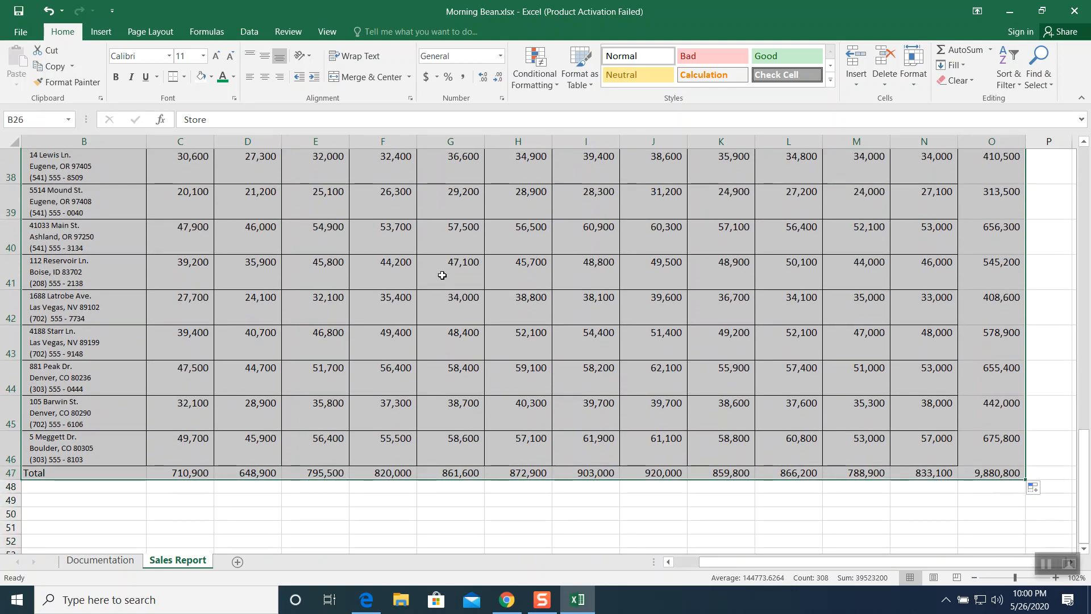
left_click(184, 77)
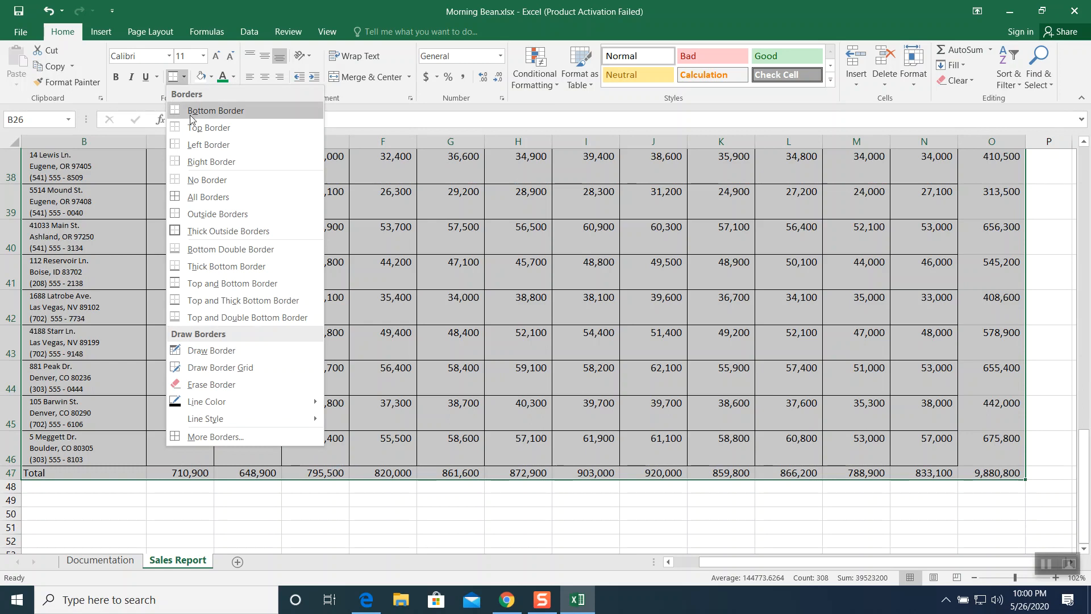
left_click(193, 196)
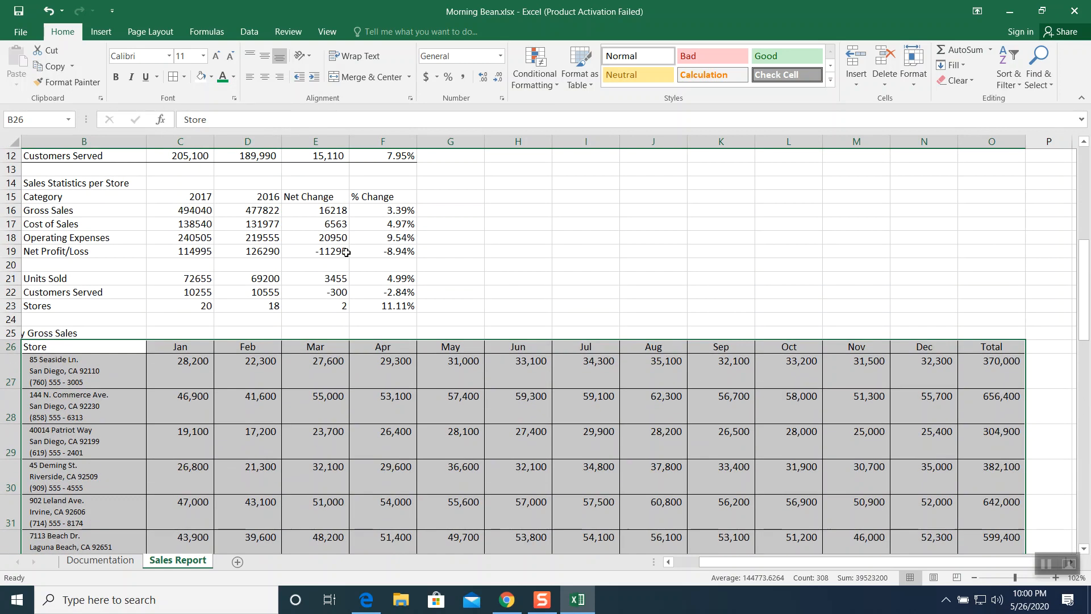
left_click(778, 420)
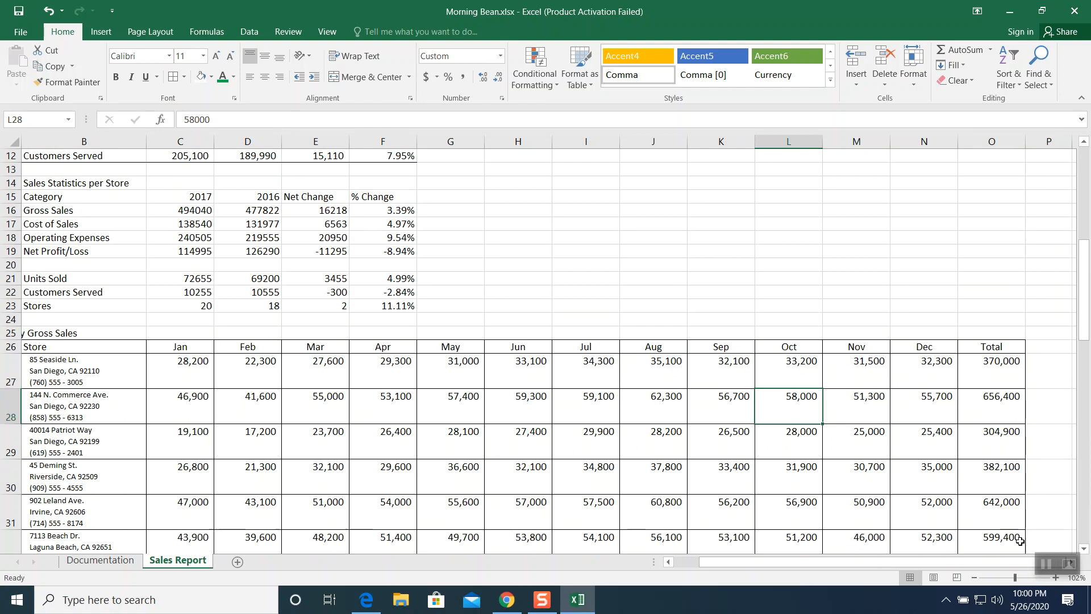
- Merge and center the California state label across cells A27:A33
left_click(1044, 567)
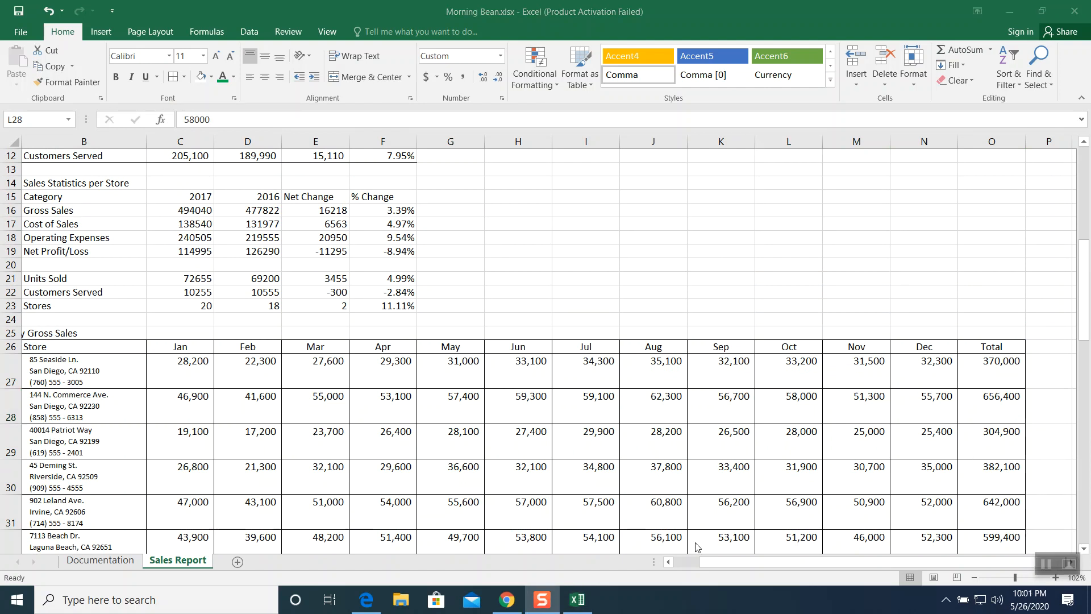
left_click(714, 563)
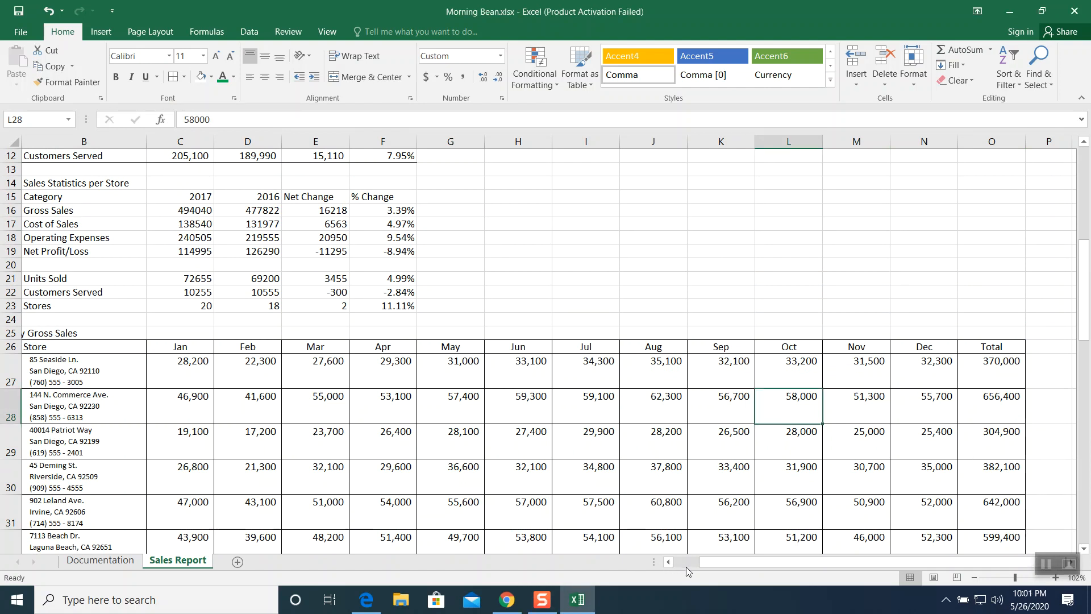
left_click(669, 562)
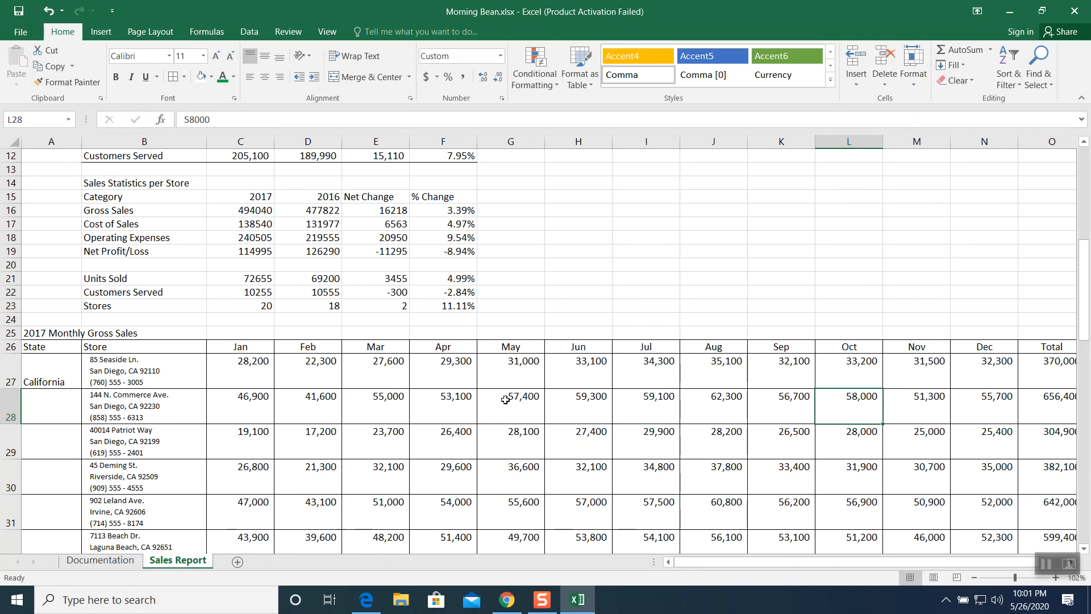
left_click(47, 369)
scroll(163, 364, "down", 3)
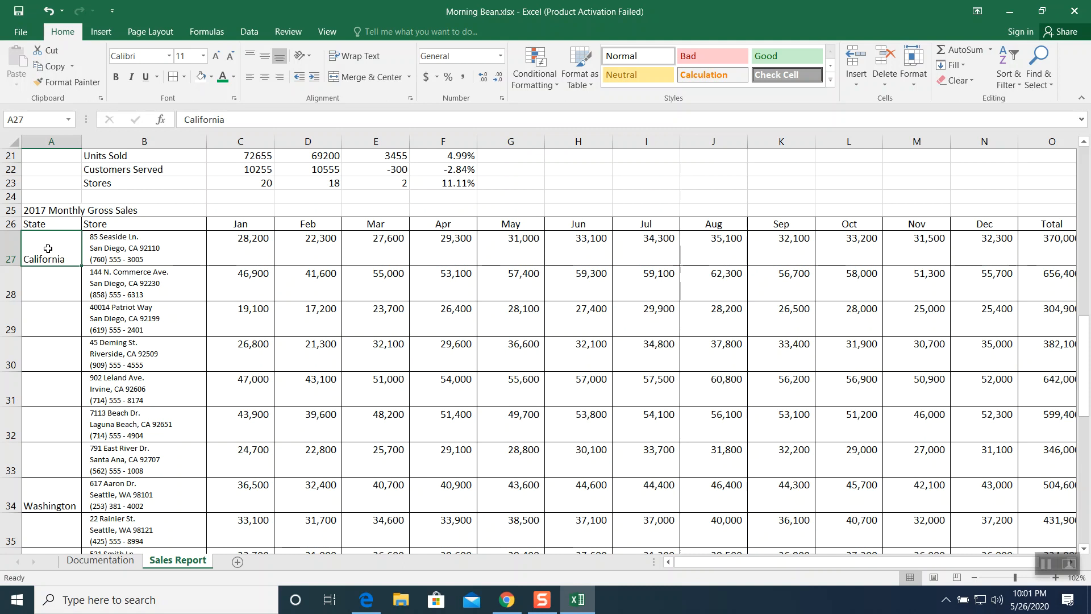
left_click_drag(48, 248, 36, 459)
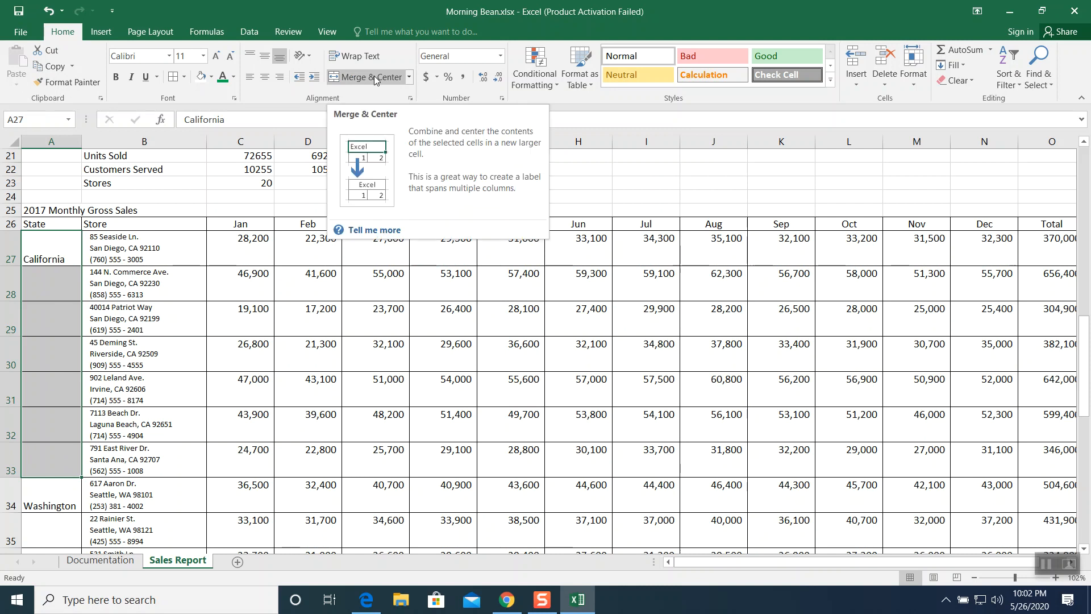
left_click(409, 78)
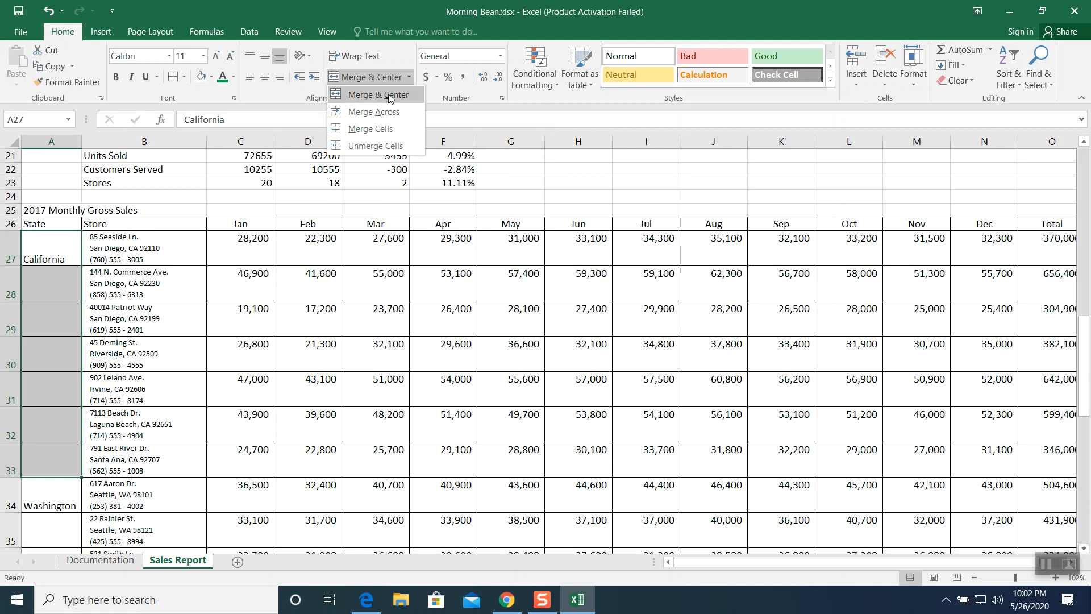
left_click(390, 96)
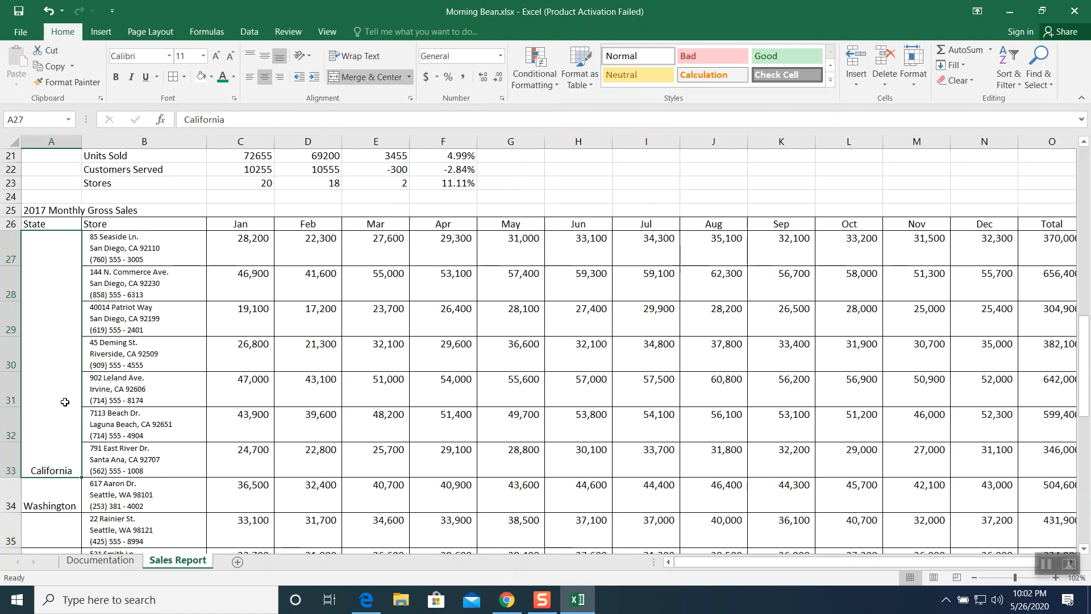
- Rotate the merged California label's text upward and center it vertically
left_click(310, 59)
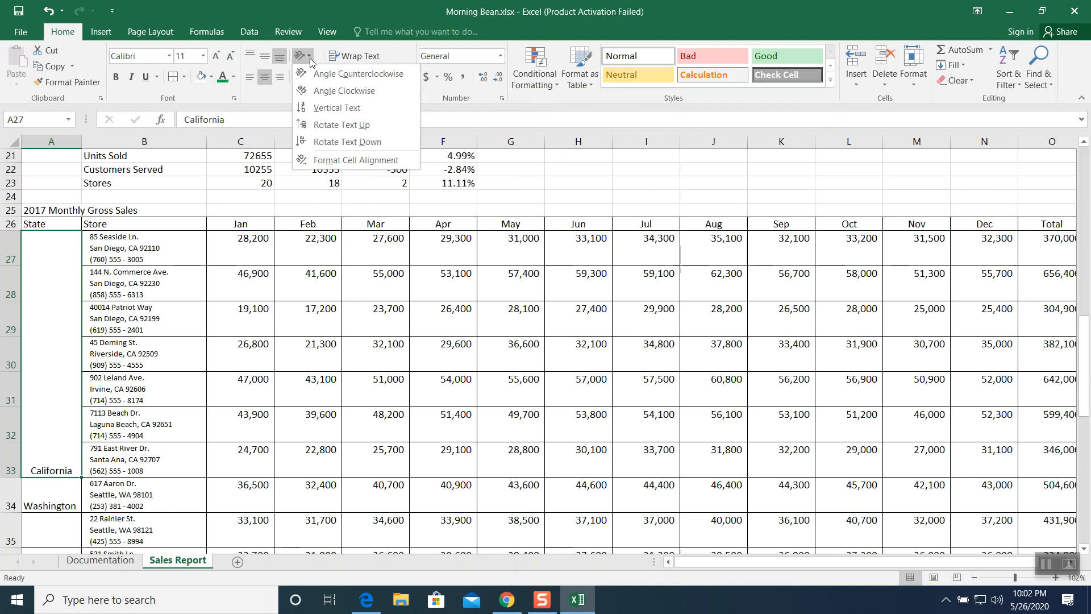
left_click(321, 129)
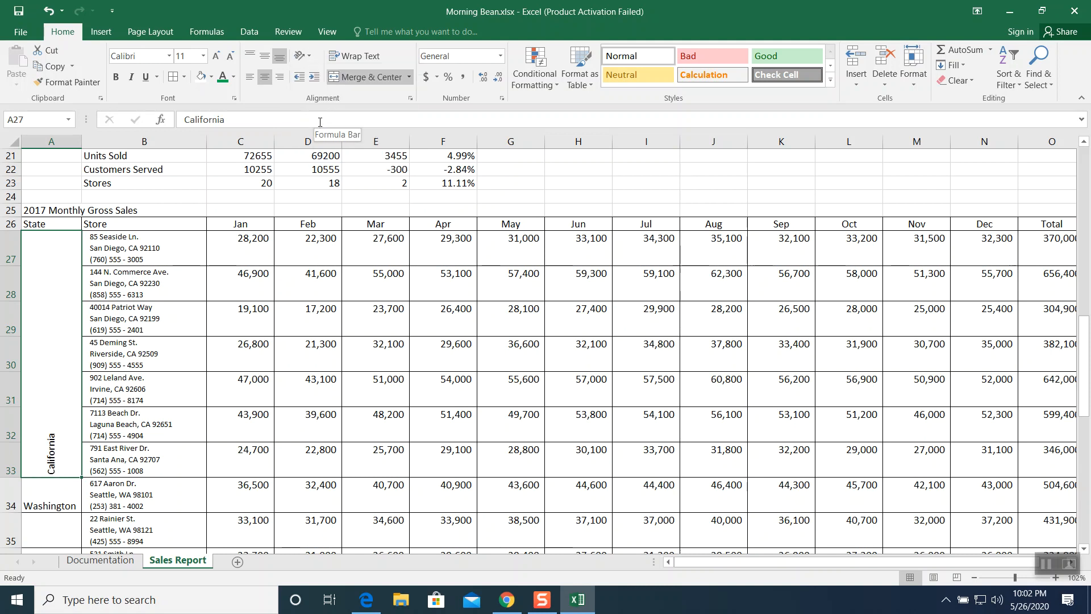
left_click(264, 59)
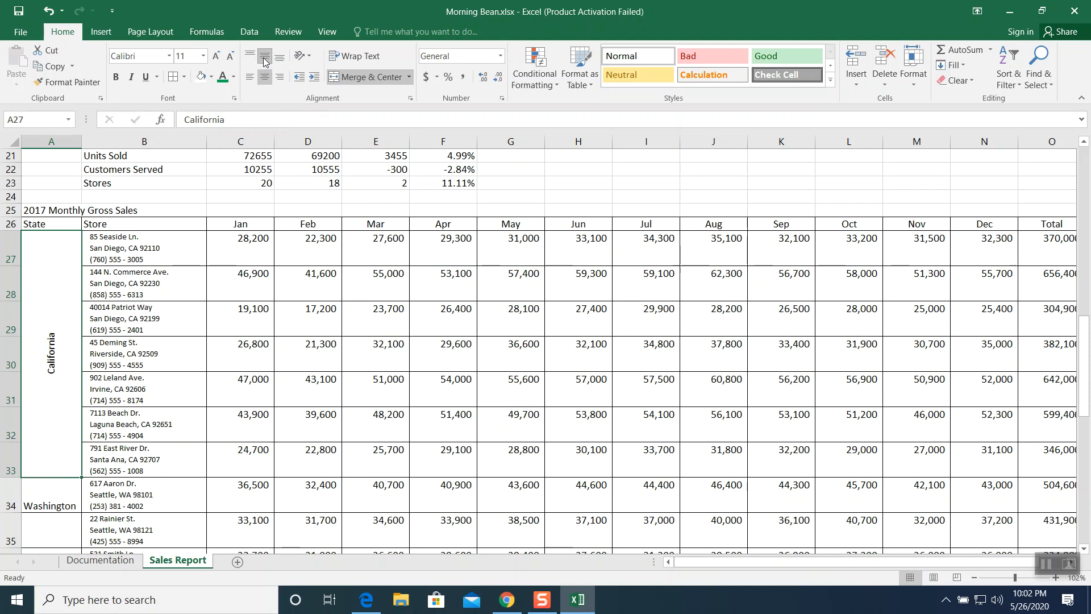
- Format the California label with 18 pt font size, a gold fill and white text
left_click(206, 57)
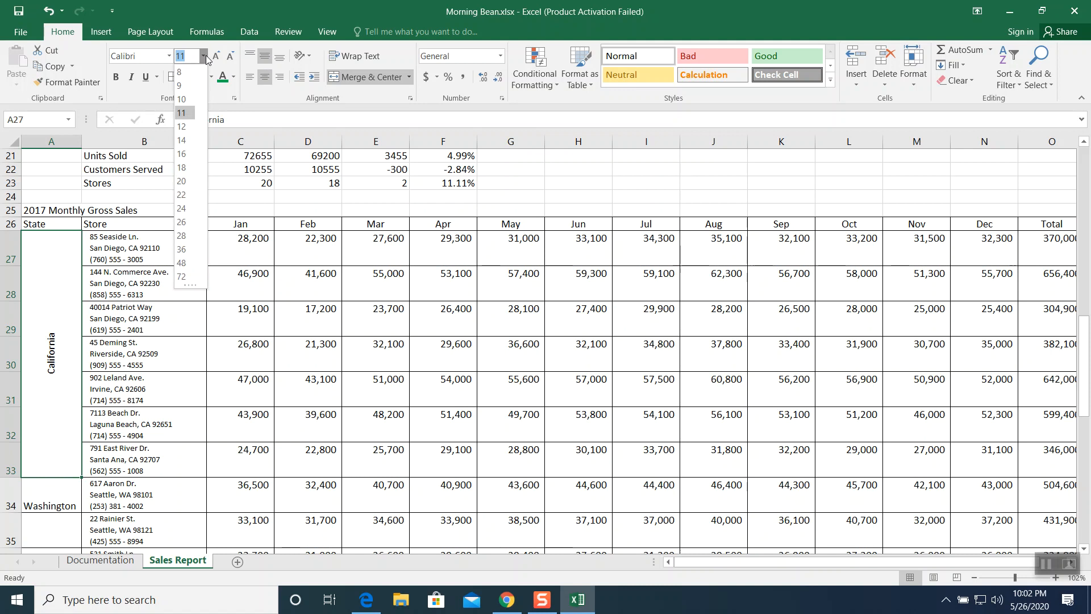
left_click(179, 168)
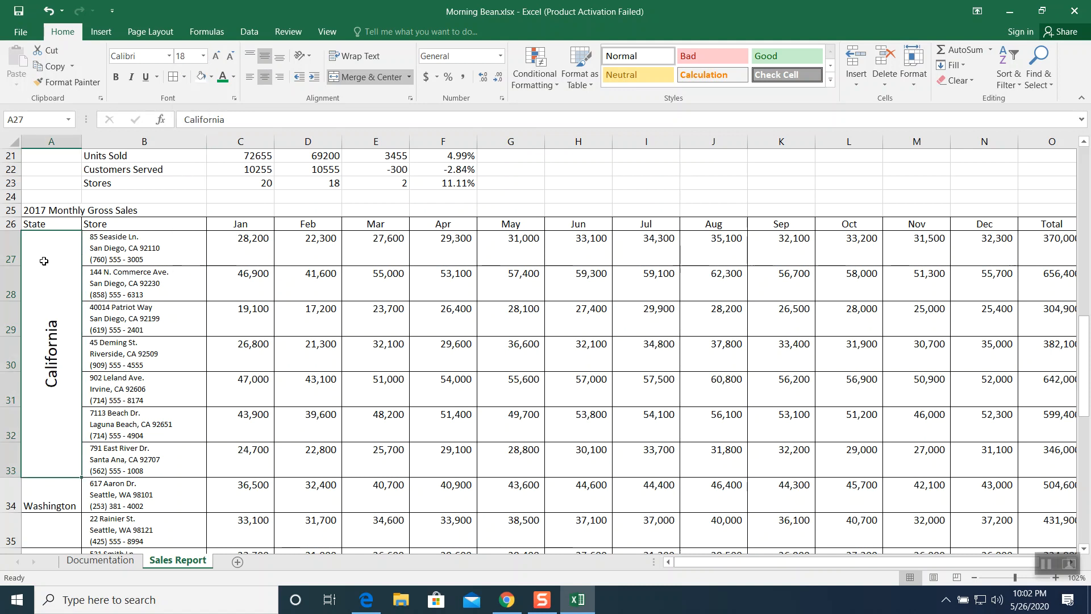
left_click(212, 78)
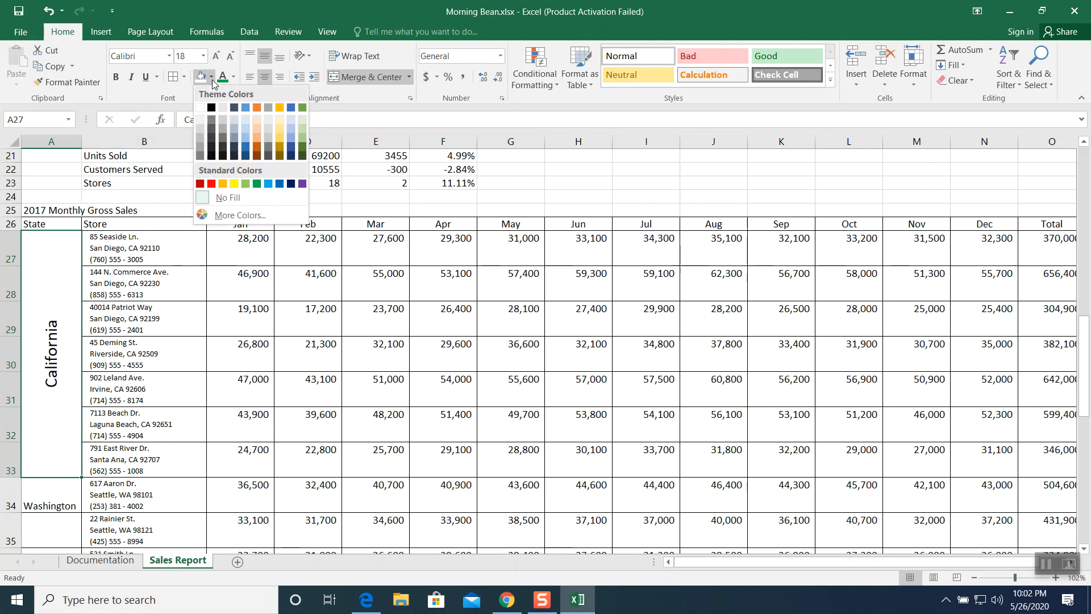
left_click(279, 109)
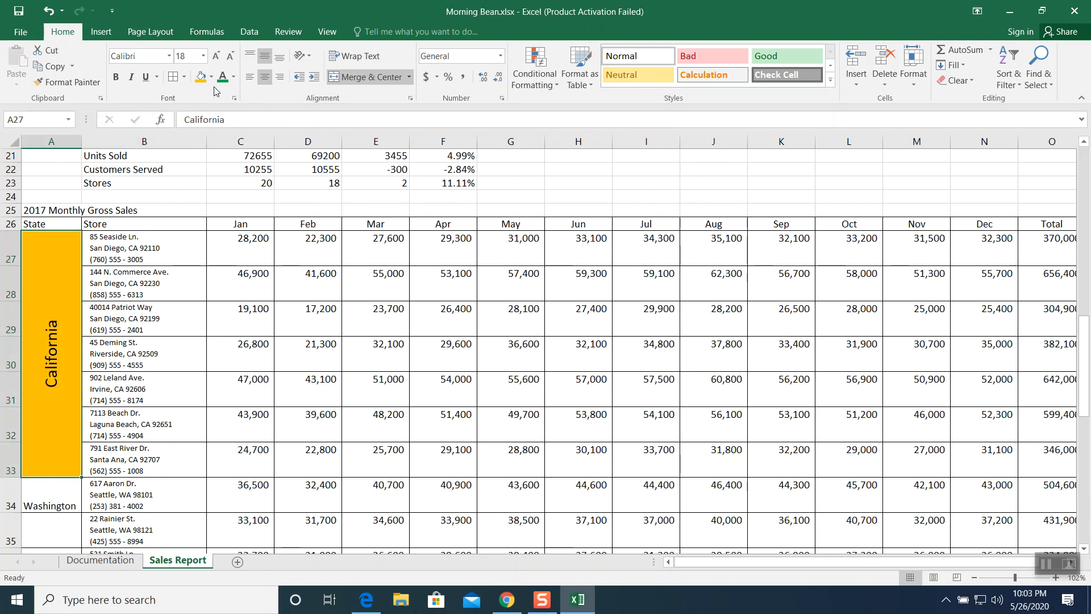
left_click(233, 77)
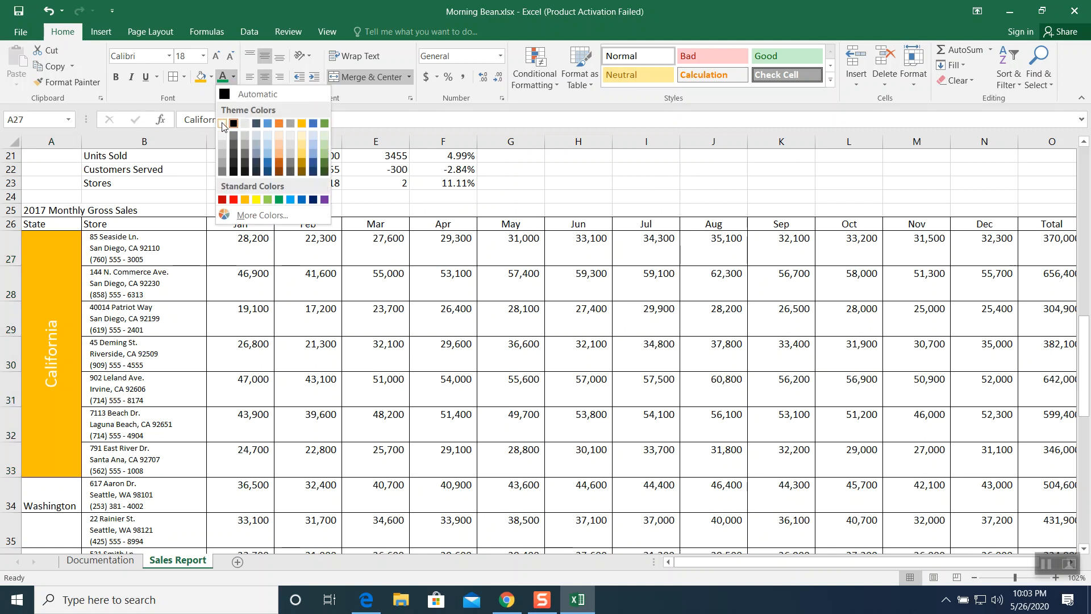
left_click(223, 124)
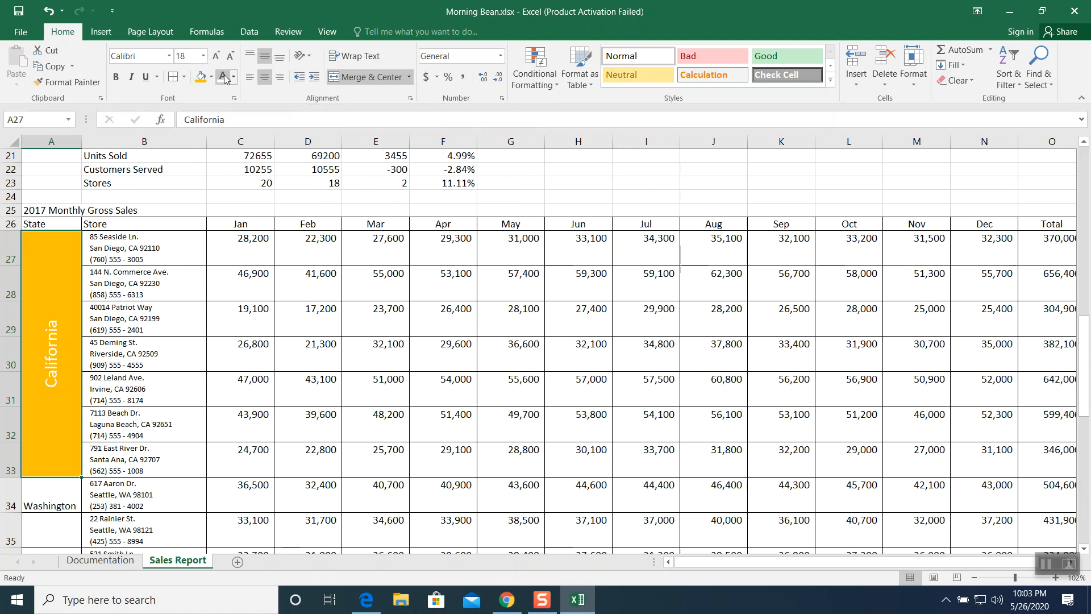
- Merge and center the Washington label across A34:A36 and rotate its text upward
scroll(51, 327, "down", 3)
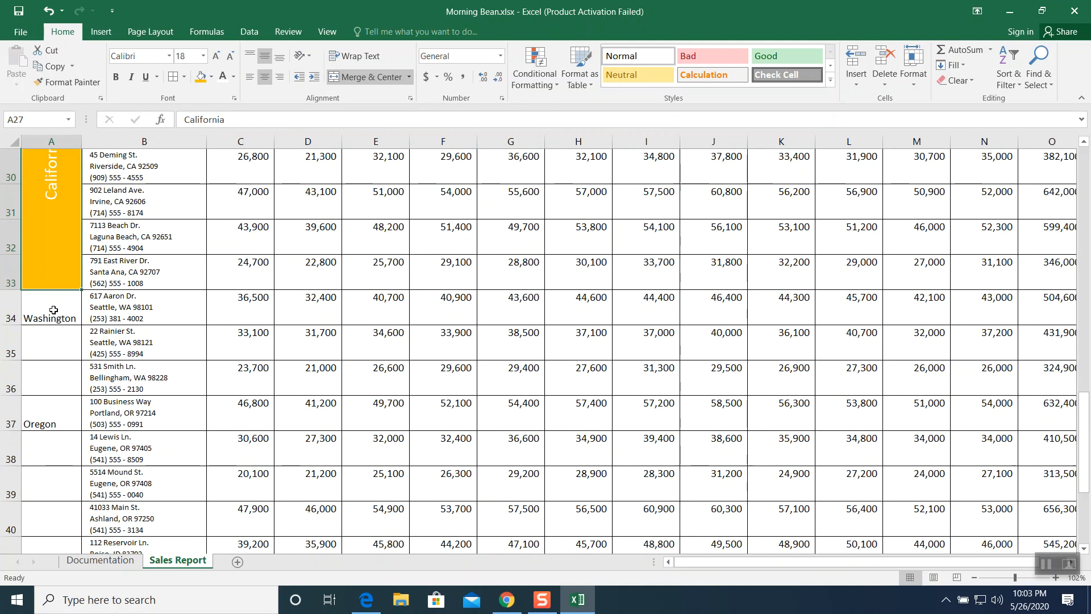
left_click_drag(52, 308, 48, 372)
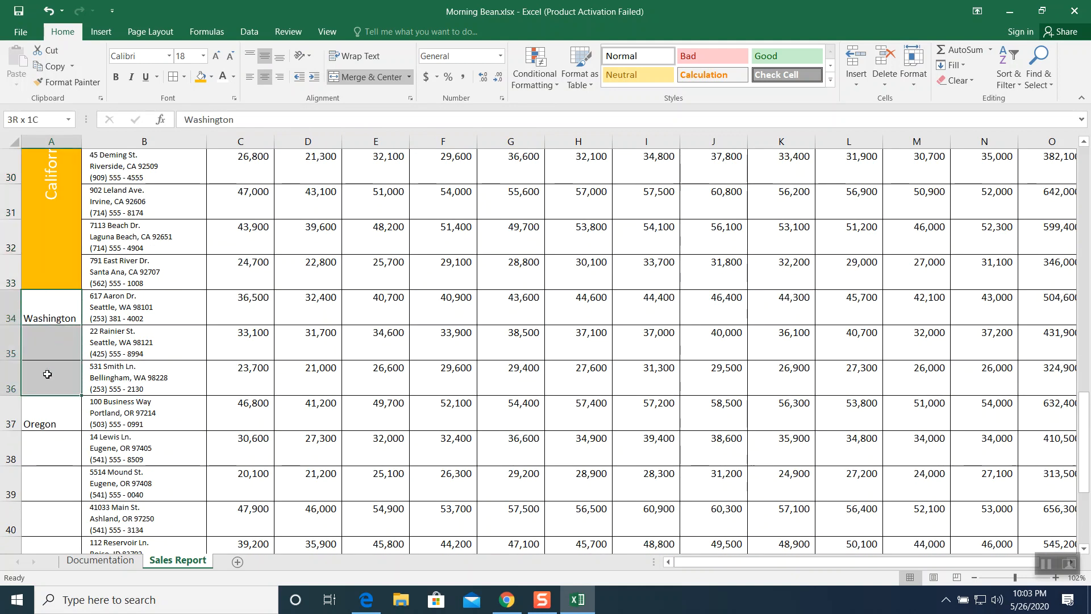
left_click(348, 77)
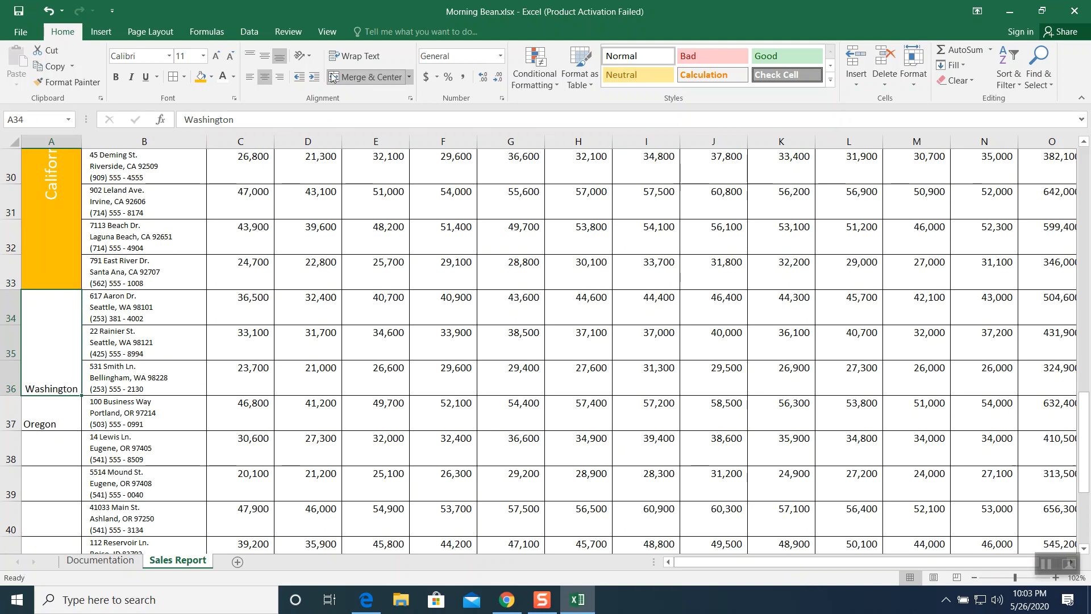
left_click(308, 56)
left_click(327, 123)
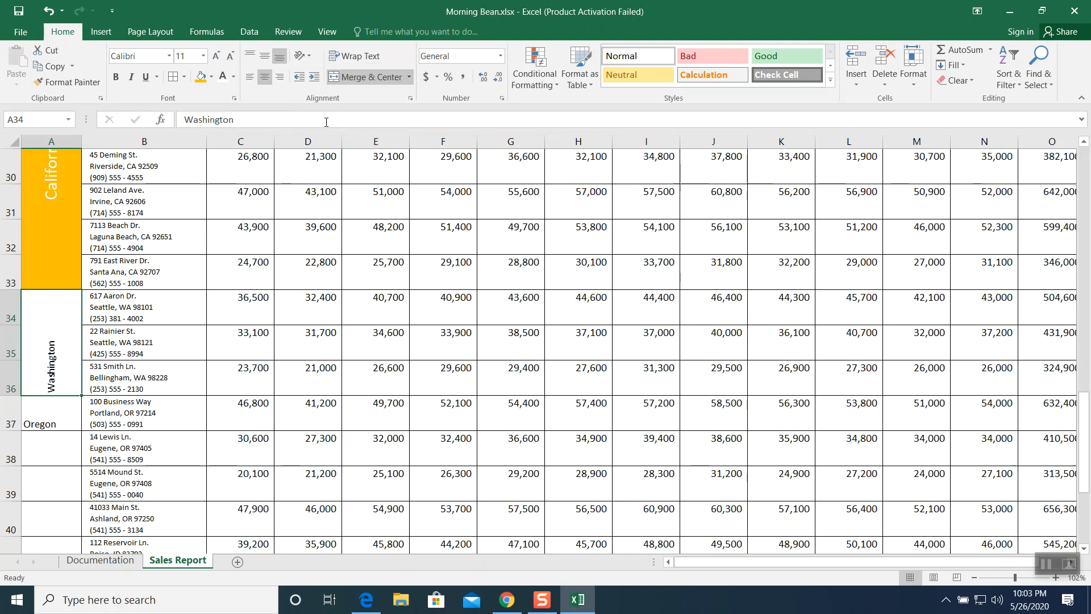
- Format the Washington label in 18 pt, centered vertically, with a gold fill and white text
left_click(203, 58)
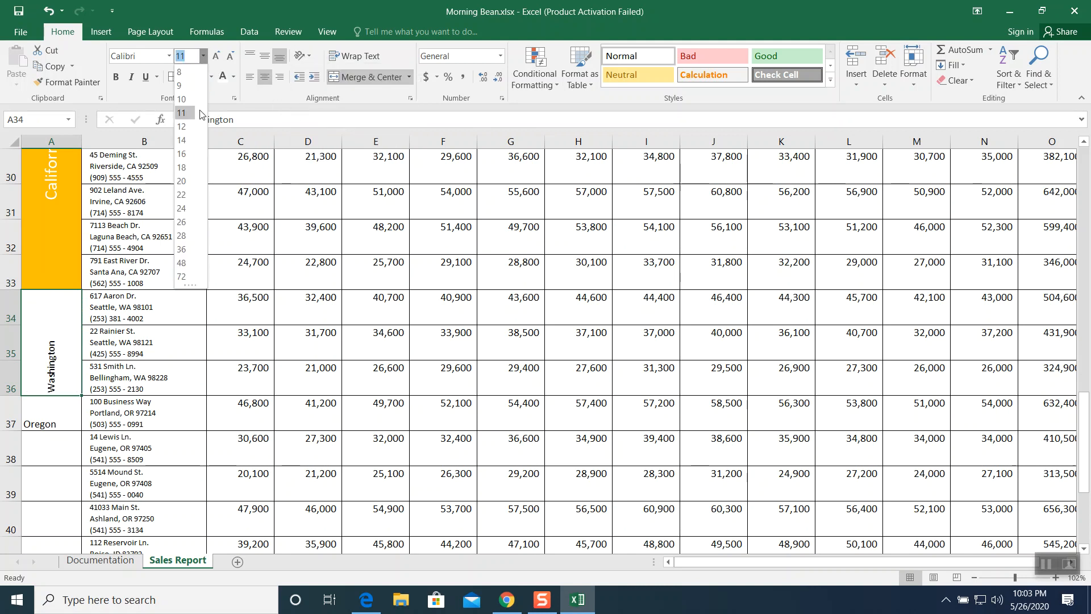
left_click(186, 149)
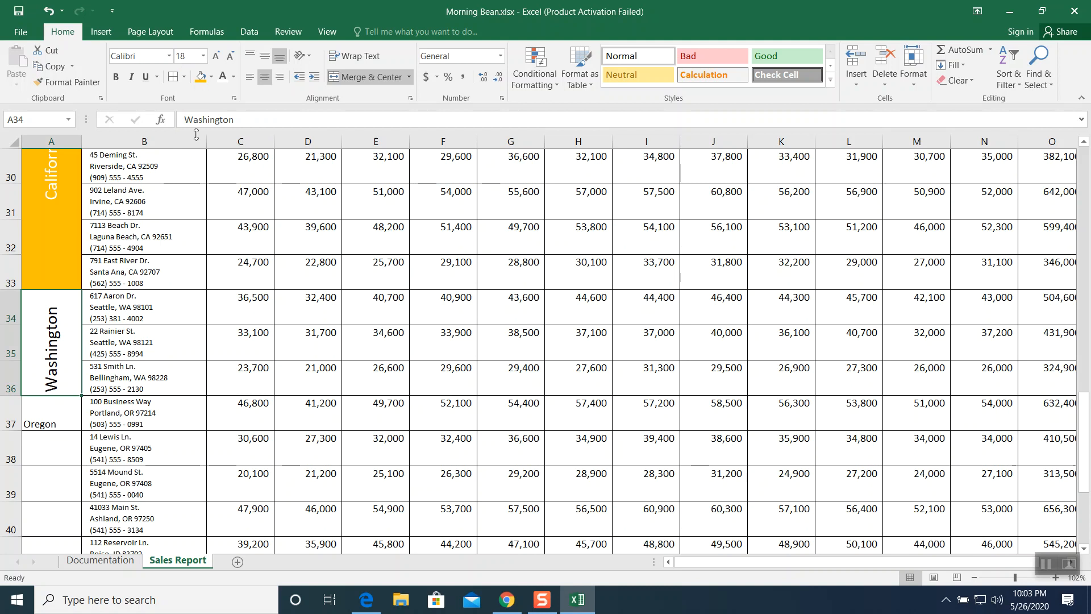
left_click(264, 56)
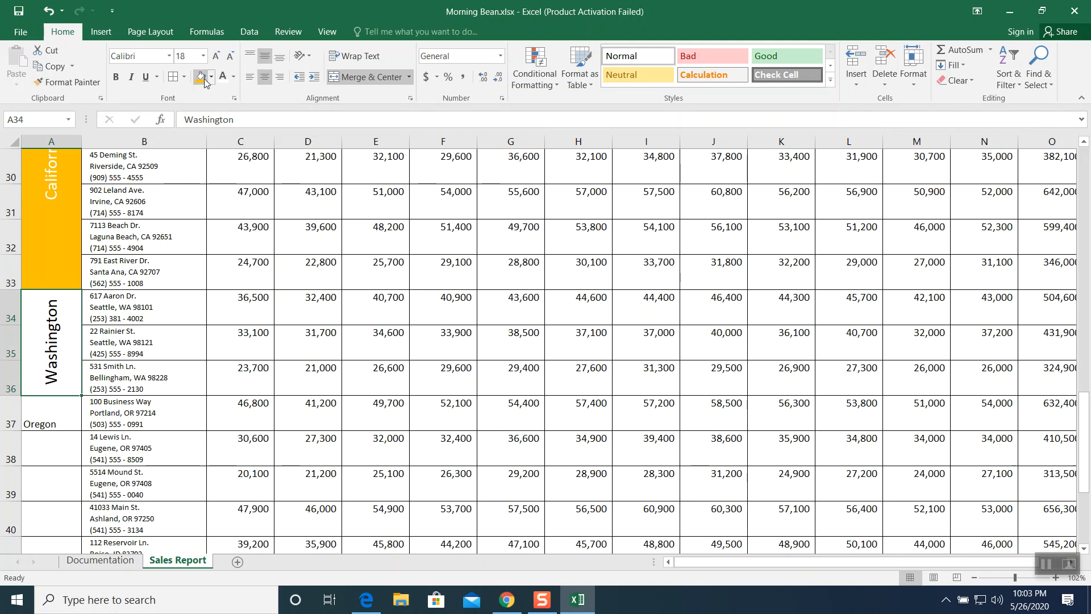
left_click(204, 80)
left_click(223, 78)
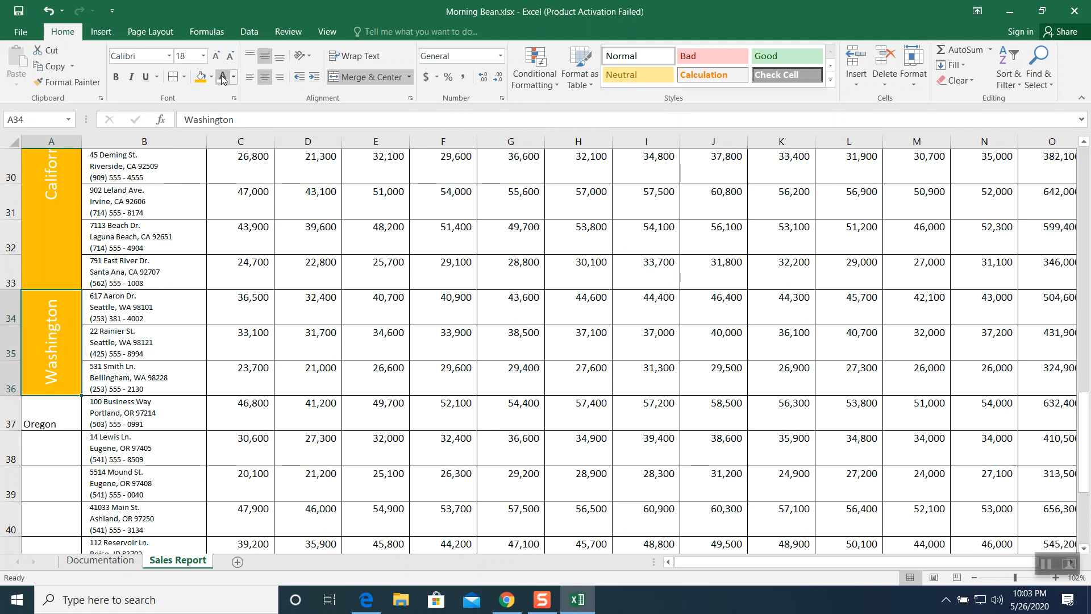
- Merge and center the Oregon label across A37:A40 and rotate its text upward
scroll(193, 278, "down", 1)
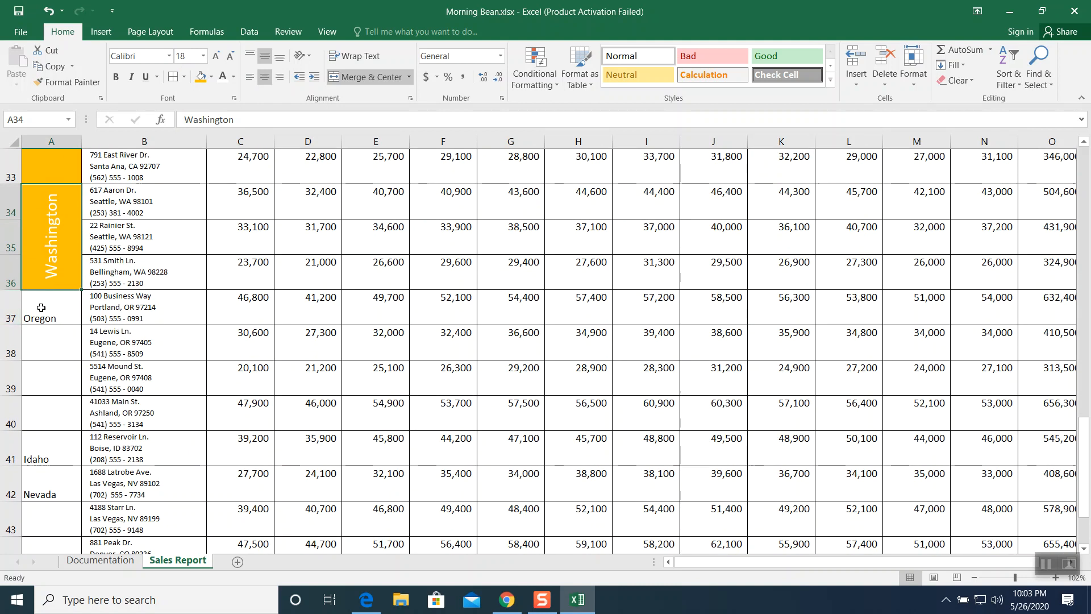
left_click_drag(41, 308, 50, 401)
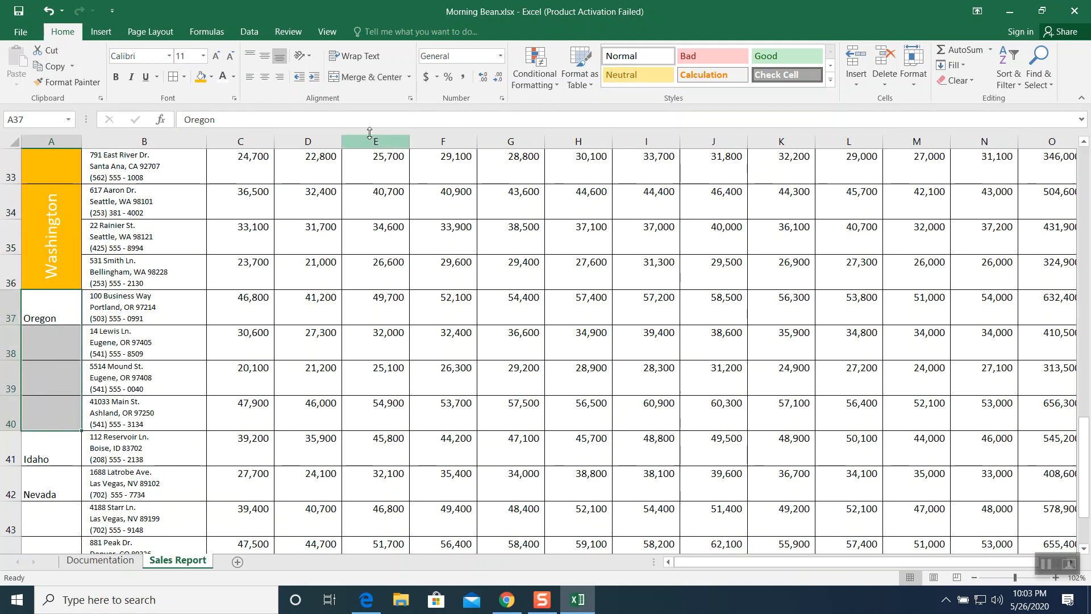
left_click(367, 78)
left_click(301, 55)
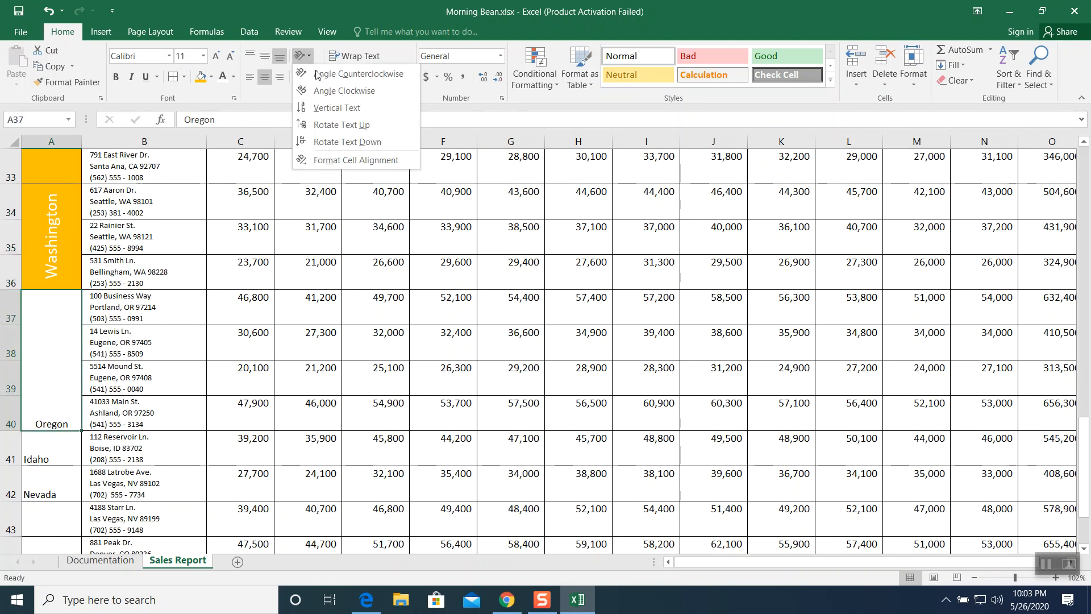
left_click(322, 127)
- Format the Oregon label centered vertically in 18 pt, with a gold fill and white text
left_click(265, 57)
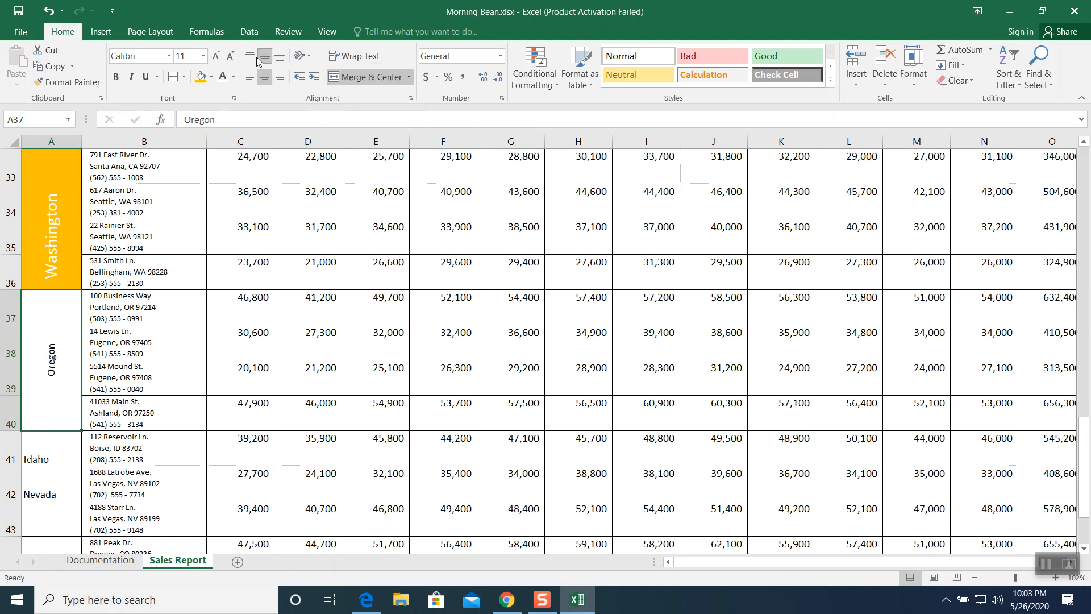
left_click(203, 56)
left_click(186, 168)
left_click(202, 79)
left_click(223, 76)
- Center the Idaho label in A41 horizontally and rotate its text upward
scroll(137, 248, "down", 2)
scroll(137, 249, "down", 1)
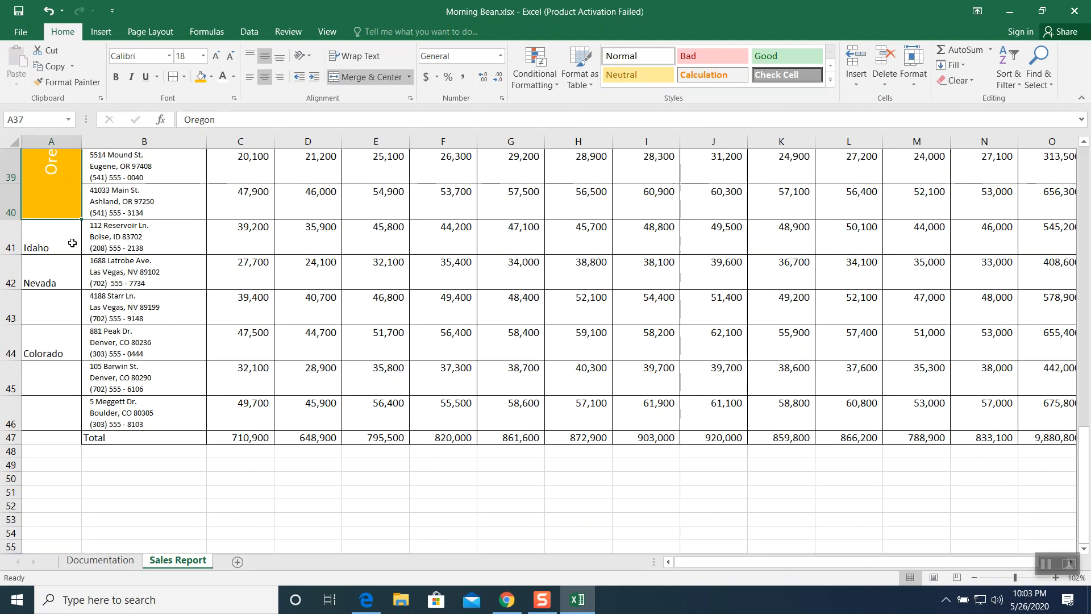
left_click(53, 245)
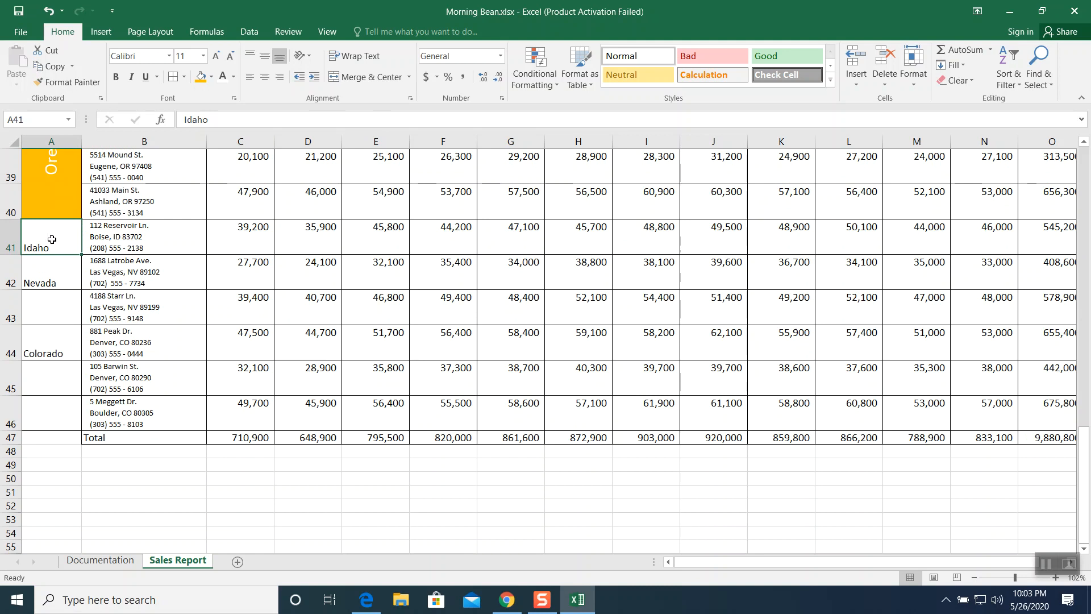
left_click(265, 77)
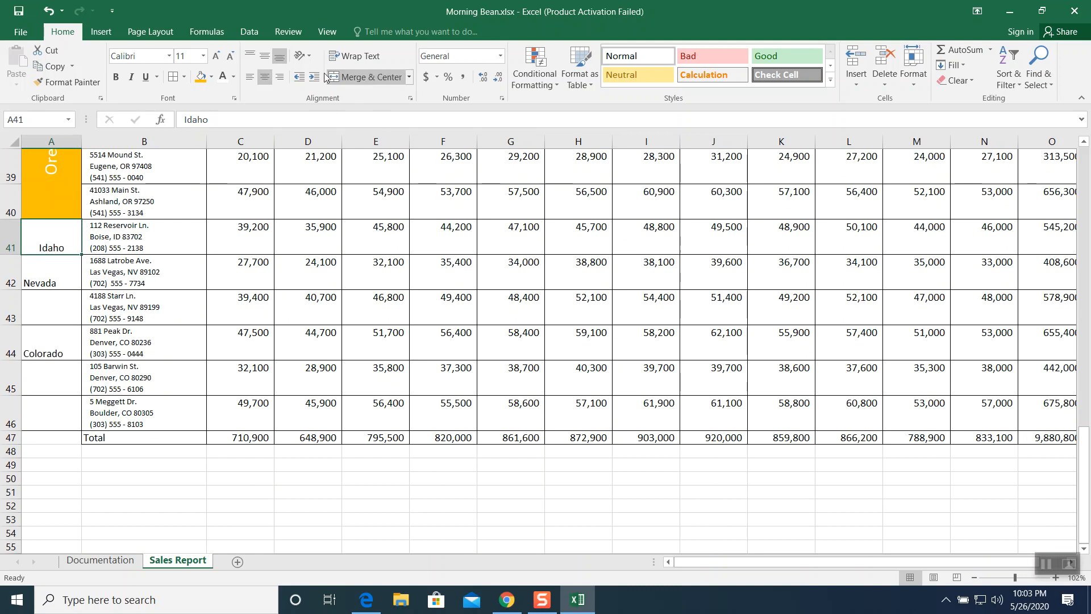
left_click(305, 56)
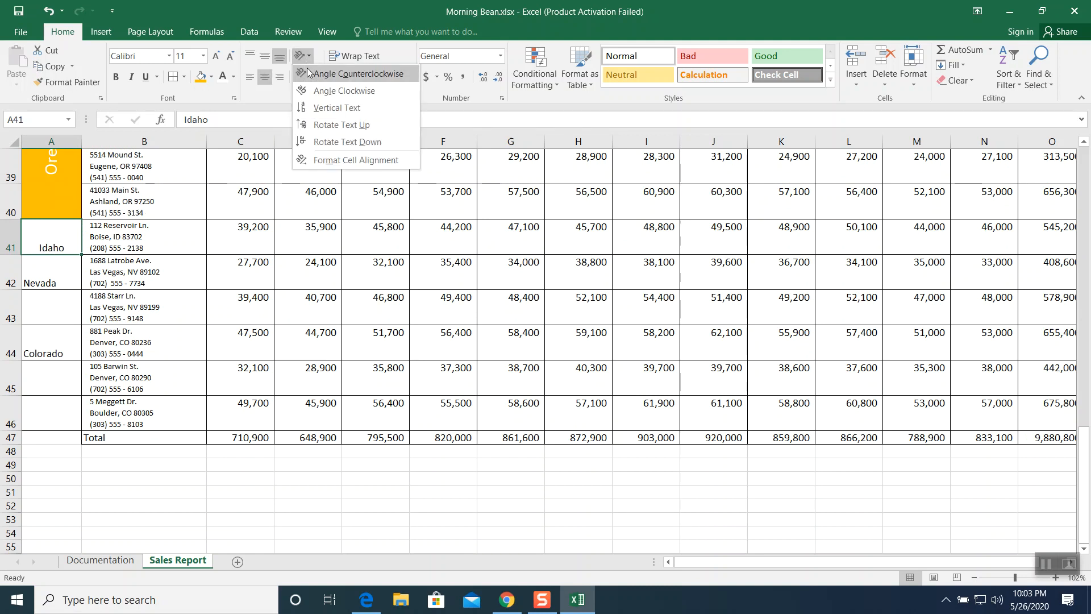
left_click(315, 121)
- Format the Idaho label centered vertically in 18 pt, with a gold fill and white text
left_click(264, 57)
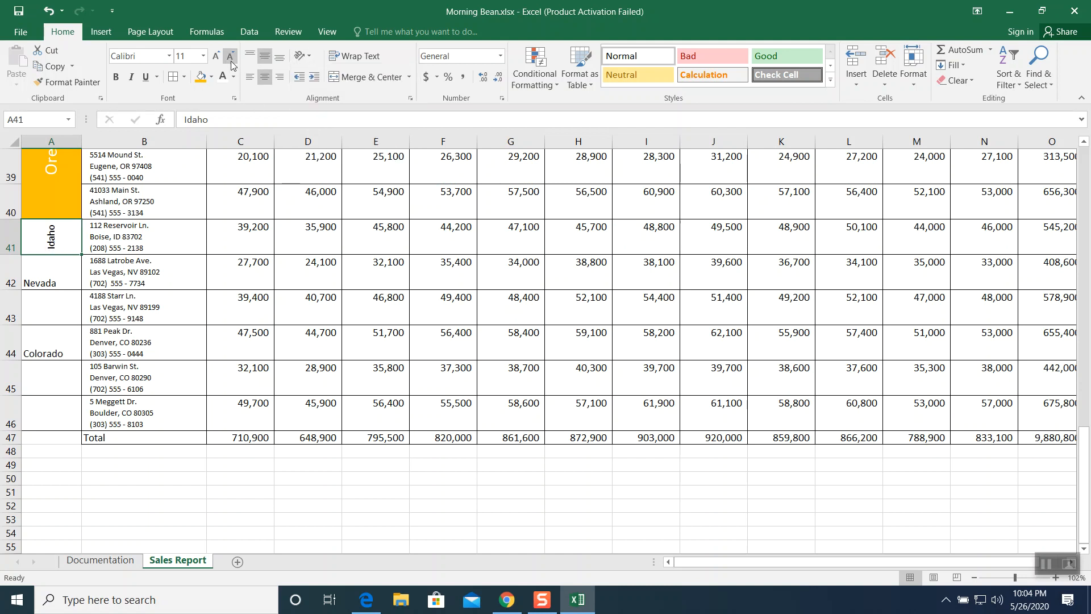
left_click(199, 57)
left_click(203, 56)
left_click(186, 167)
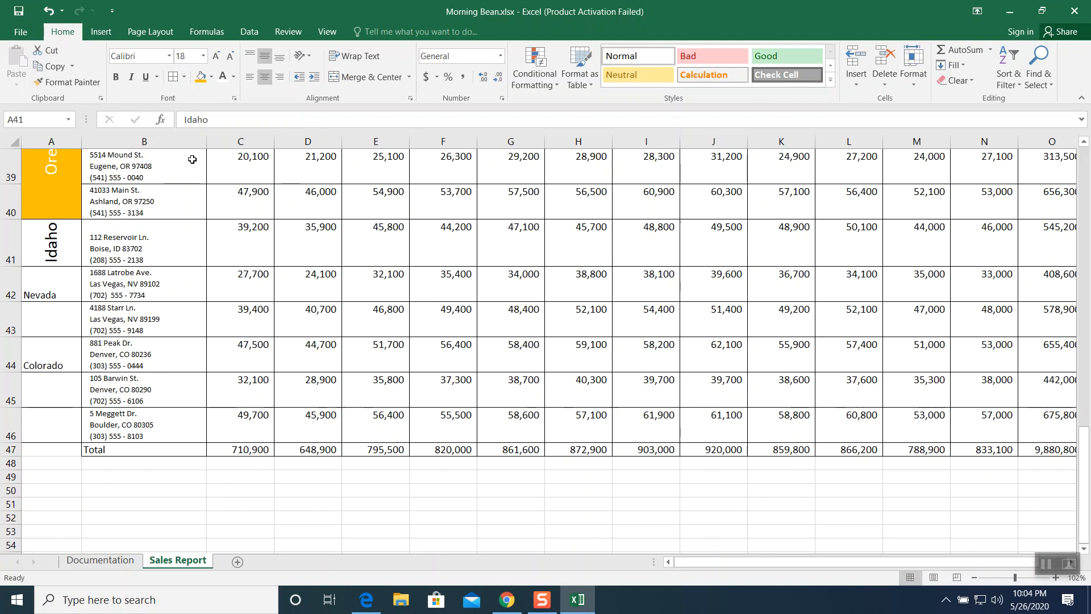
left_click(203, 77)
left_click(222, 77)
- Merge and center the Nevada label across A42:A43 and rotate its text upward
left_click(65, 283)
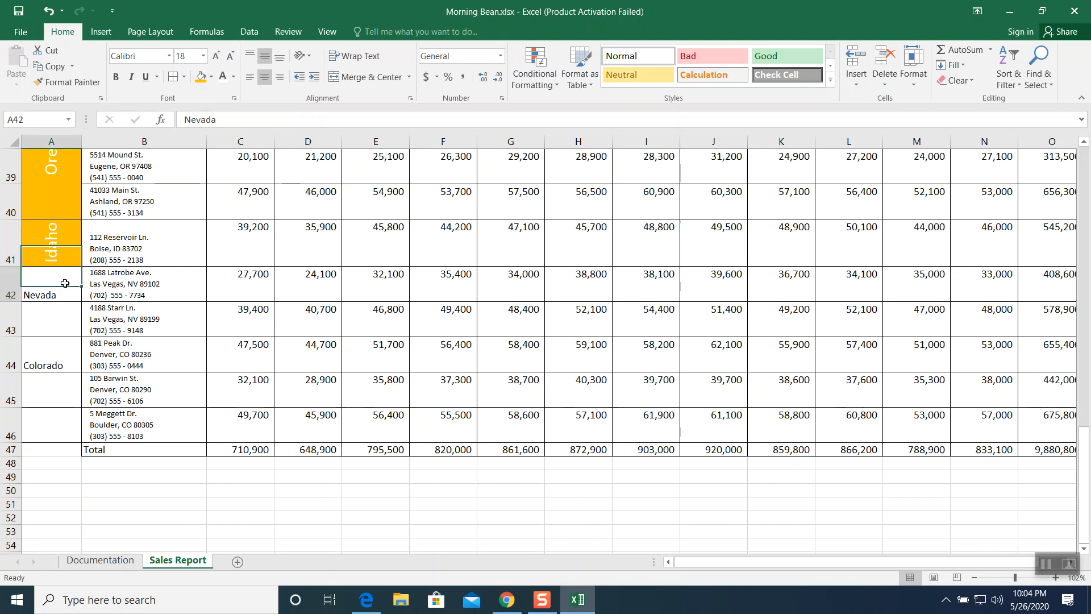
left_click_drag(65, 283, 57, 321)
left_click(332, 77)
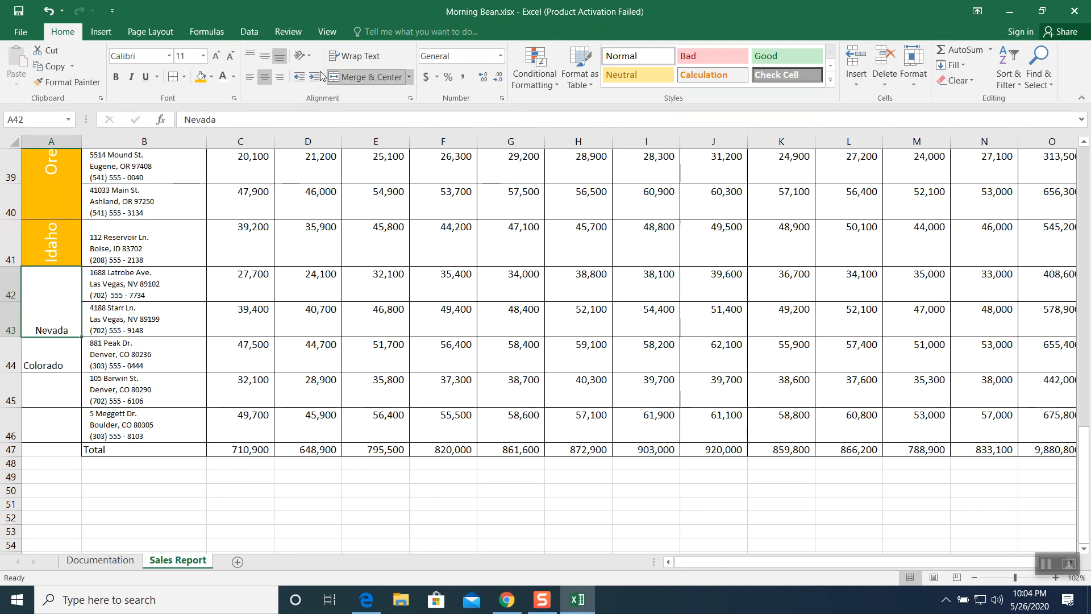
left_click(302, 56)
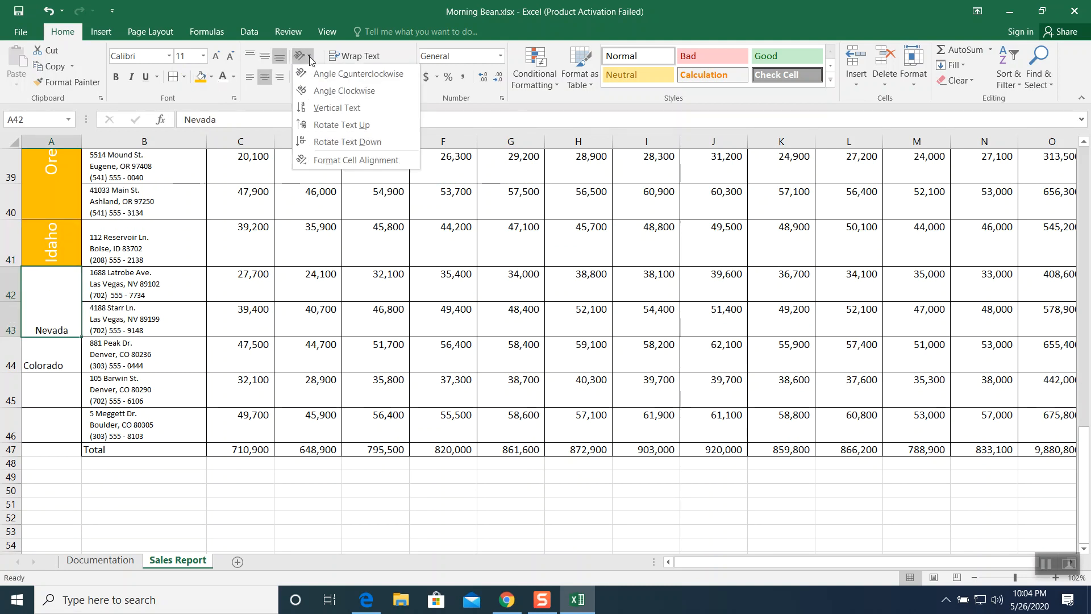
left_click(319, 126)
- Format the Nevada label centered vertically in 18 pt, with a gold fill and white text
left_click(264, 56)
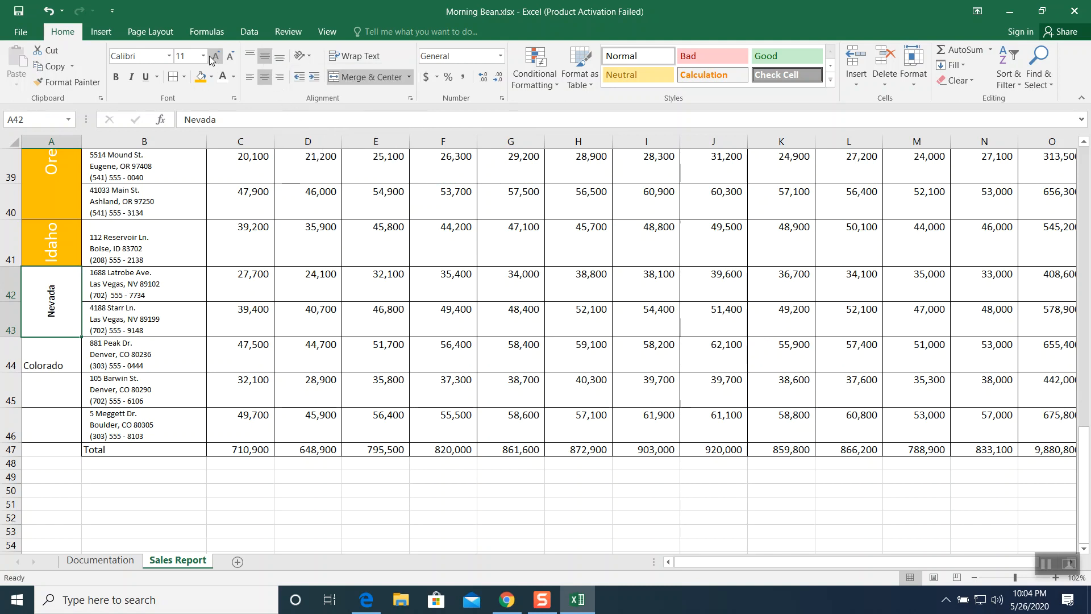
left_click(203, 56)
left_click(182, 167)
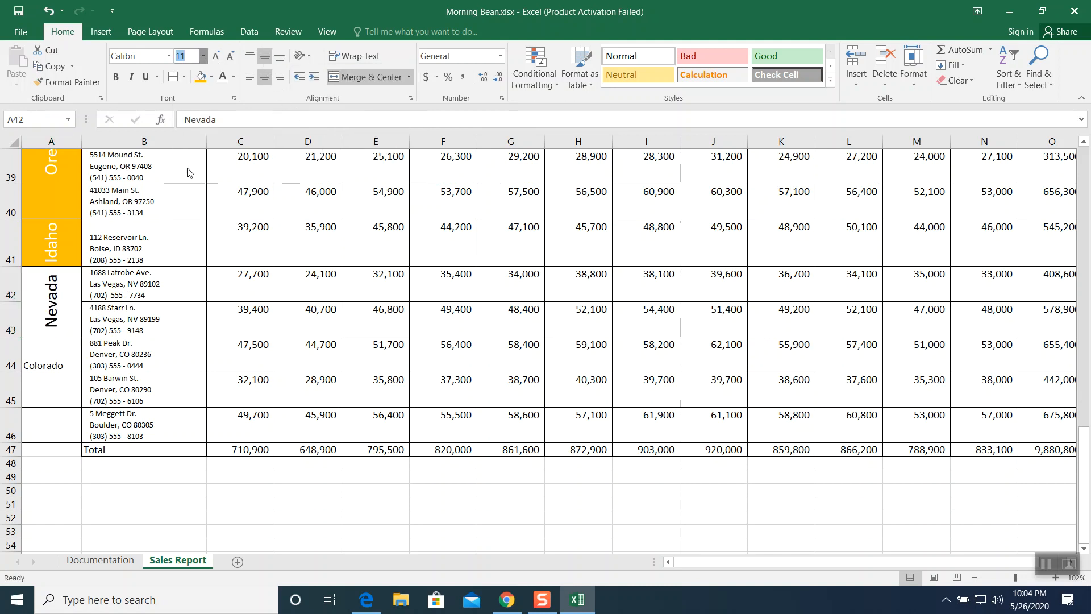
left_click(200, 77)
left_click(223, 77)
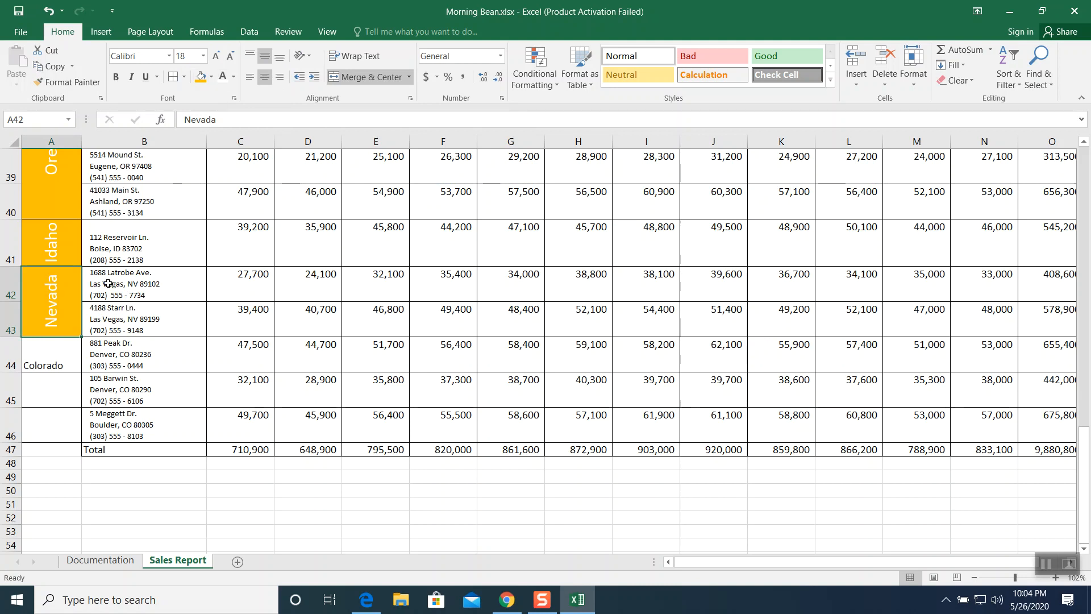
- Merge and center the Colorado label across A44:A46 and rotate its text upward
left_click_drag(54, 350, 51, 437)
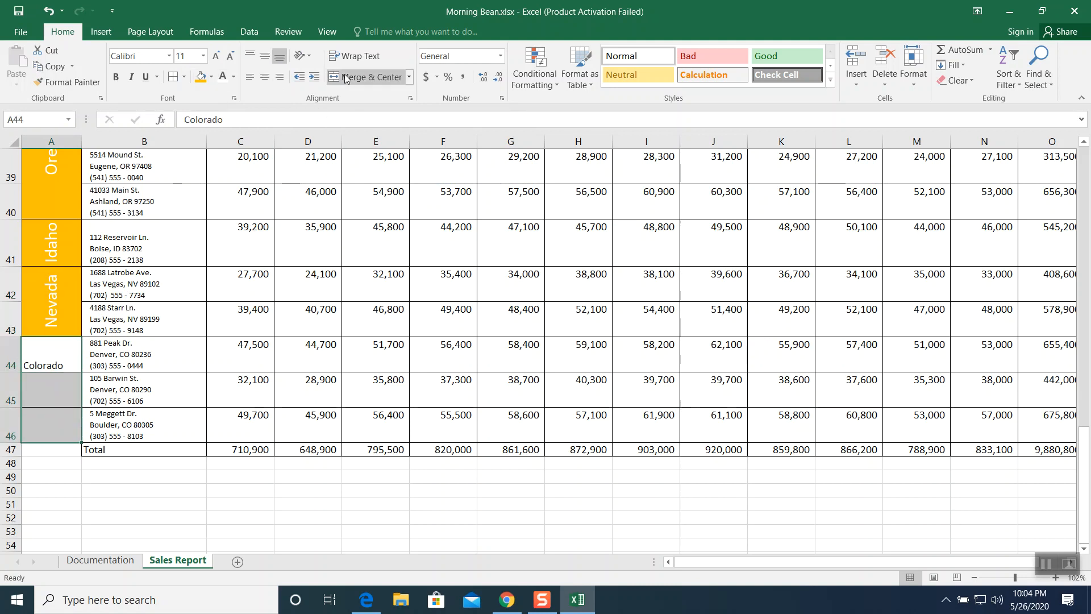
left_click(366, 77)
left_click(309, 54)
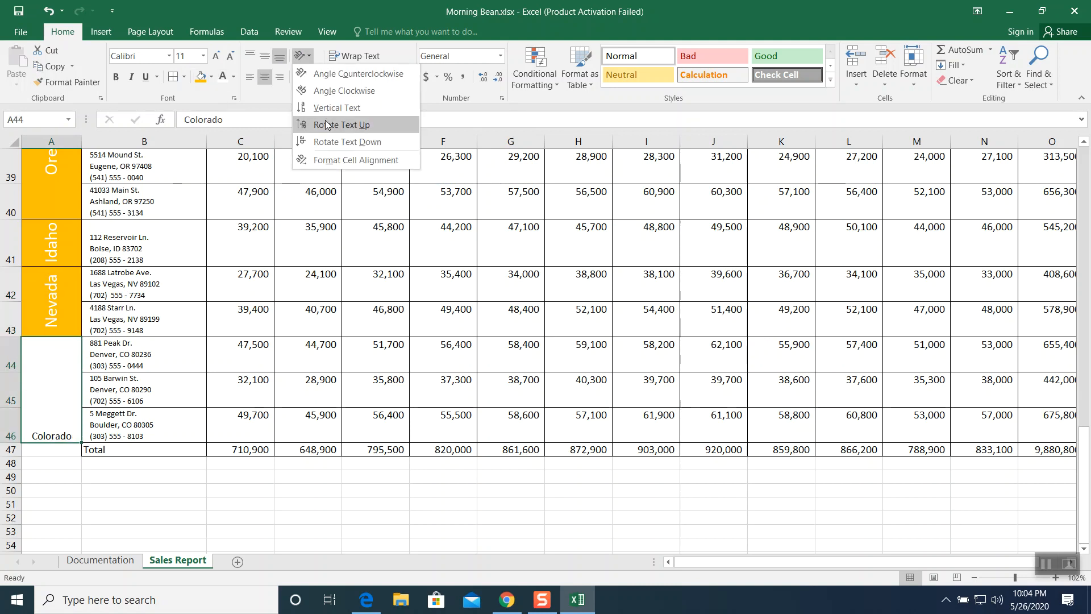
left_click(335, 124)
- Format the Colorado label centered vertically in 18 pt, with a gold fill and white text
left_click(265, 57)
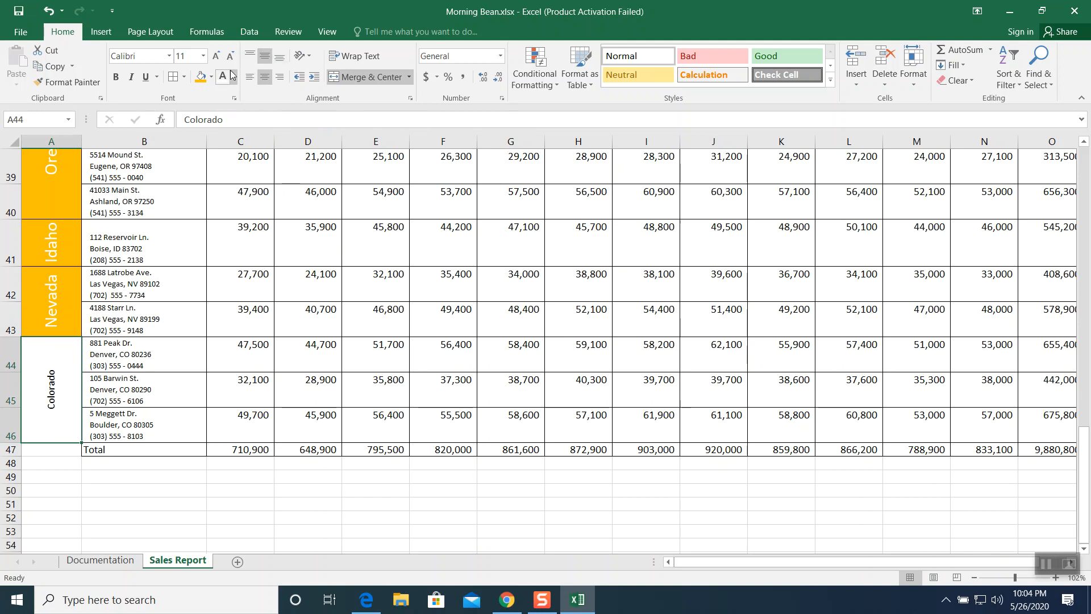
left_click(203, 56)
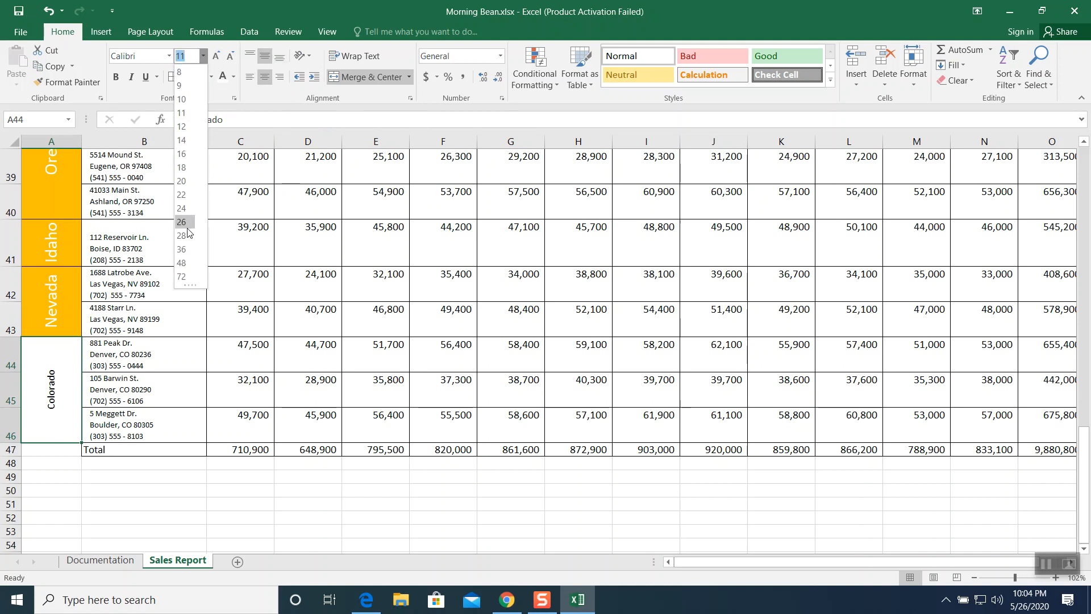
left_click(188, 167)
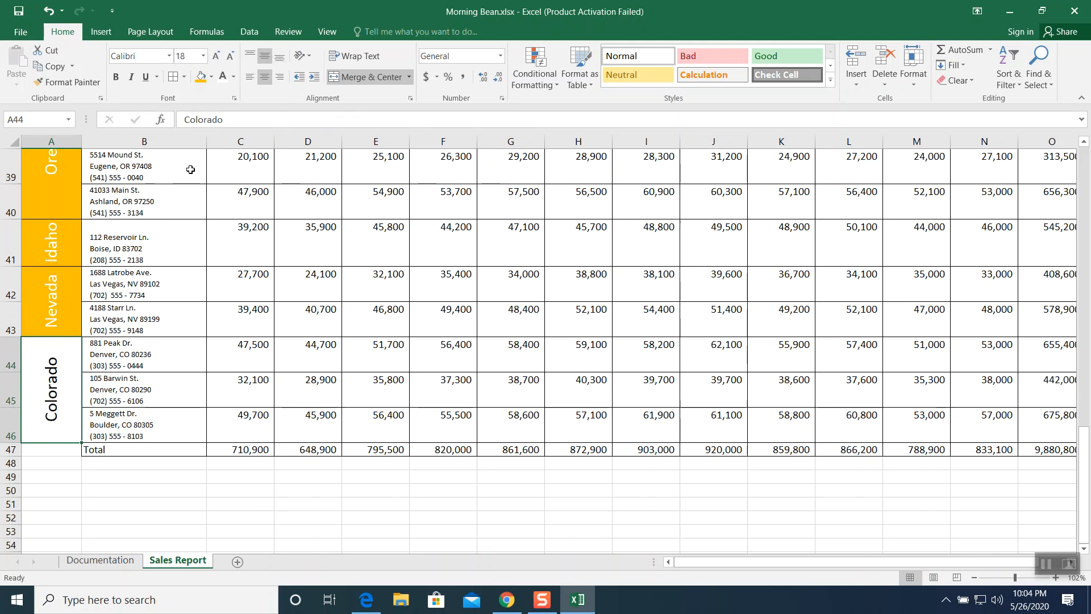
left_click(200, 78)
left_click(222, 80)
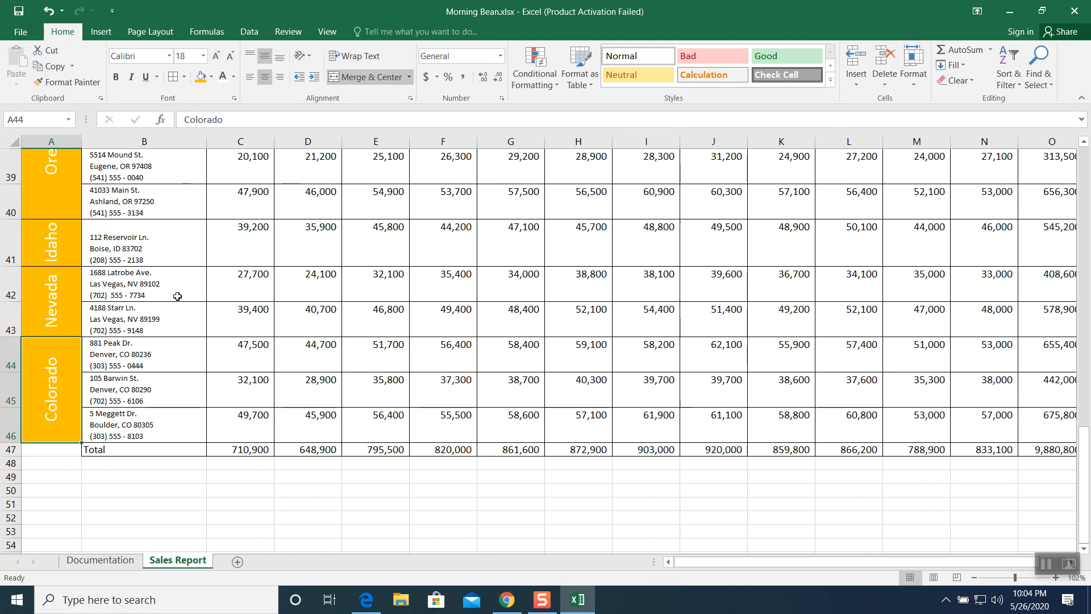
- Zoom the sheet to 90% and add the column header Average in P26
scroll(177, 287, "up", 4)
scroll(180, 271, "down", 3)
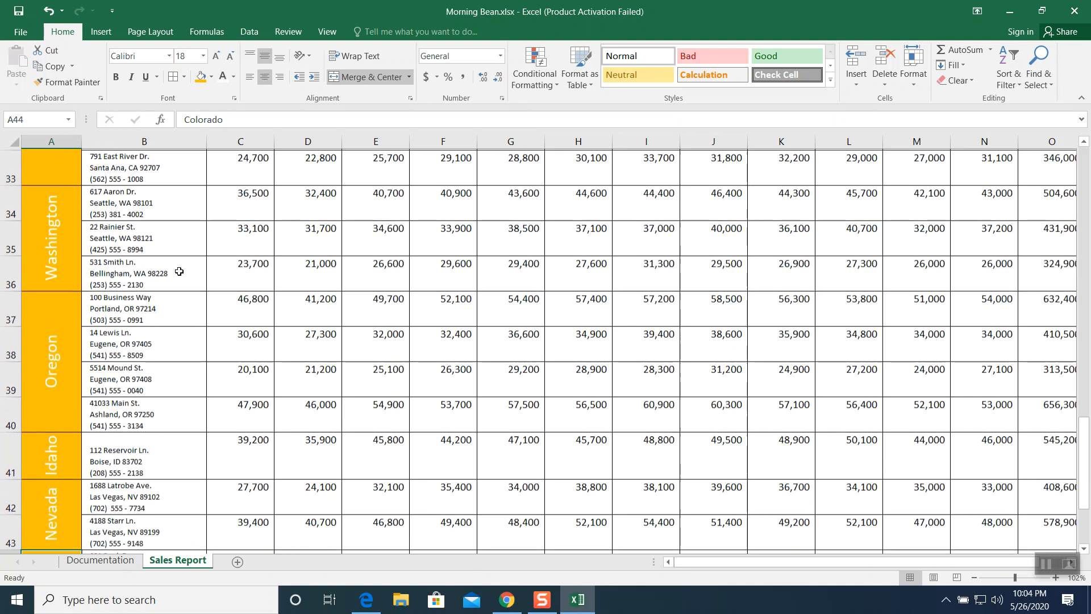
scroll(341, 348, "down", 2)
scroll(256, 314, "up", 2)
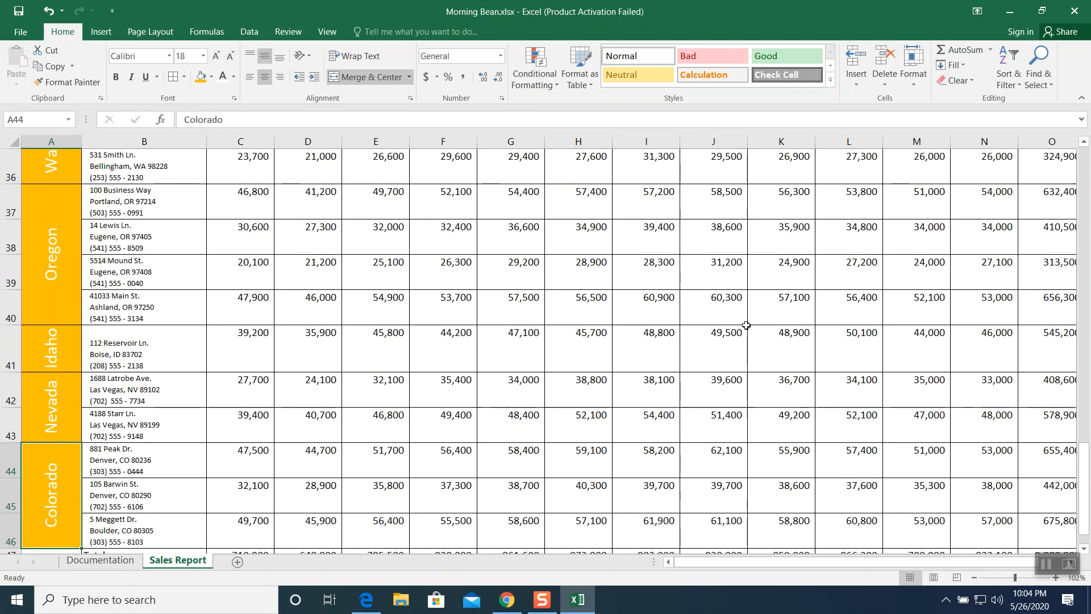
left_click(1048, 559)
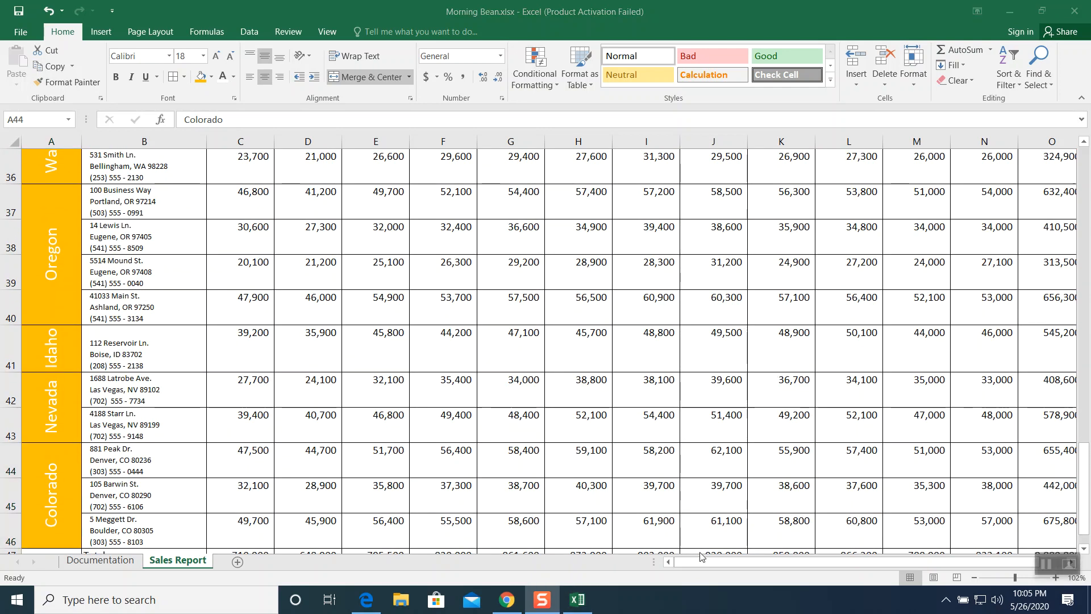
left_click(952, 561)
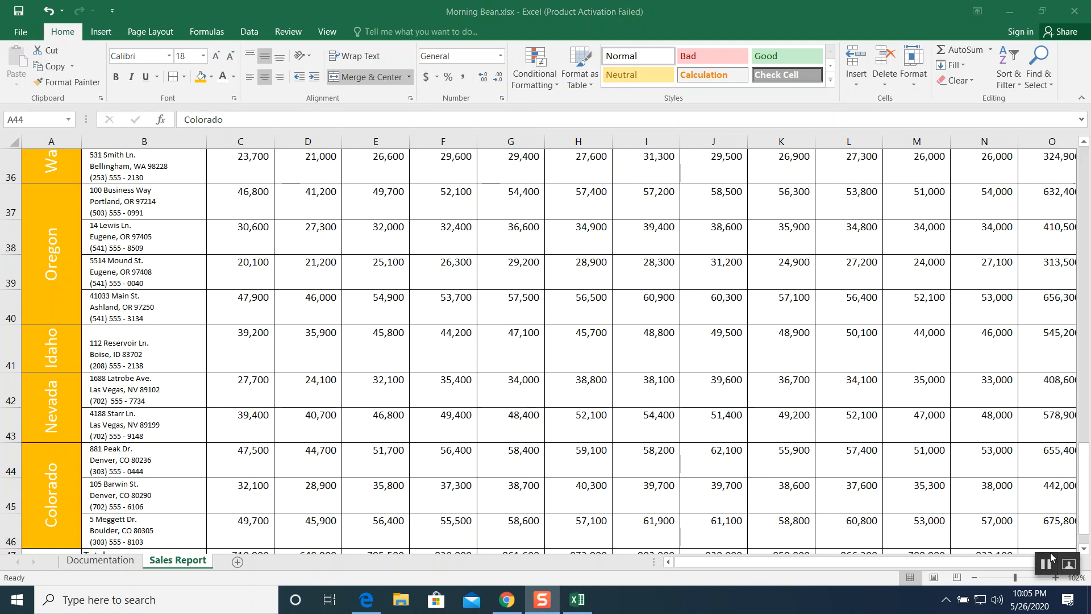
left_click(974, 577)
left_click(974, 576)
scroll(991, 251, "up", 5)
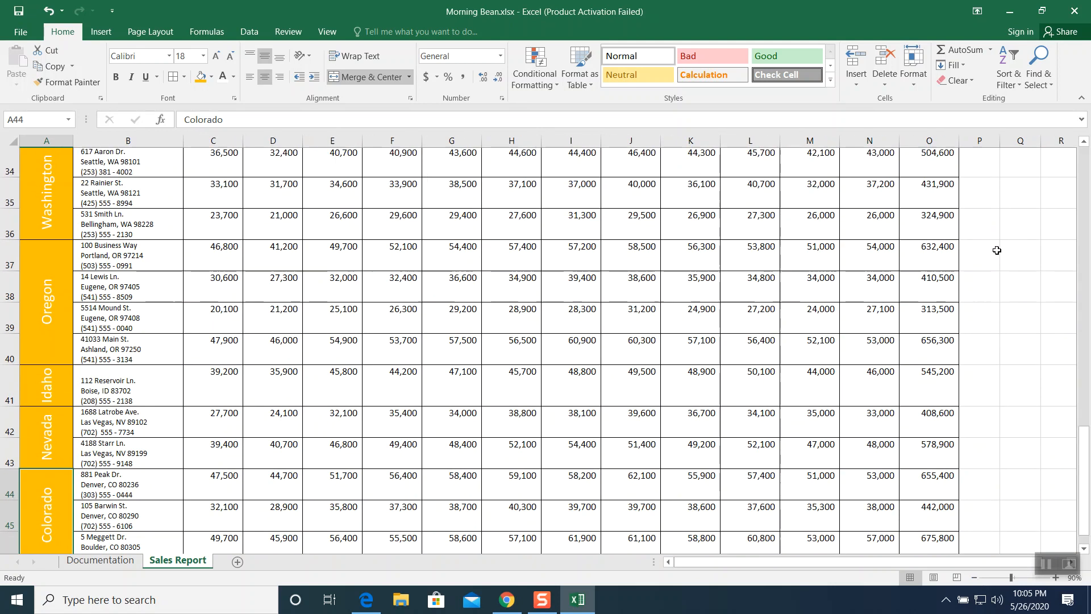
left_click(977, 233)
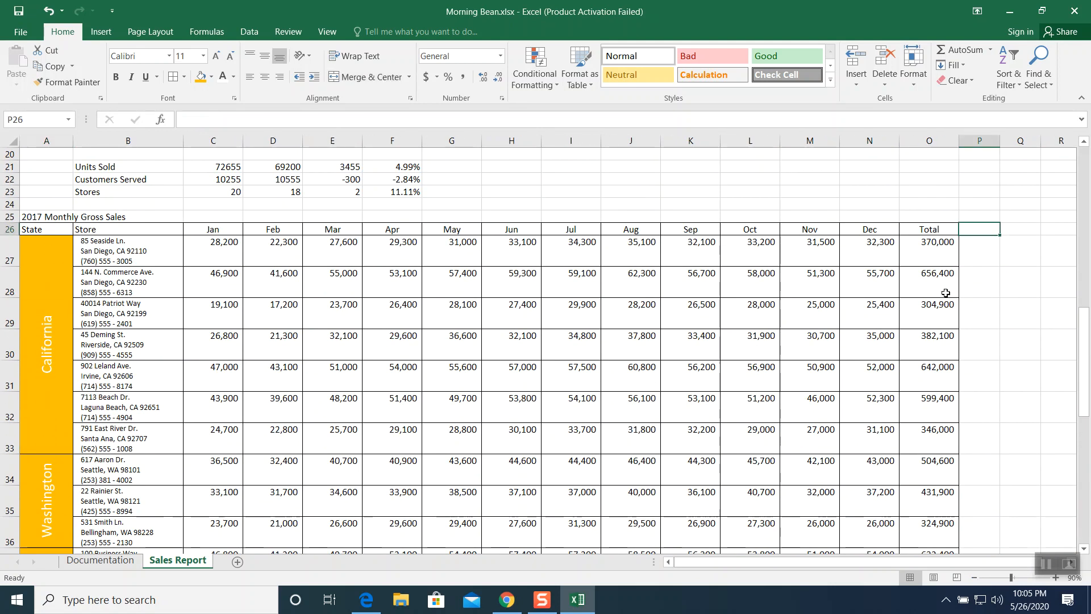
type("Ave")
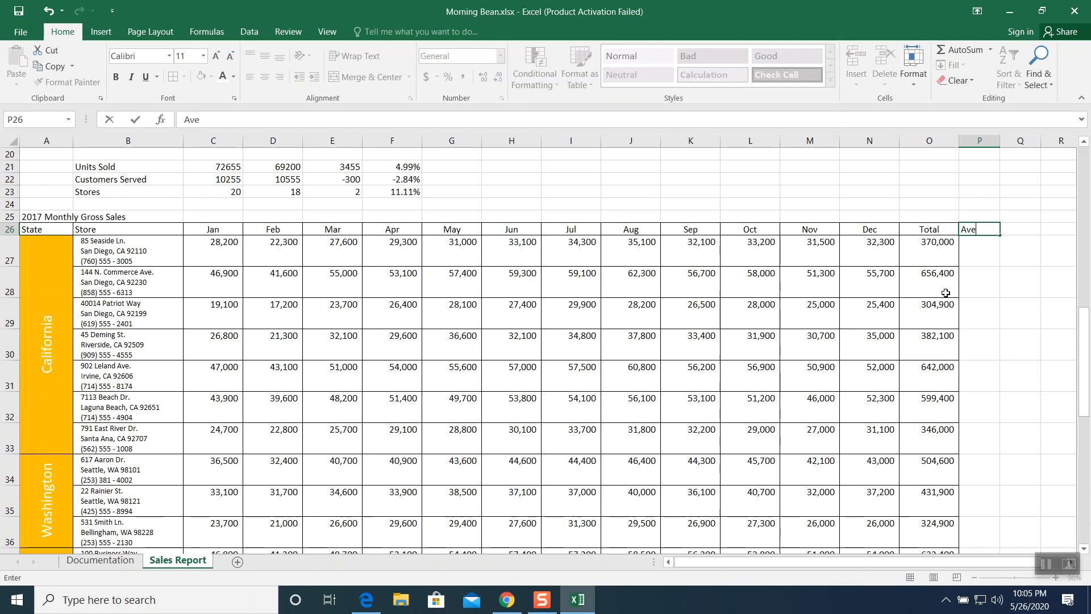
type("rage")
key("Return")
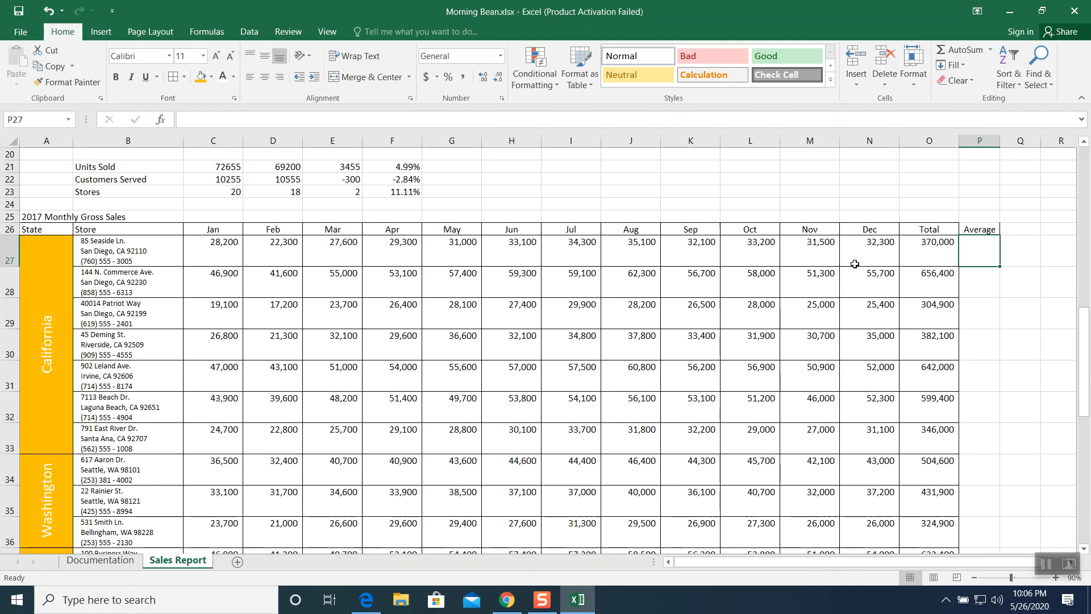
- Enter an AVERAGE formula in P27 averaging the January to December sales in C27:N27
type("=ave")
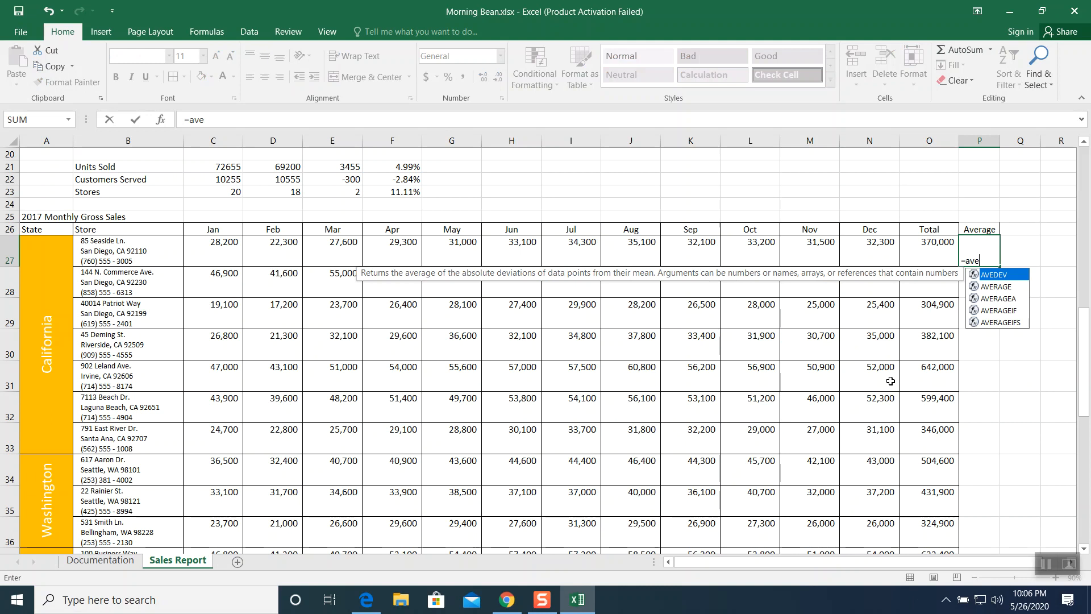
left_click(1000, 287)
double_click(1003, 289)
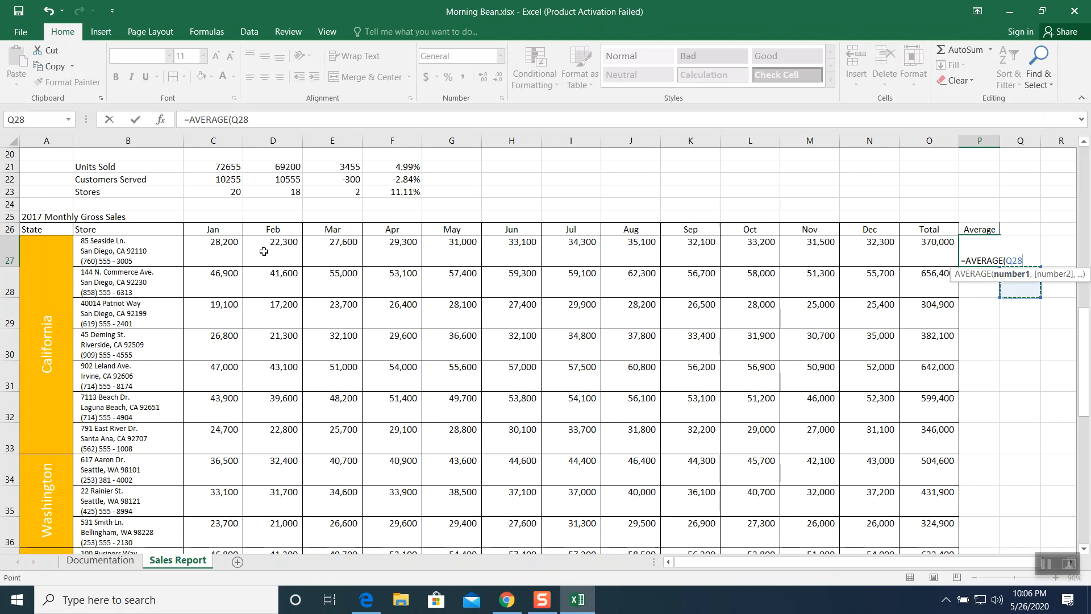
left_click(222, 248)
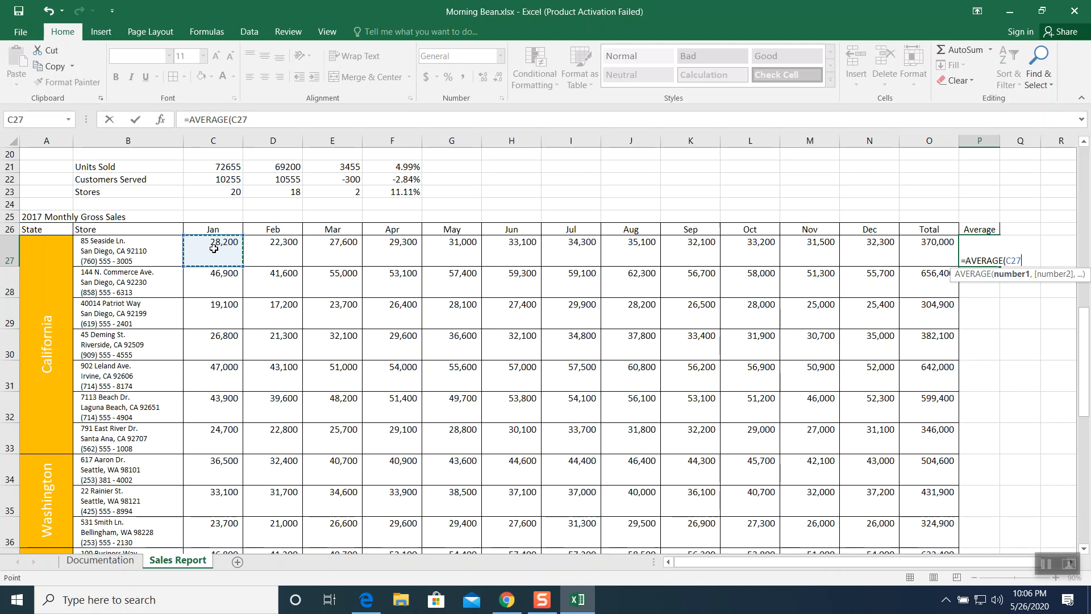
left_click_drag(214, 248, 864, 262)
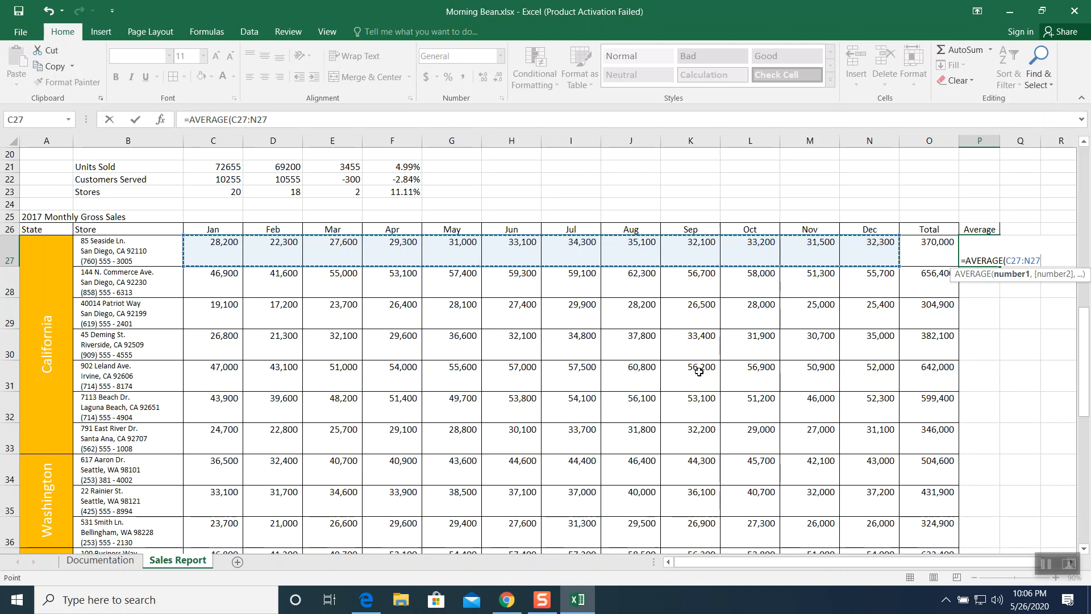
key("Return")
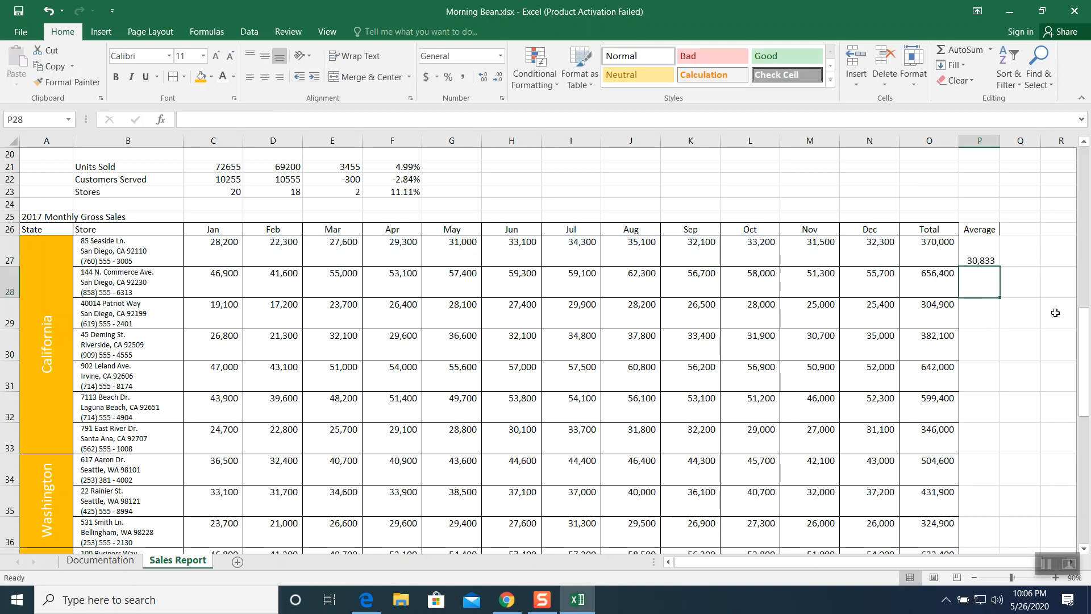
- Fill the average formula down through P47 and widen column P
left_click(974, 242)
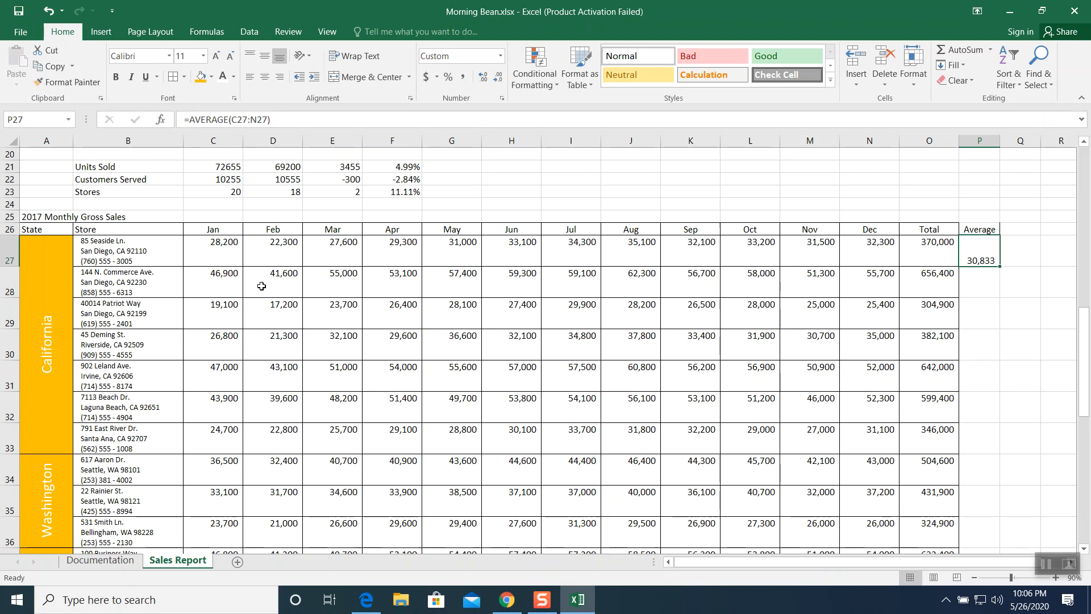
left_click_drag(1001, 267, 996, 507)
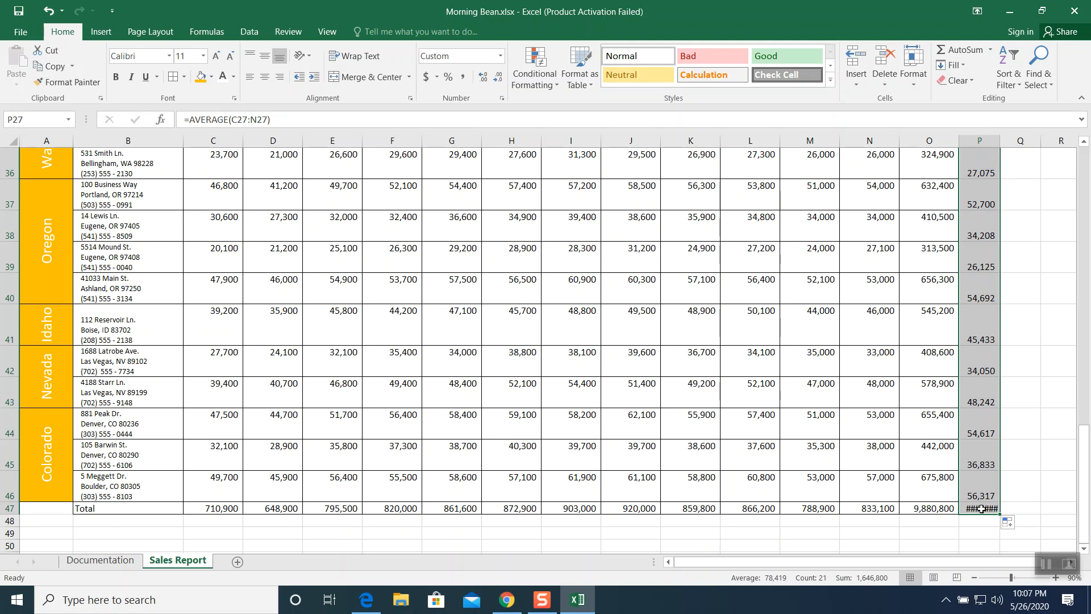
left_click_drag(1000, 142, 1012, 142)
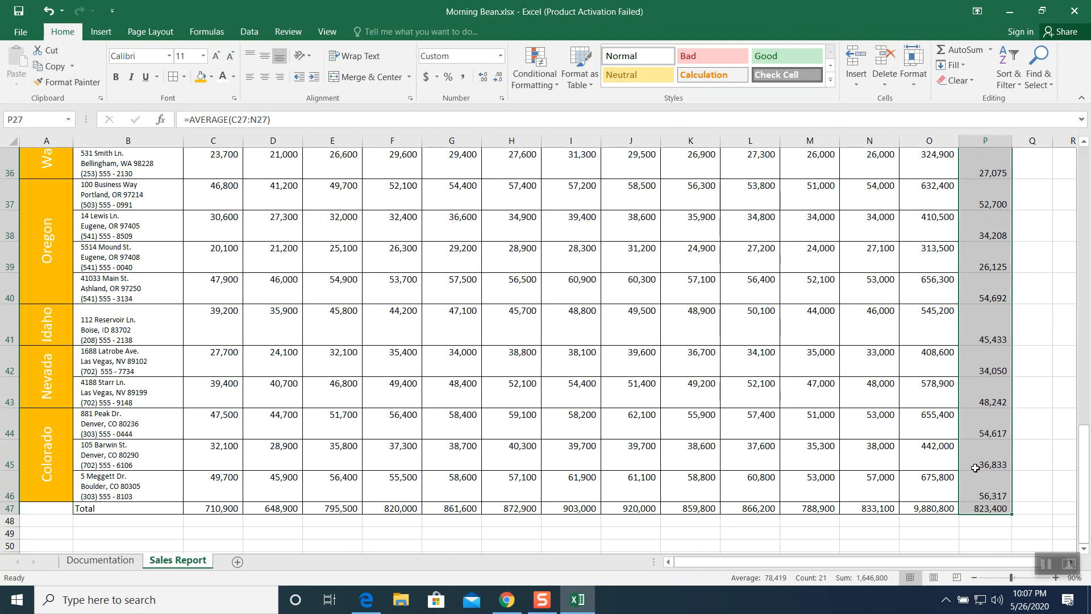
- Select the Average column range P26:P47
scroll(975, 463, "up", 4)
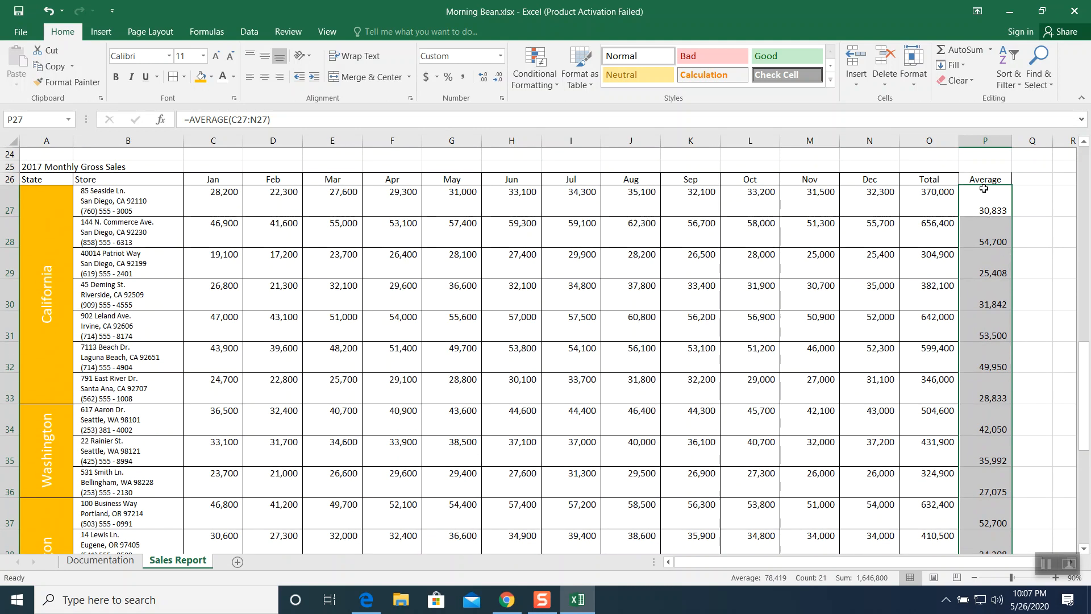
left_click_drag(985, 179, 989, 540)
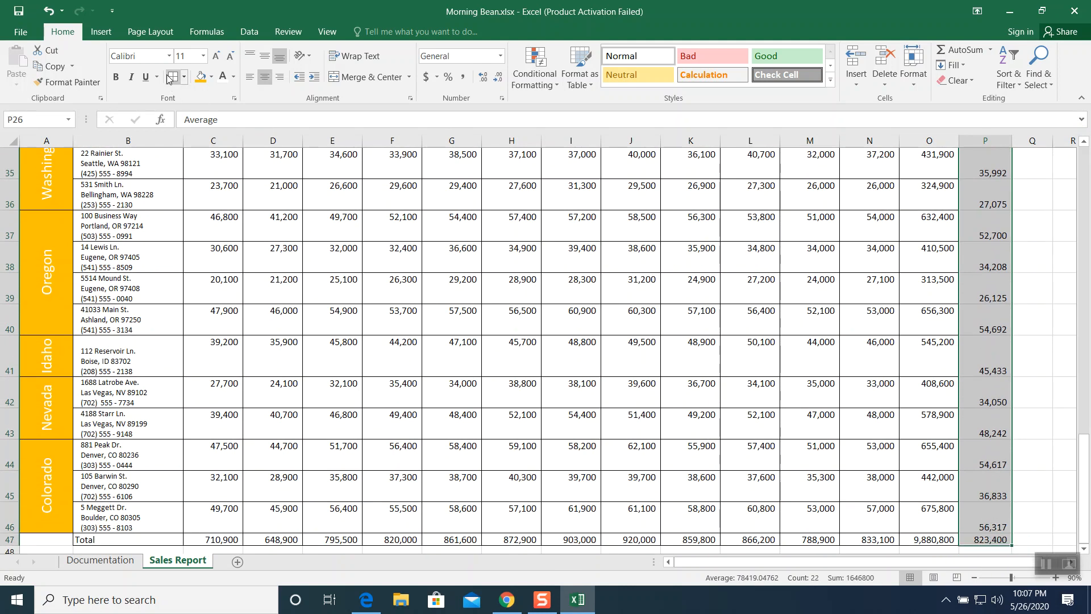
scroll(944, 412, "up", 8)
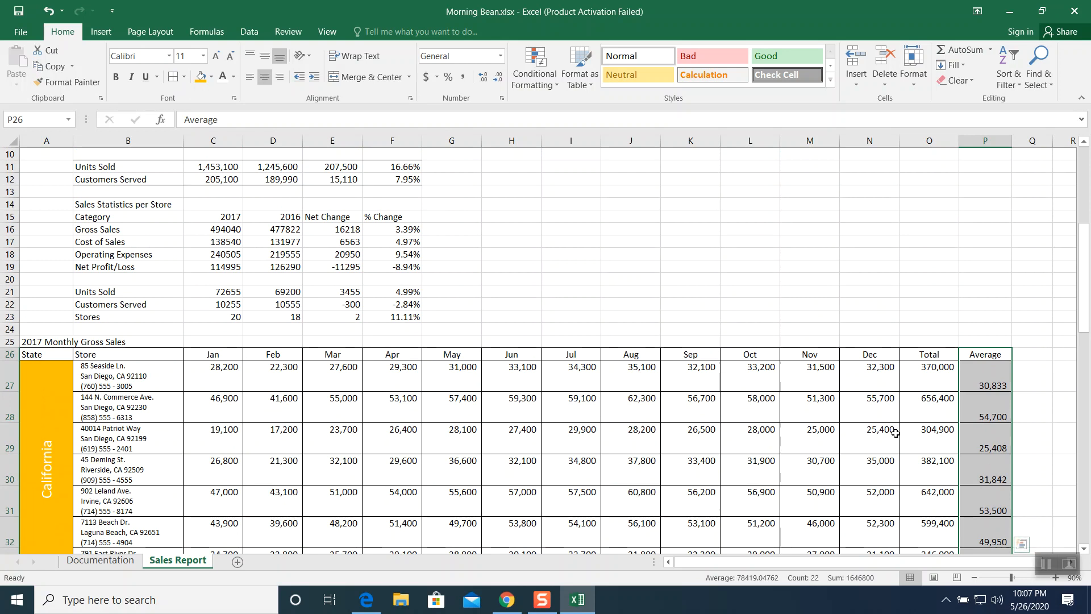
- Apply a thick outline border around the California store block, A27:P33
left_click(722, 333)
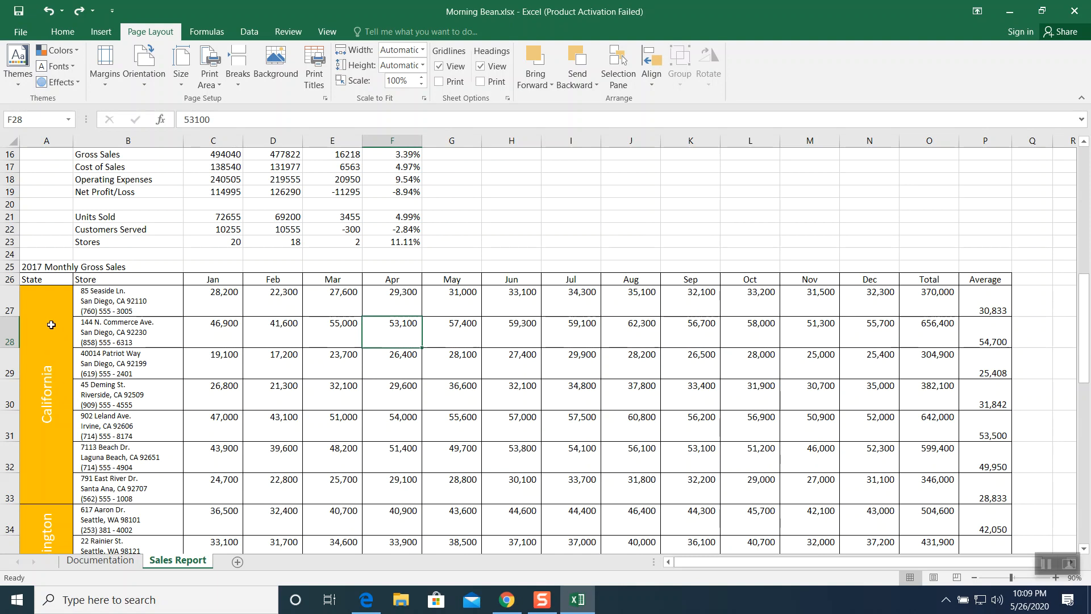
left_click_drag(51, 312, 1009, 392)
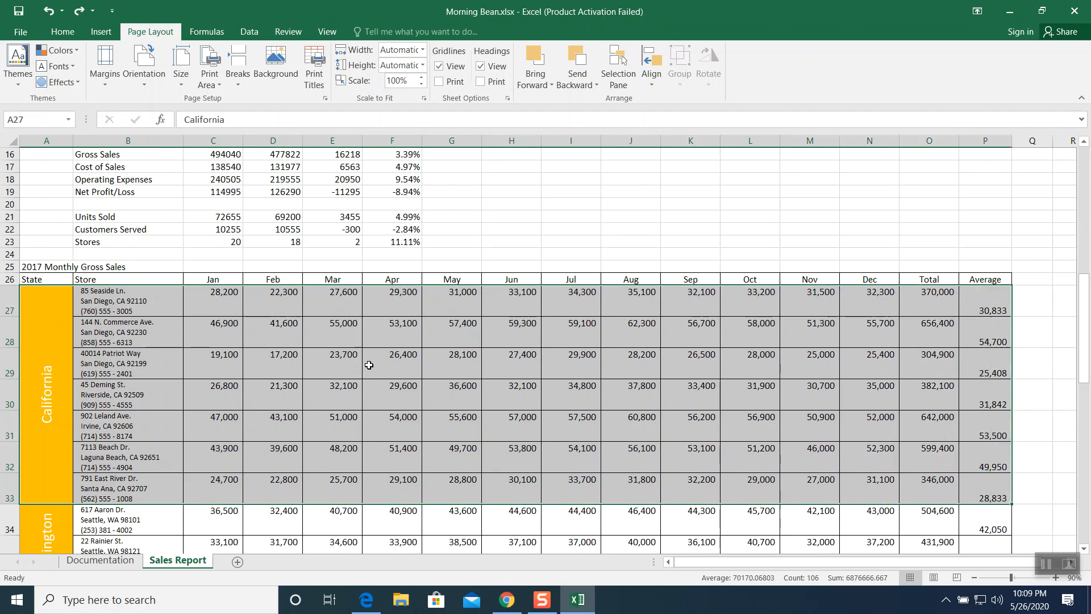
right_click(365, 360)
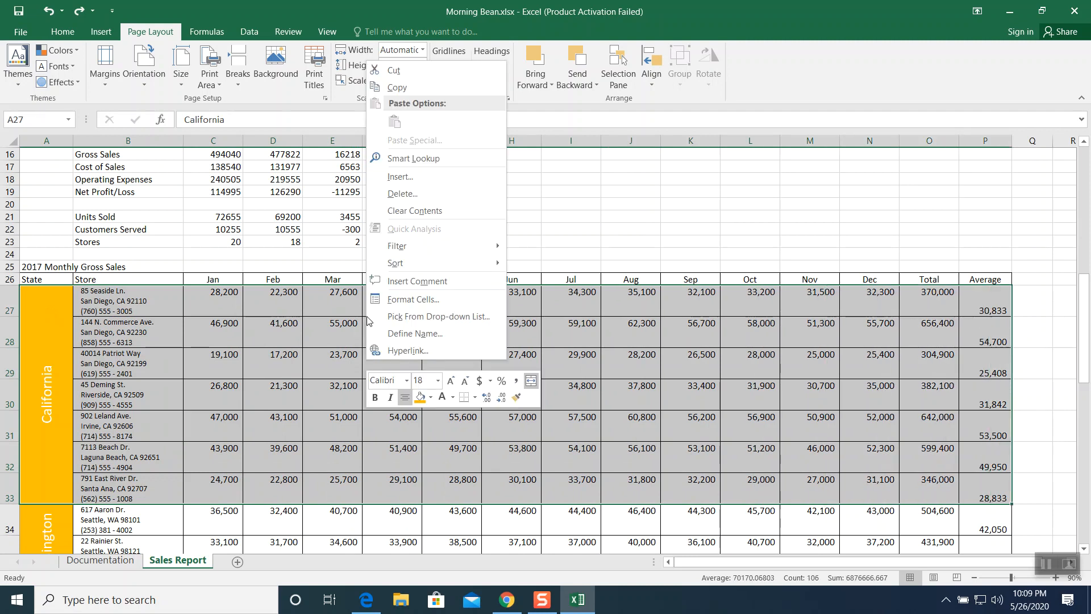
left_click(392, 299)
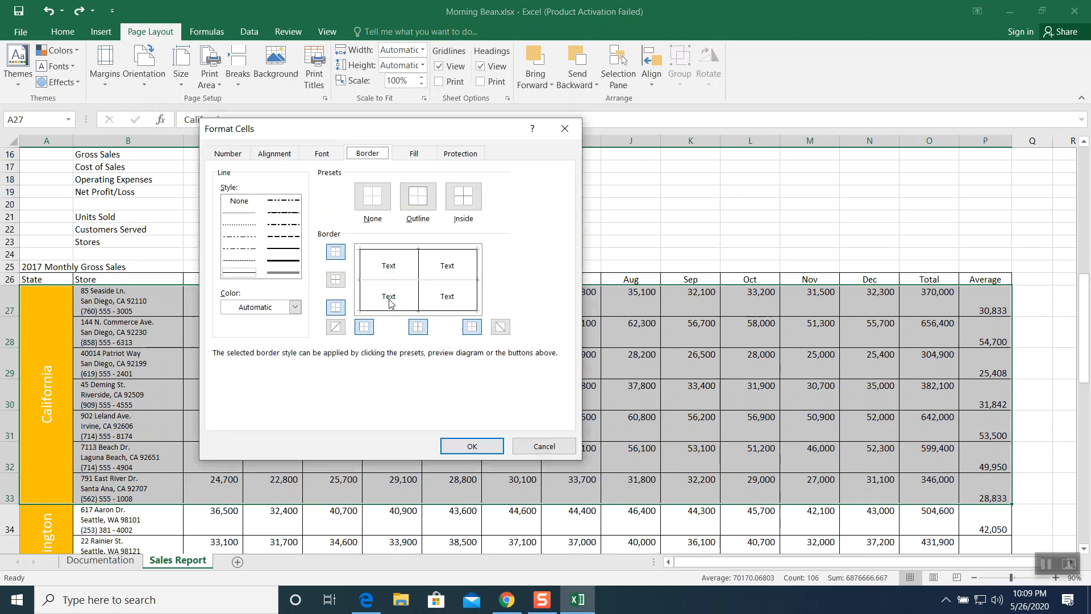
left_click(419, 205)
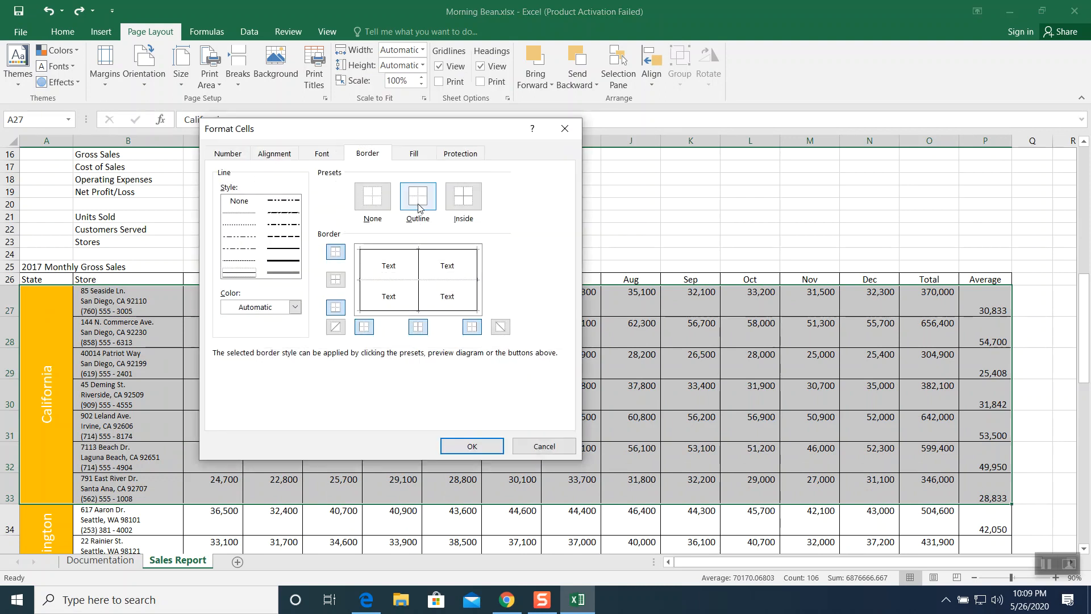
left_click(421, 205)
left_click(278, 273)
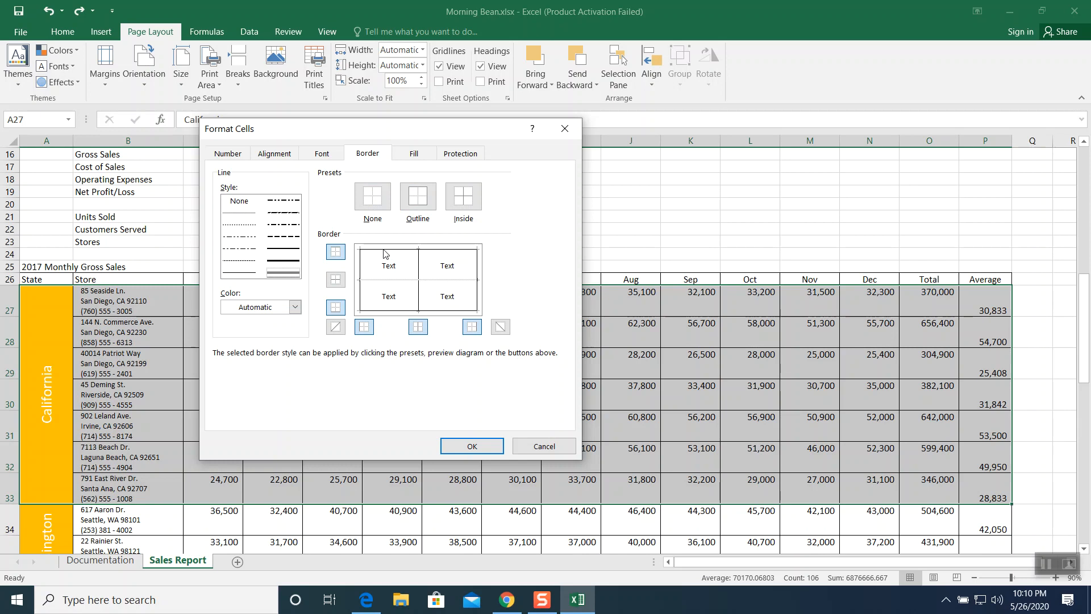
left_click(384, 252)
left_click(360, 269)
left_click(386, 311)
left_click(478, 277)
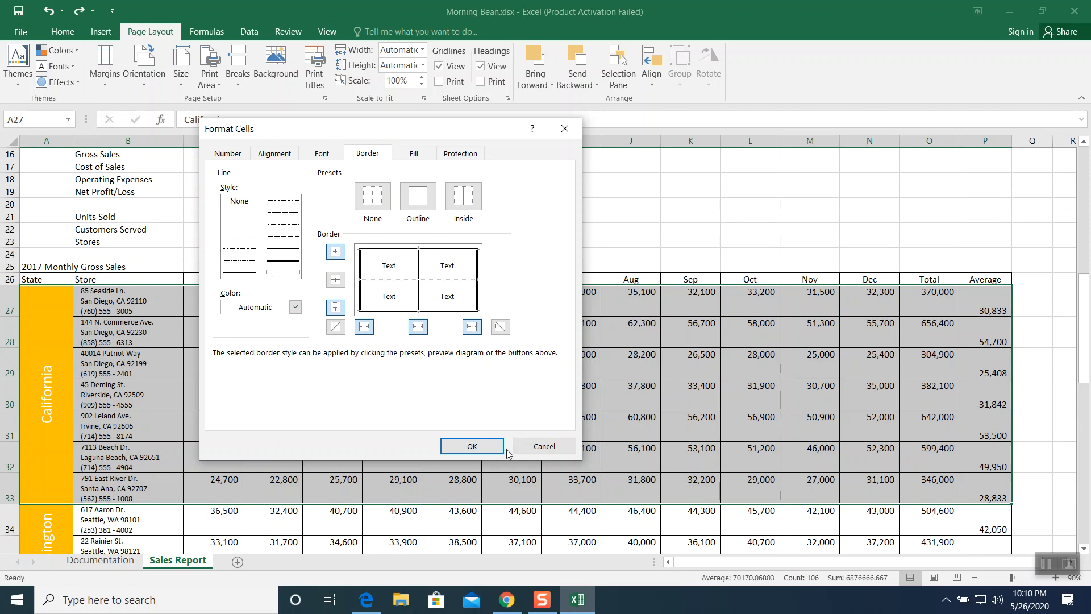
left_click(480, 446)
- Apply a thick outline border around the Washington store block, A34:P36
left_click(649, 426)
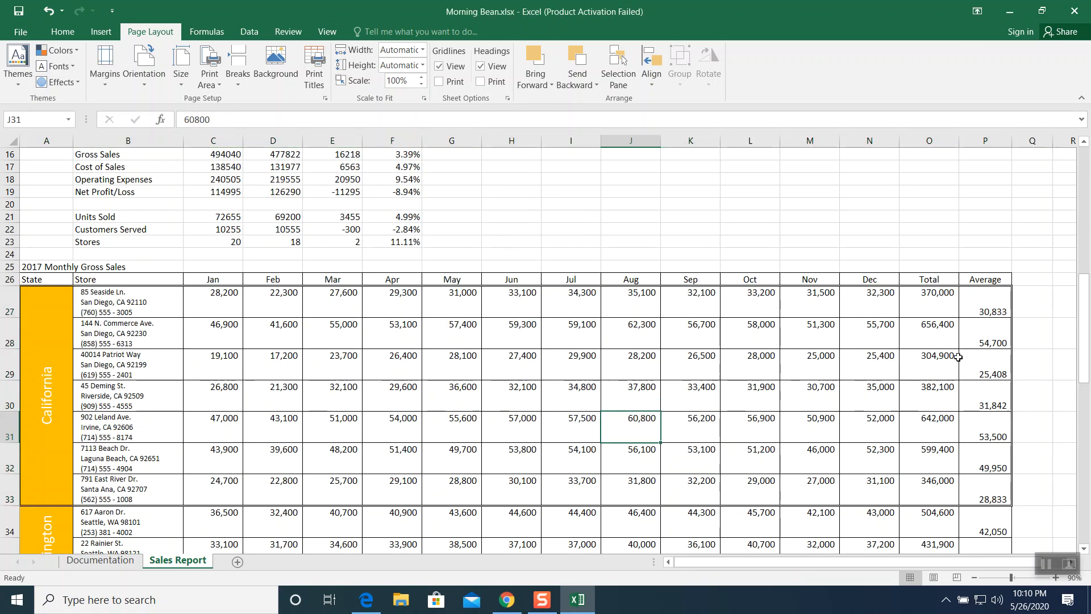
scroll(607, 415, "down", 4)
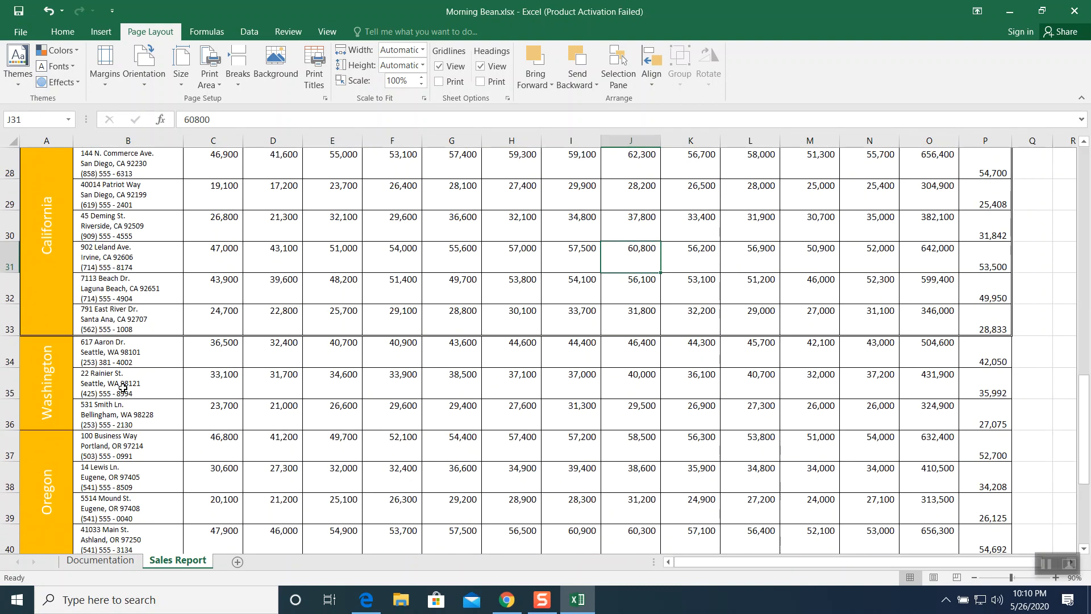
left_click_drag(57, 358, 994, 376)
right_click(392, 364)
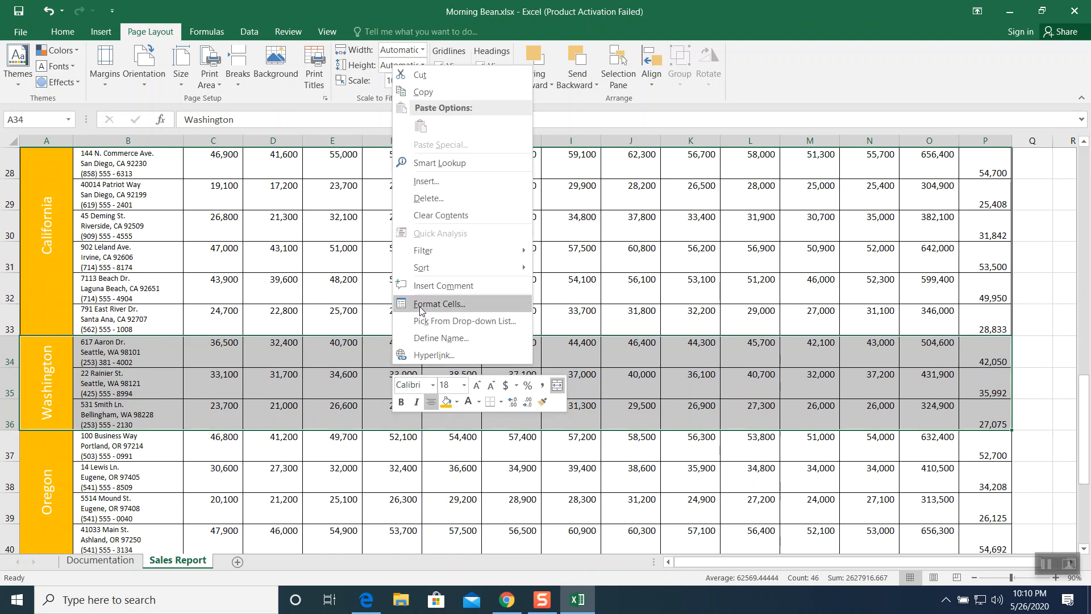
left_click(438, 304)
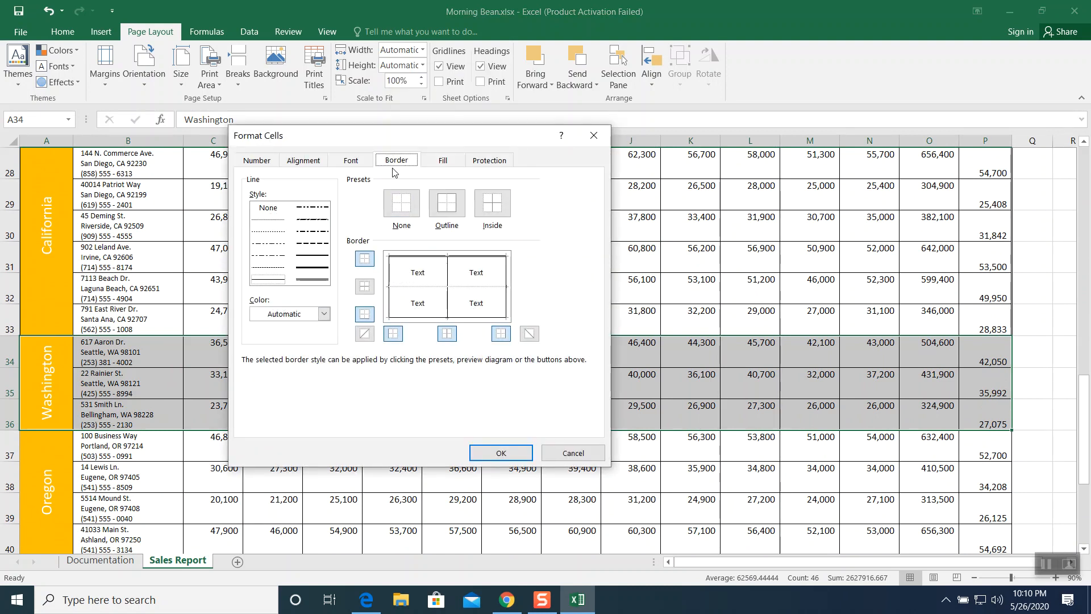
left_click(313, 280)
left_click(389, 276)
left_click(402, 257)
left_click(507, 280)
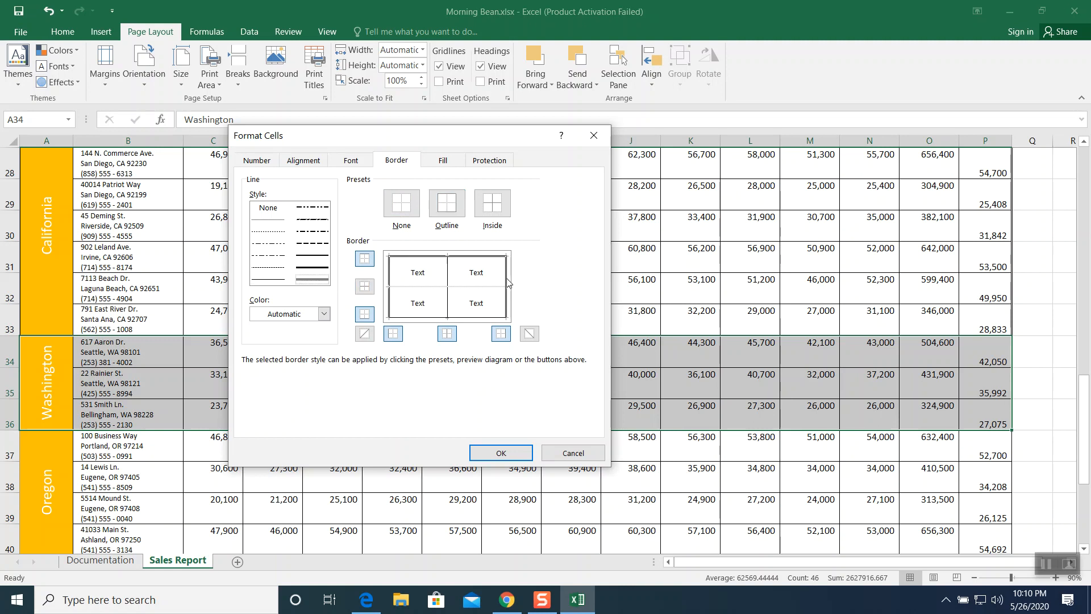
left_click(468, 316)
left_click(500, 454)
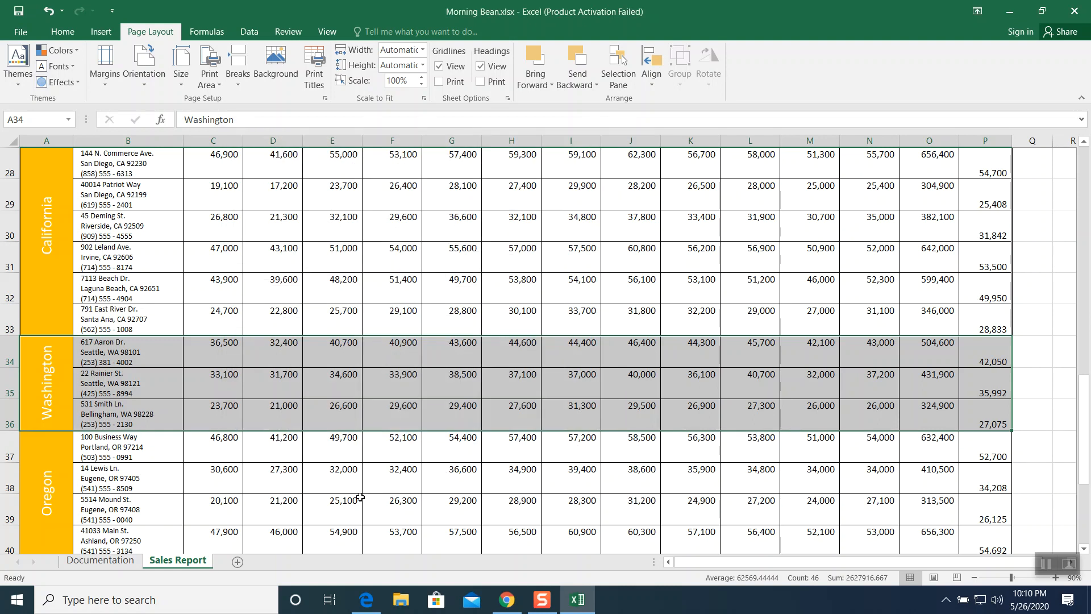
- Apply a thick outline border around the Oregon store block, A37:P40
left_click(362, 498)
scroll(461, 457, "down", 1)
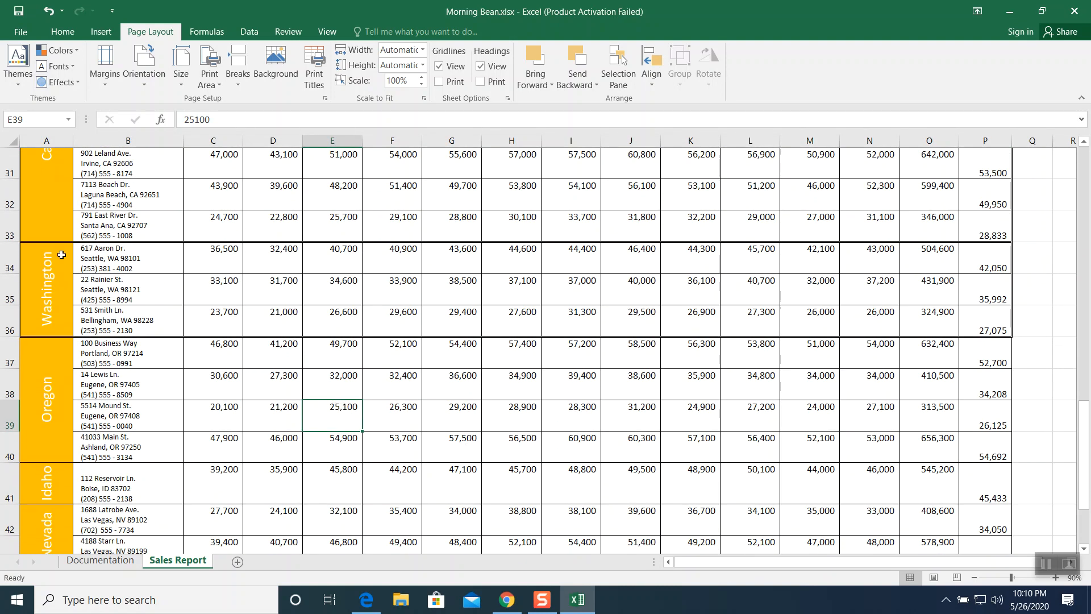
scroll(652, 307, "up", 1)
scroll(653, 307, "up", 1)
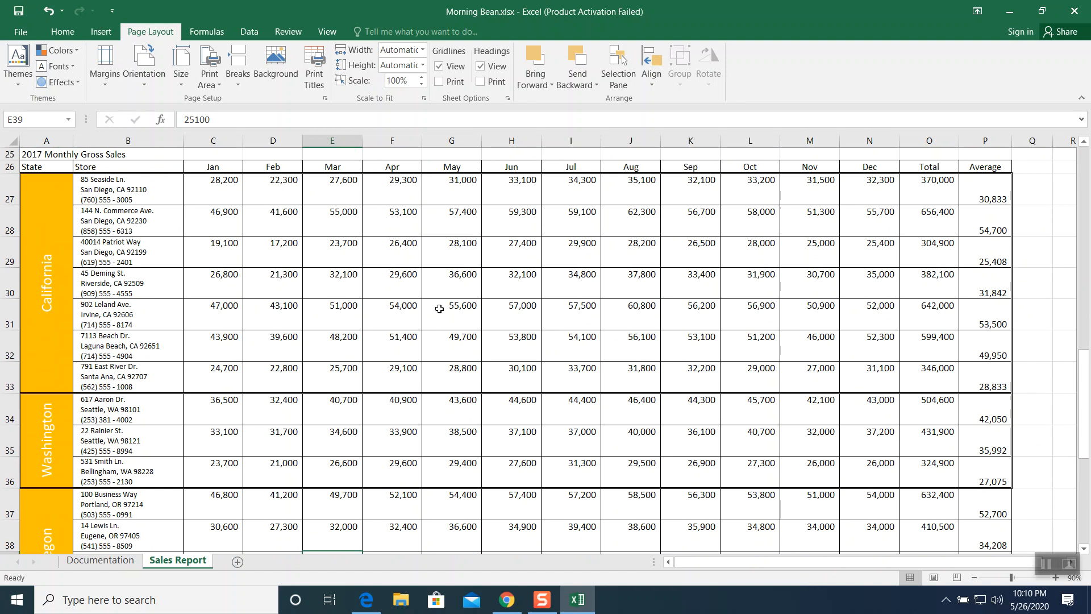
scroll(465, 434, "down", 3)
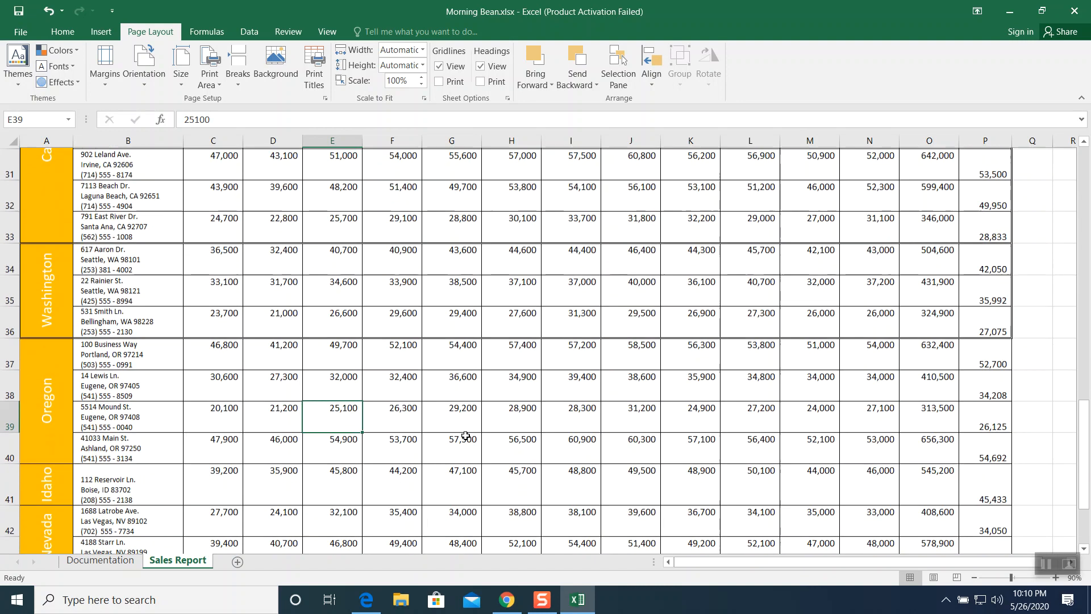
left_click_drag(41, 271, 942, 299)
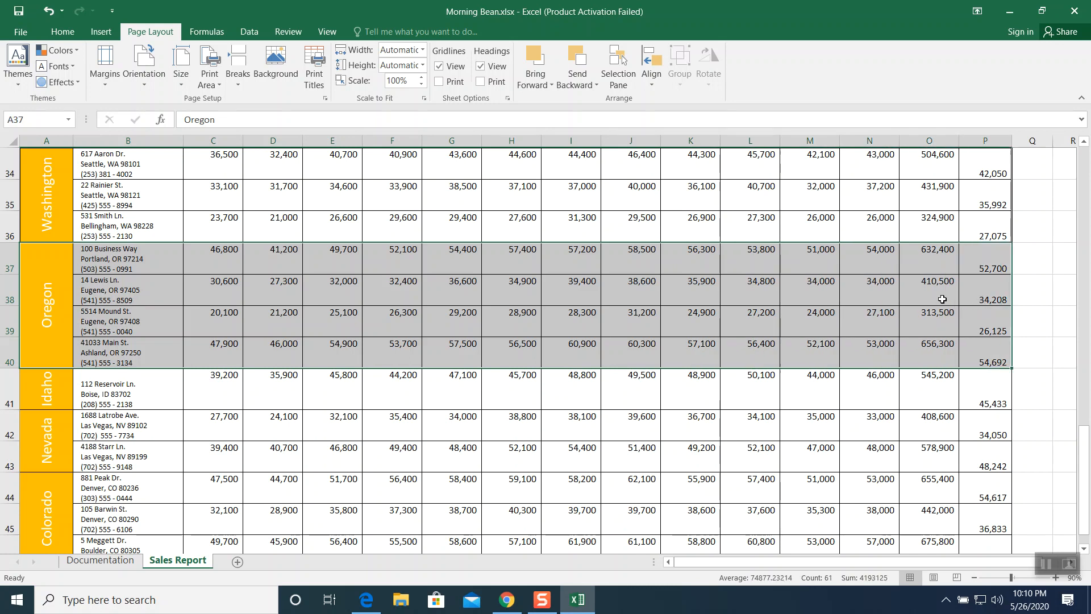
right_click(322, 270)
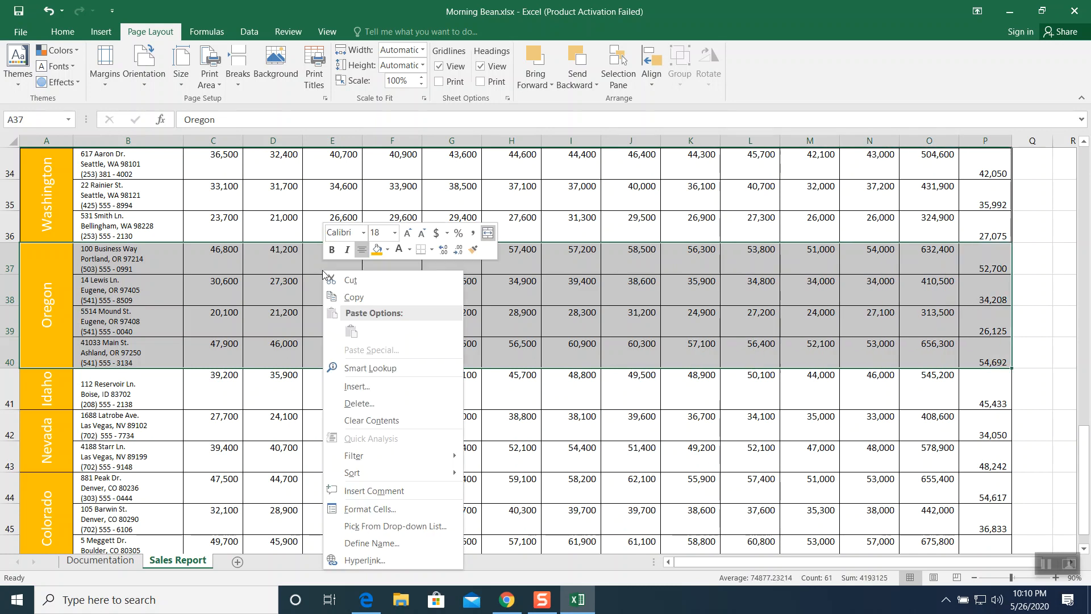
left_click(366, 510)
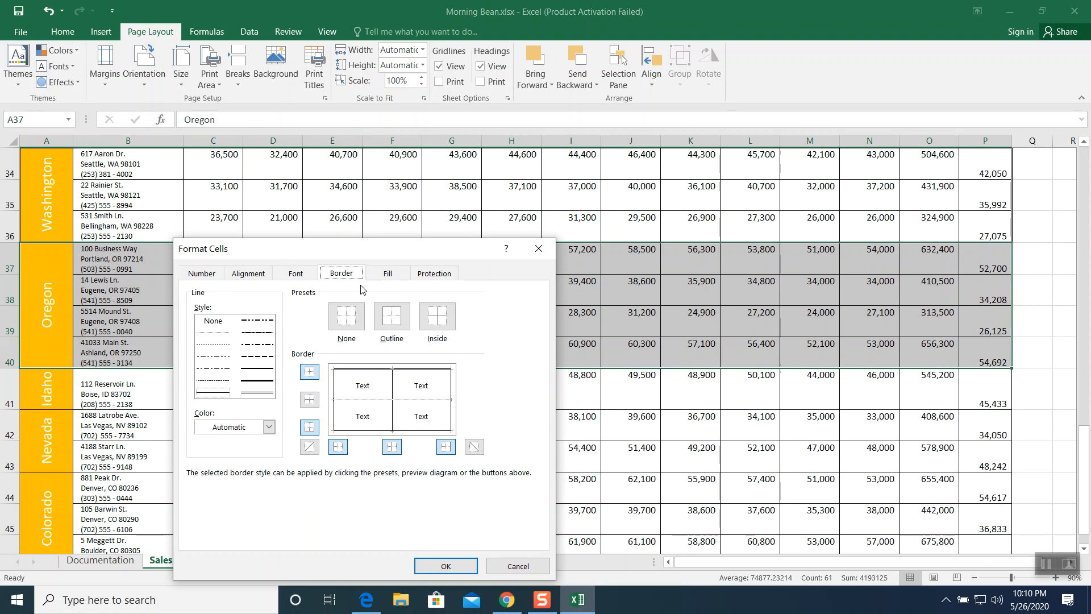
left_click(388, 325)
left_click(259, 391)
left_click(351, 373)
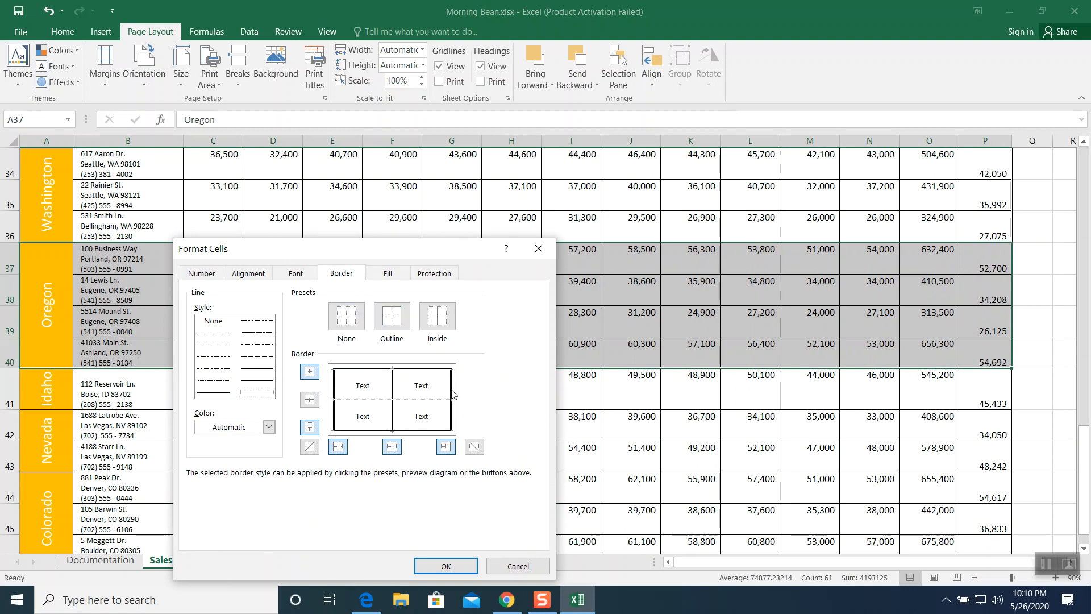
left_click(411, 431)
left_click(447, 567)
- Apply a thick outline border around the Idaho store row, A41:P41
left_click(506, 436)
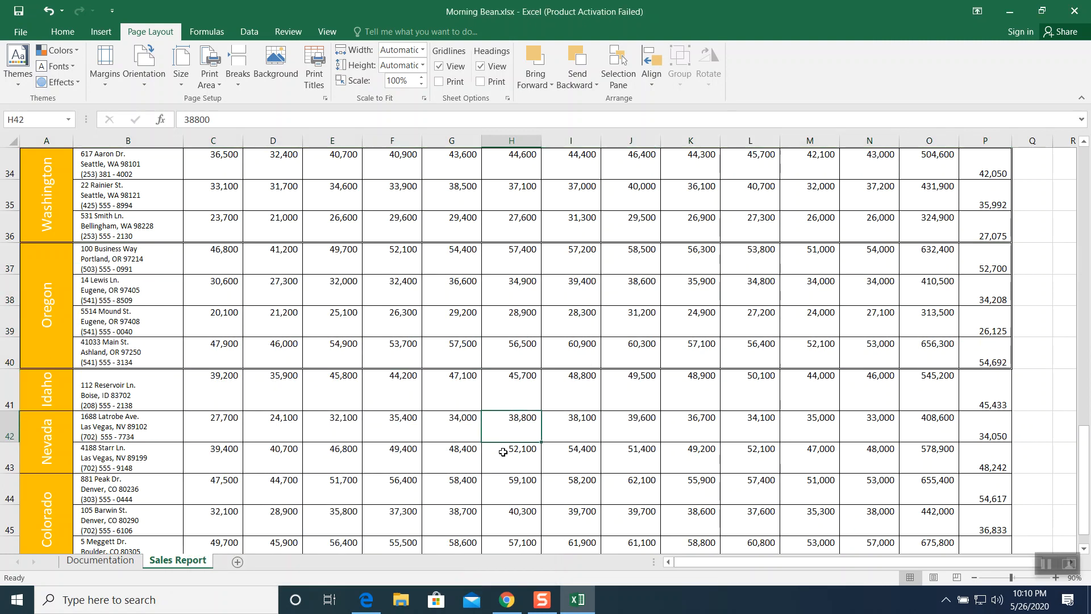
scroll(377, 449, "down", 1)
left_click_drag(53, 293, 989, 298)
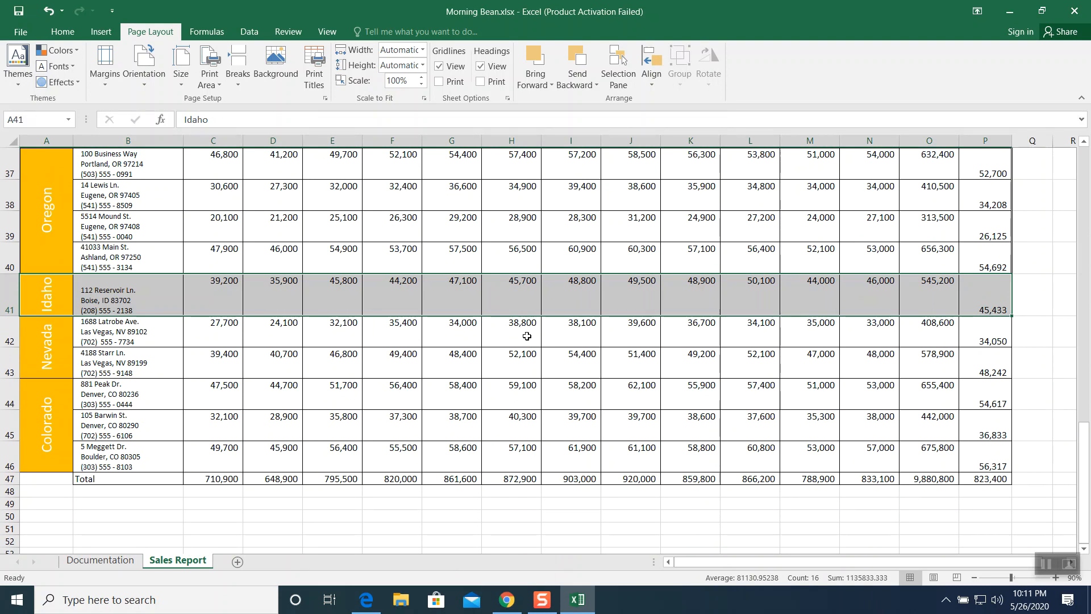
right_click(379, 292)
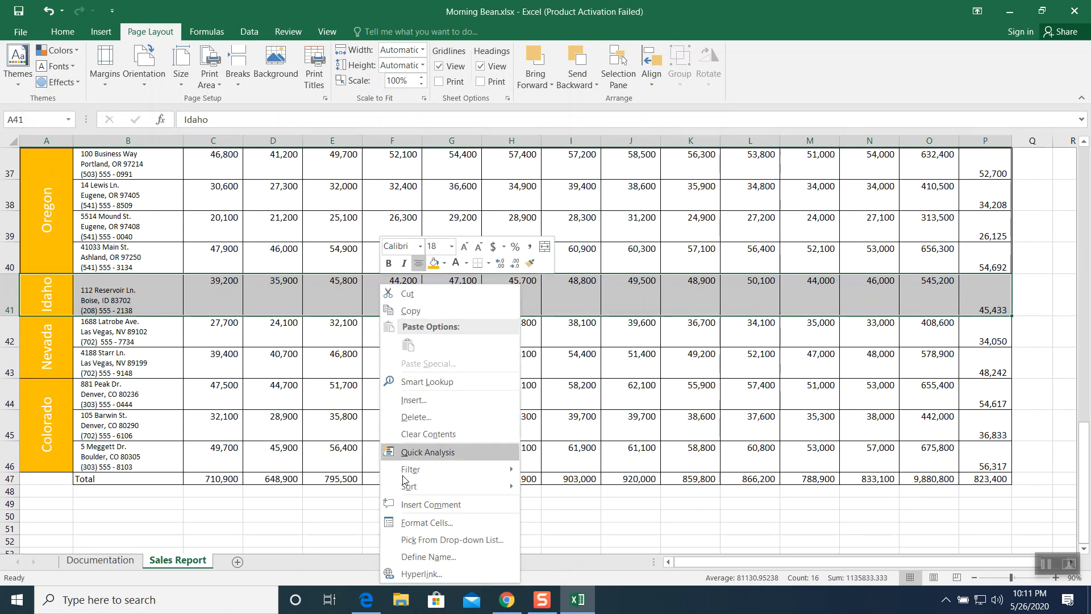
left_click(408, 524)
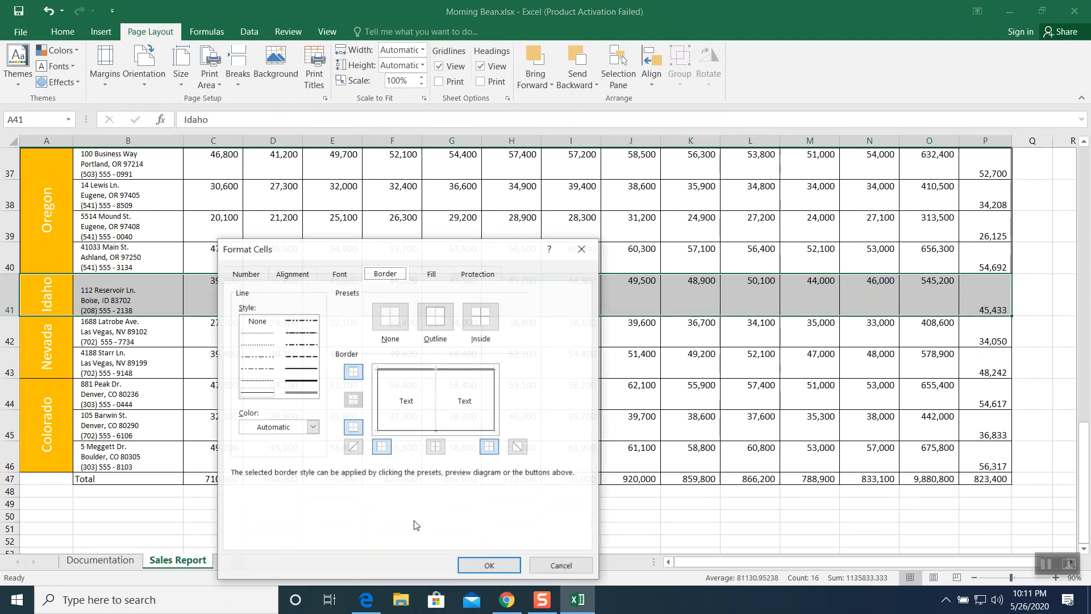
left_click(306, 393)
left_click(397, 370)
left_click(380, 394)
left_click(409, 431)
left_click(494, 400)
left_click(486, 566)
- Apply a thick outline border around the Nevada store block, A42:P43
left_click(453, 398)
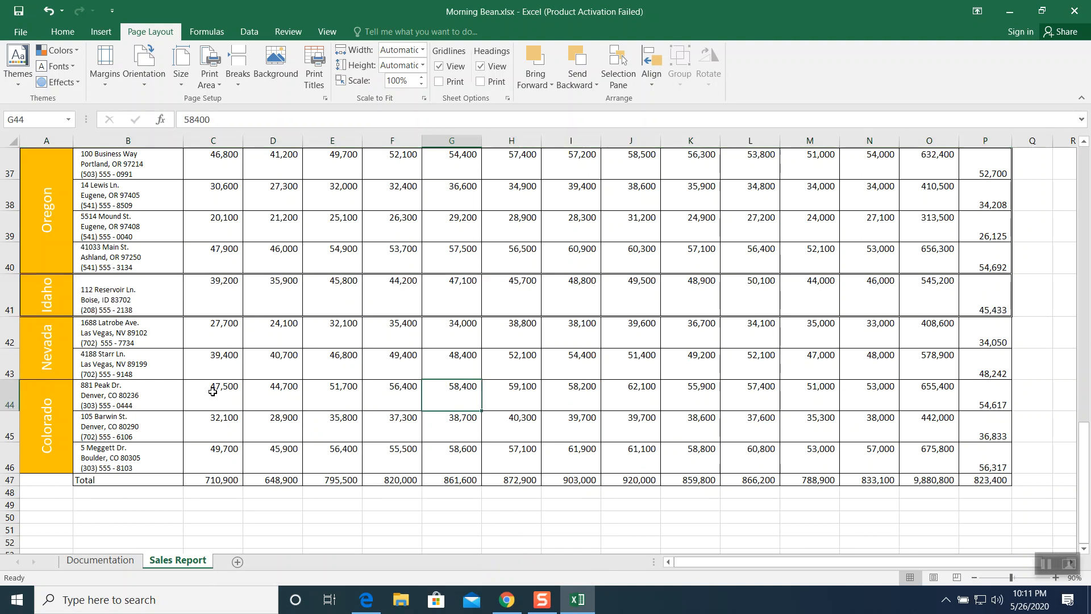
left_click_drag(58, 344, 989, 344)
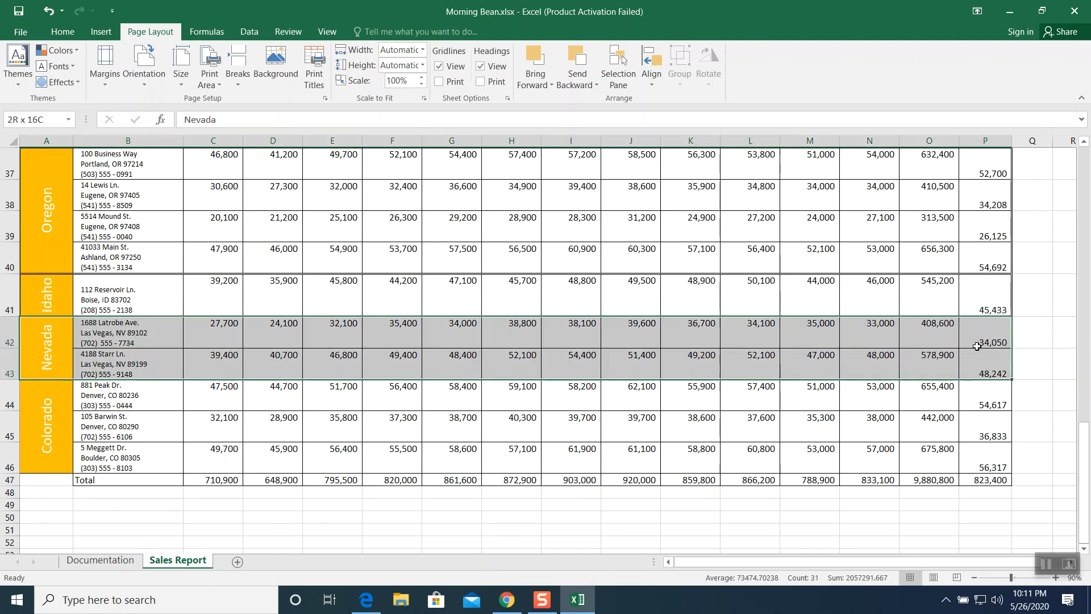
right_click(454, 341)
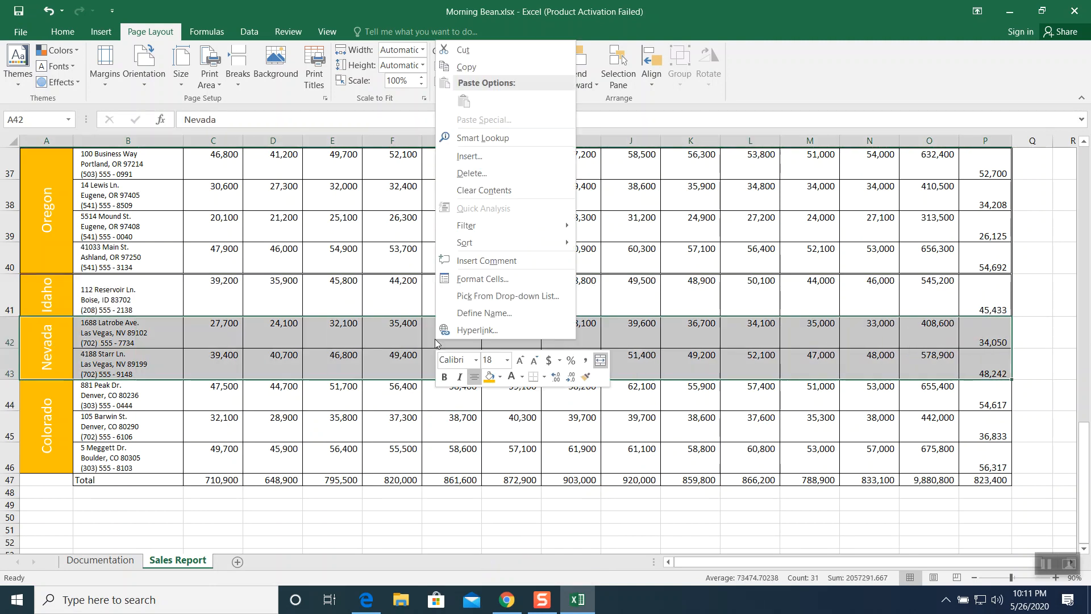
left_click(473, 285)
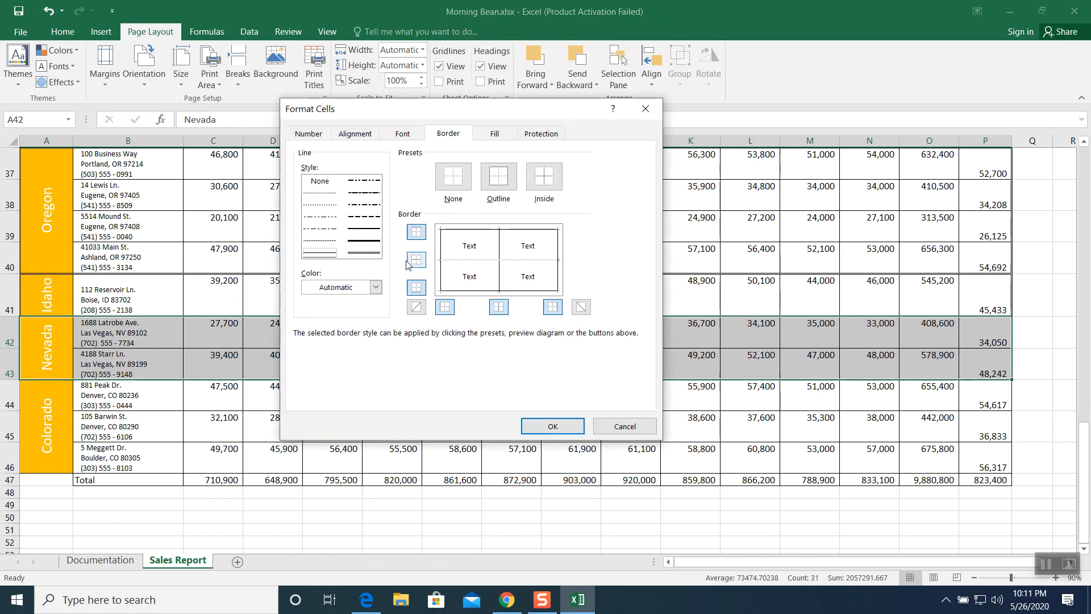
left_click(372, 255)
left_click(462, 233)
left_click(561, 260)
left_click(527, 291)
left_click(540, 426)
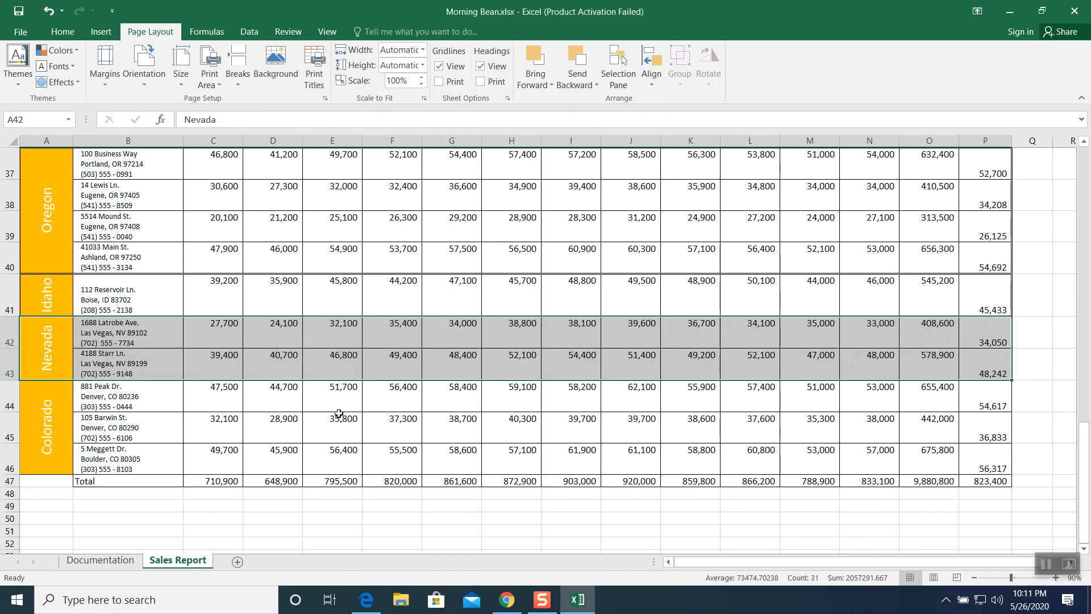
- Apply a thick outline border around the Colorado store block, A44:P46
left_click(338, 416)
left_click_drag(43, 407, 999, 418)
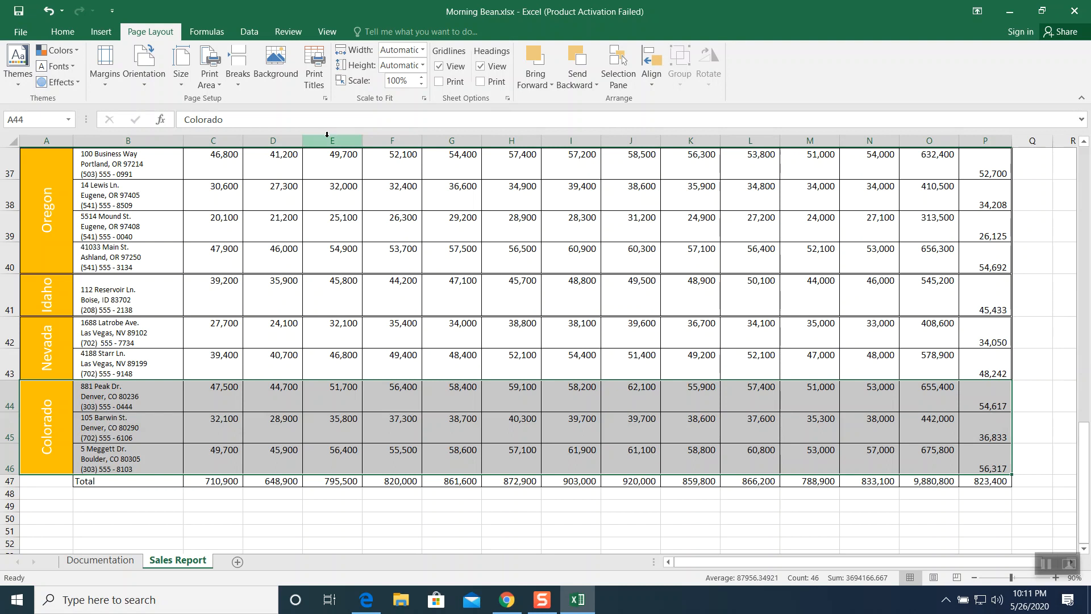
right_click(357, 422)
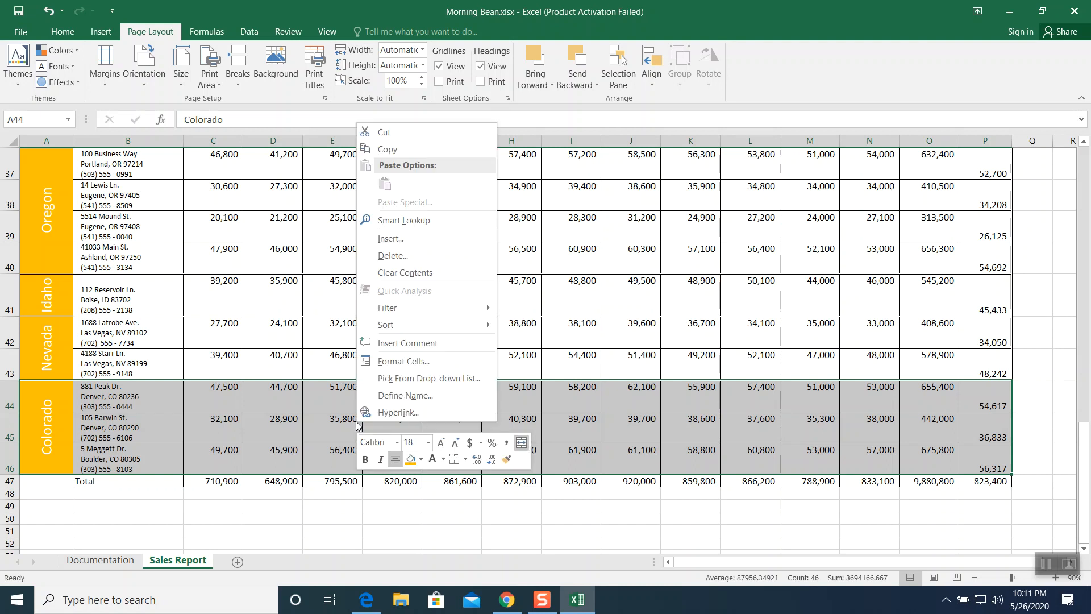
left_click(386, 367)
left_click(416, 265)
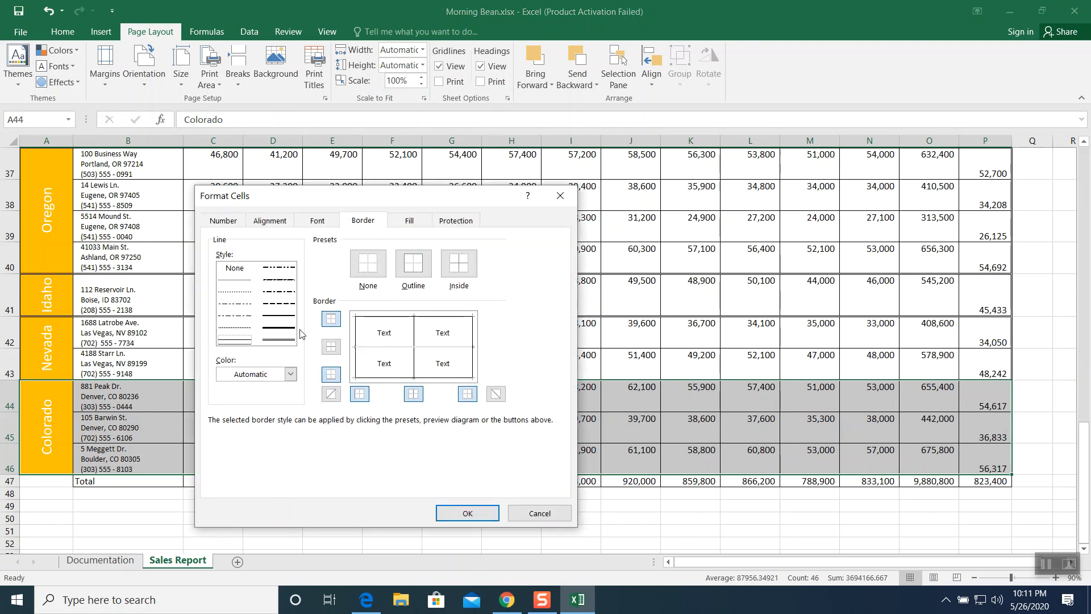
left_click(281, 341)
left_click(356, 344)
left_click(386, 317)
left_click(473, 344)
left_click(436, 377)
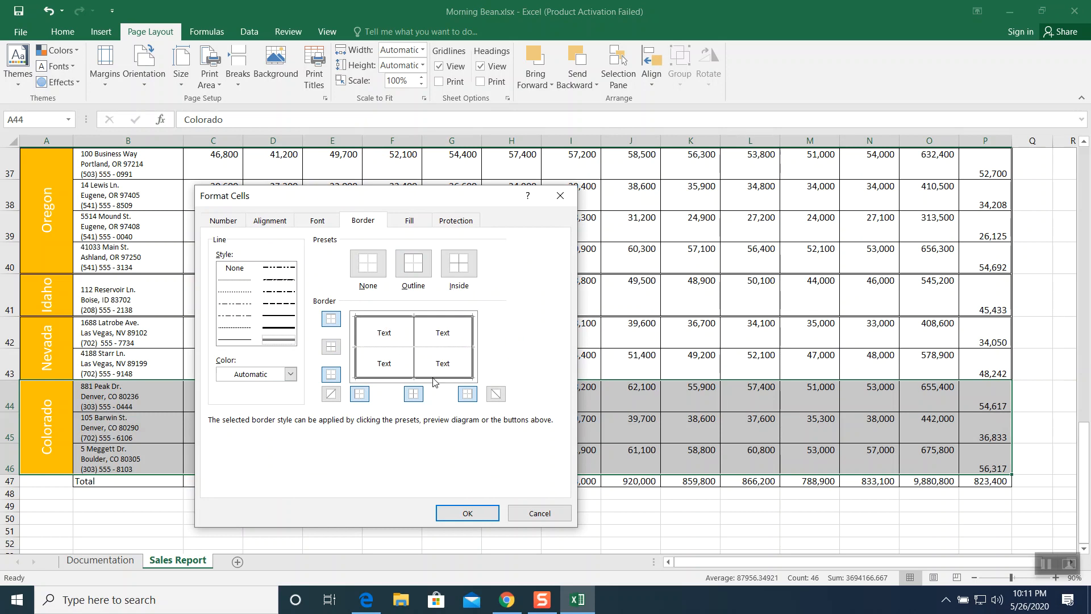
left_click(471, 512)
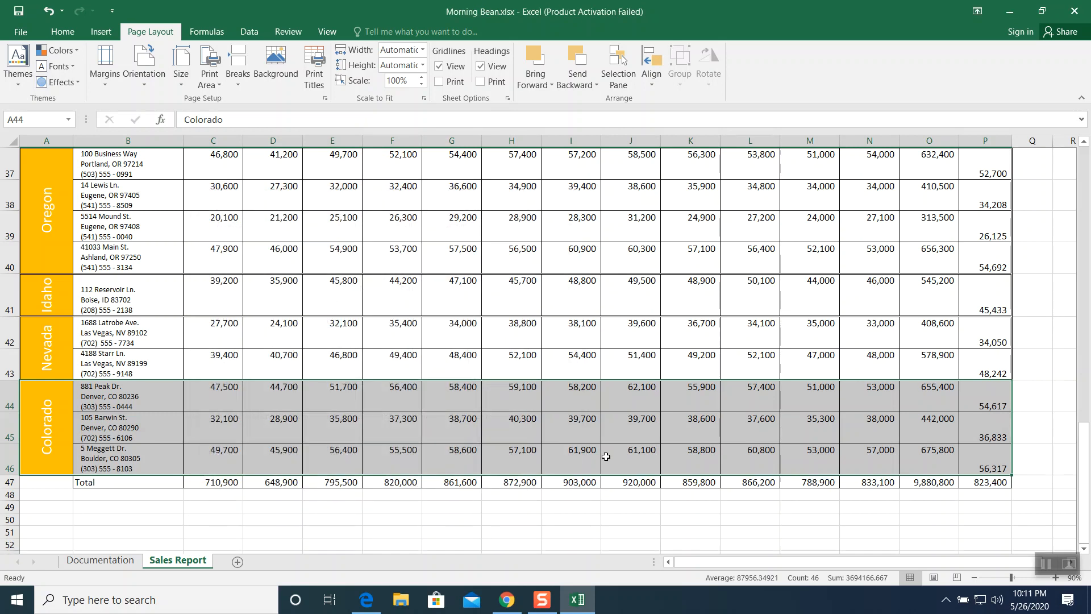
left_click(400, 428)
scroll(635, 416, "up", 2)
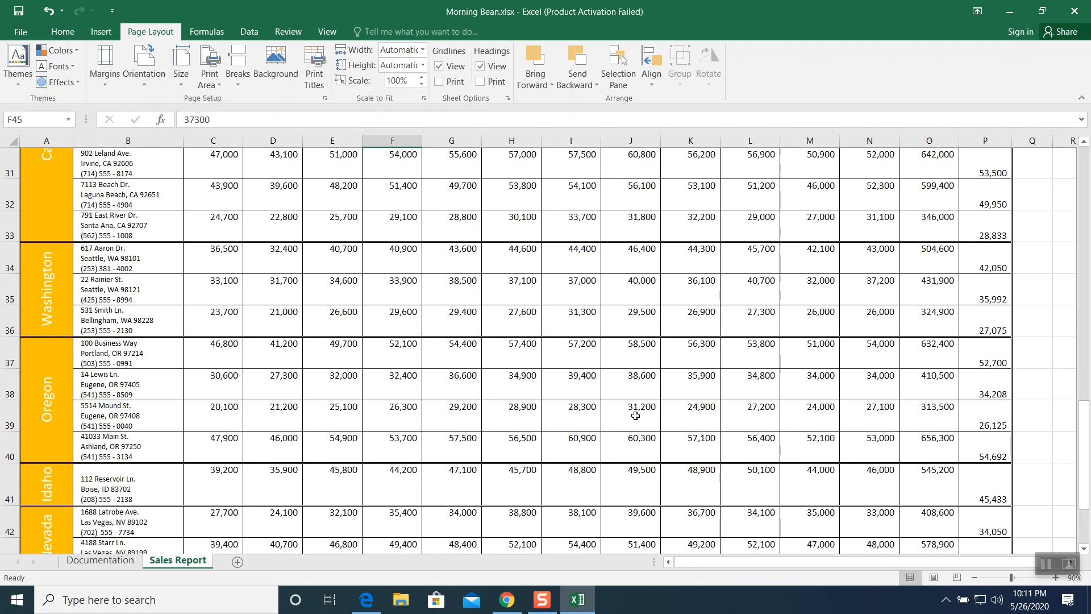
- Fill the 2017 Monthly Gross Sales header row, A26:P26, with the standard Green colour
scroll(264, 292, "down", 2)
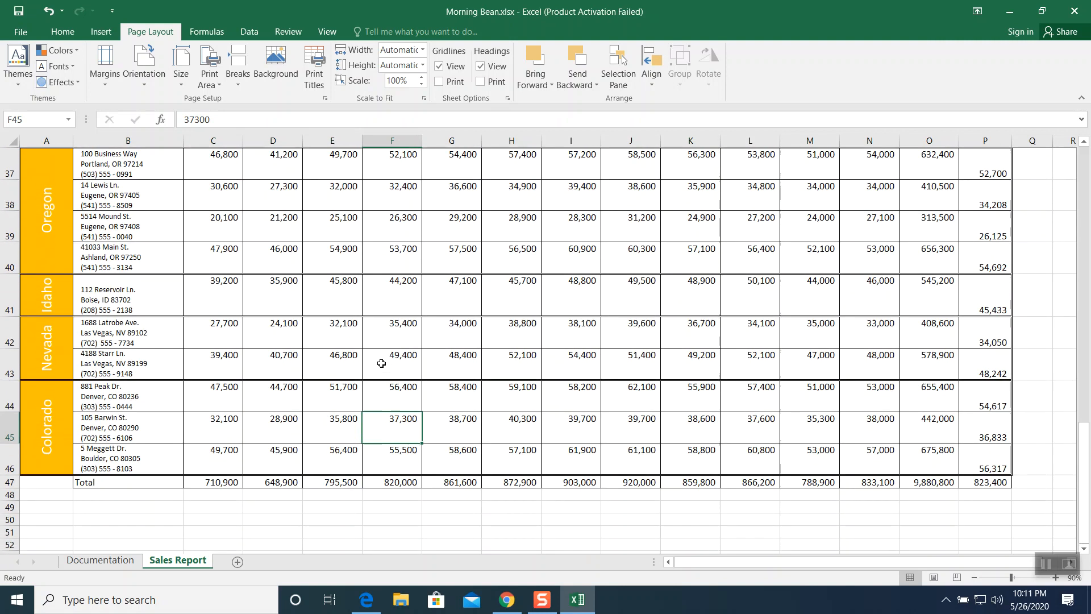
scroll(383, 363, "up", 6)
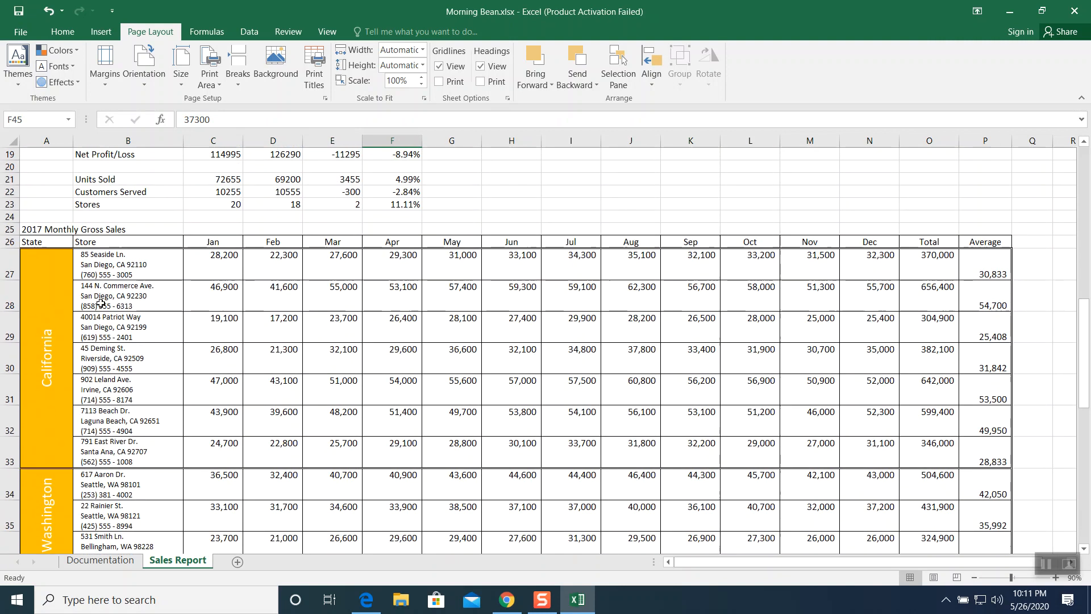
left_click_drag(59, 243, 965, 243)
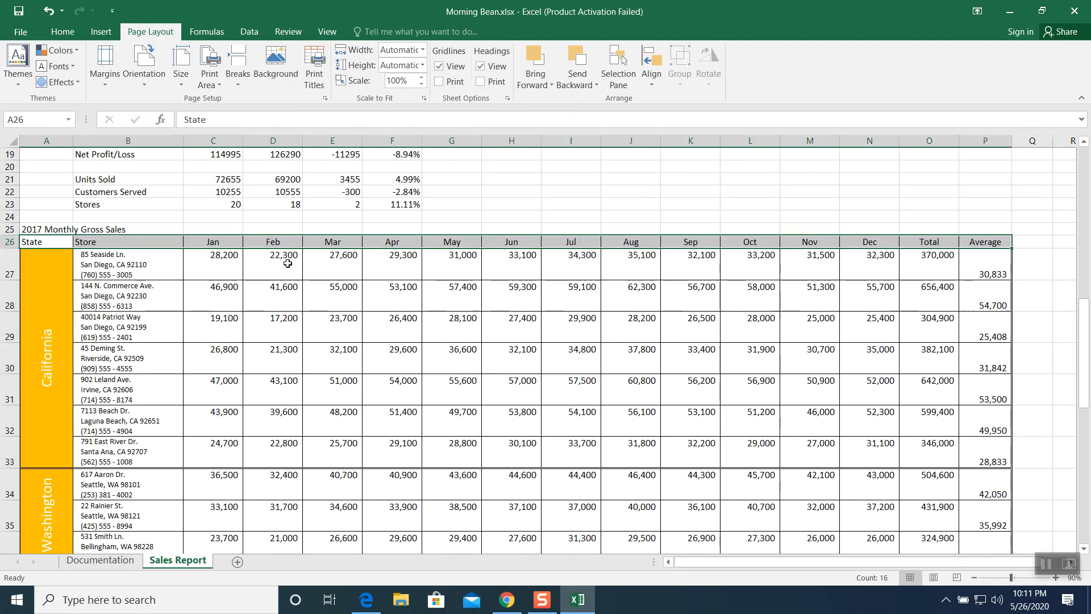
left_click(66, 36)
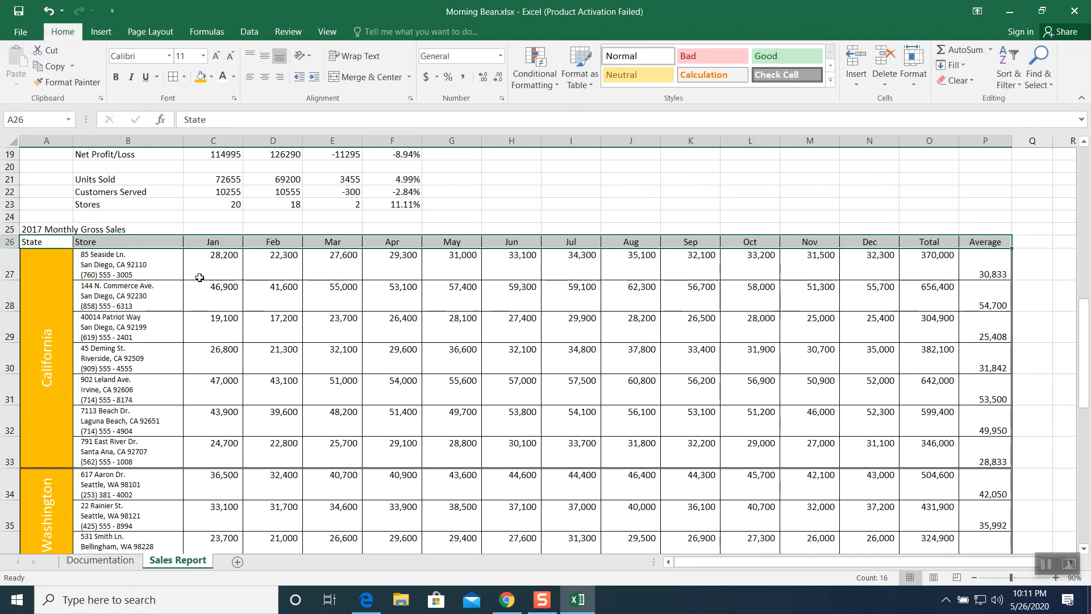
left_click(211, 81)
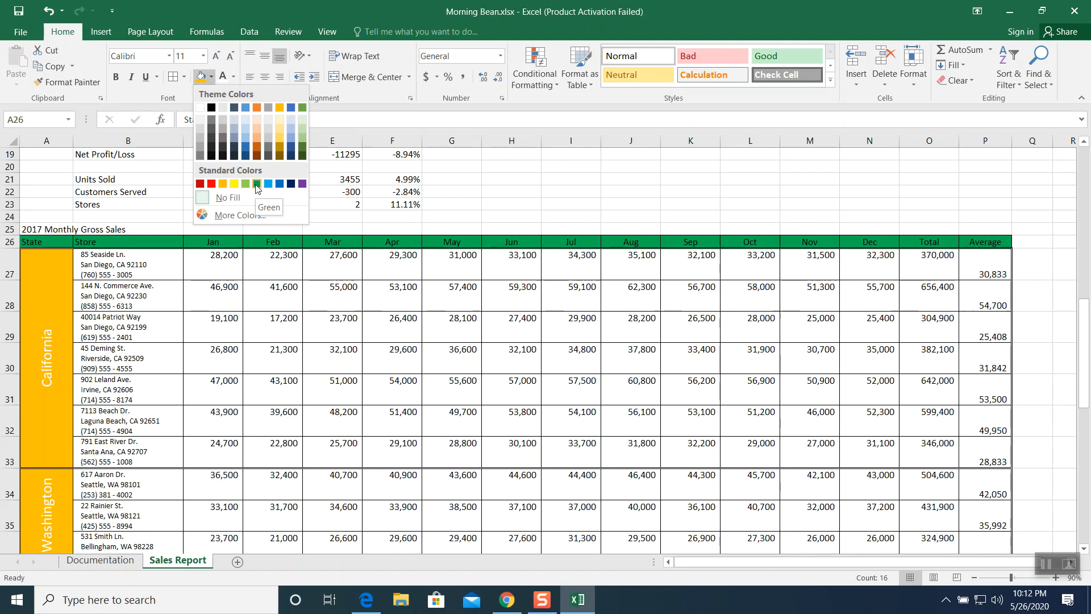
left_click(257, 183)
- Make the header row's font white and centre its text
left_click(233, 78)
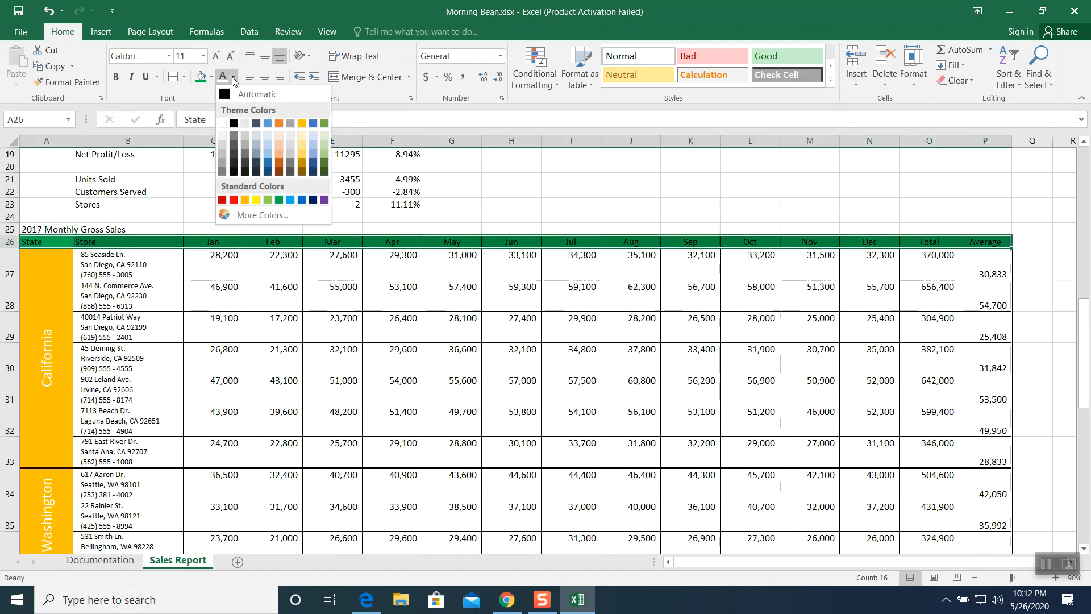
left_click(222, 123)
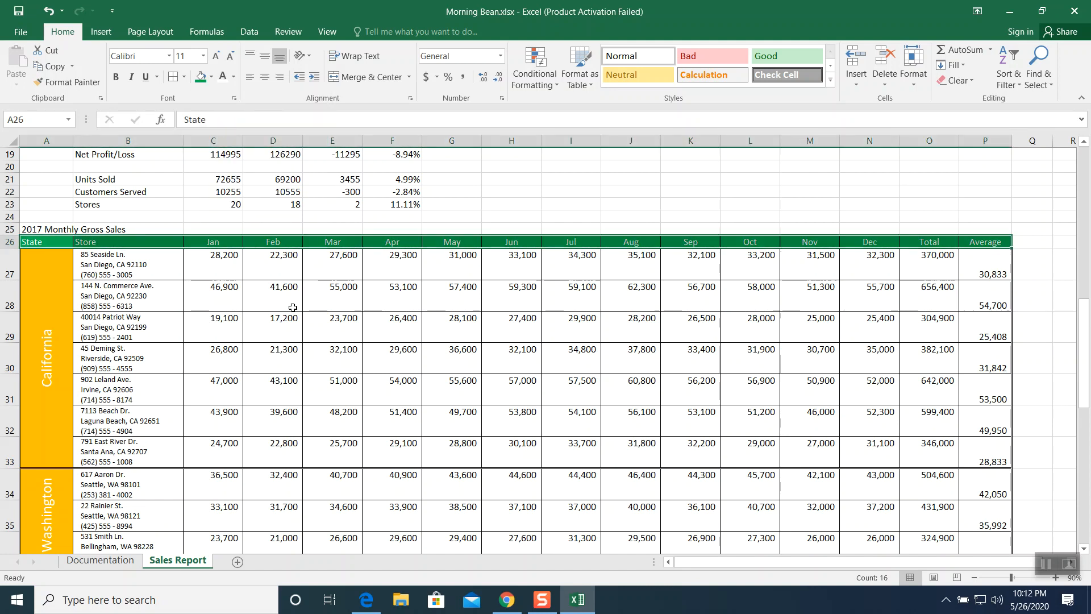
left_click(265, 80)
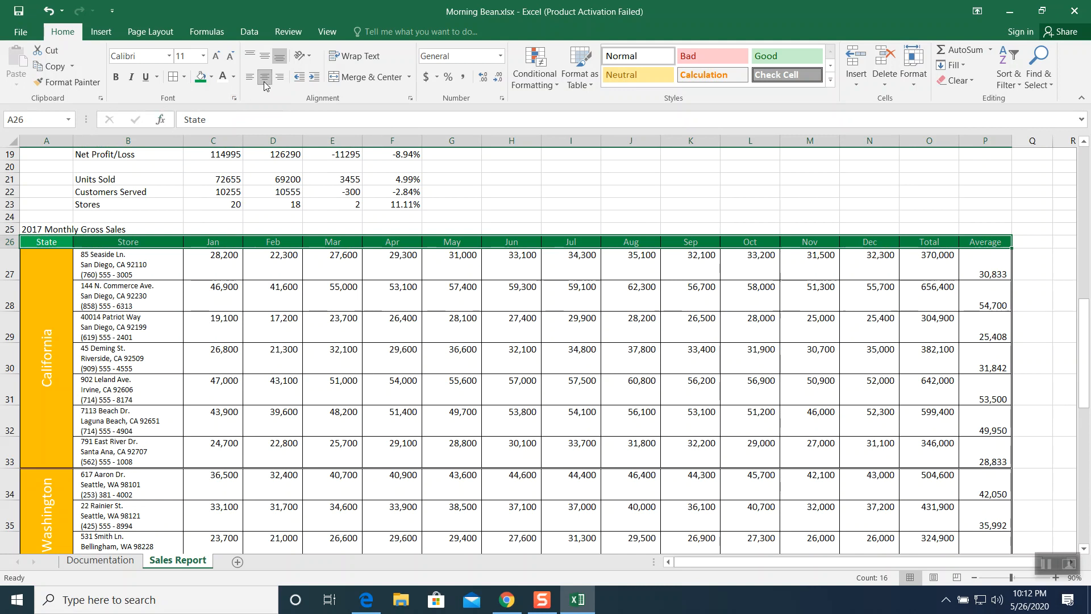
- Replace all occurrences of "Ln." with "Lane" in the store addresses
left_click(388, 408)
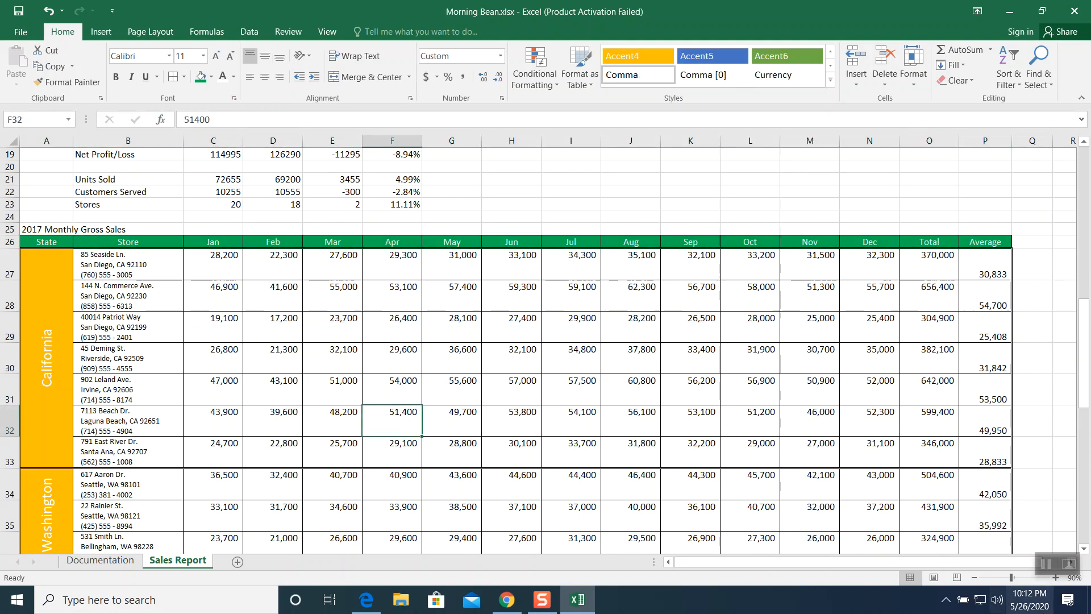
left_click(1047, 565)
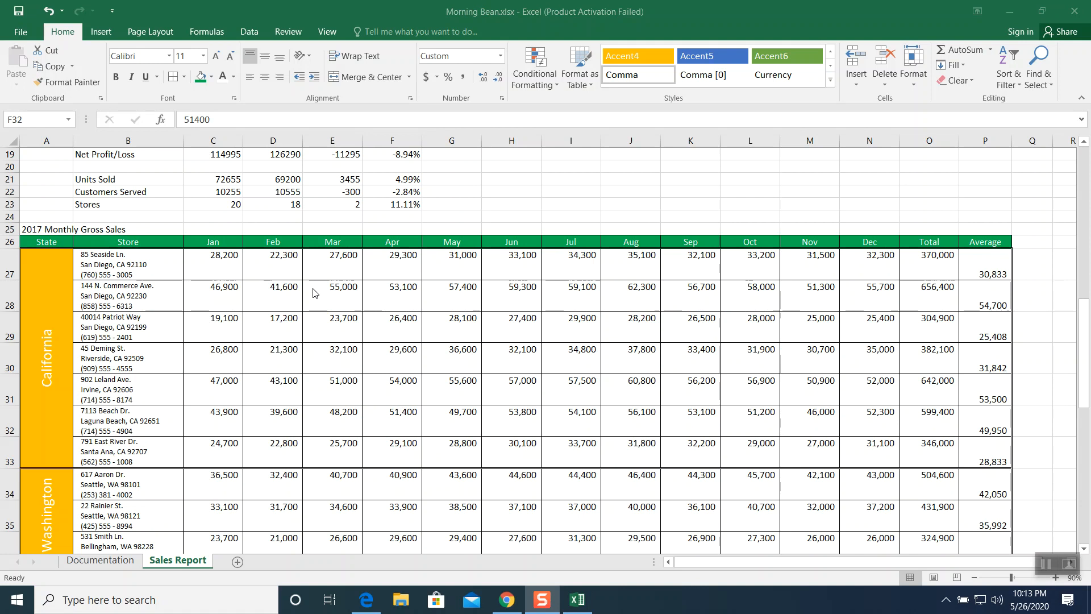
left_click(132, 264)
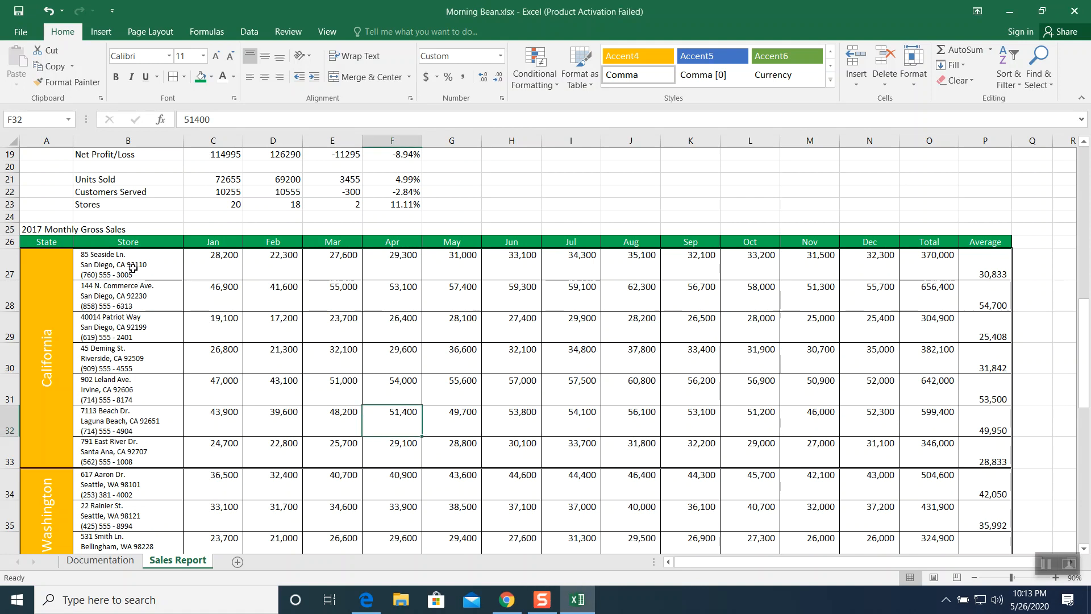
left_click(133, 268)
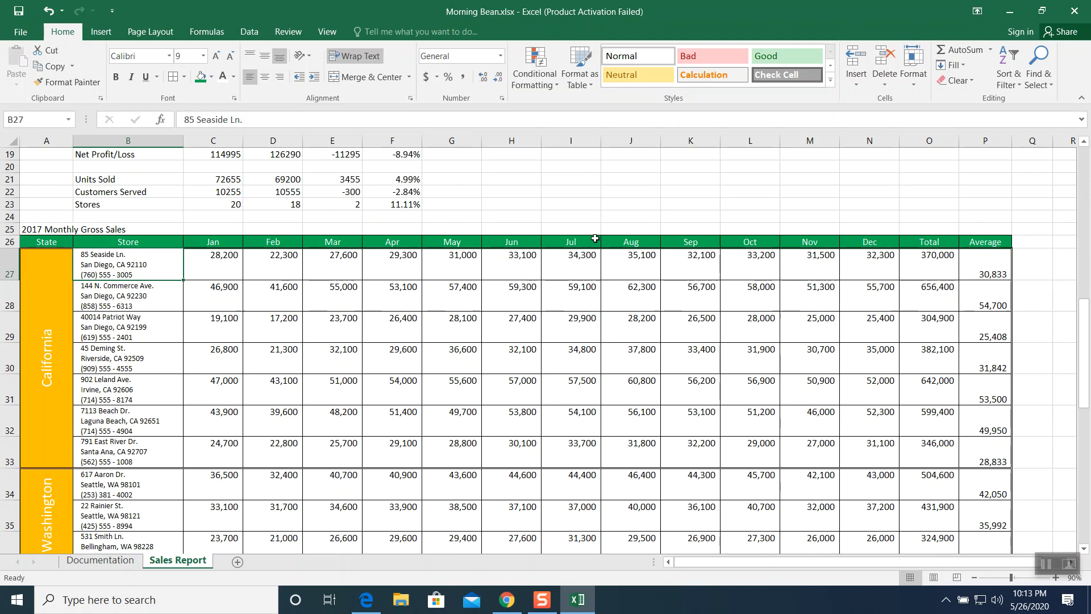
left_click(1049, 76)
left_click(1017, 119)
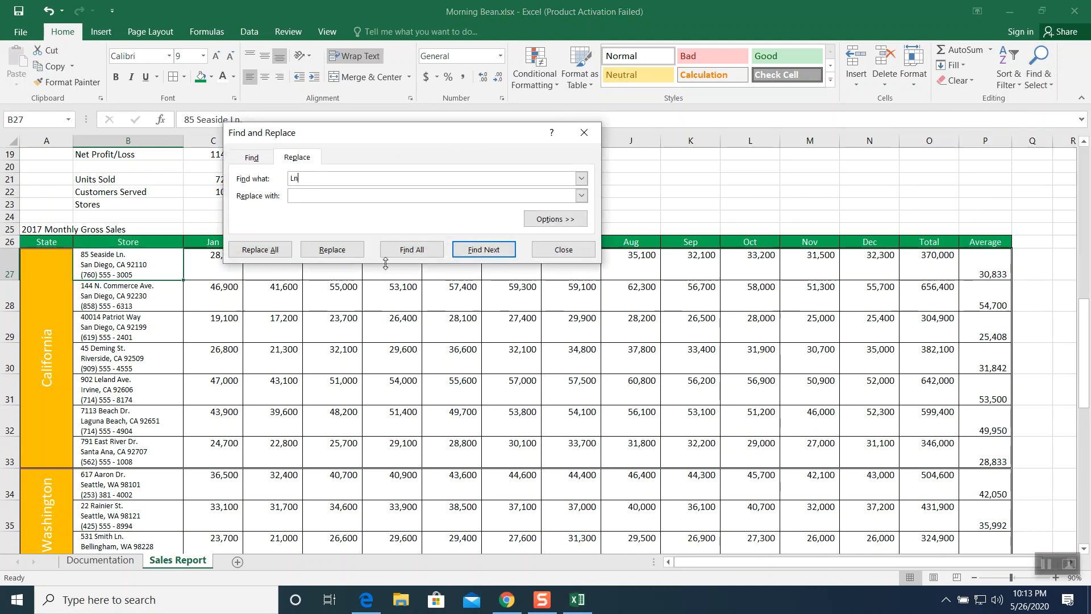
left_click(308, 184)
left_click(283, 251)
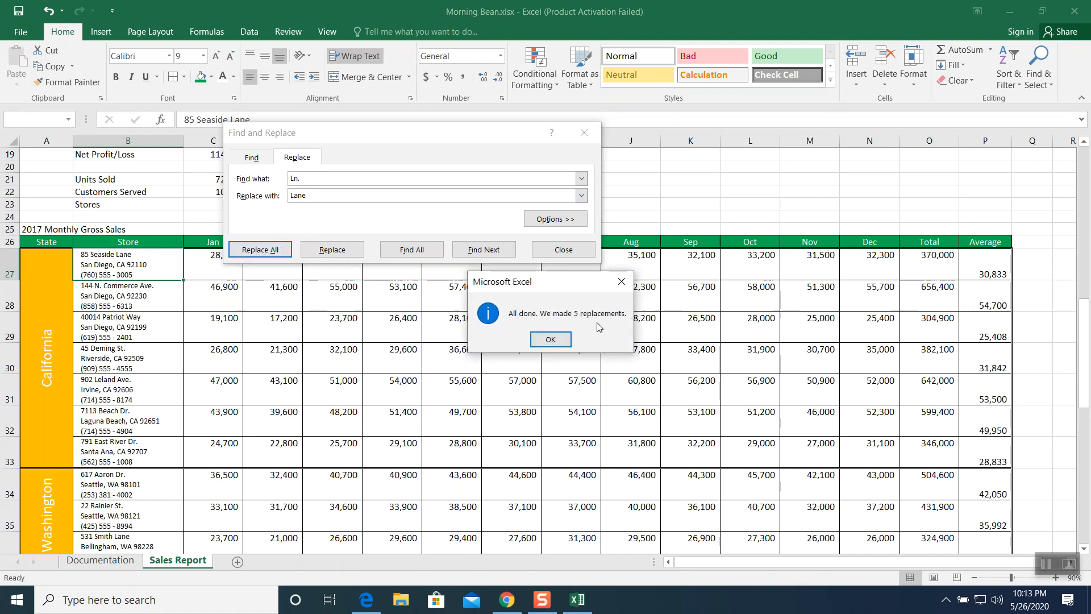
left_click(550, 339)
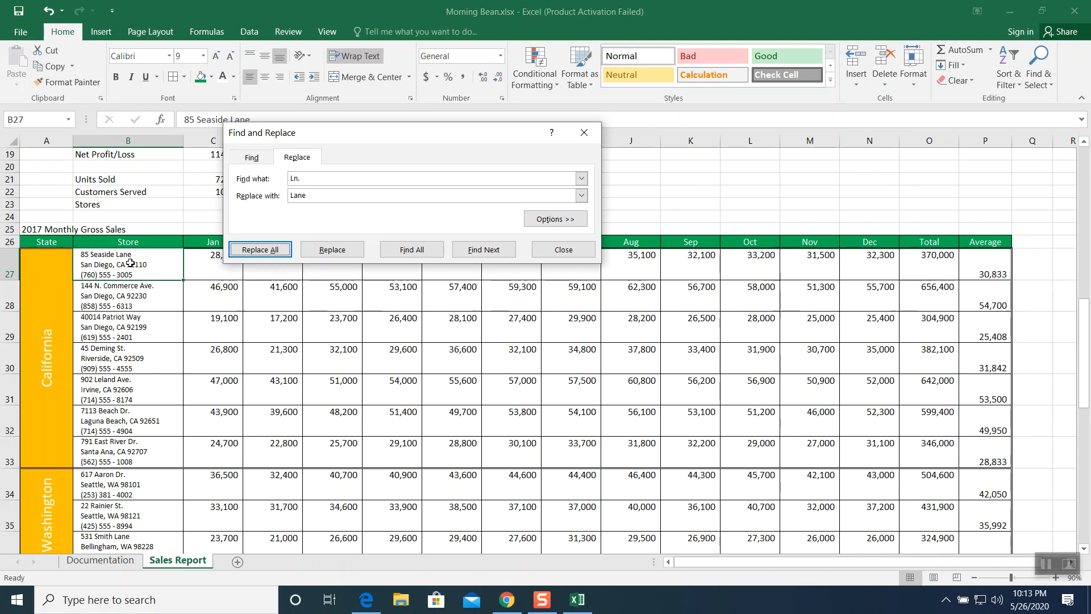
- Replace all occurrences of "Ave." with "Avenue" in the store addresses
left_click(144, 298)
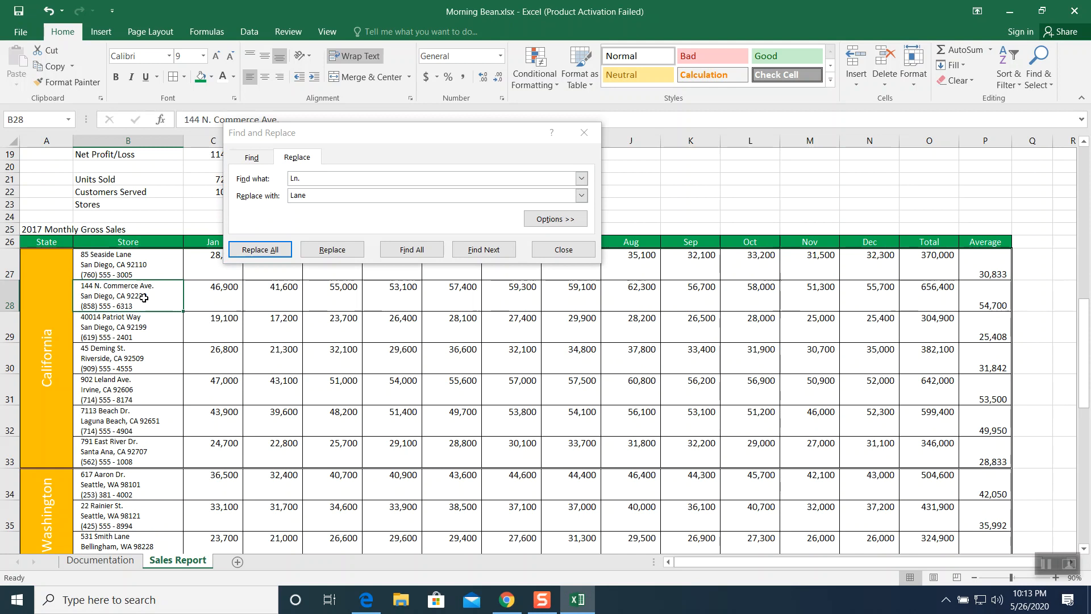
key("ctrl+h")
type("Ave.")
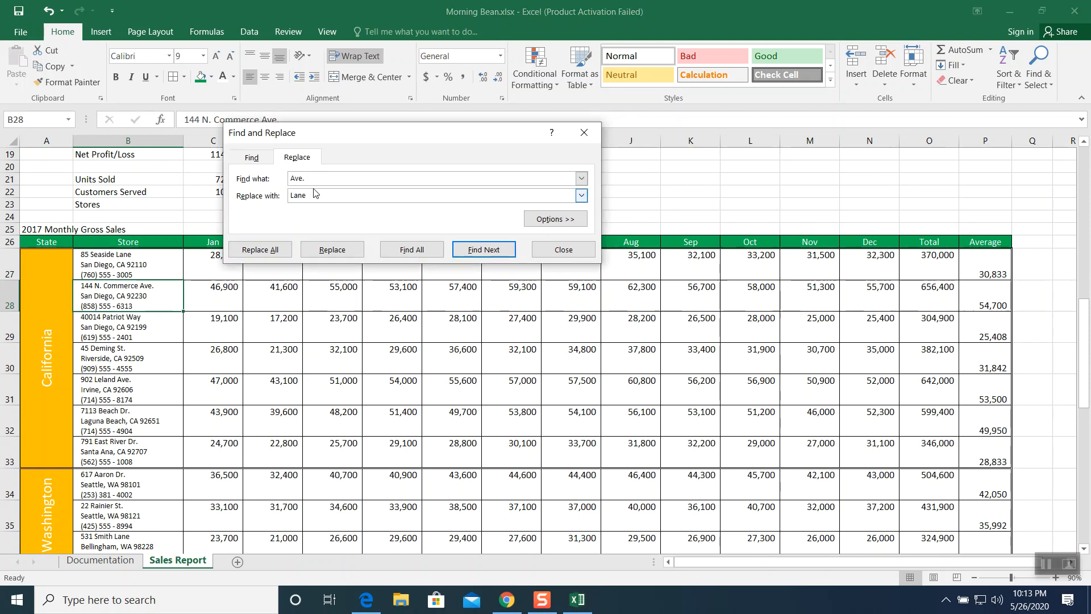
key("Tab")
type("Avenue")
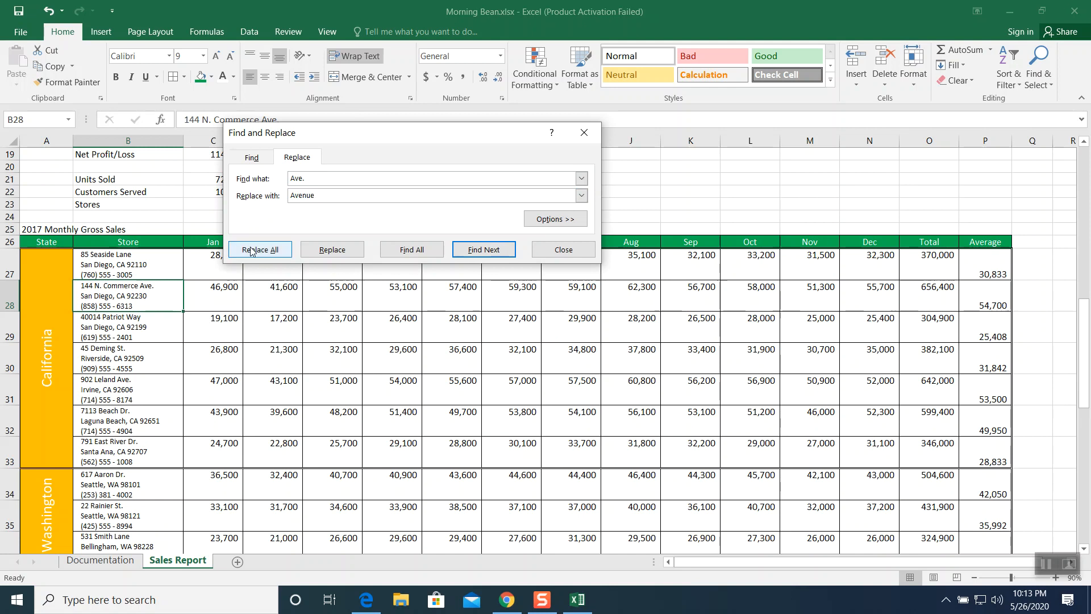
left_click(250, 249)
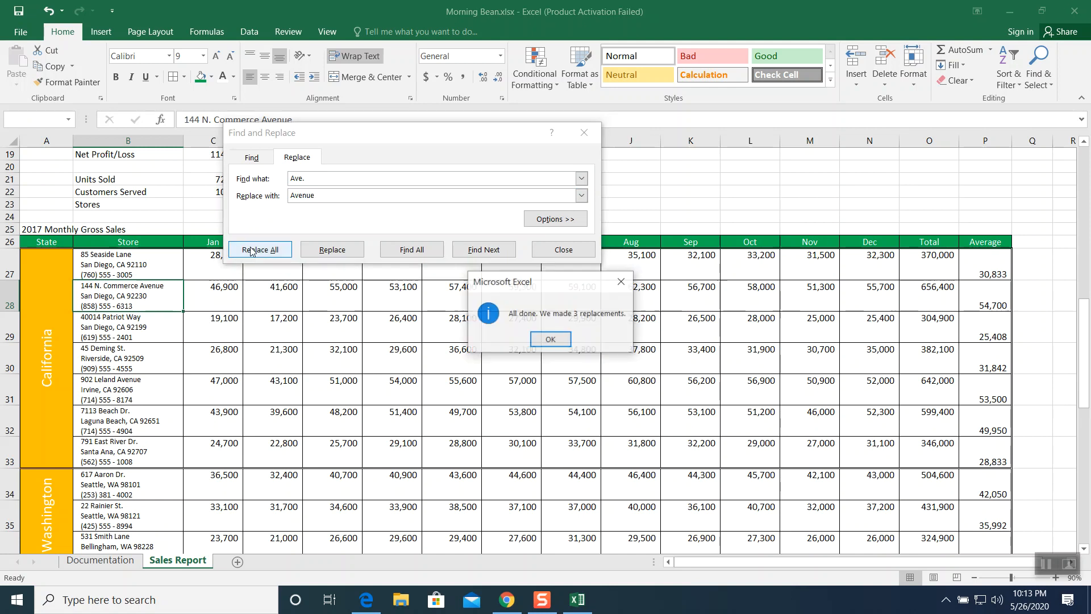
left_click(550, 339)
- Replace all occurrences of "St." with "Street" in the store addresses
left_click(136, 328)
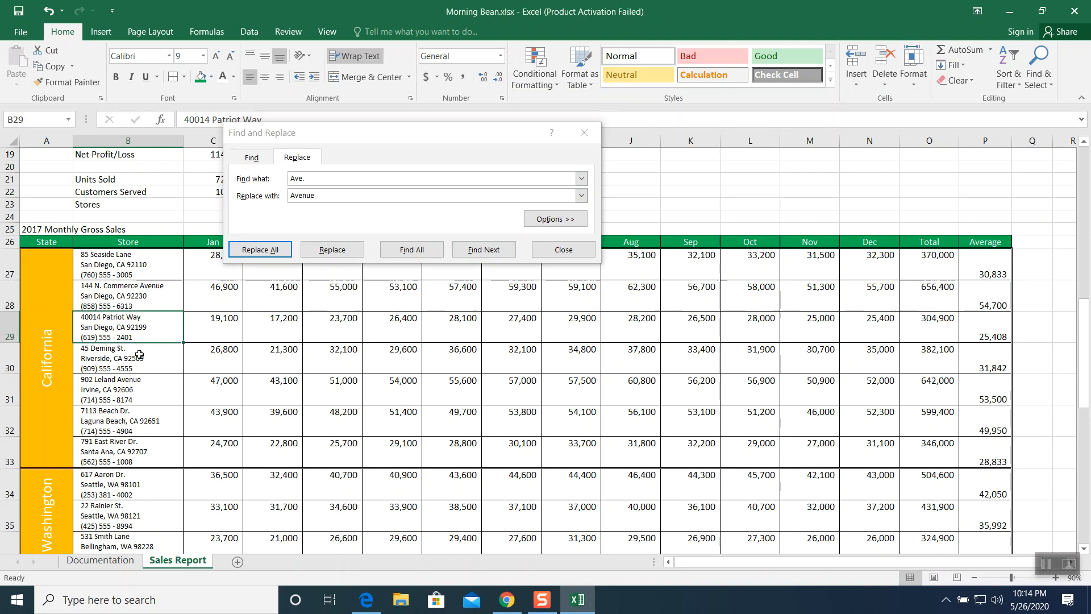
left_click(139, 352)
double_click(333, 180)
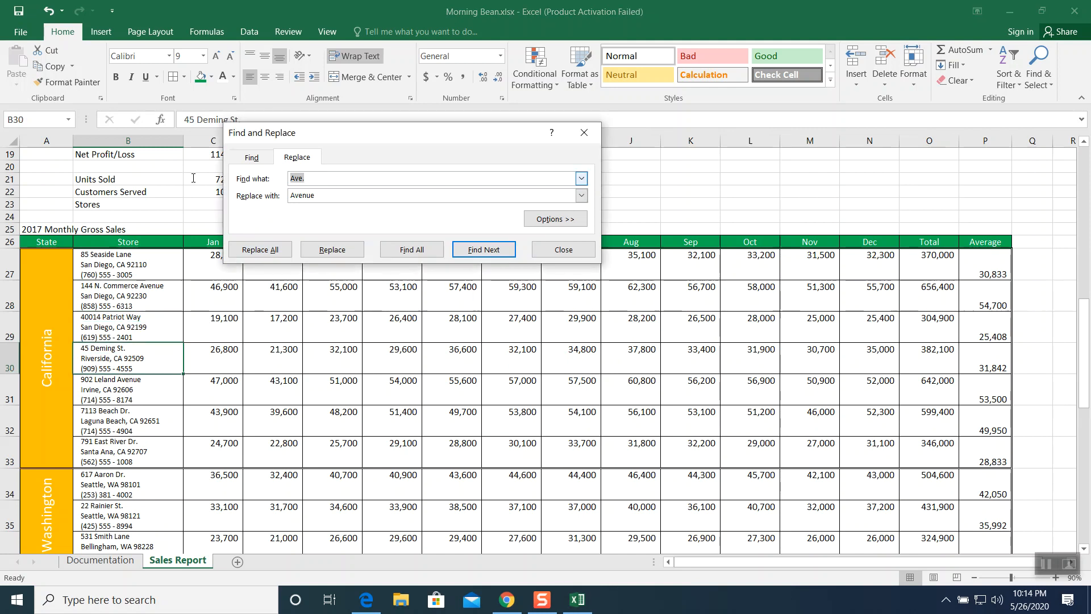
type("St.")
key("Tab")
type("S")
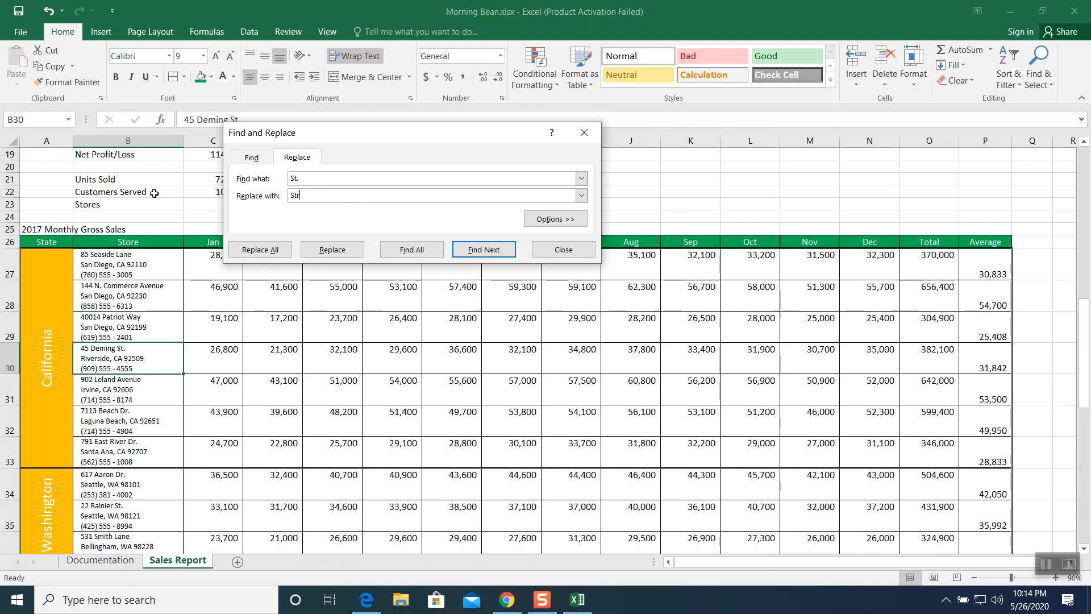
left_click(249, 252)
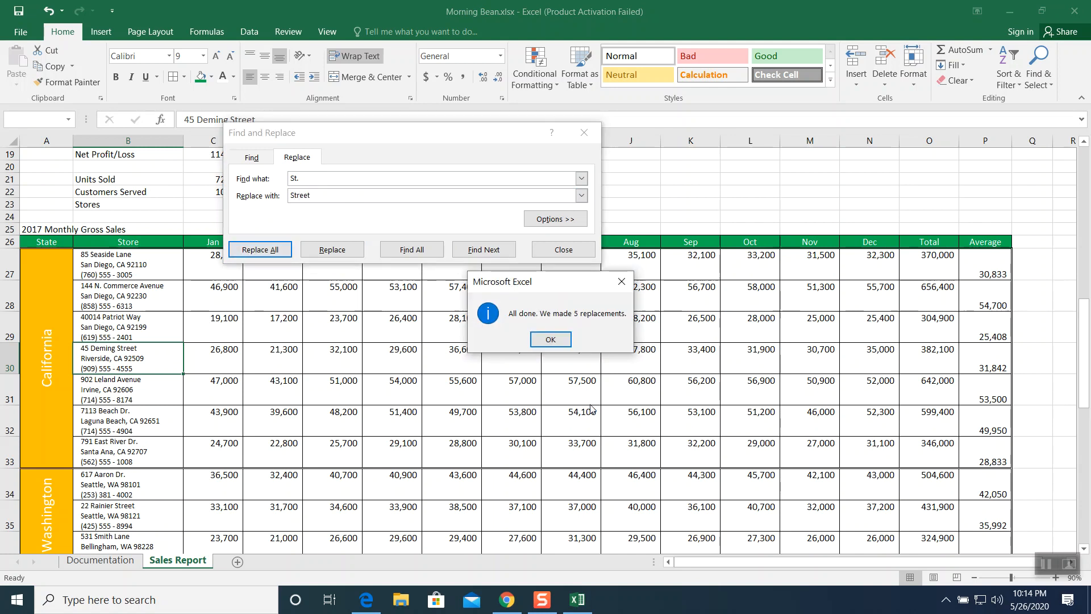
left_click(540, 340)
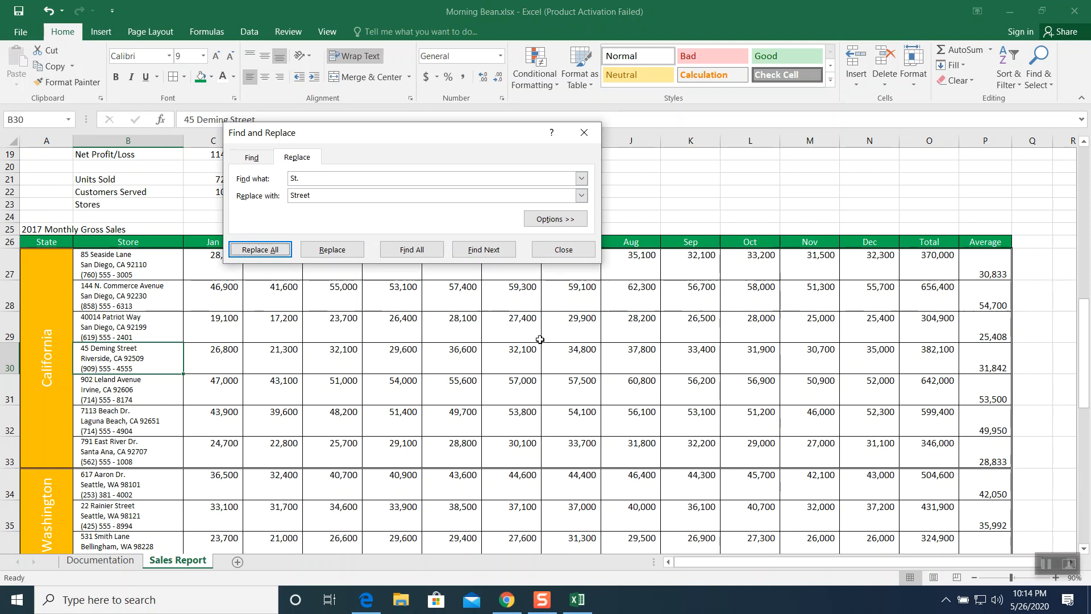
- Replace all occurrences of "Dr." with "Drive" in the store addresses and close the Find and Replace dialog
left_click(157, 409)
left_click(220, 171)
type("Dr.")
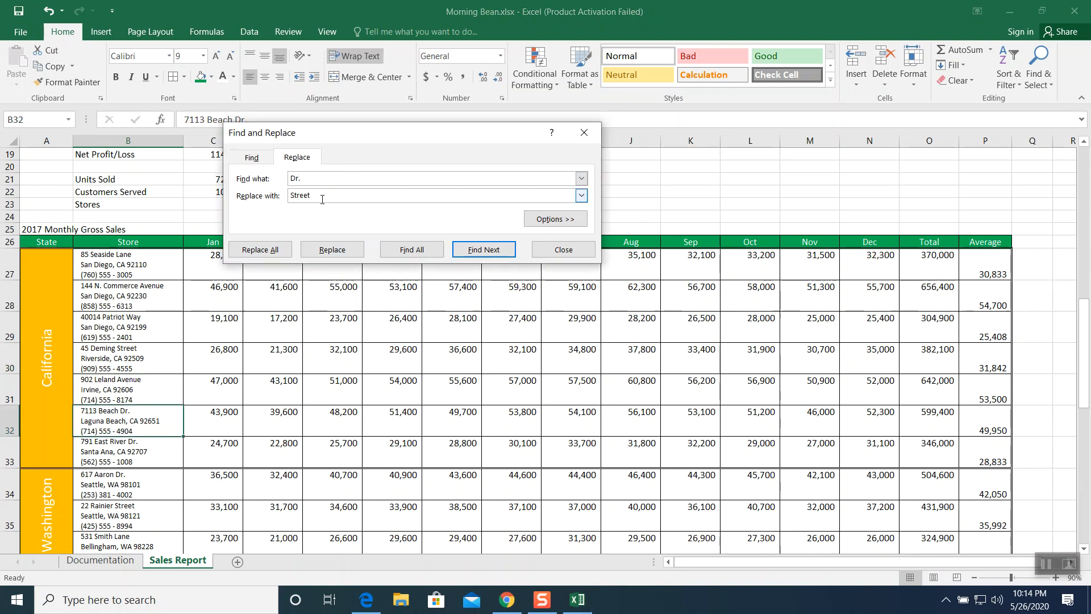
left_click_drag(322, 196, 234, 190)
type("Drive")
left_click(244, 245)
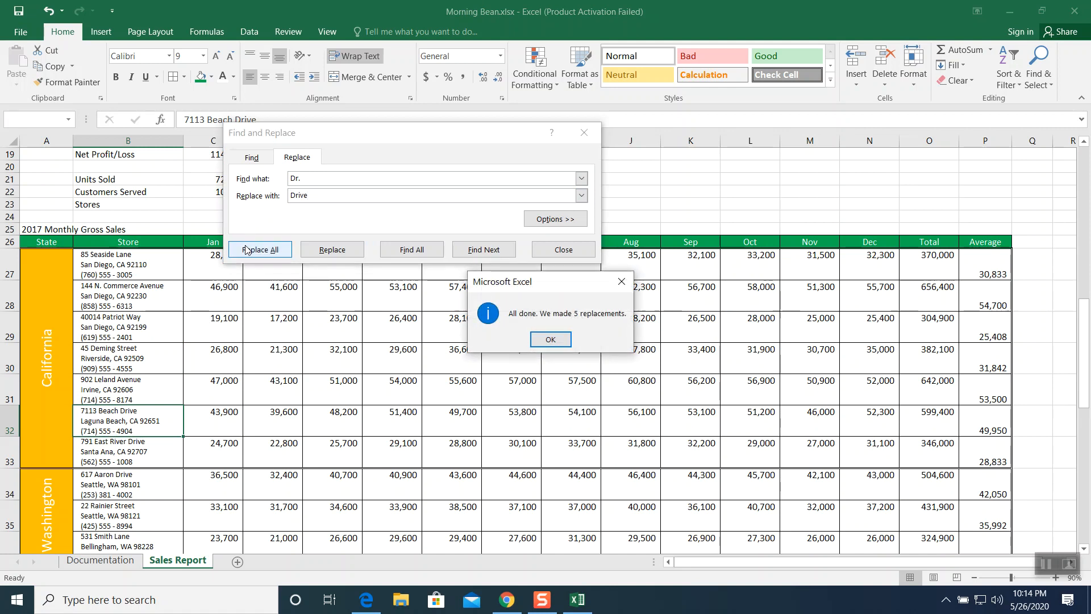
left_click(545, 340)
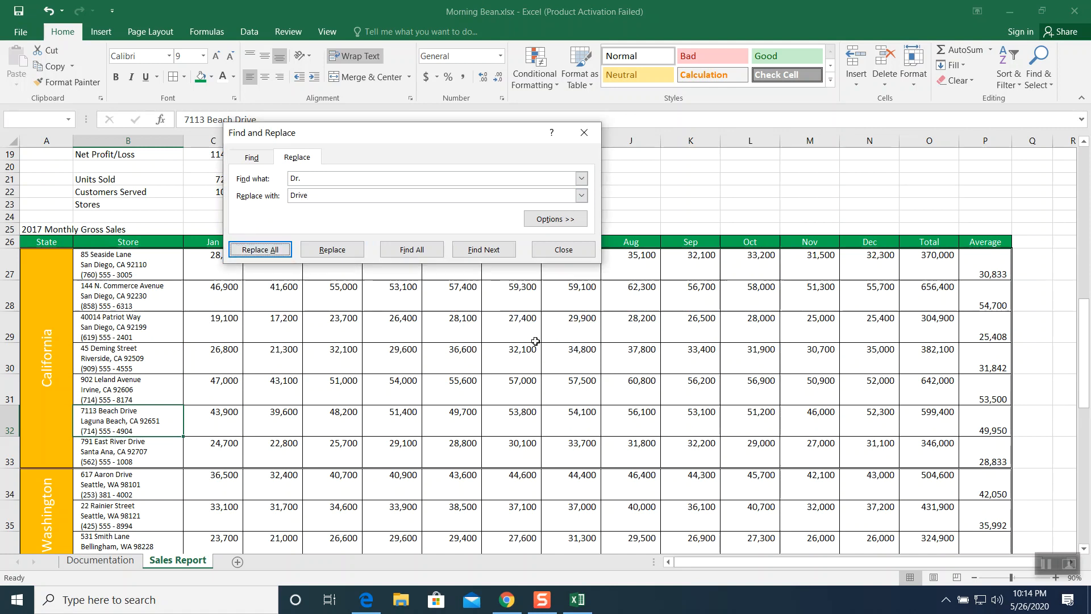
left_click(135, 335)
left_click(563, 249)
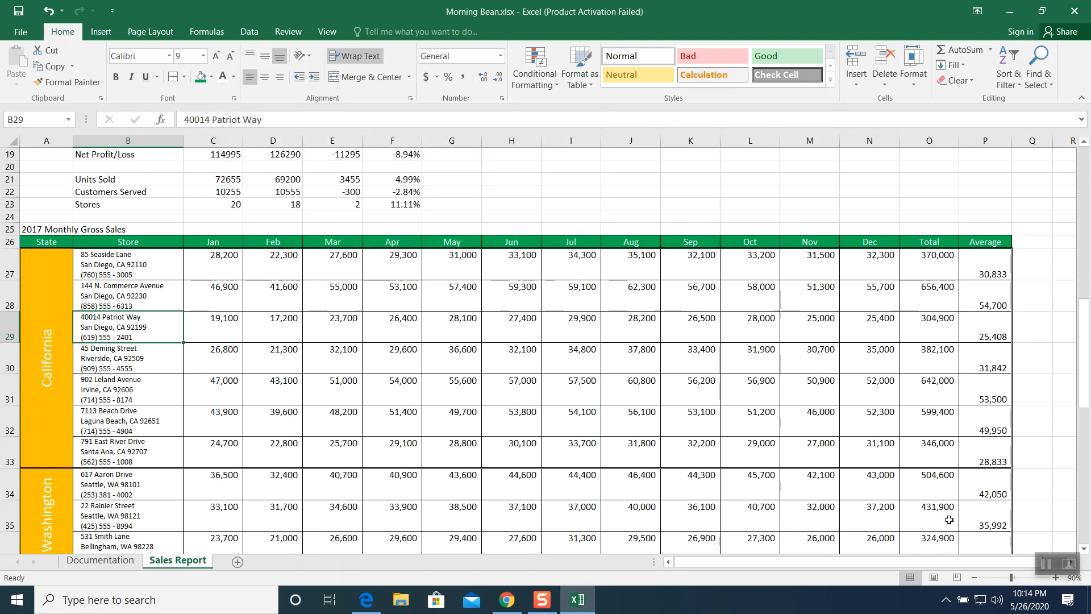
- Apply the Heading 1 cell style to the Sales Statistics title in B4
left_click(1043, 564)
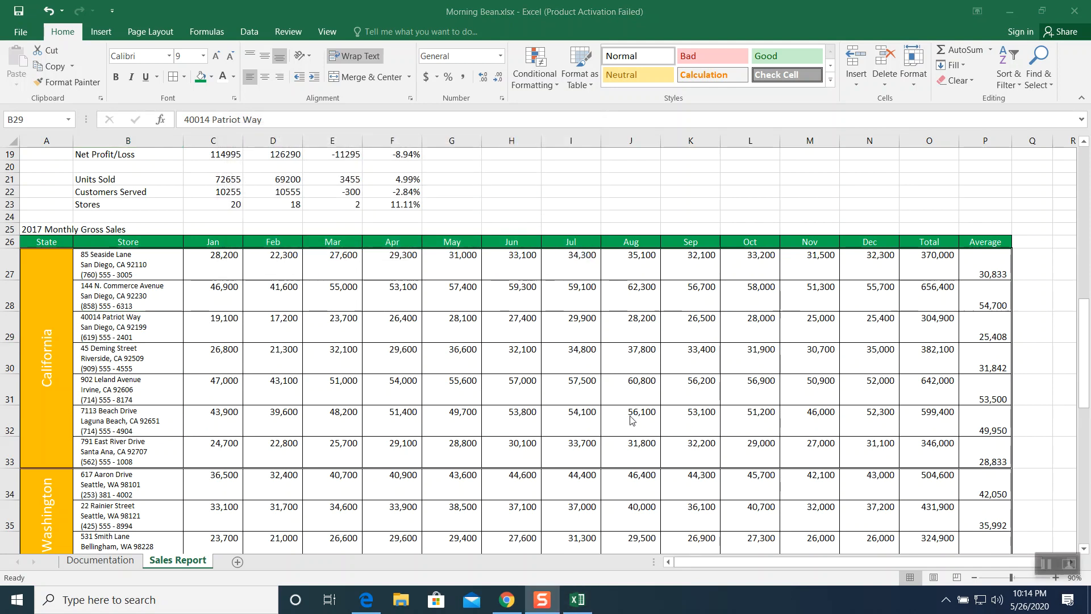
left_click(1082, 351)
left_click_drag(1082, 351, 1081, 177)
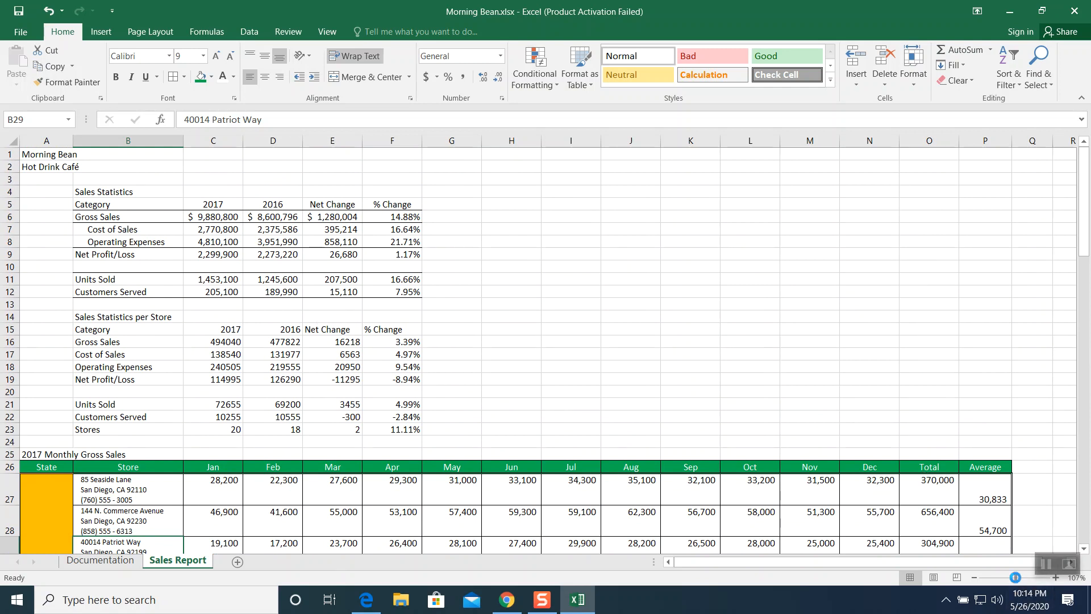
left_click_drag(1012, 577, 1017, 578)
scroll(519, 340, "up", 3)
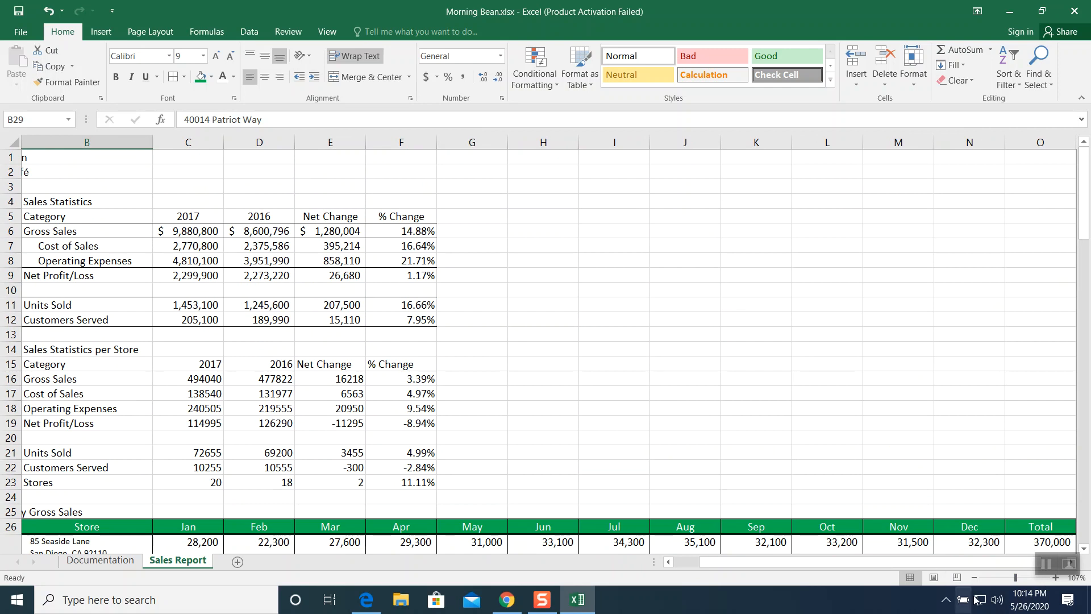
left_click(975, 578)
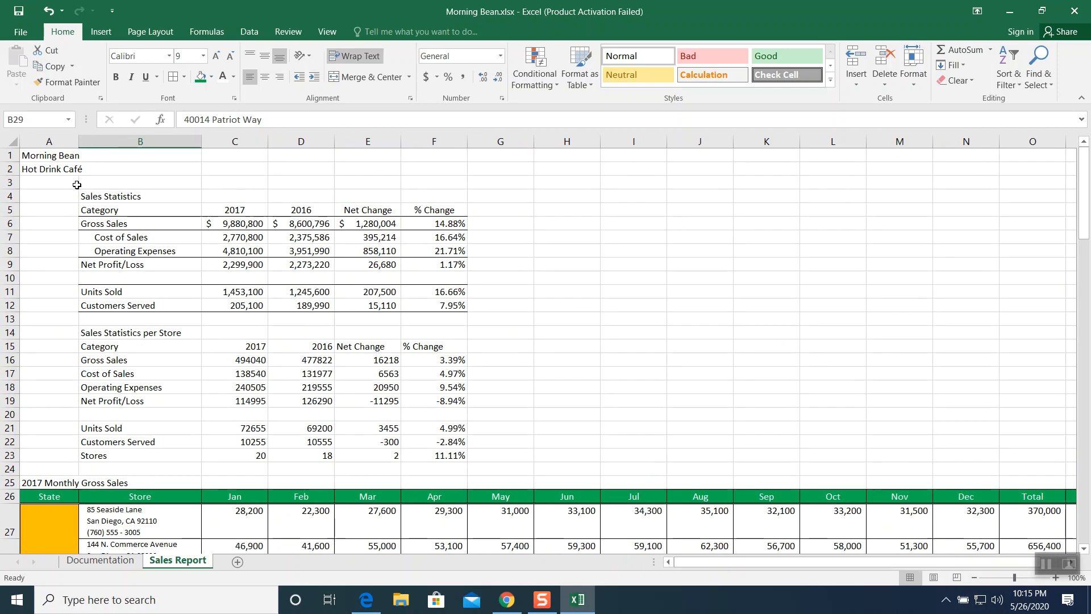
left_click(105, 196)
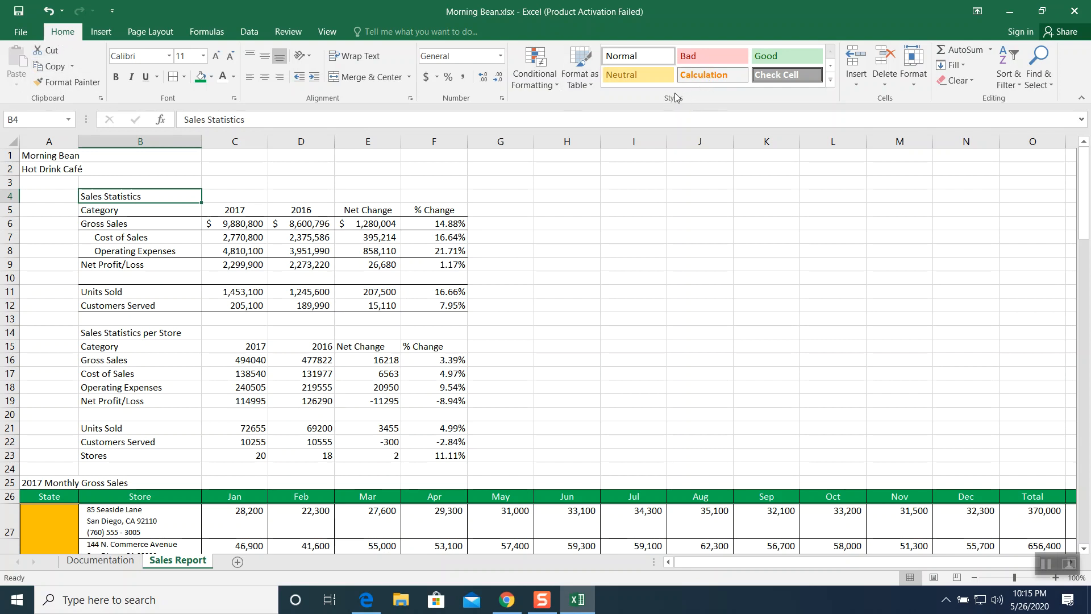
left_click(830, 84)
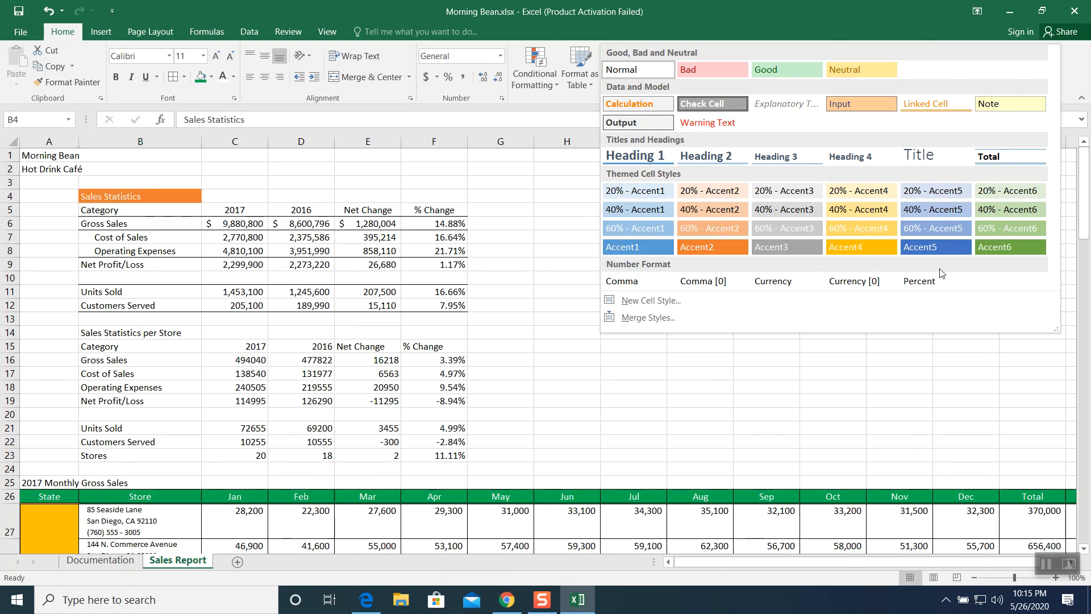
left_click(655, 158)
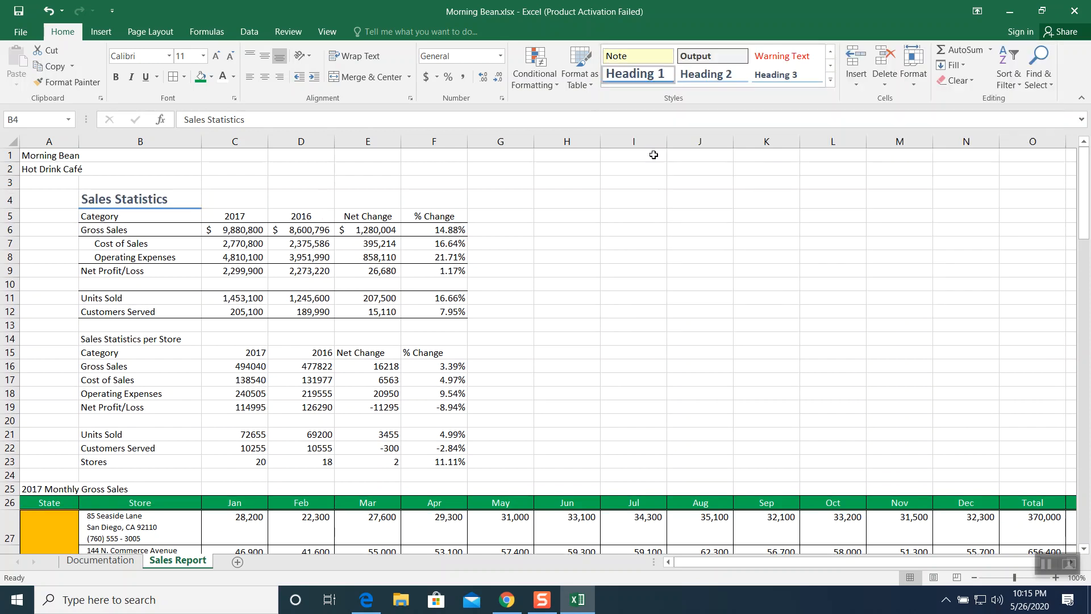
- Apply the Accent4 cell style to the Sales Statistics column headings in B5:F5
left_click(646, 245)
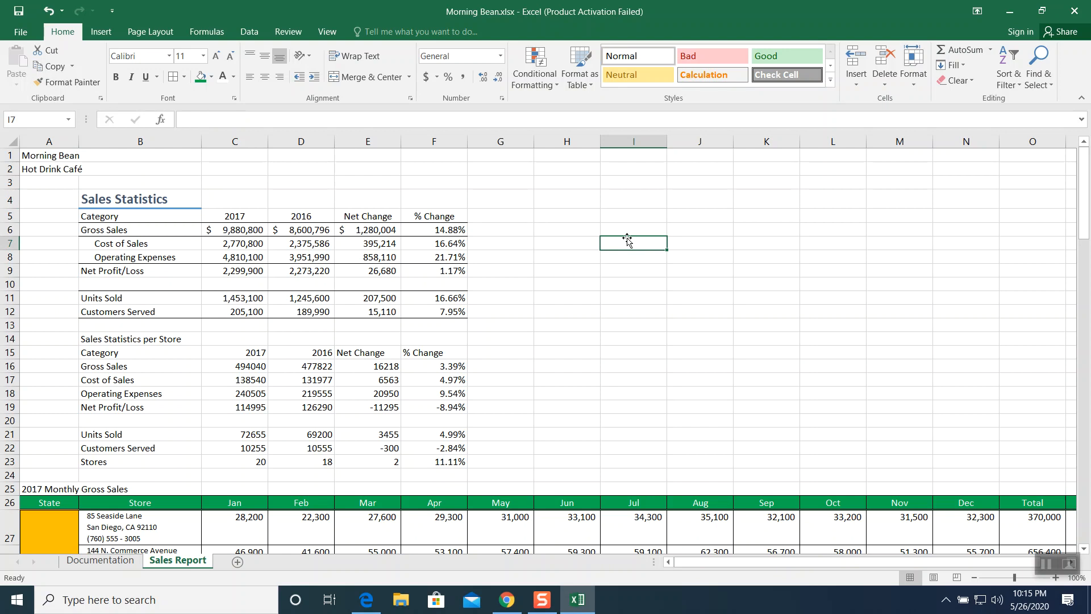
left_click_drag(152, 216, 434, 217)
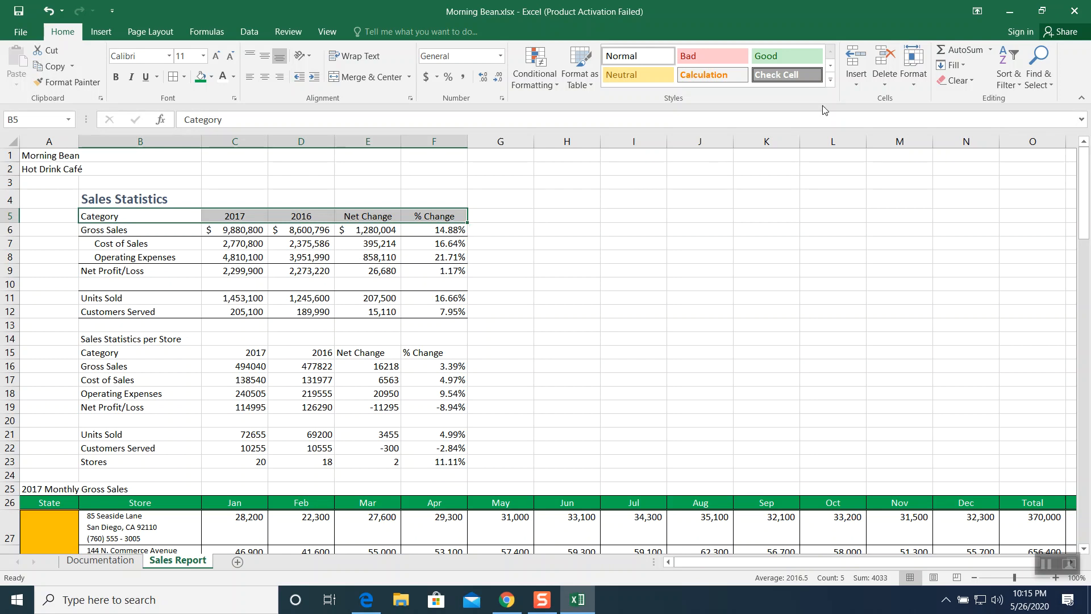
left_click(828, 85)
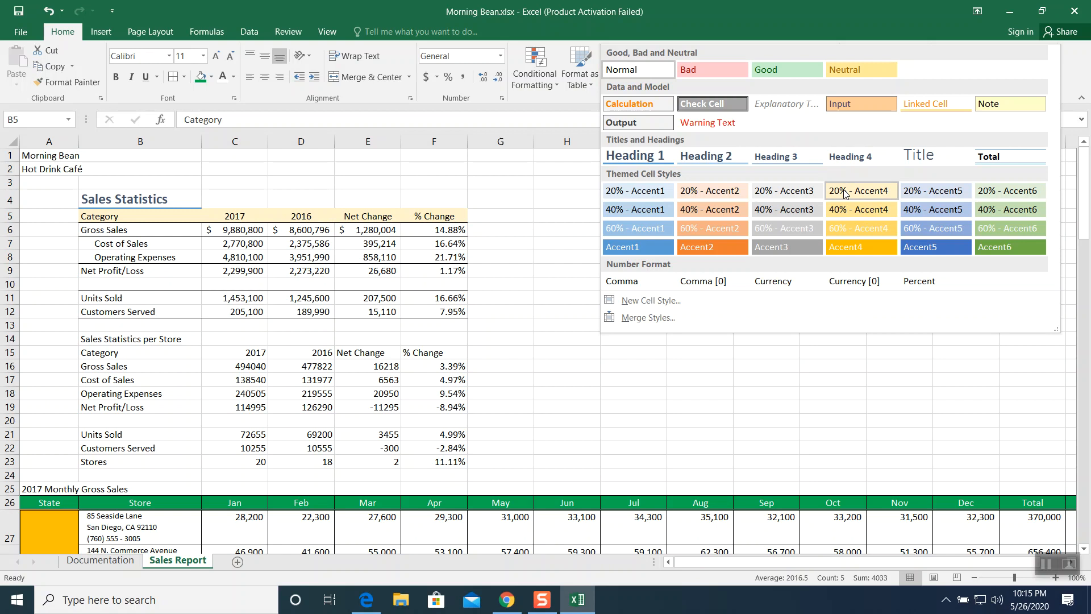
left_click(844, 245)
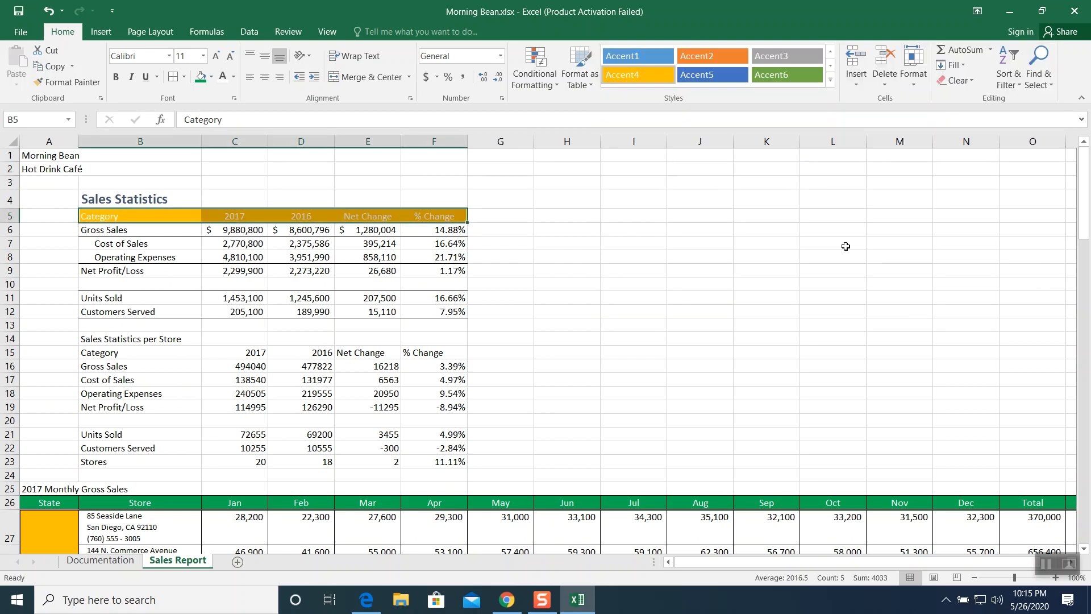
left_click(670, 271)
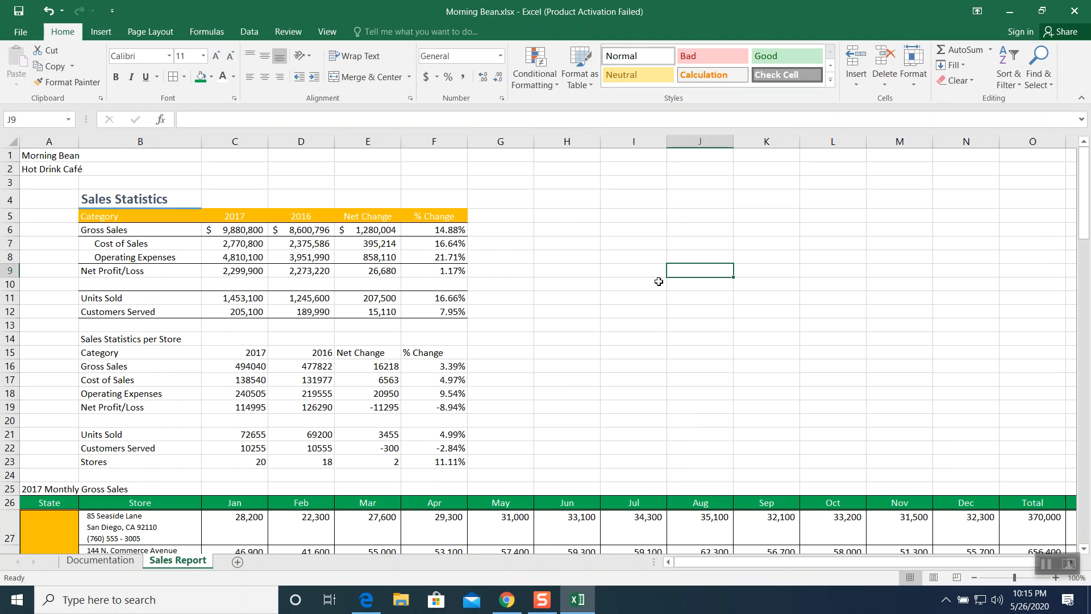
- Apply the Title cell style to the 2017 Monthly Gross Sales heading in A25
left_click(58, 489)
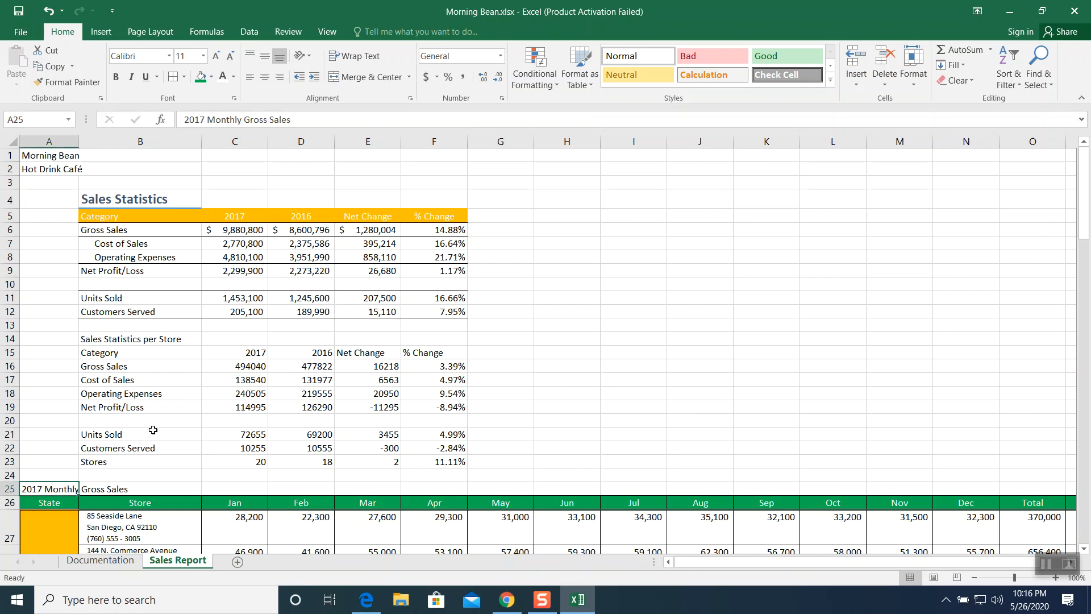
left_click(830, 83)
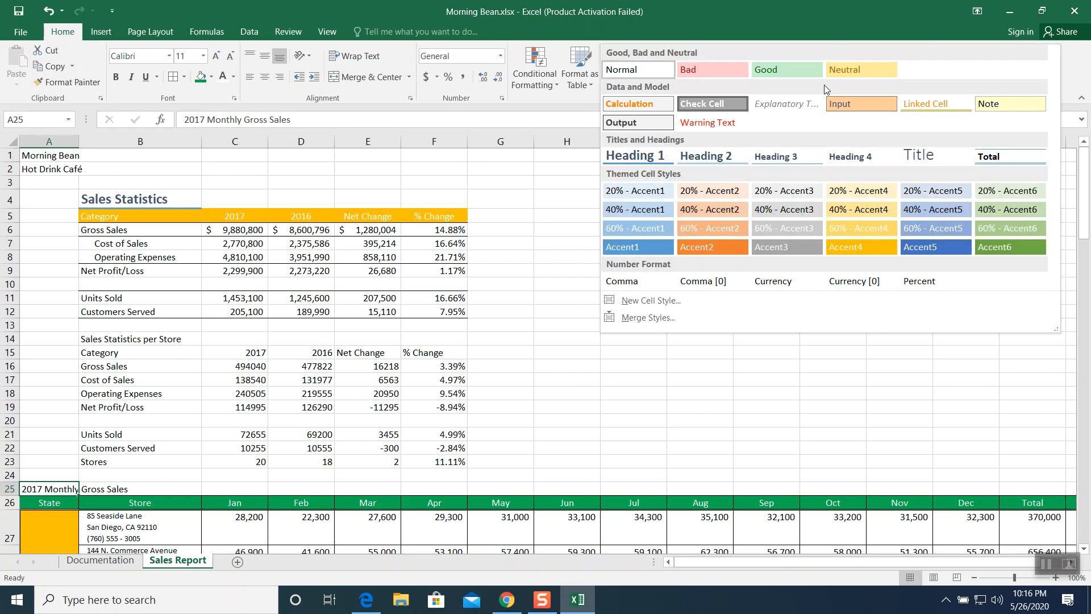
left_click(928, 158)
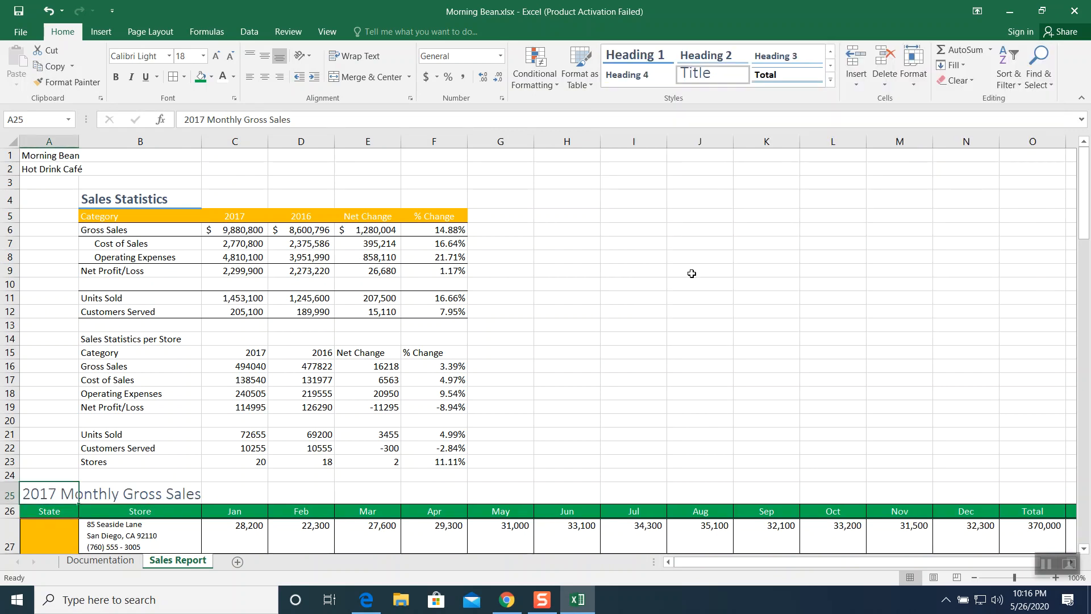
left_click(665, 287)
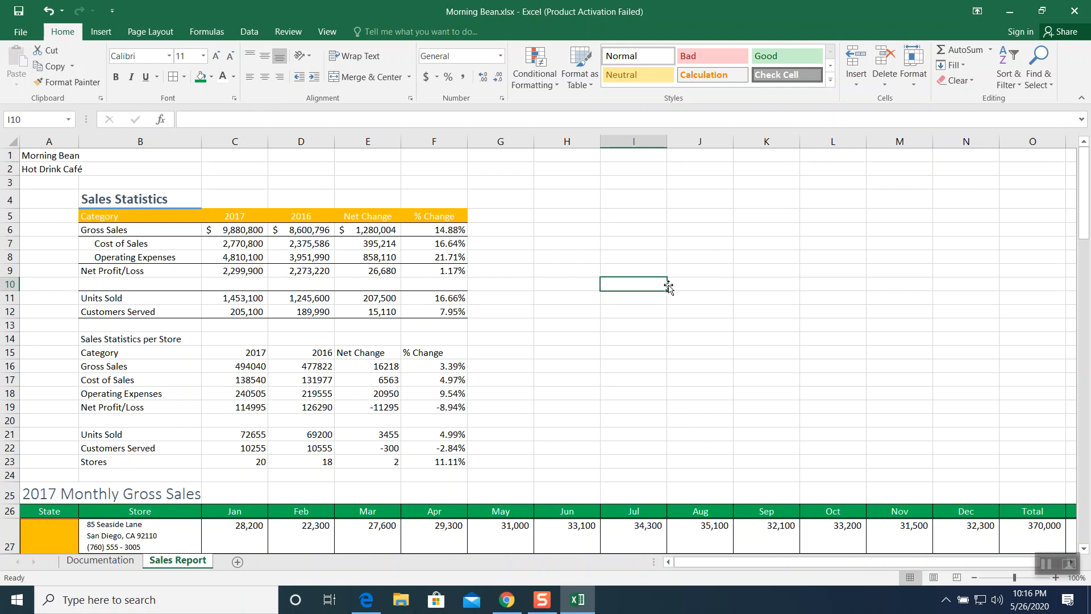
left_click(1049, 567)
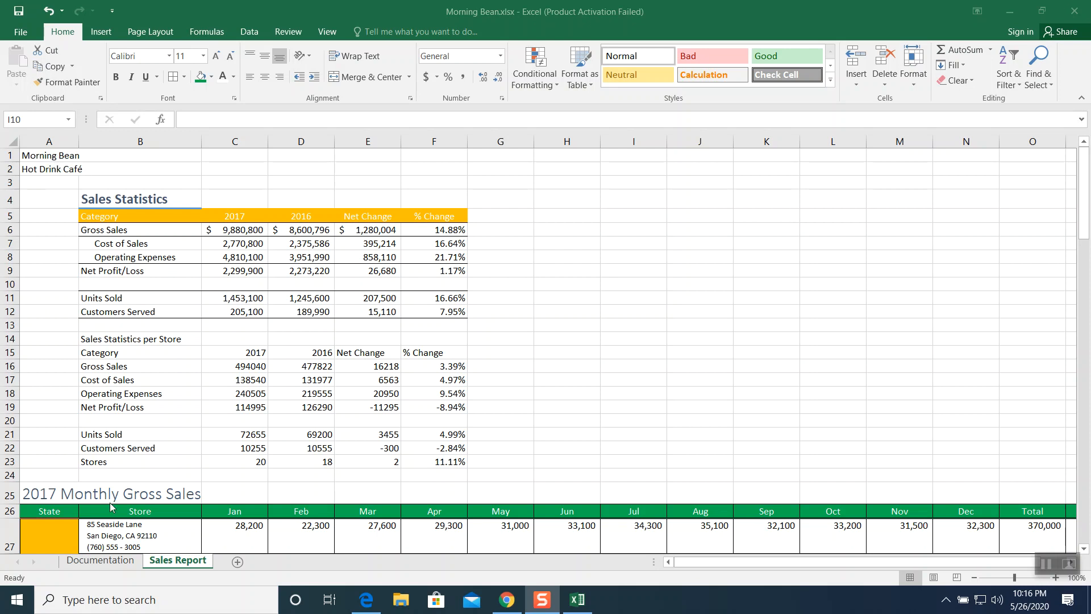
left_click(108, 561)
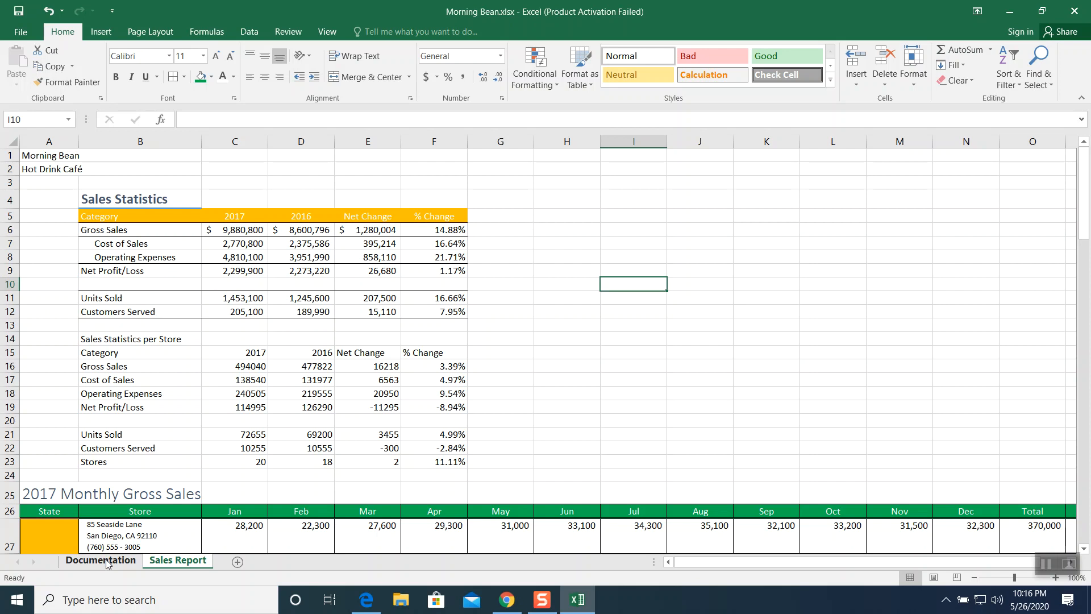
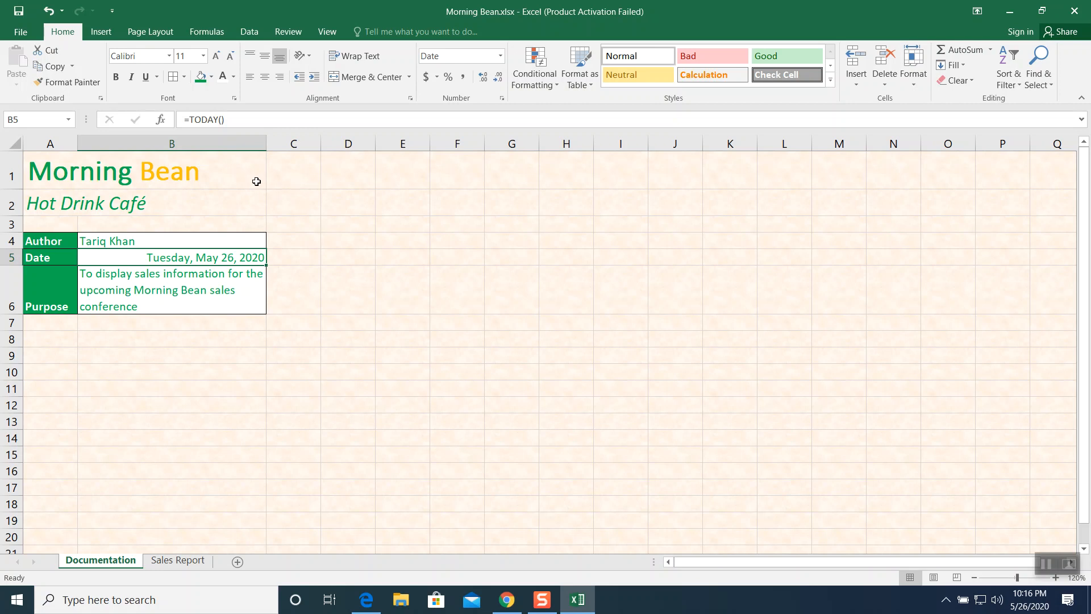
- Copy the formatting of the Morning Bean and Hot Drink Café titles from the Documentation sheet onto A1:A2 of the Sales Report sheet
left_click_drag(45, 164, 45, 194)
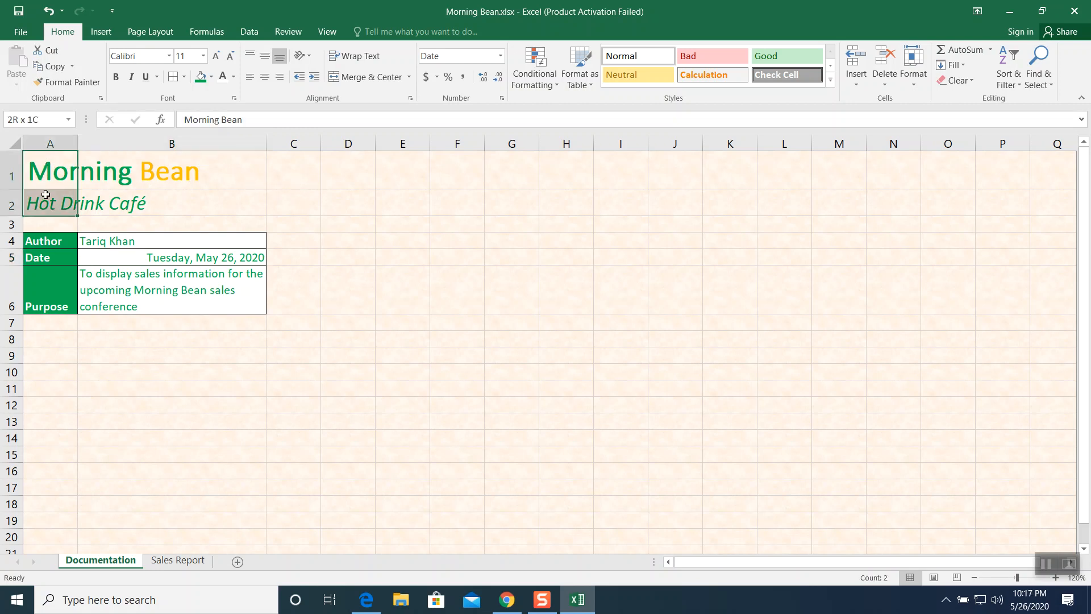
left_click(70, 84)
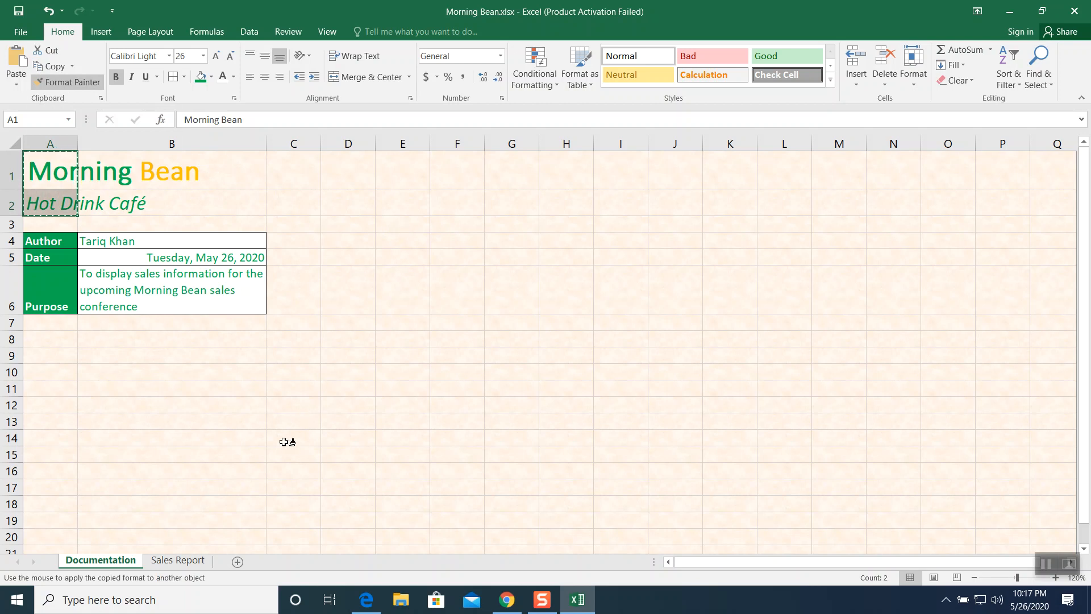
left_click(178, 560)
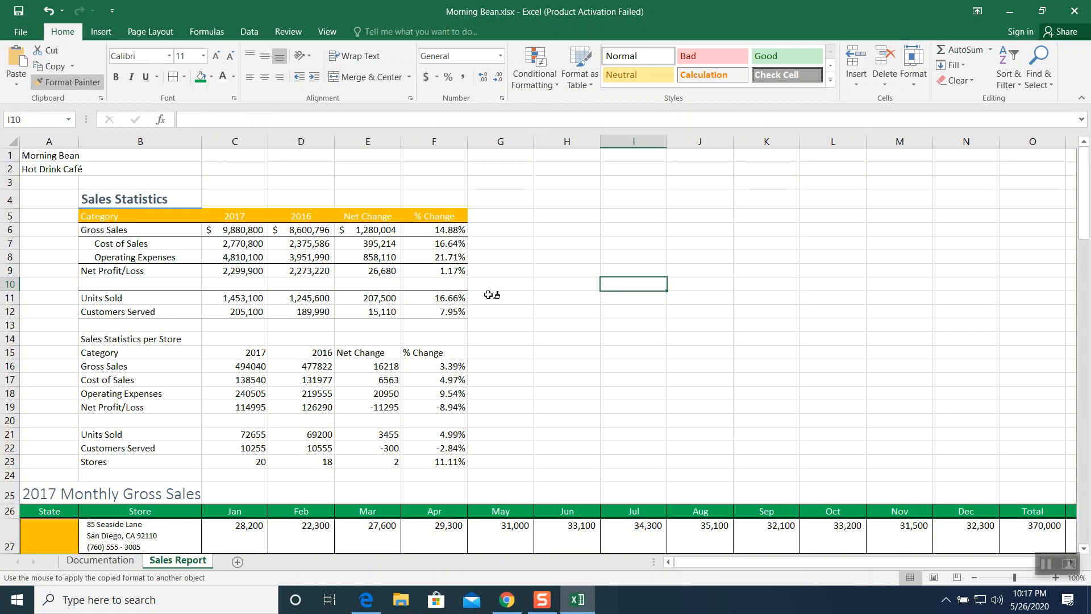
left_click(46, 155)
left_click(54, 274)
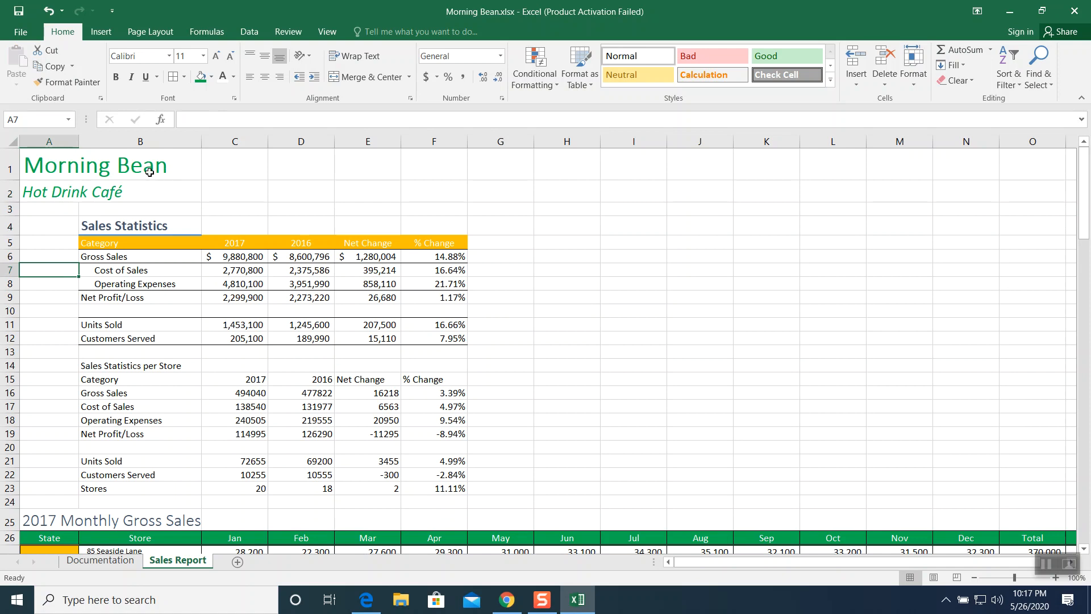
- Change the font color of the word Bean in the Sales Report's A1 title to orange
left_click(39, 168)
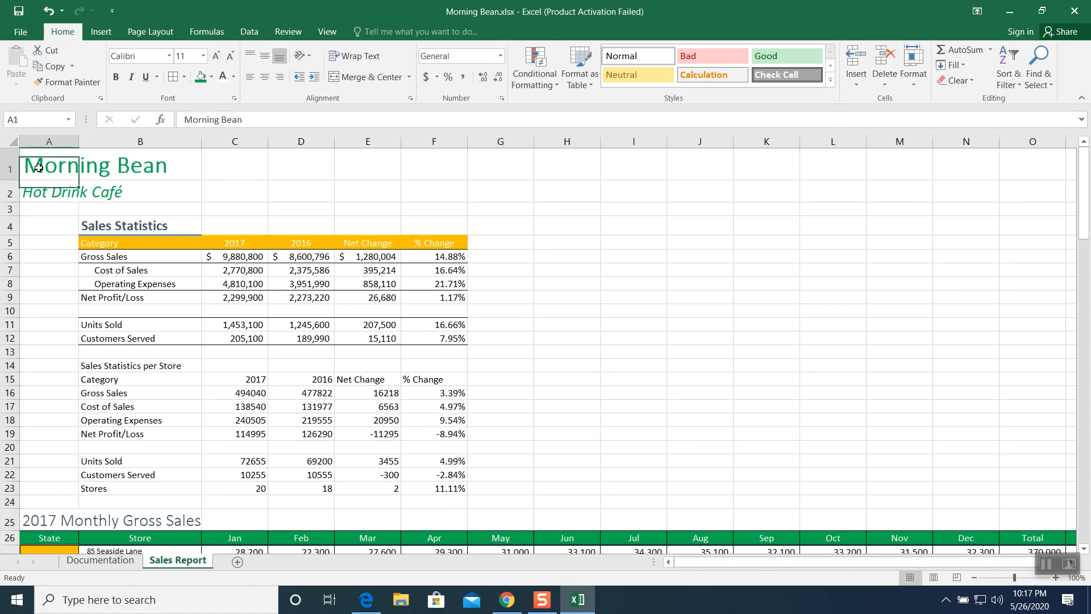
double_click(219, 119)
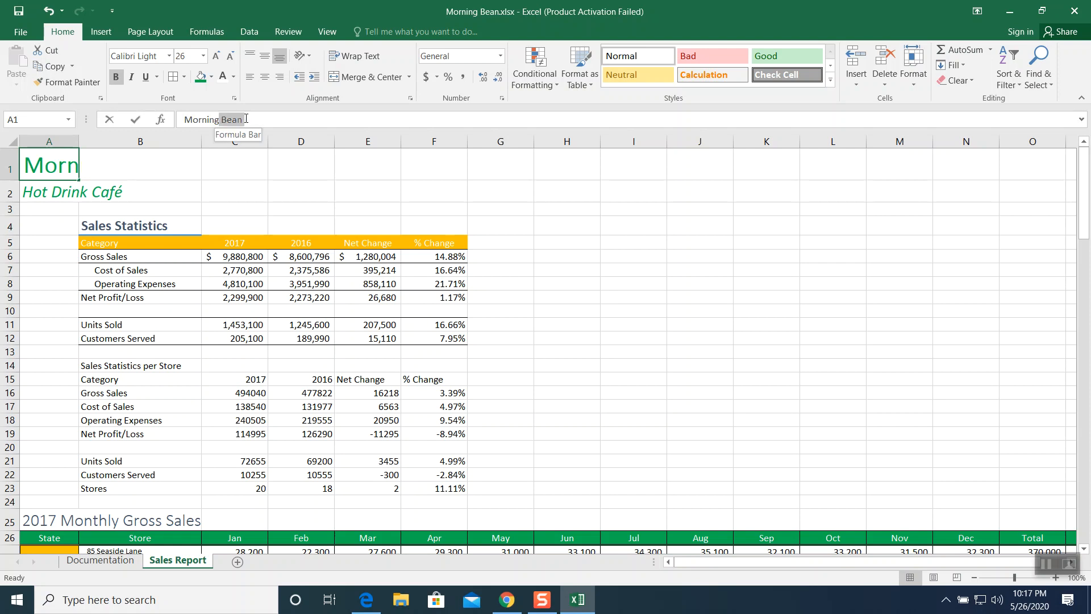
left_click(235, 78)
left_click(246, 188)
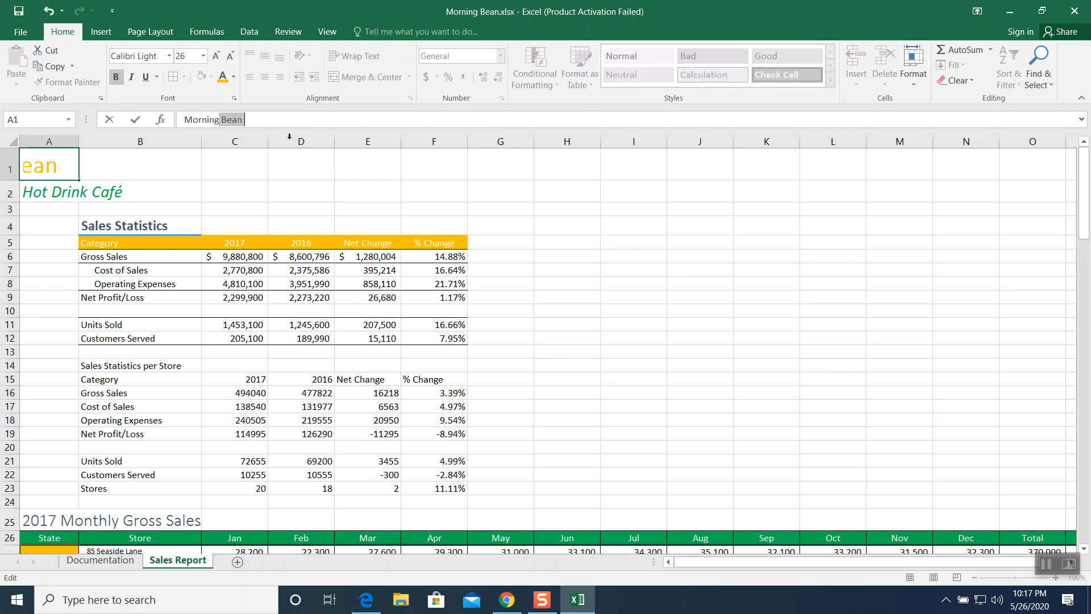
left_click(286, 180)
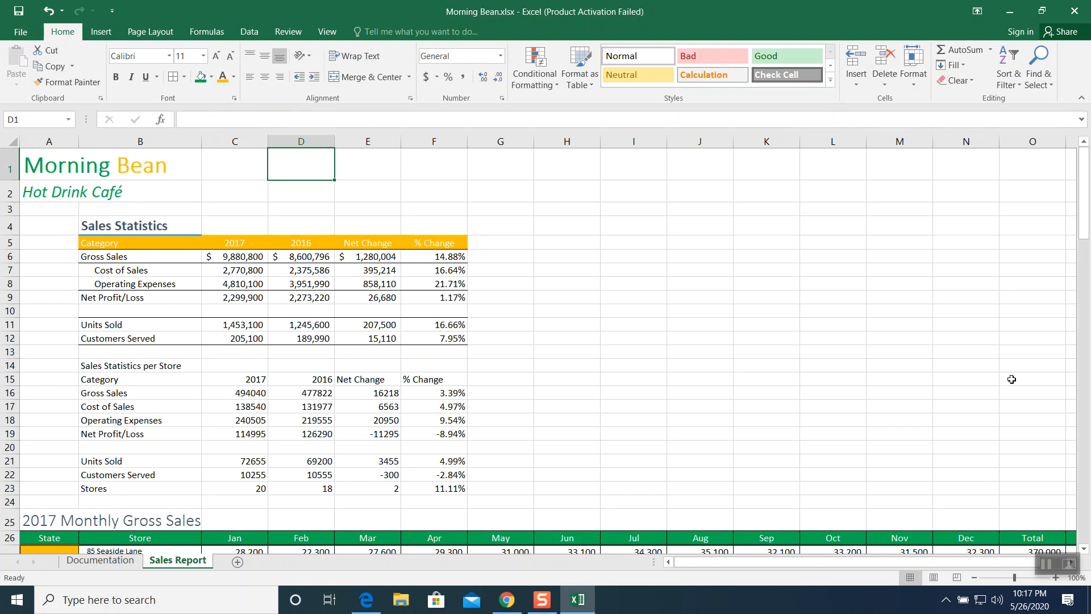
left_click(1047, 563)
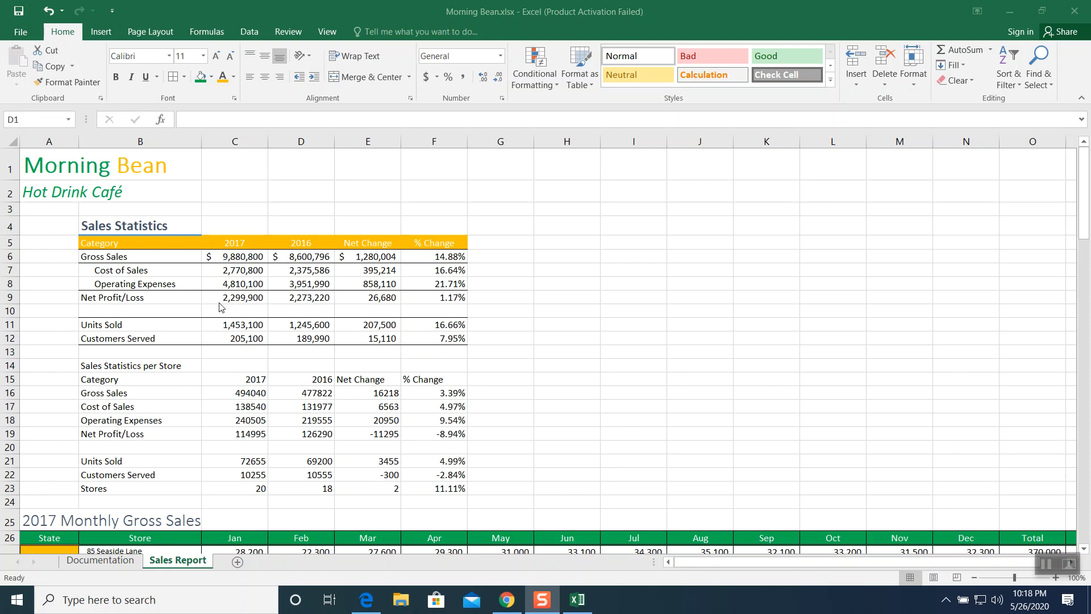
- Copy the Sales Statistics table formatting in B4:F12 onto the Sales Statistics per Store table starting at B14
left_click_drag(146, 228, 443, 338)
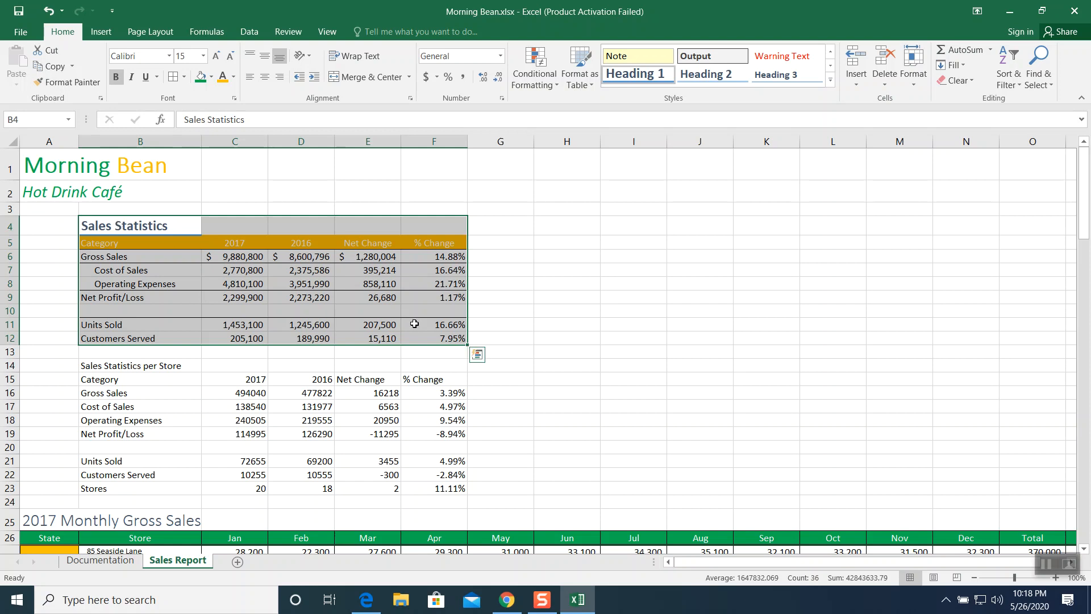
left_click(68, 82)
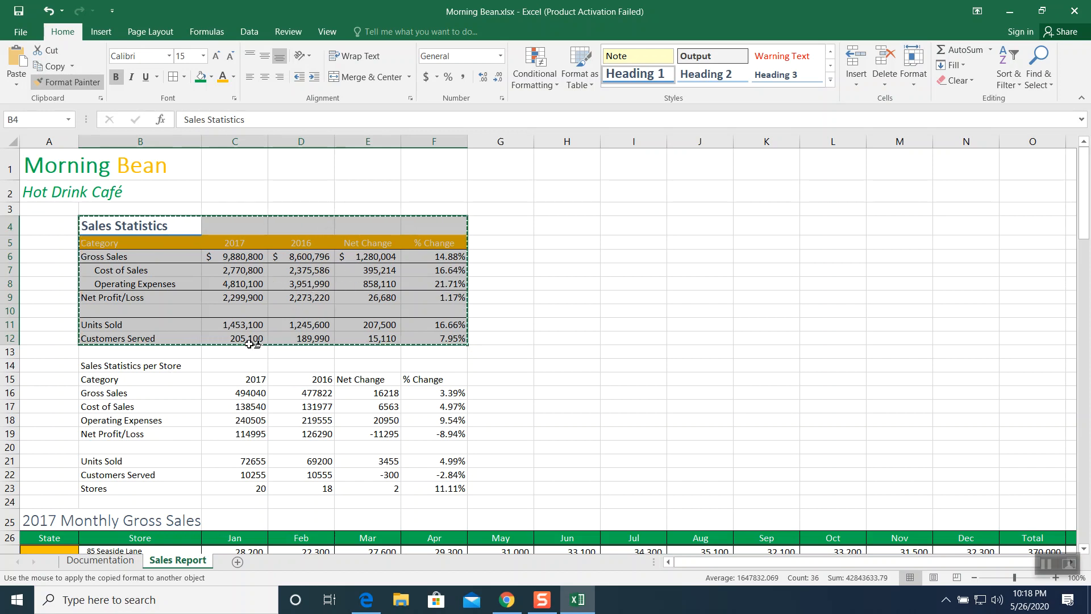
double_click(139, 366)
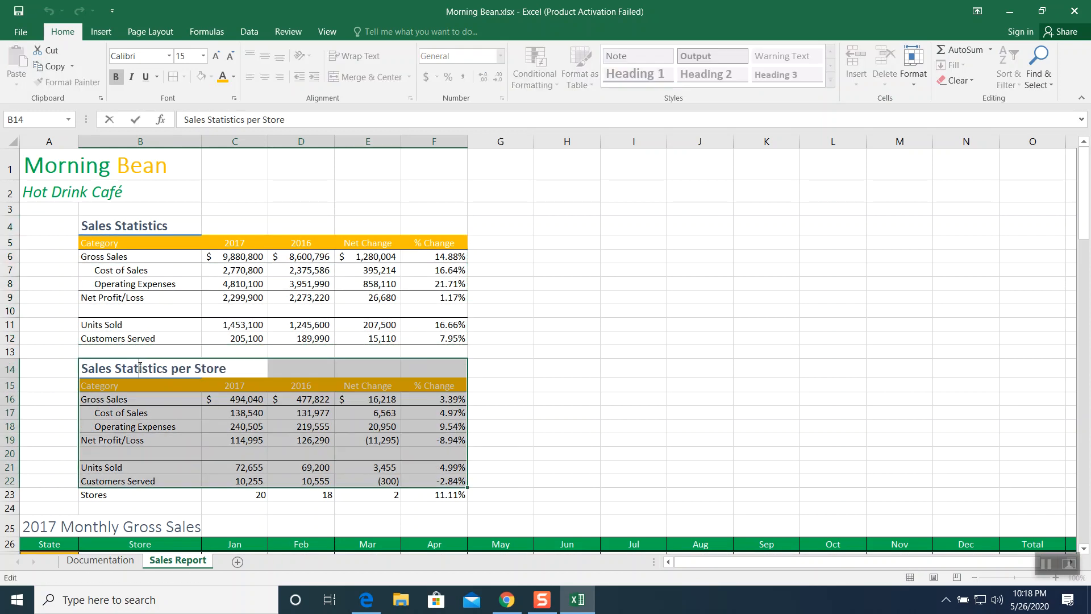
left_click(575, 383)
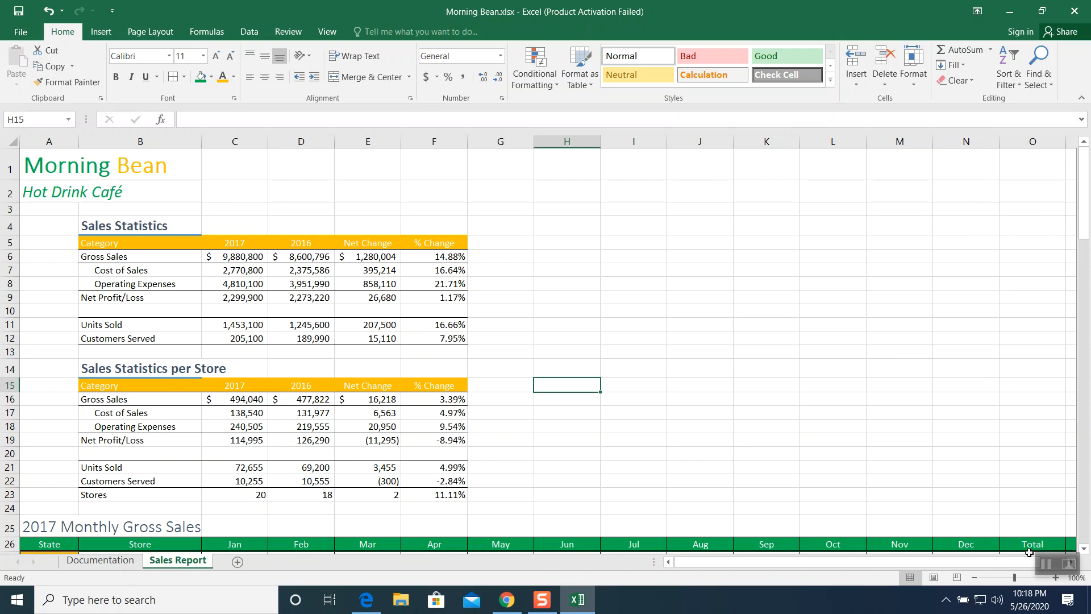
left_click(1045, 566)
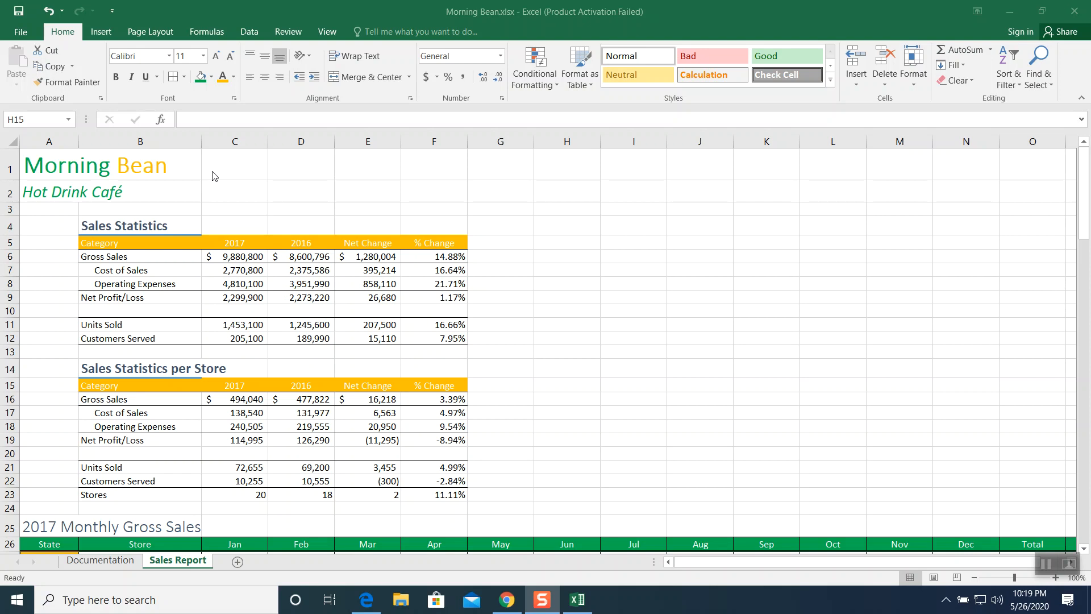
- Apply the Droplet theme to the workbook
left_click(148, 31)
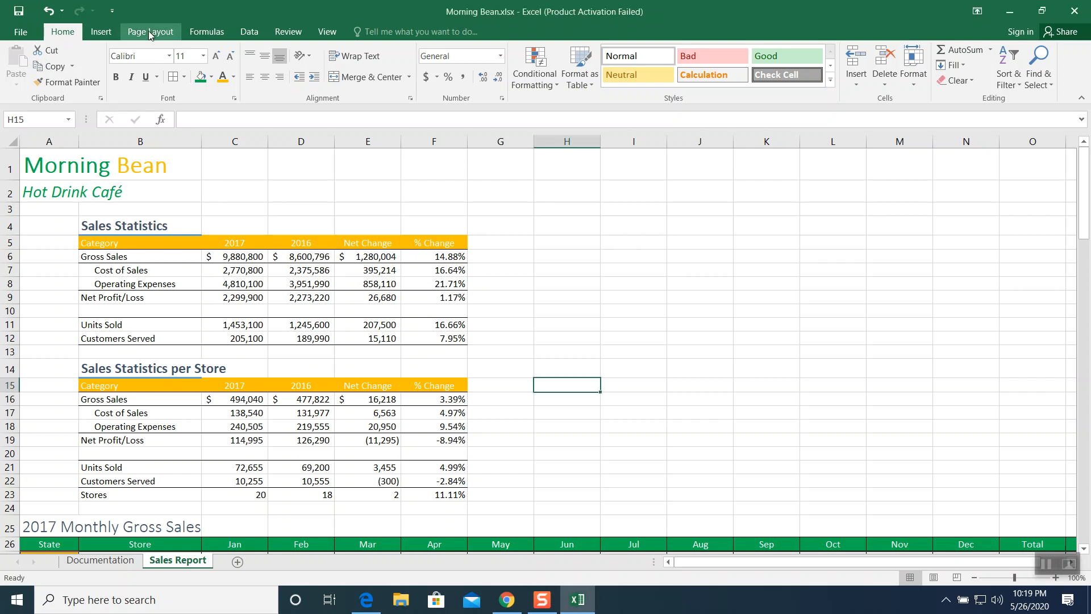
left_click(149, 31)
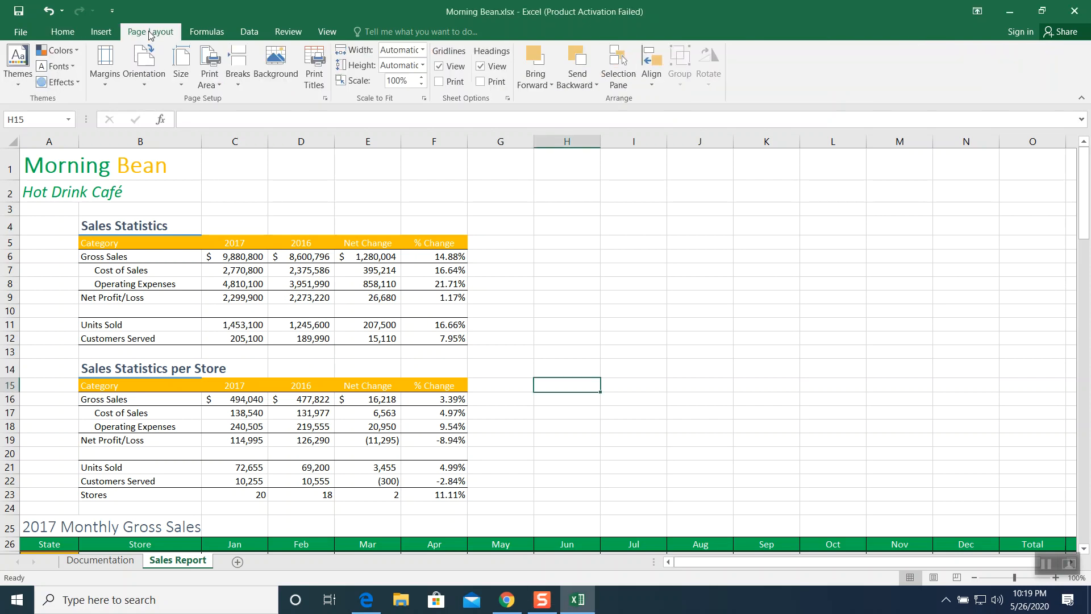
left_click(25, 76)
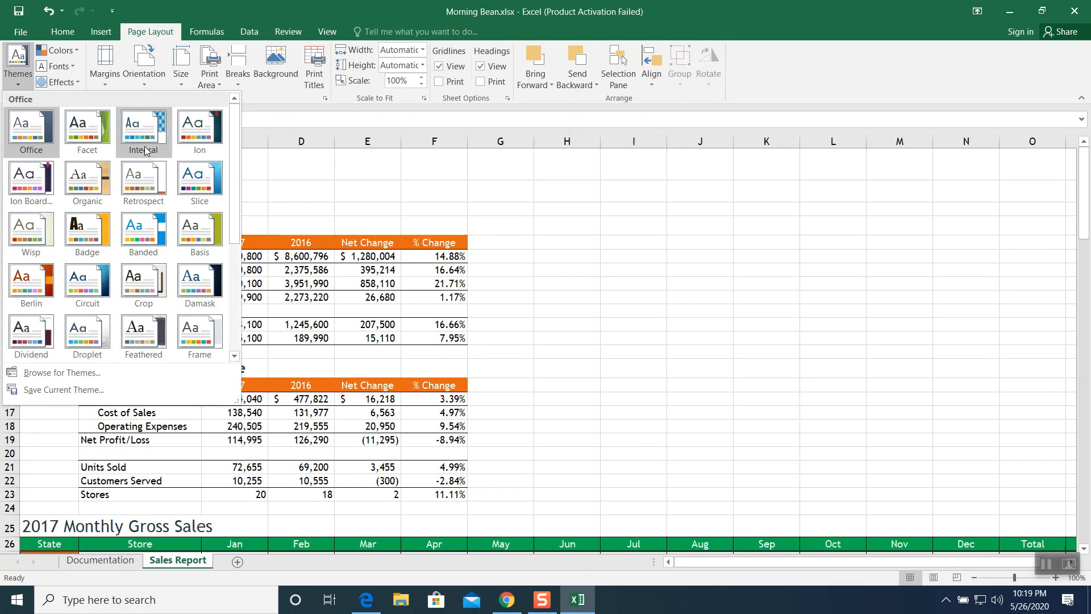
left_click_drag(234, 137, 234, 173)
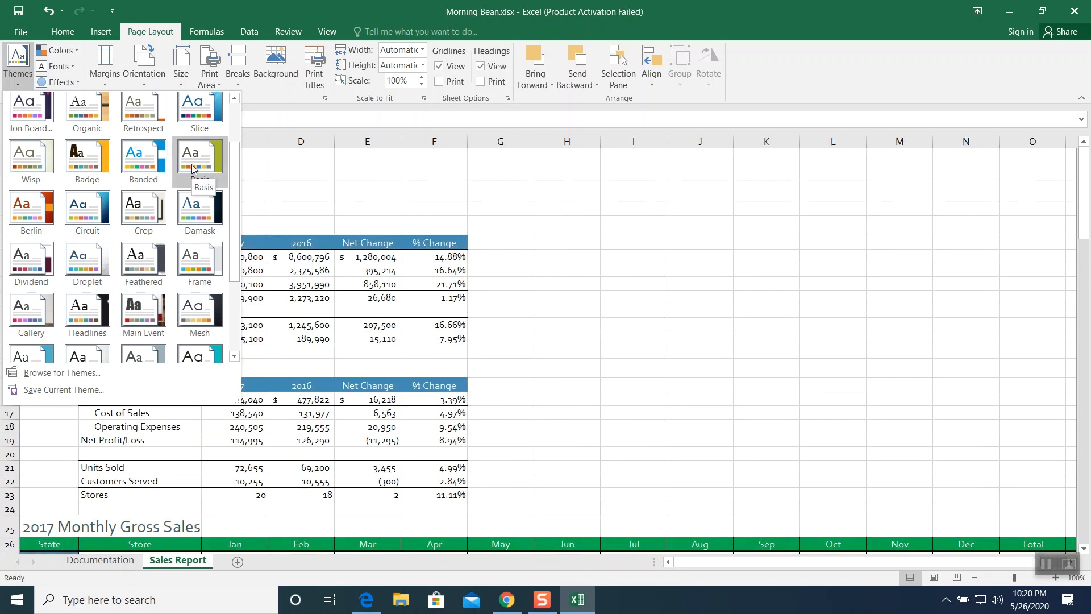
left_click(95, 255)
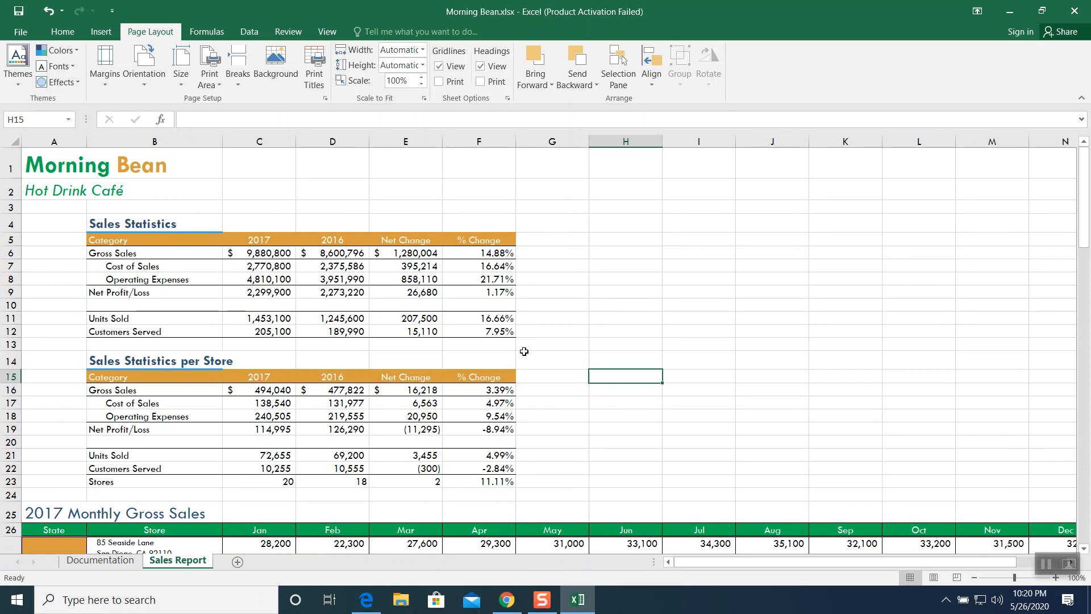
left_click(1047, 565)
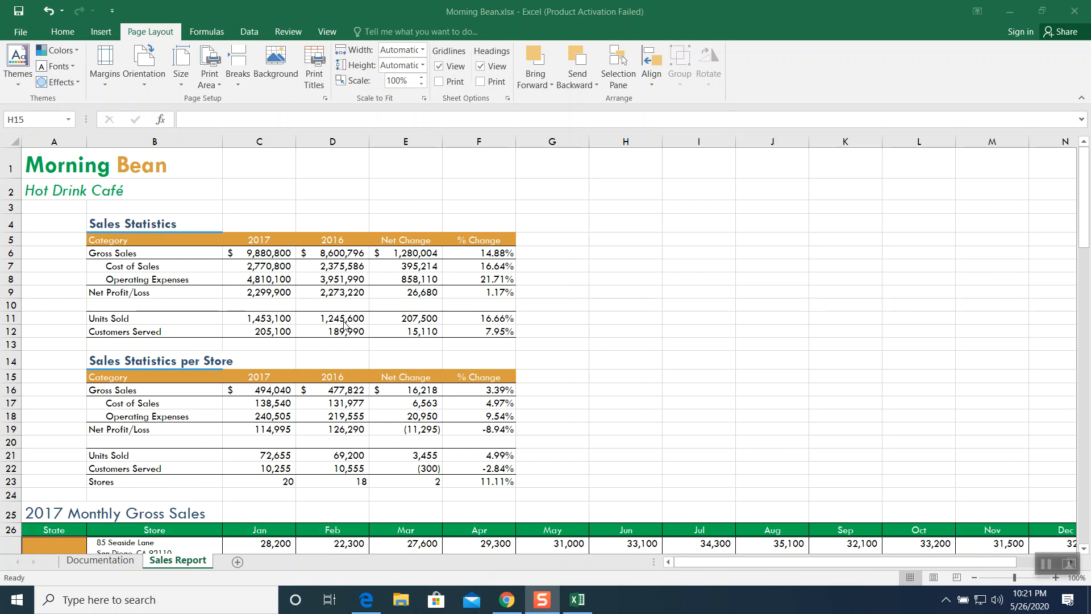
- Highlight Net Change and % Change values less than 0 in both statistics tables with Light Red Fill with Dark Red Text
left_click(402, 252)
left_click(401, 252)
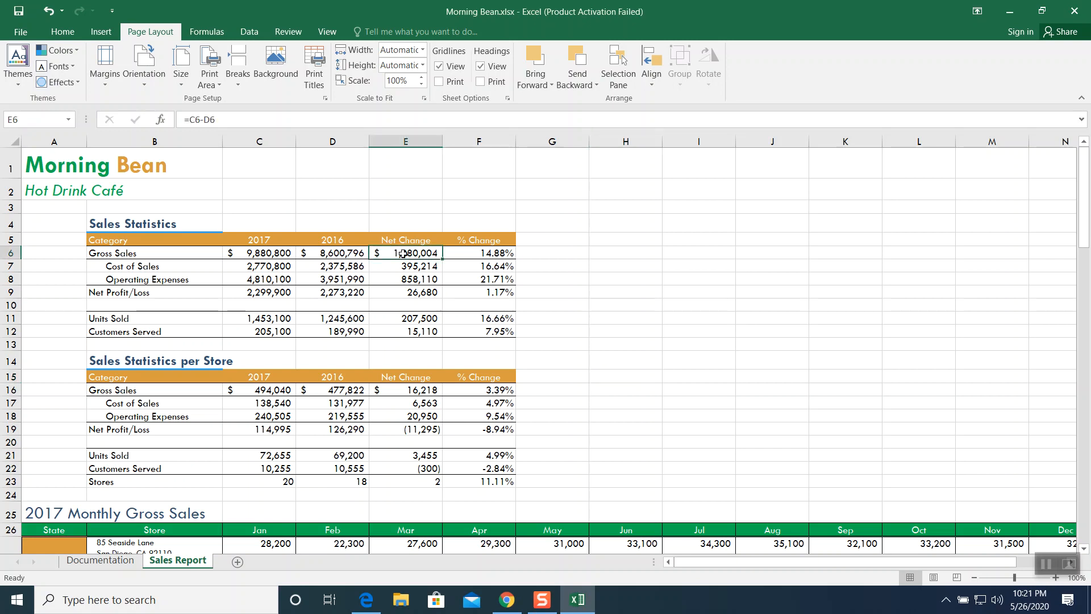
left_click_drag(402, 254, 484, 328)
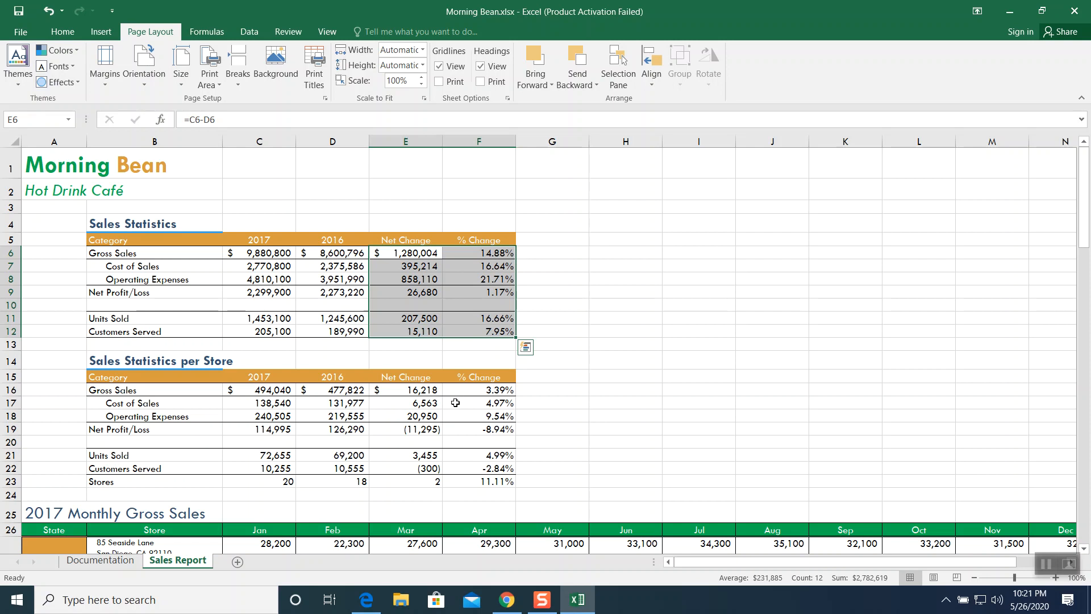
left_click_drag(410, 390, 477, 480)
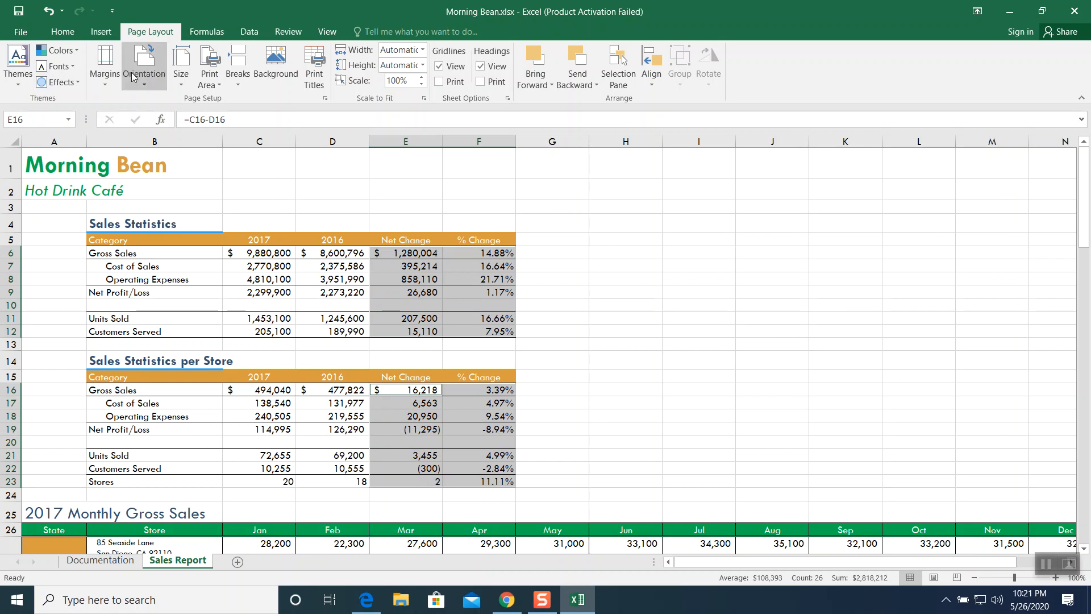
left_click(59, 31)
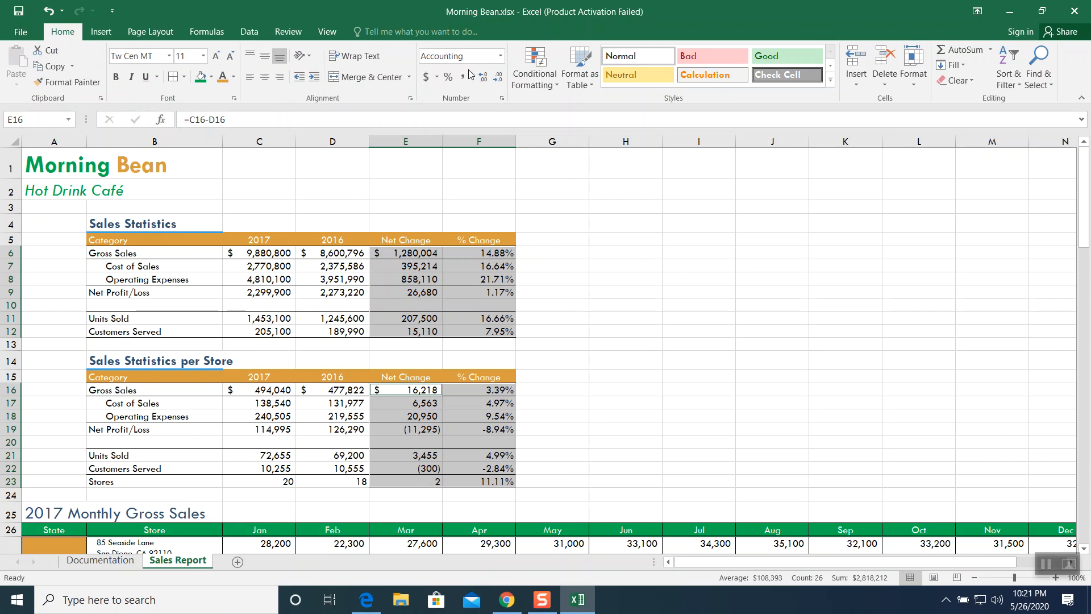
left_click(535, 79)
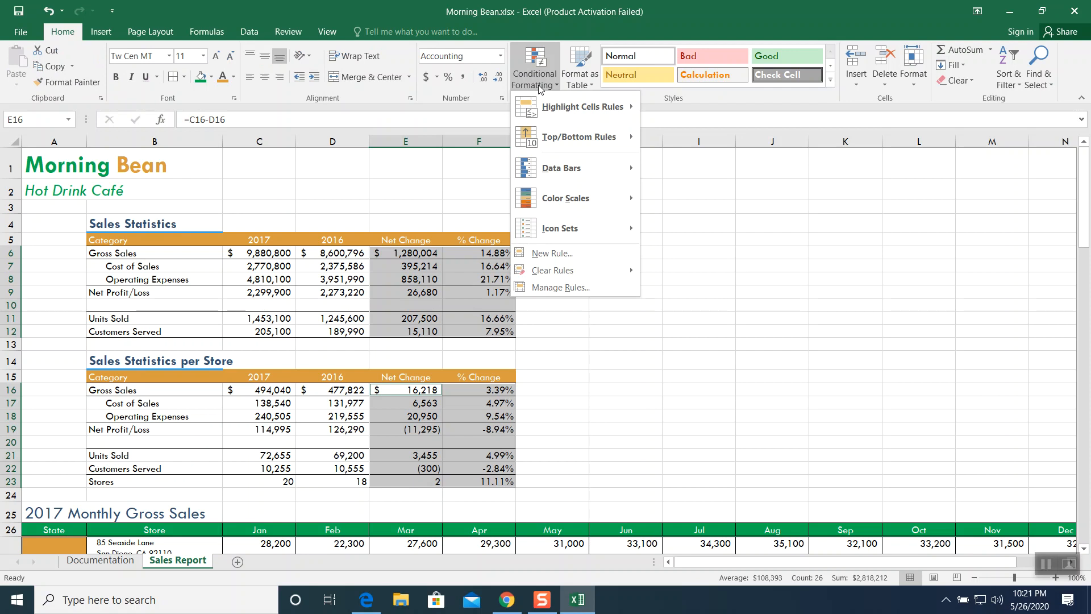
mouse_move(547, 105)
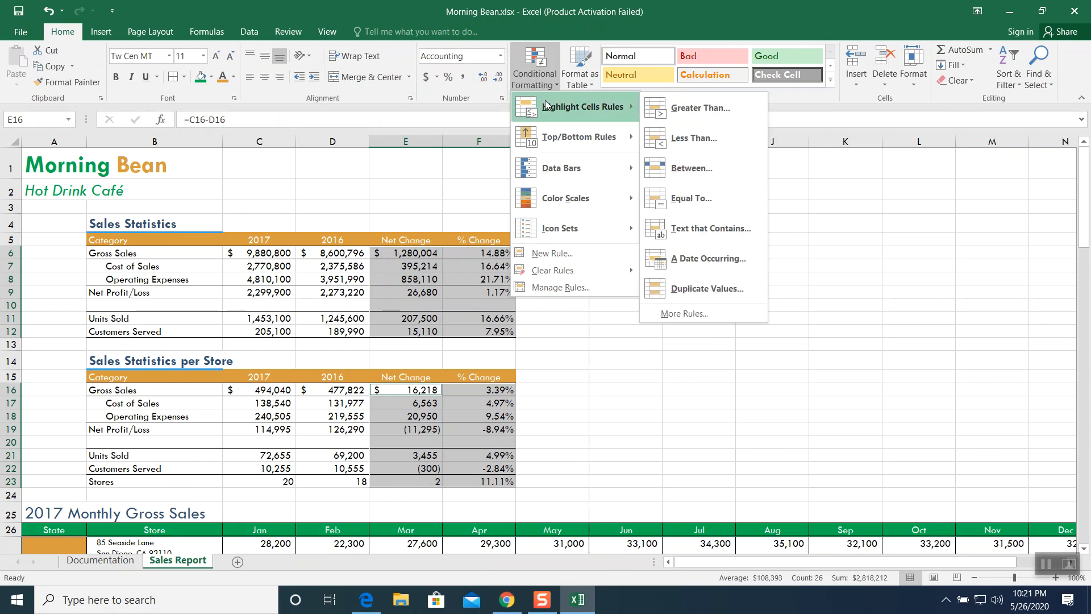
left_click(695, 138)
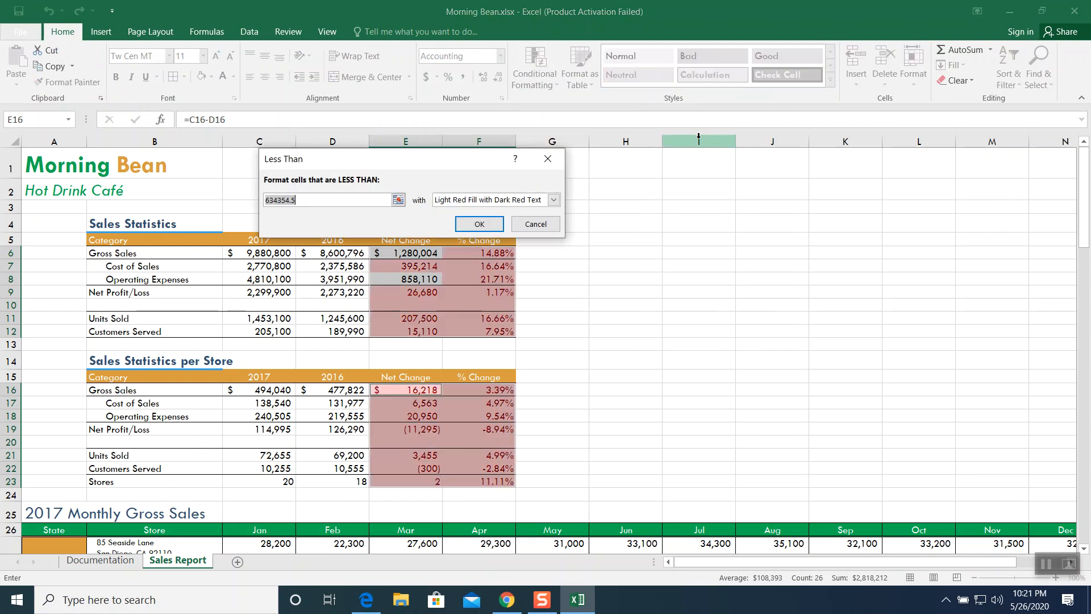
type("0")
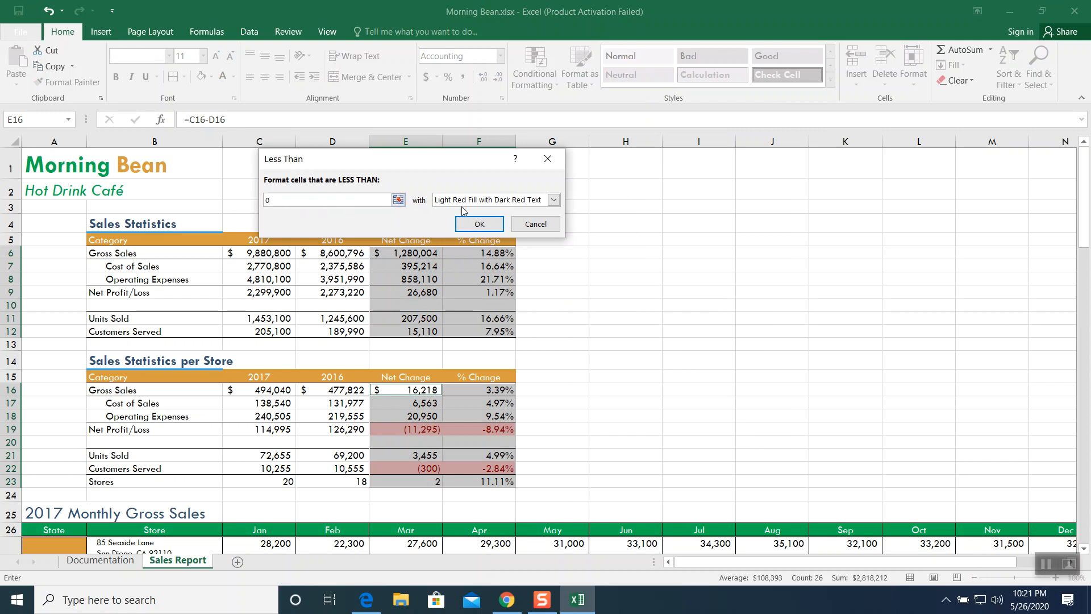
left_click(554, 202)
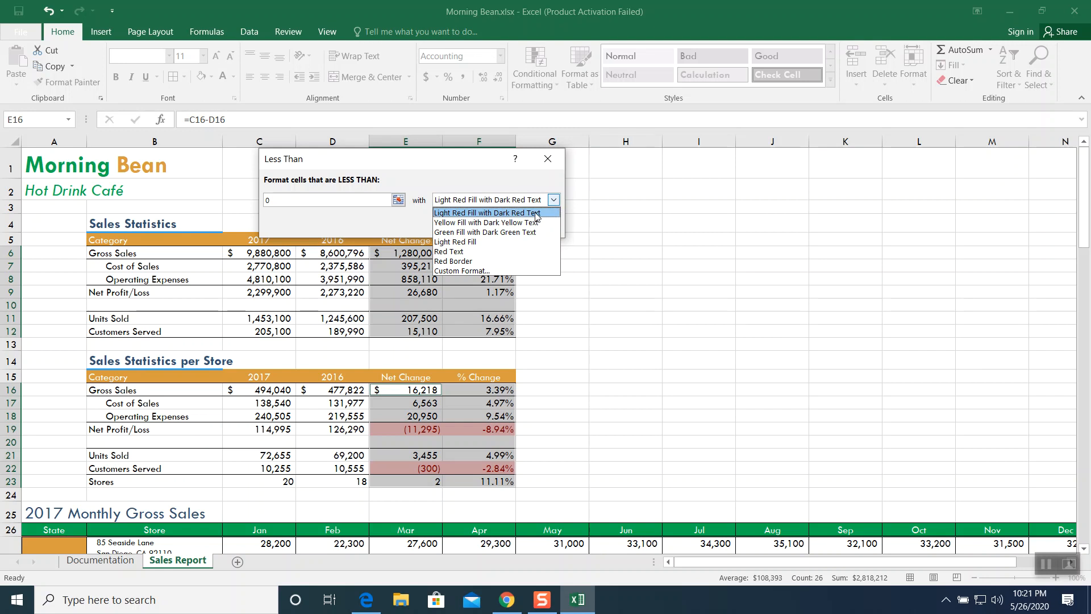
left_click(531, 223)
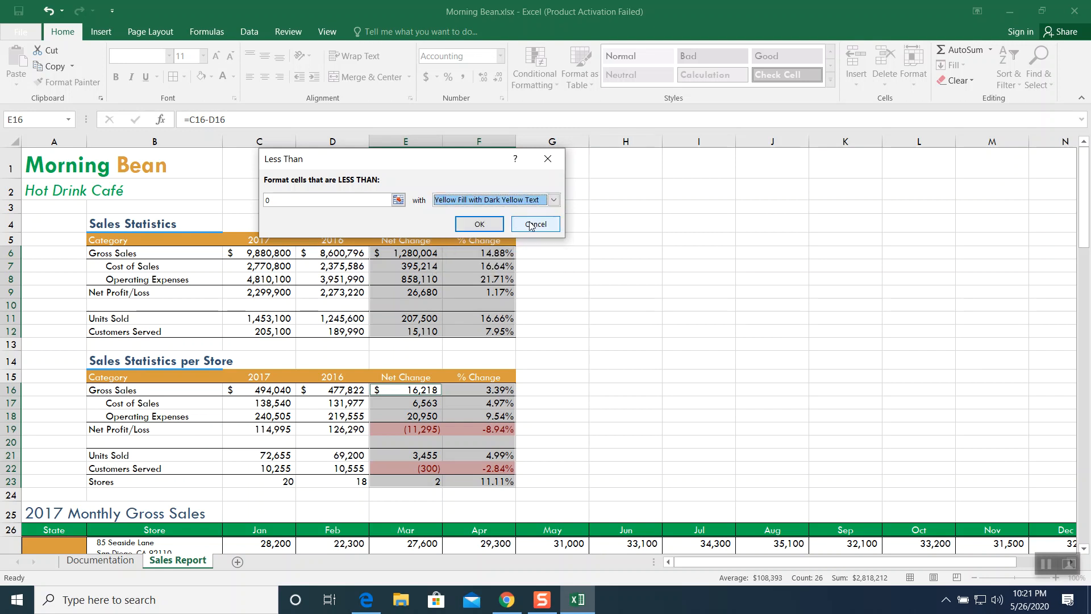
left_click(556, 200)
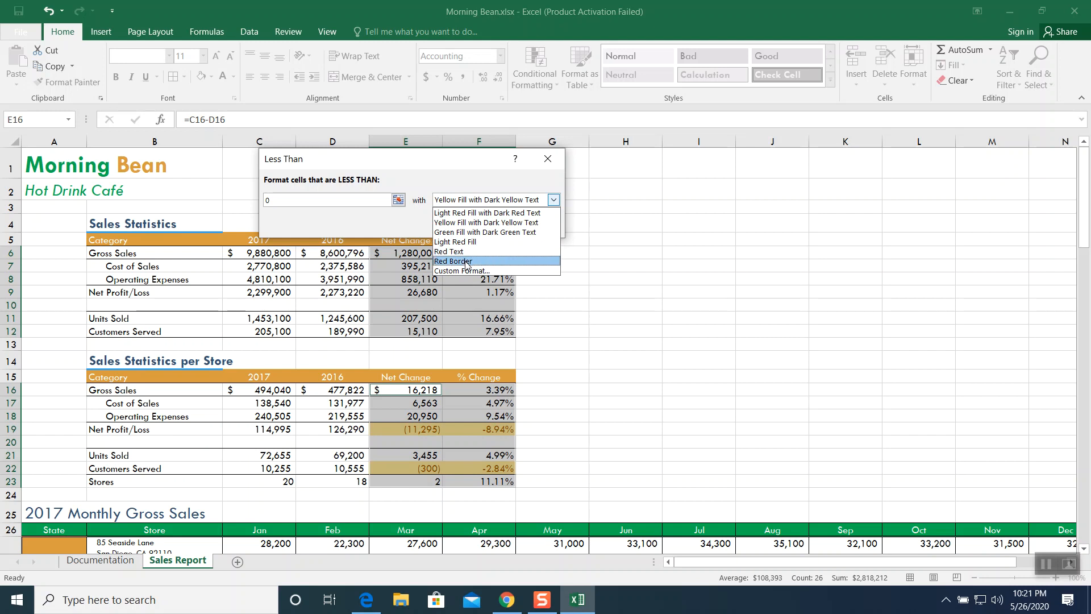
left_click(467, 214)
left_click(480, 226)
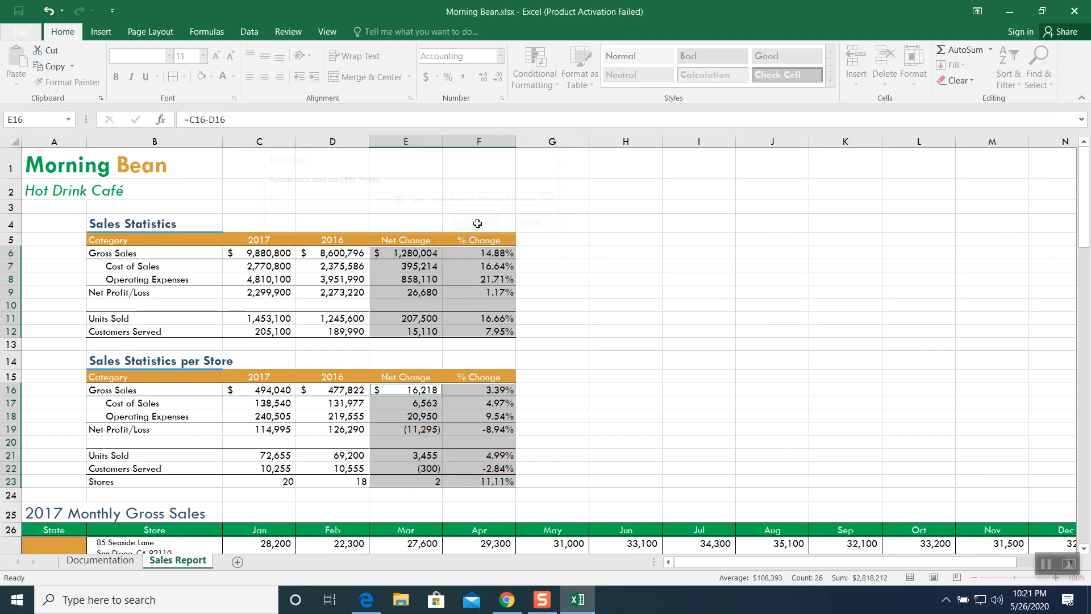
left_click(546, 377)
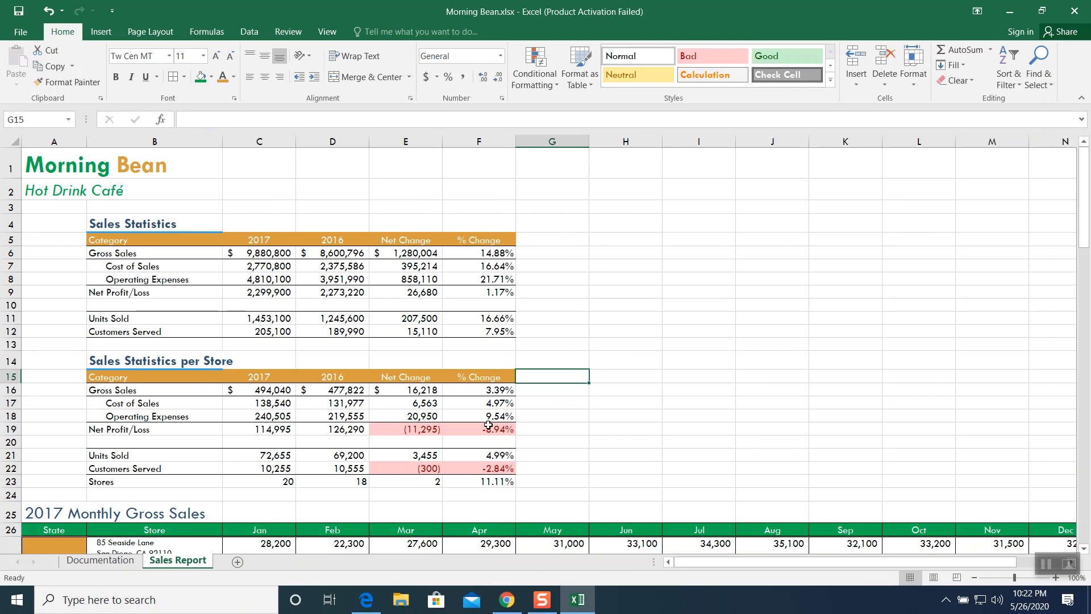
scroll(511, 404, "down", 2)
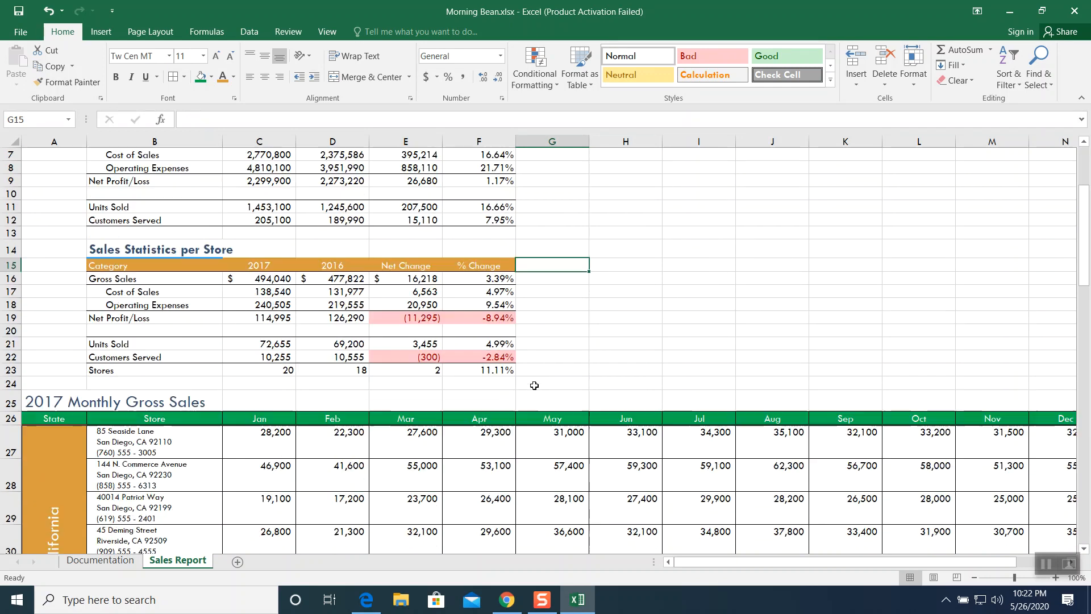
scroll(531, 387, "down", 2)
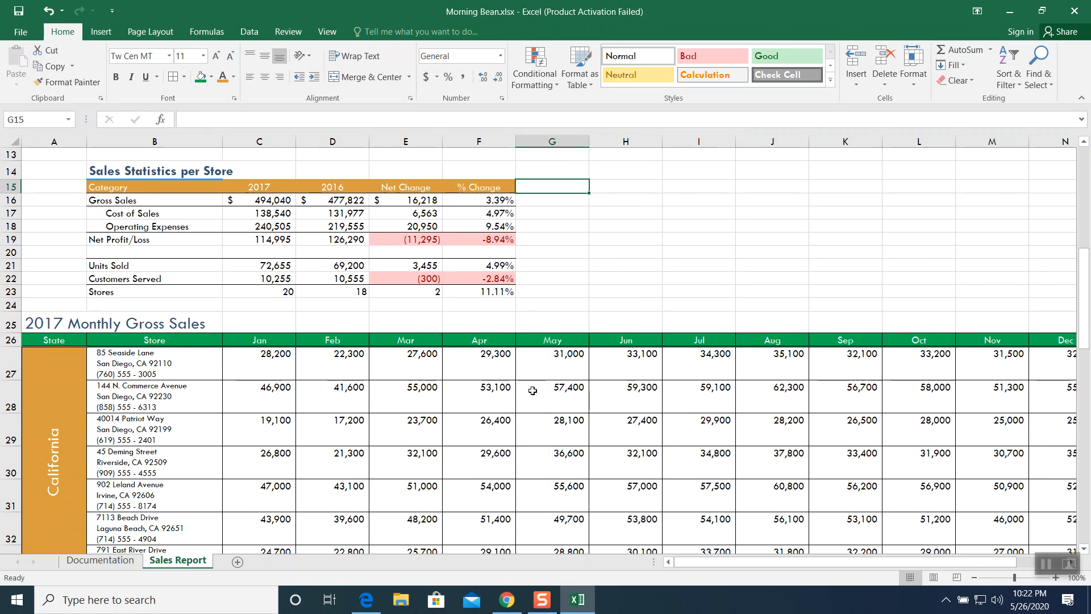
- Highlight the top 10 values in the monthly gross sales data C27:N46 with Green Fill with Dark Green Text
left_click(974, 577)
left_click(974, 577)
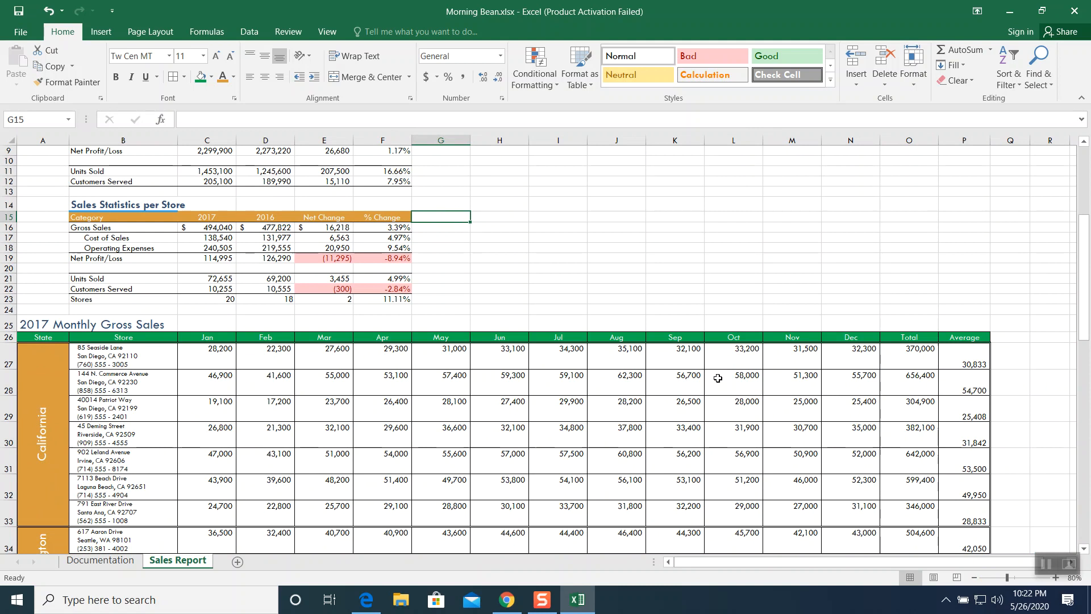
scroll(718, 378, "down", 4)
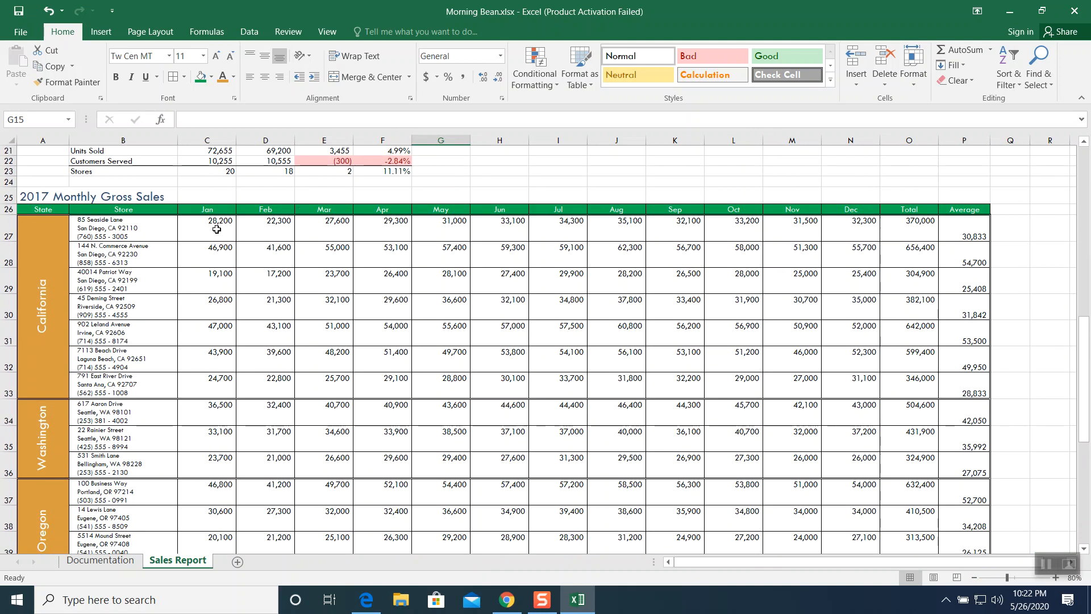
left_click_drag(211, 227, 856, 514)
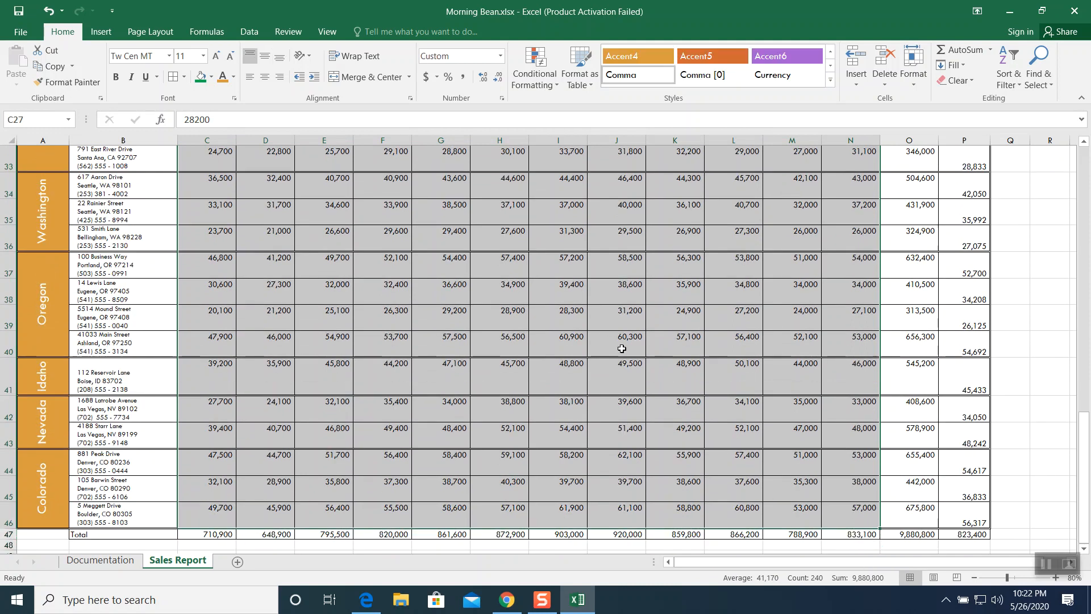
scroll(621, 346, "up", 2)
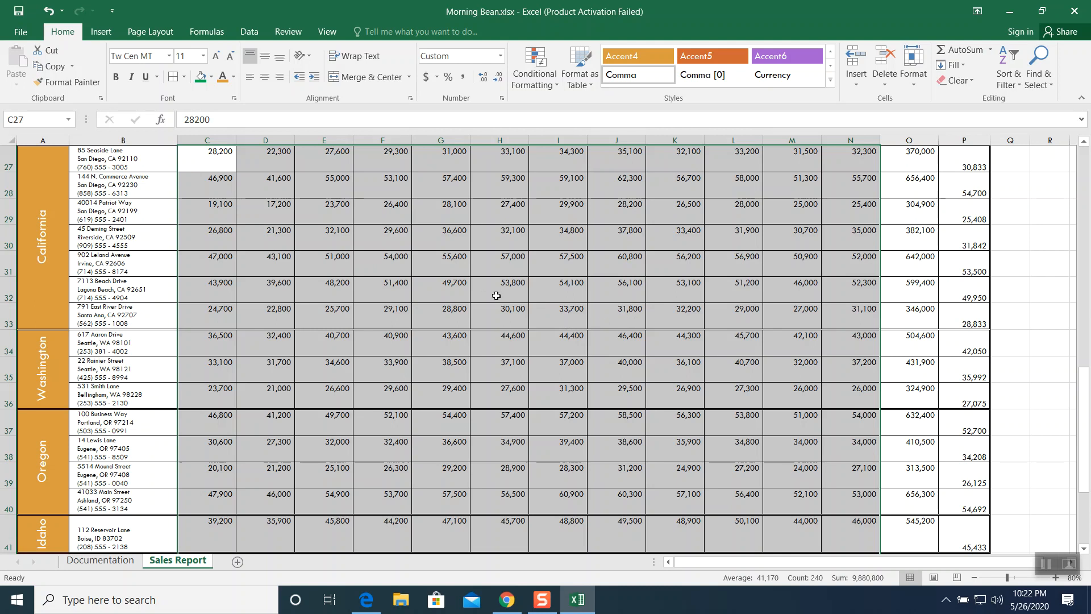
scroll(544, 294, "up", 1)
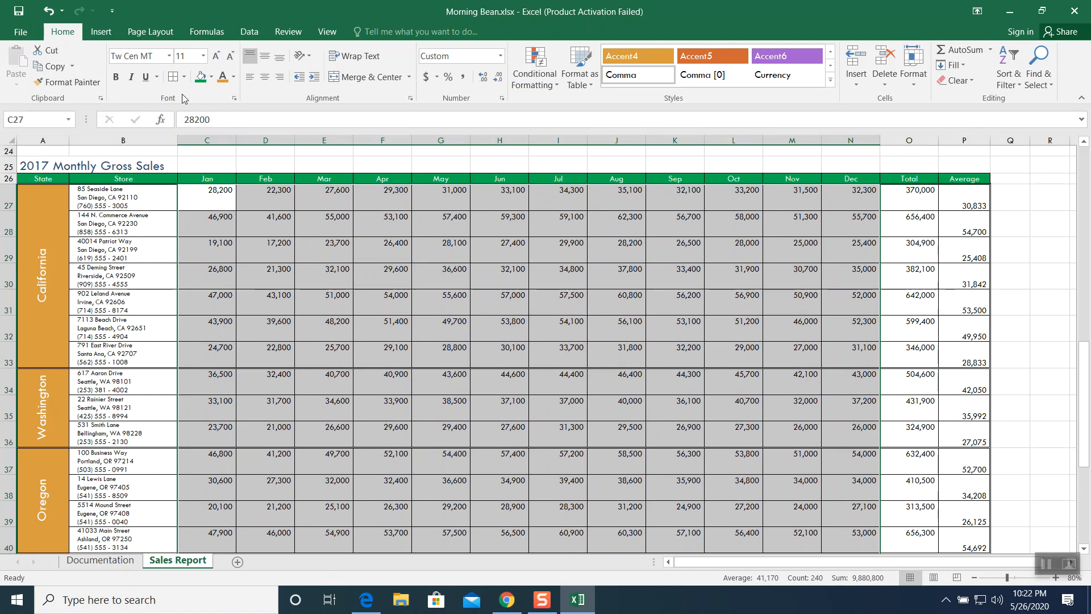
left_click(535, 78)
mouse_move(544, 139)
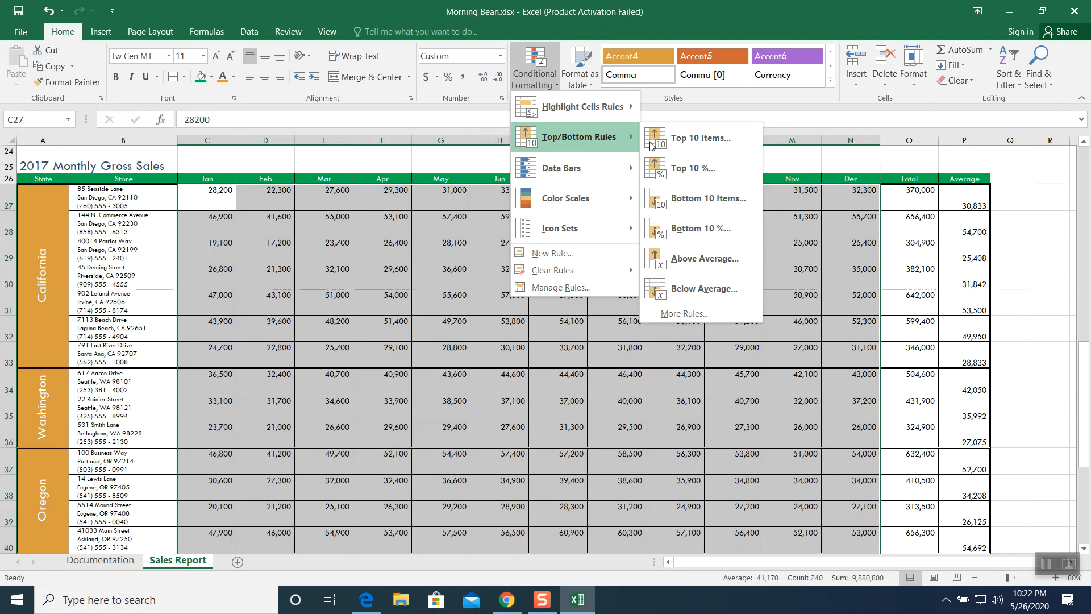
left_click(697, 144)
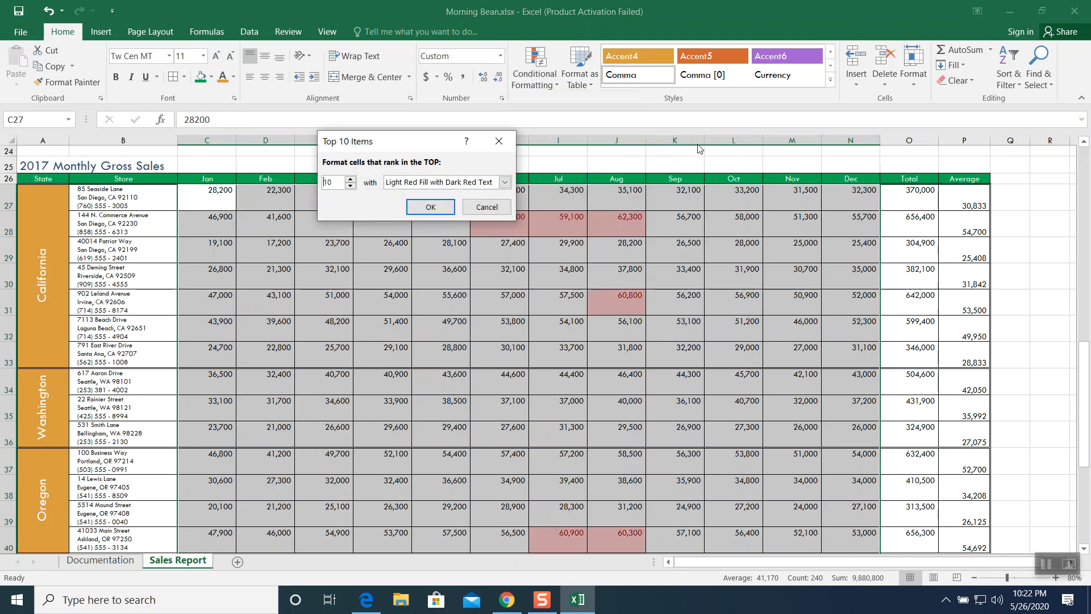
left_click(504, 182)
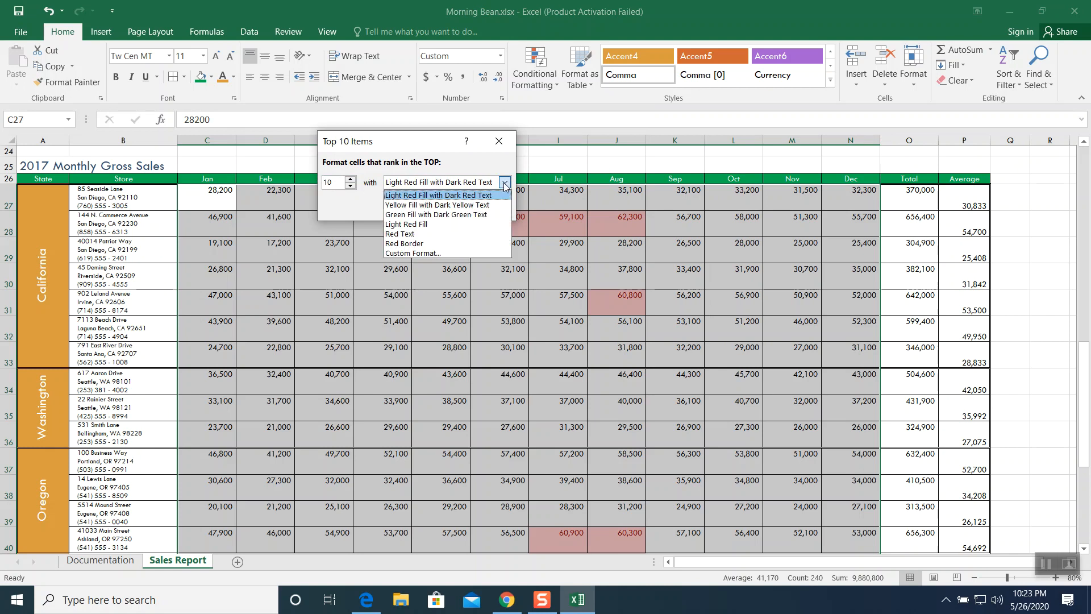
left_click(453, 215)
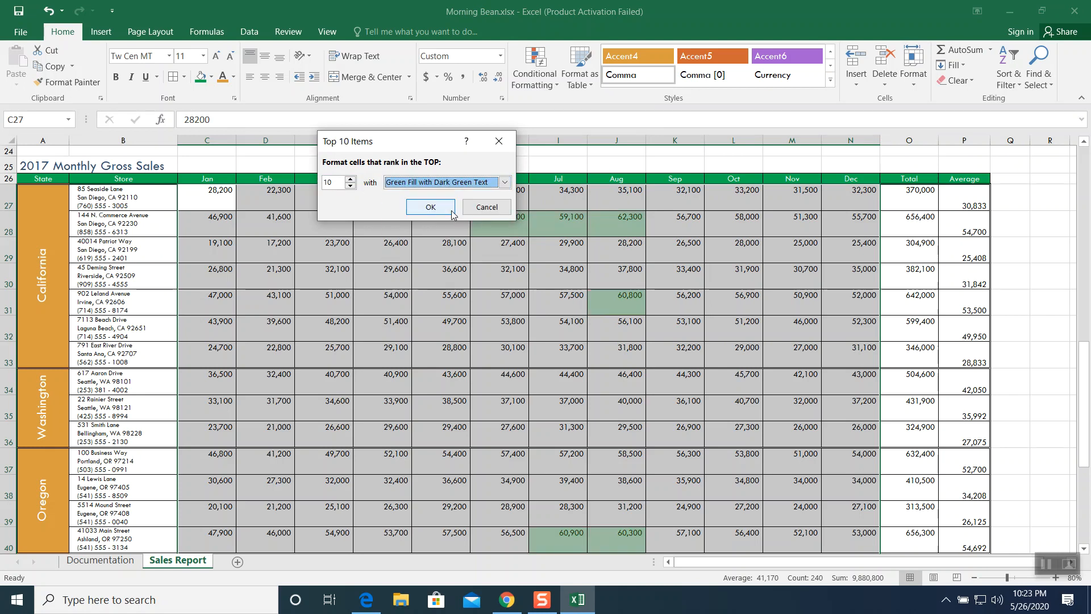
left_click(441, 209)
left_click(452, 272)
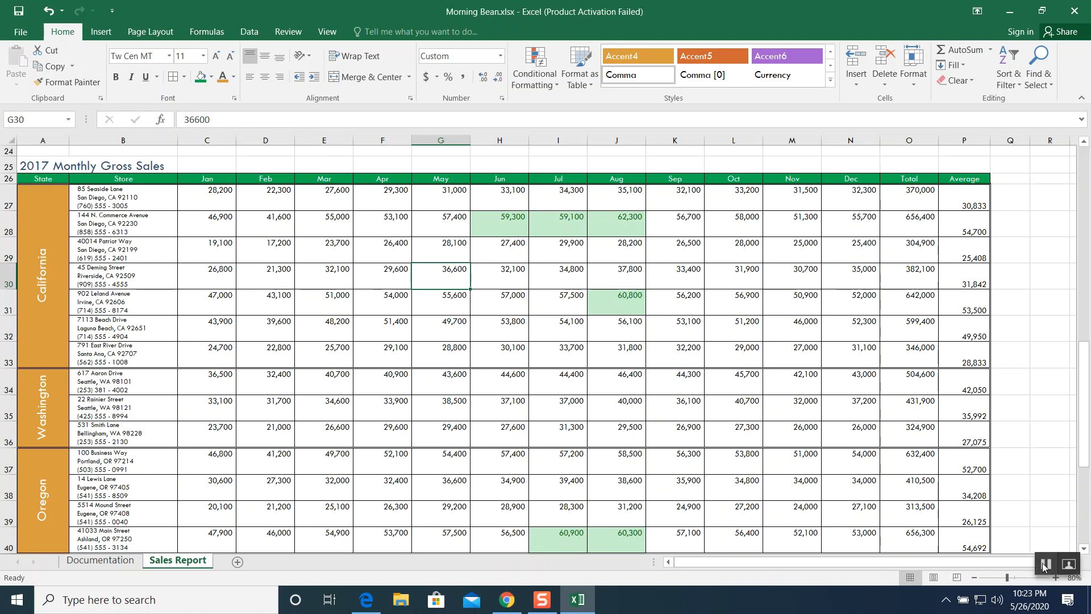
- Examine the Sales Report's page breaks by switching between Page Layout, Page Break Preview and Normal views
left_click(1044, 565)
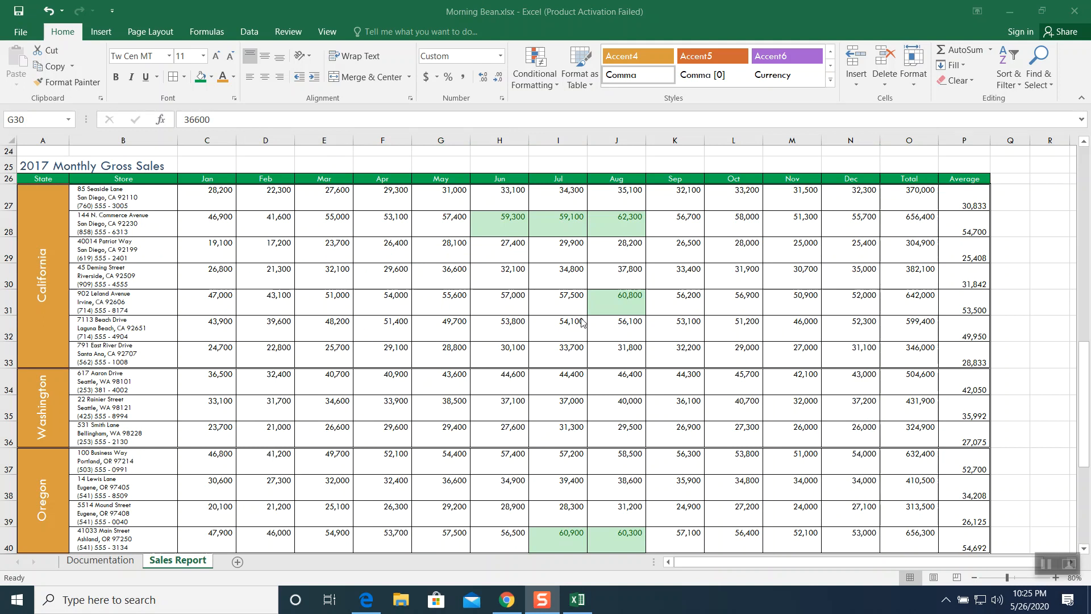
left_click(1085, 412)
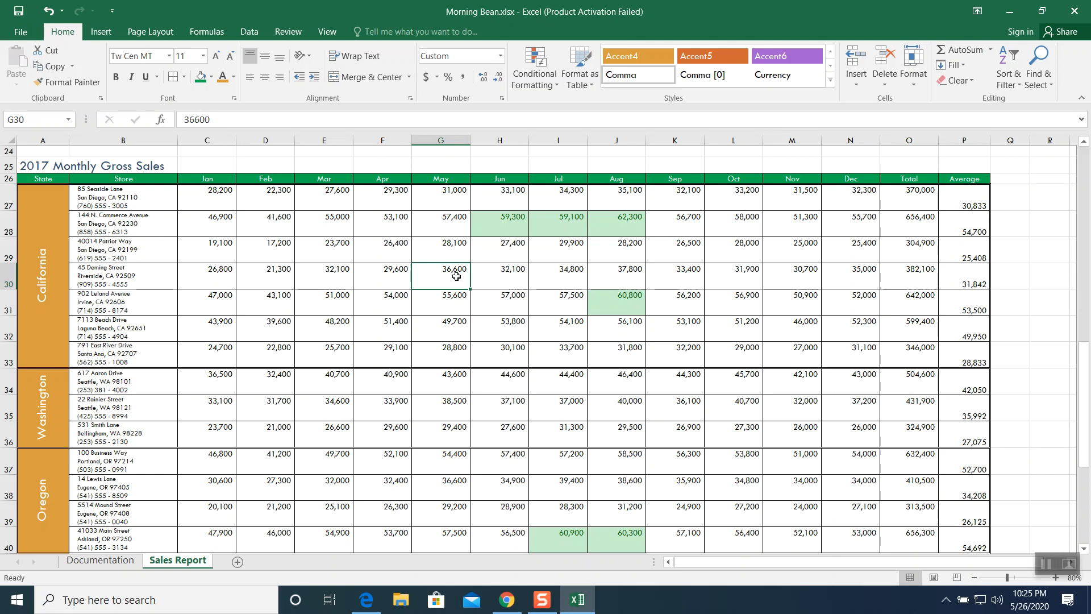
left_click(933, 577)
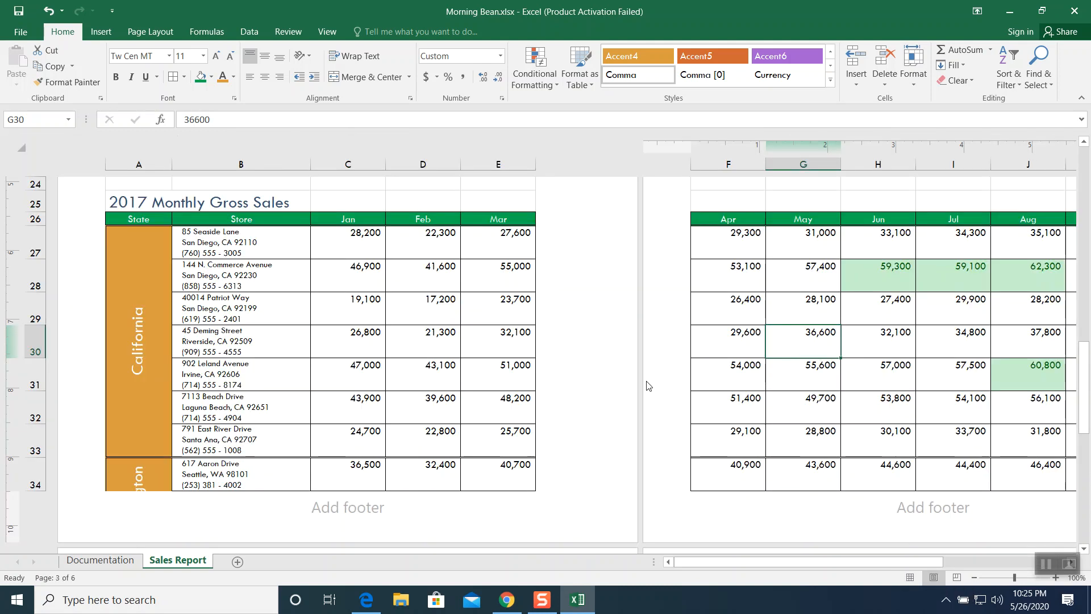
left_click(958, 578)
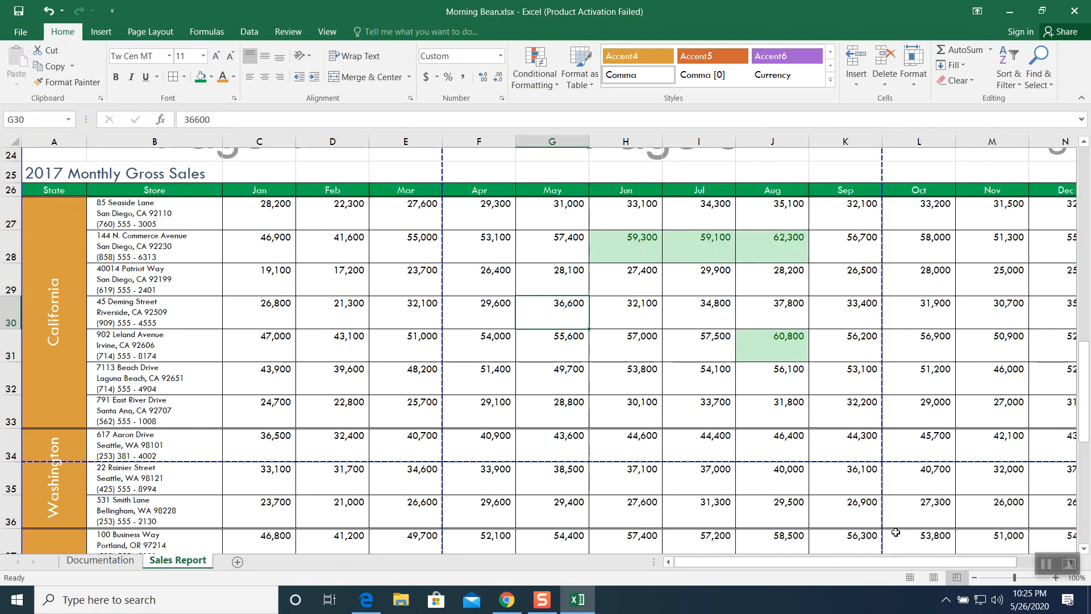
left_click(975, 578)
left_click(975, 578)
left_click(975, 578)
left_click(975, 578)
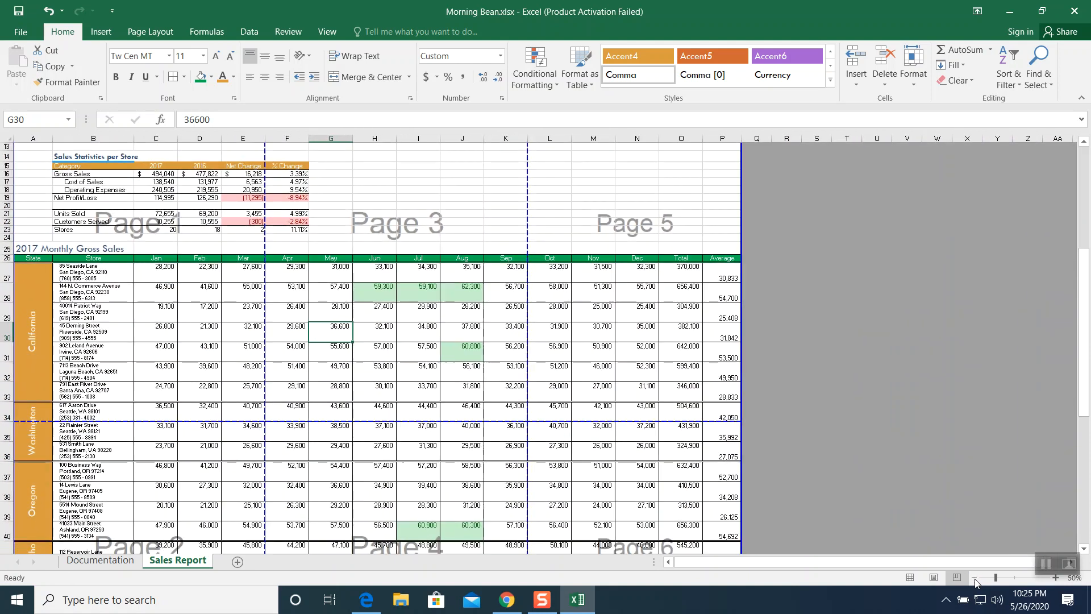
left_click(975, 578)
left_click(975, 578)
left_click(976, 578)
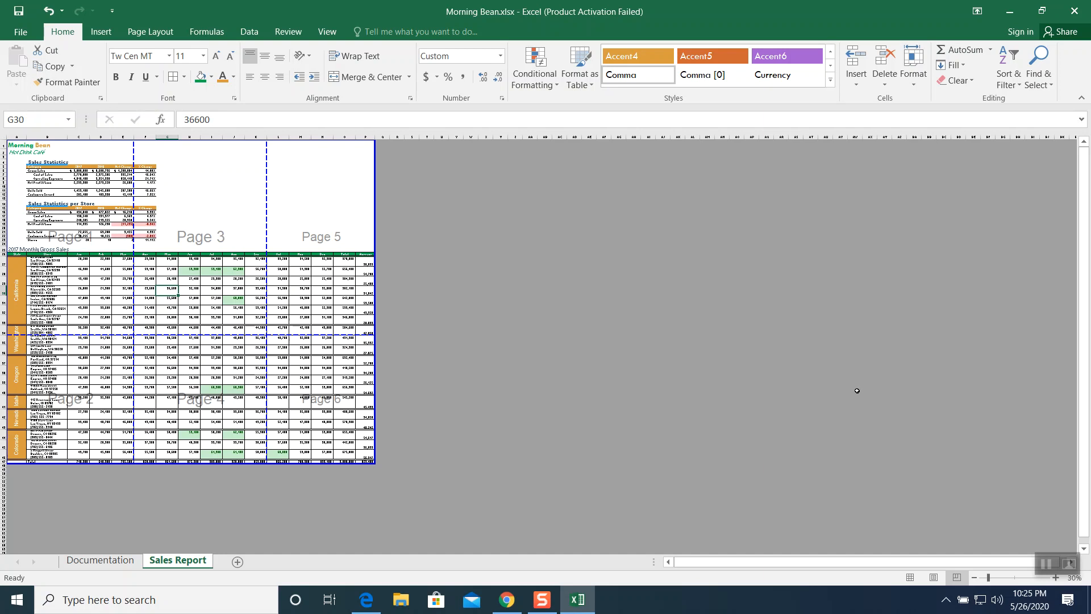
left_click(910, 578)
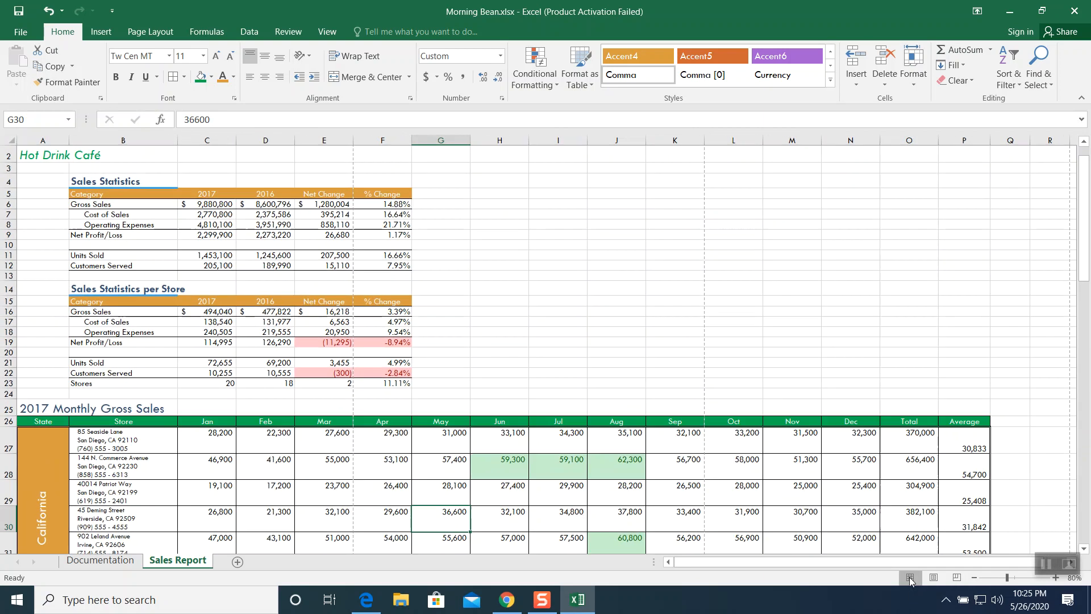
left_click(934, 578)
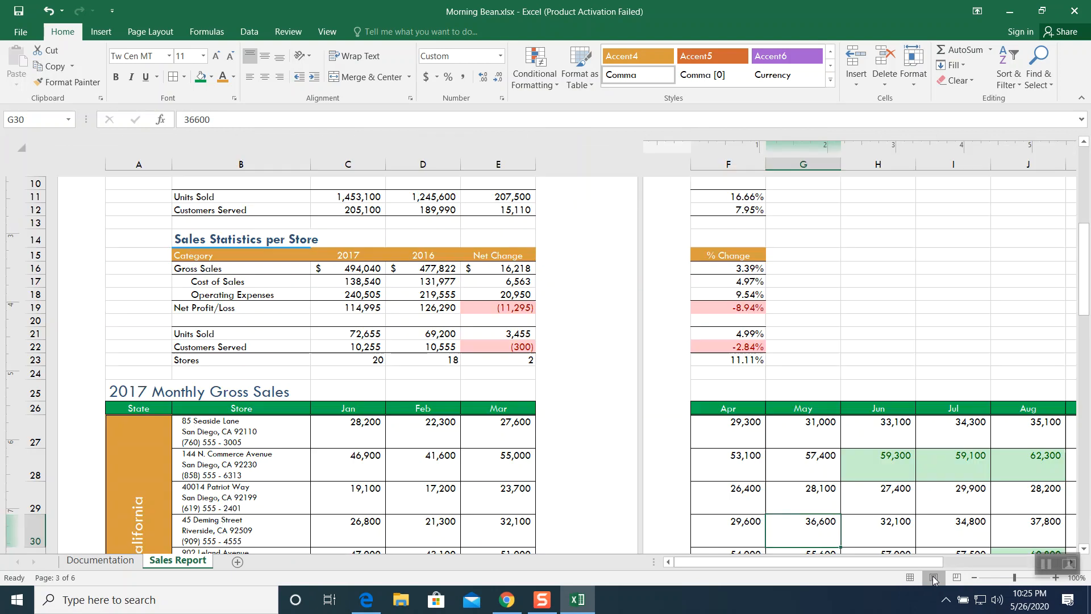
left_click(957, 577)
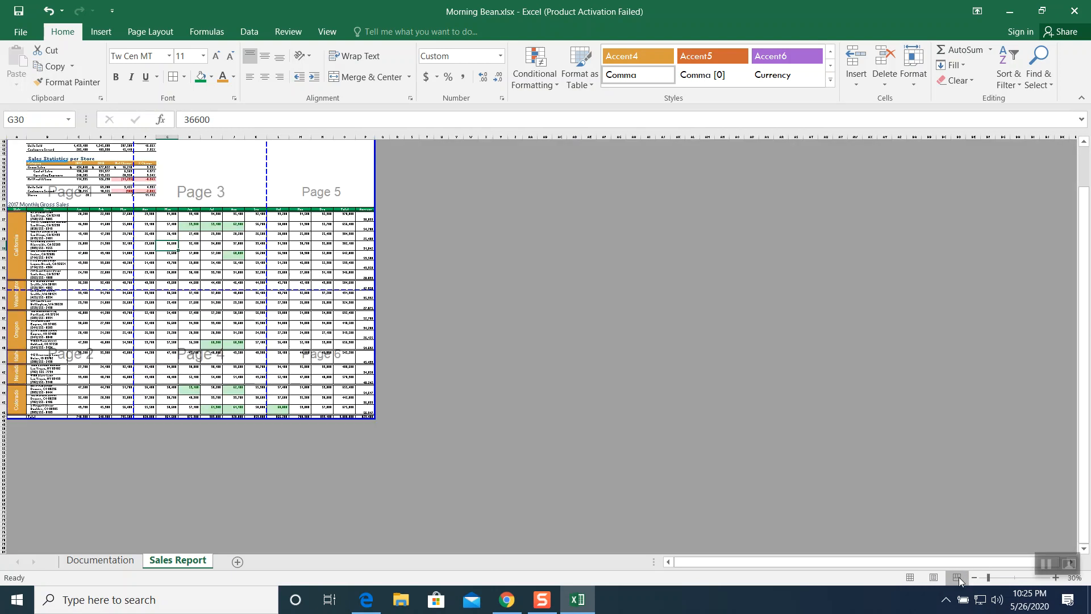
left_click(910, 577)
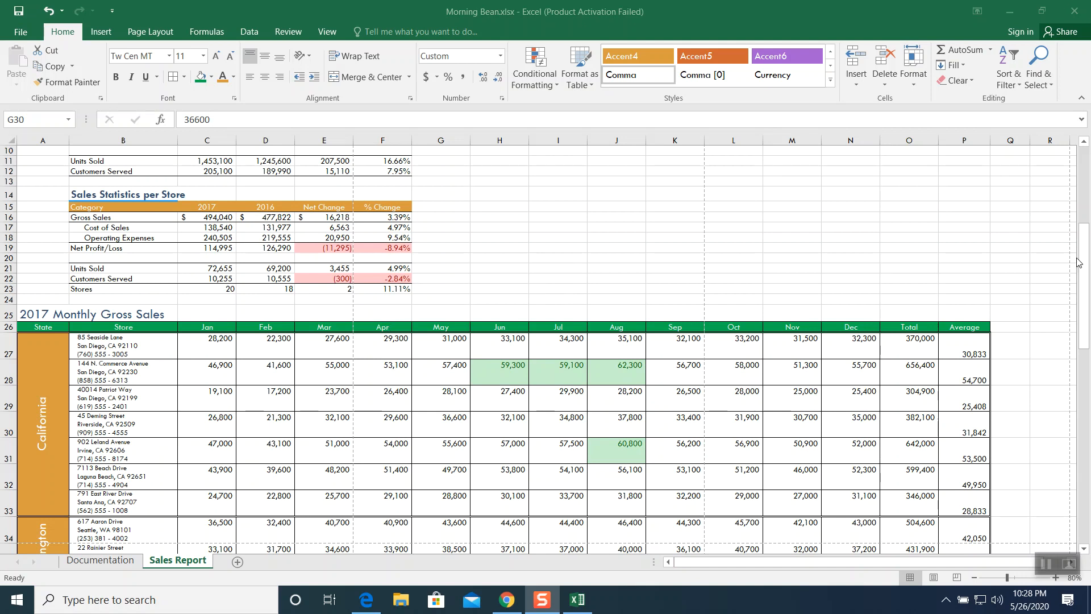
- Create a custom header with the page number on the left, file name in the center and time on the right
left_click_drag(1079, 259, 1086, 161)
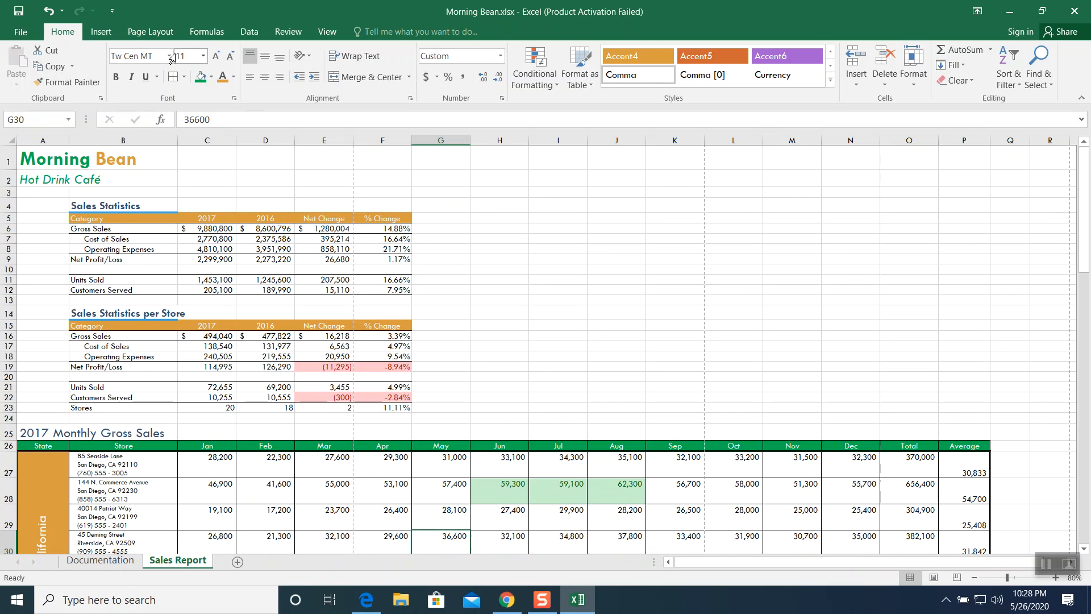
left_click(153, 34)
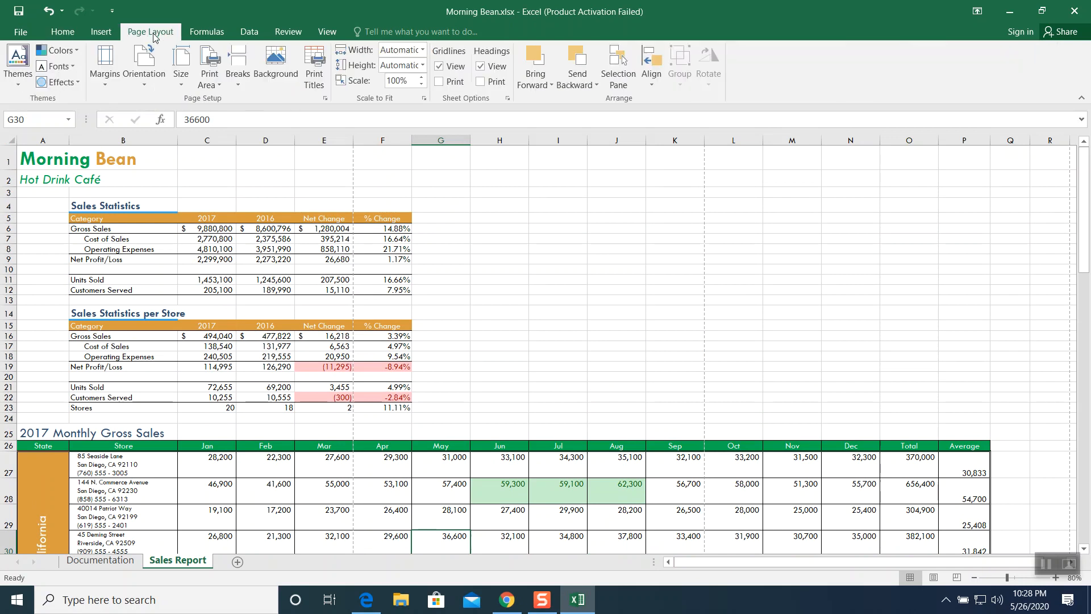
left_click(326, 99)
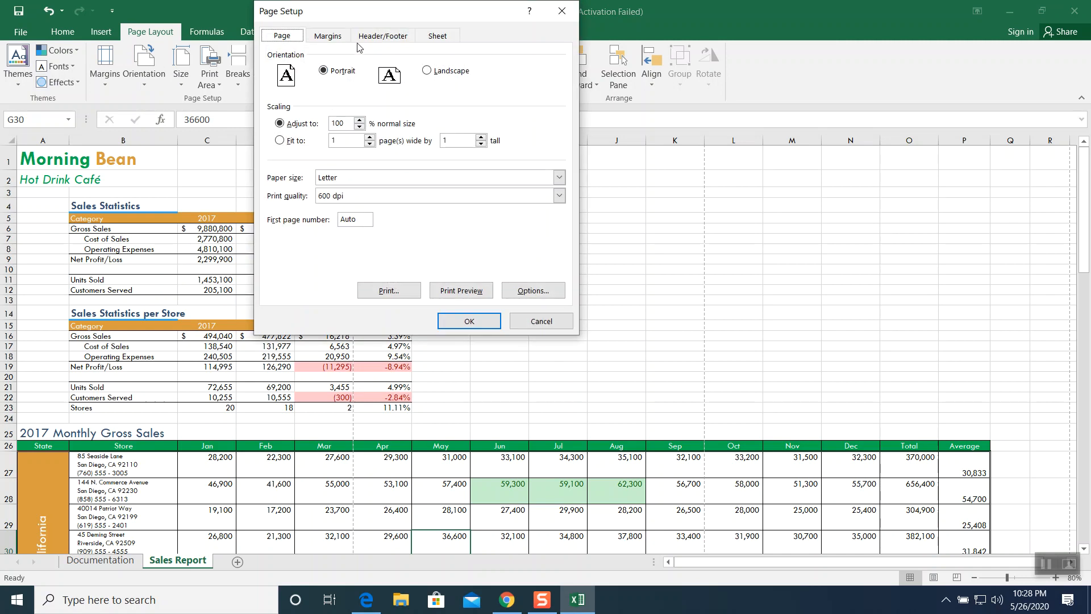
left_click(383, 36)
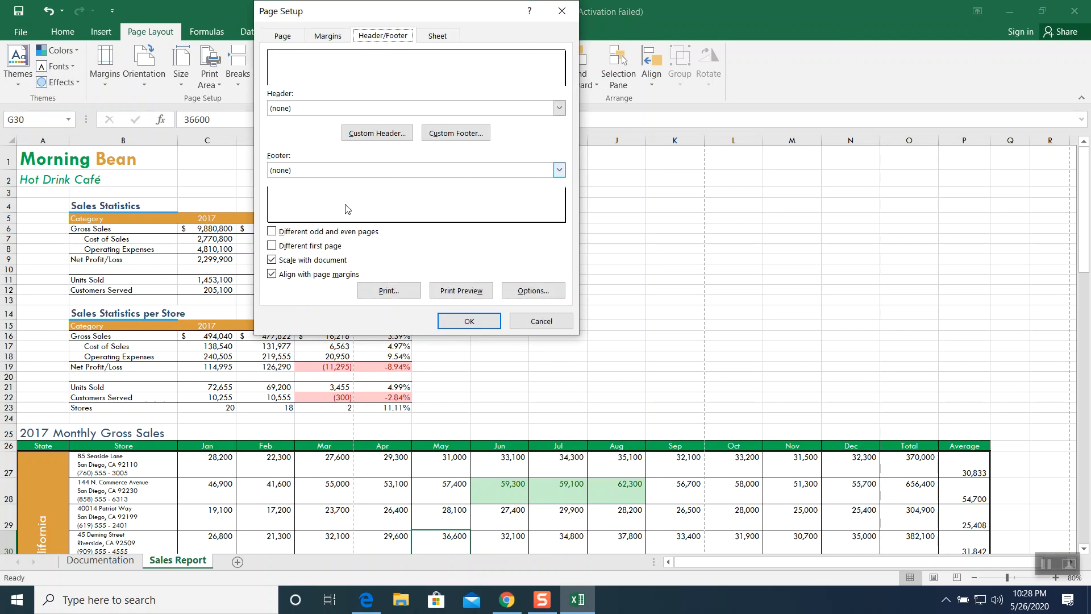
left_click(380, 137)
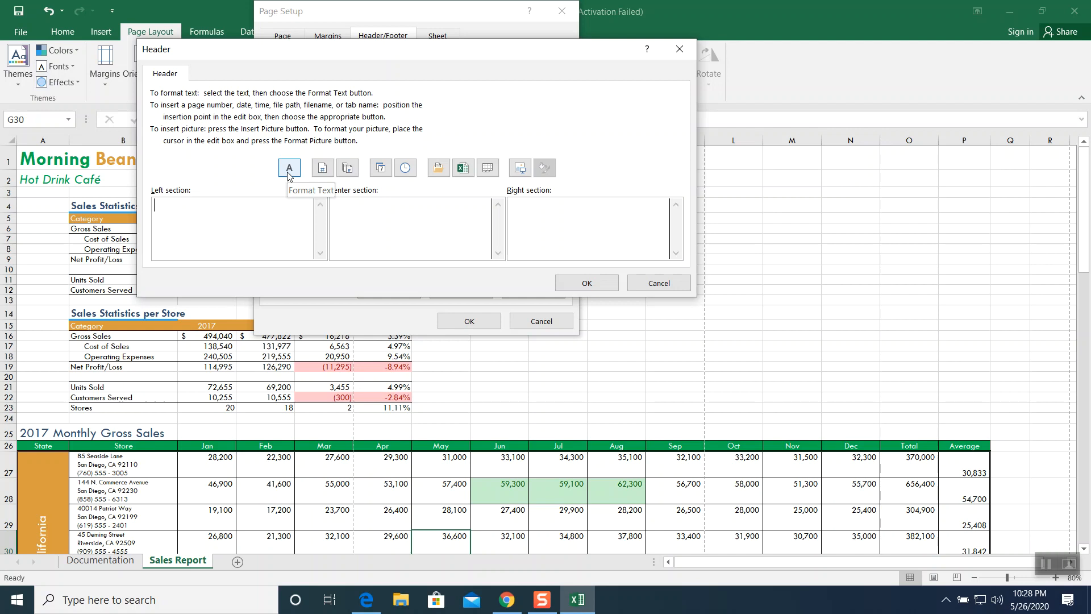
left_click(321, 169)
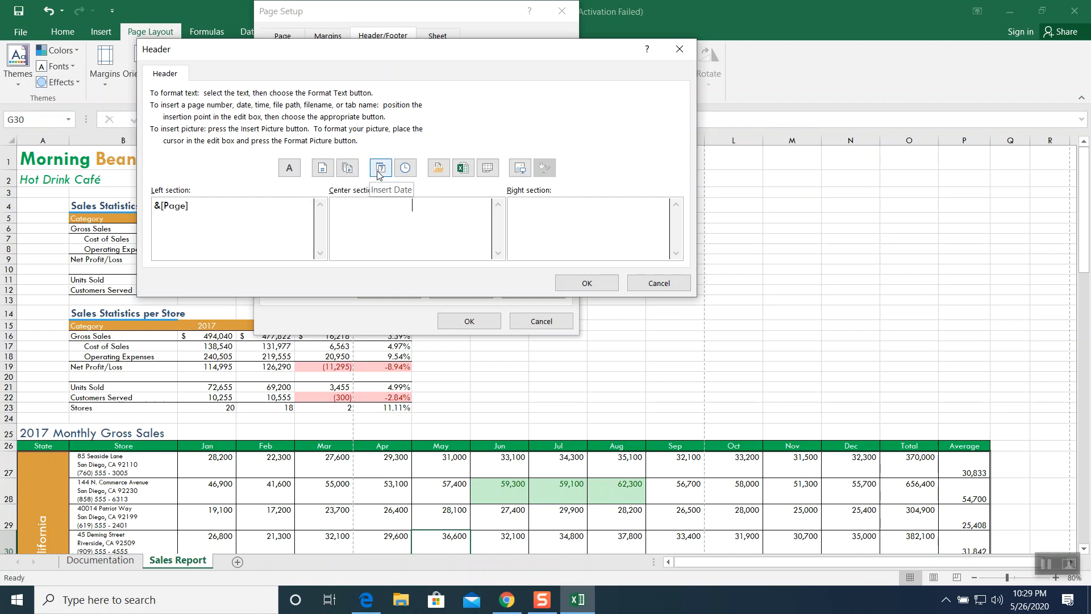
left_click(462, 168)
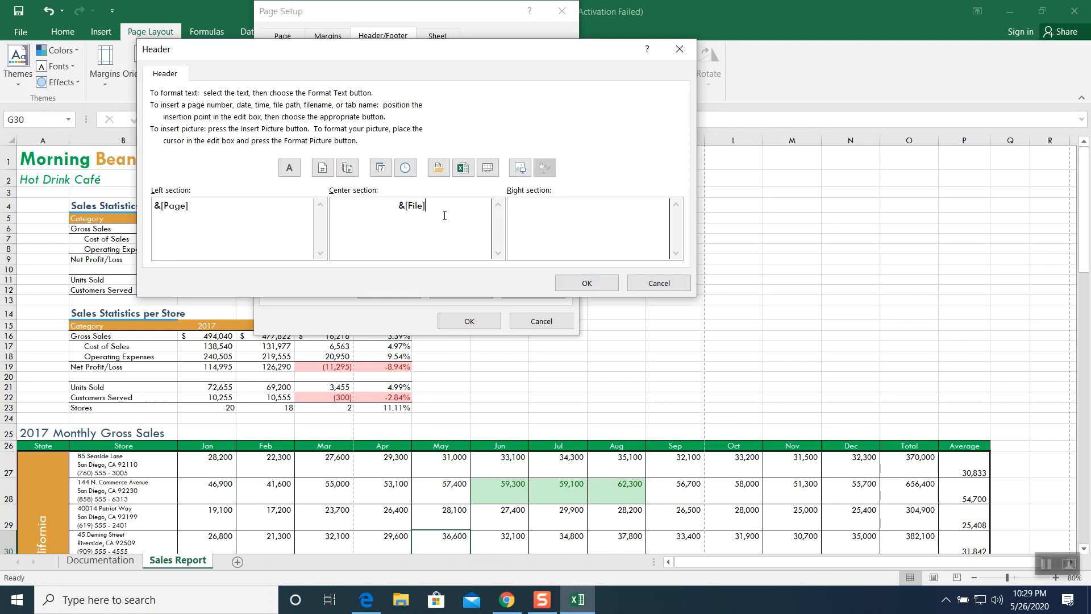
left_click(532, 218)
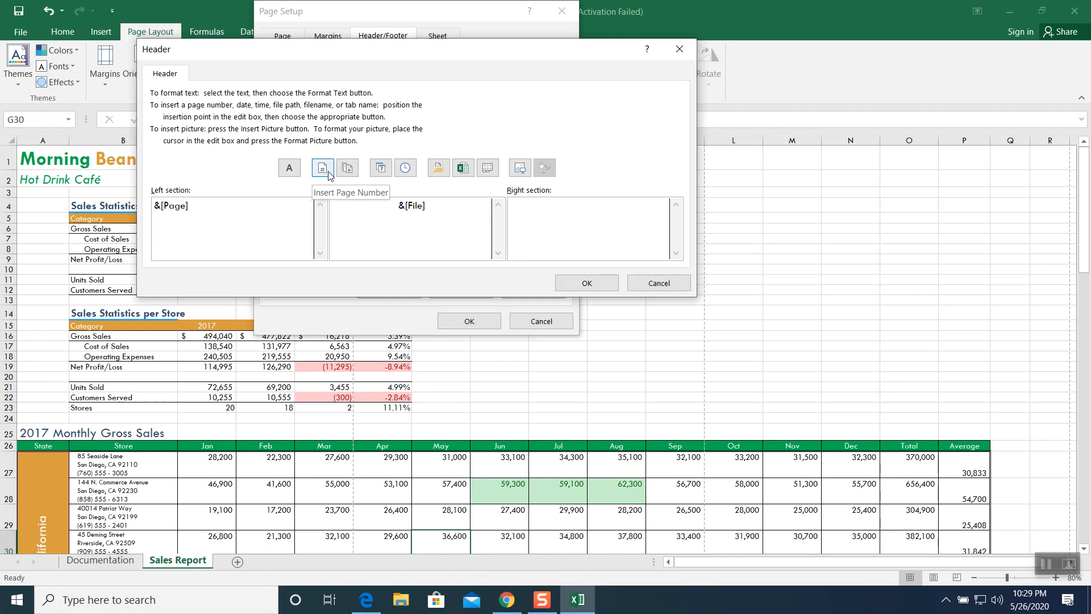
left_click(400, 172)
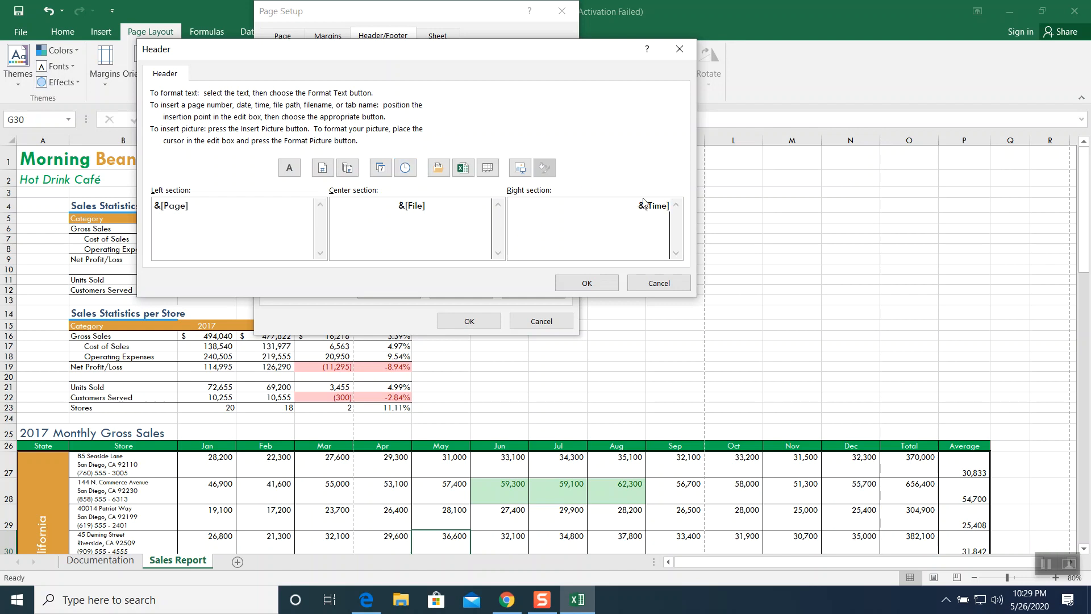
left_click(587, 284)
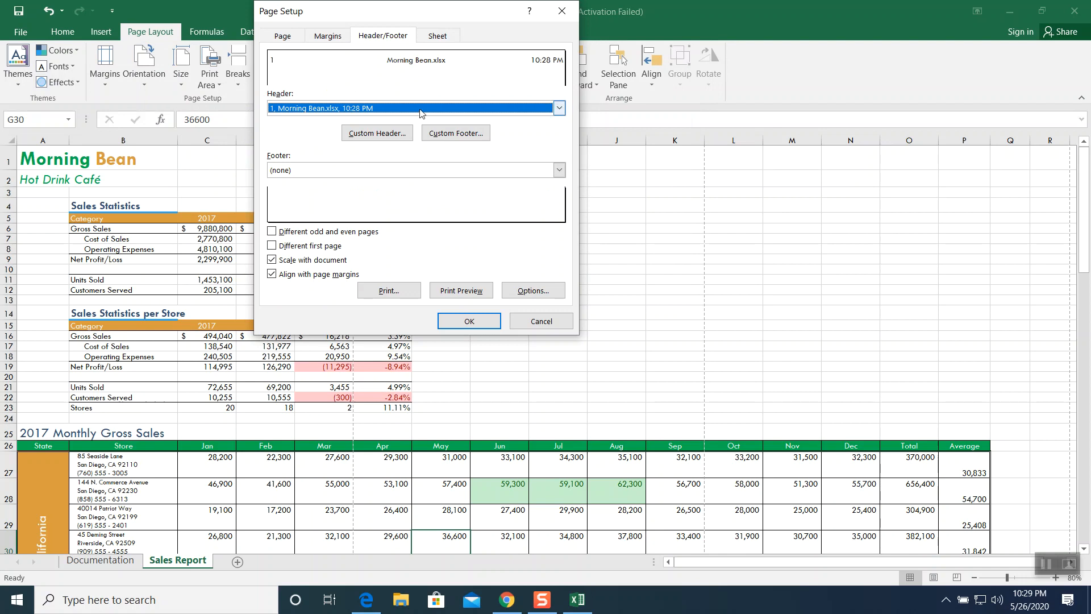
- Create a custom footer with the date on the left, sheet name in the center, and 'Prepared by:' plus the preparer's name on the right
left_click(449, 136)
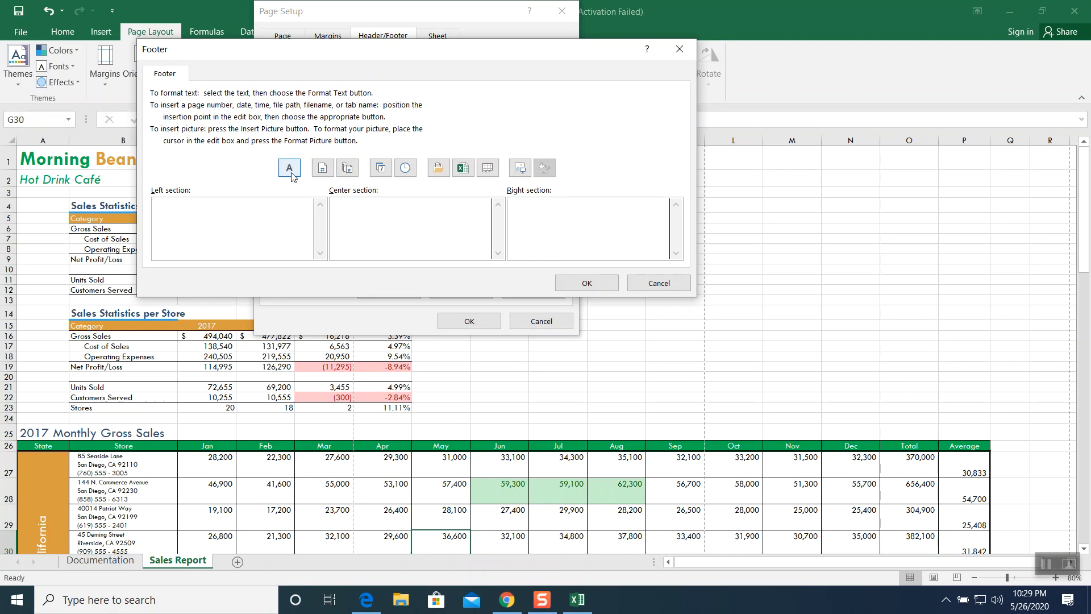
left_click(380, 171)
left_click(376, 211)
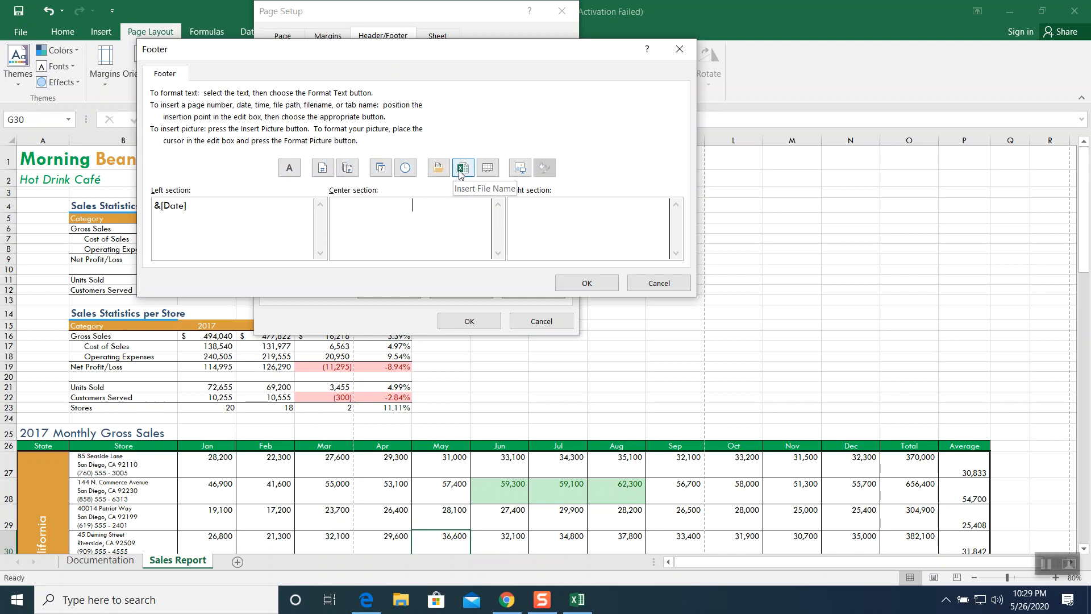
left_click(487, 168)
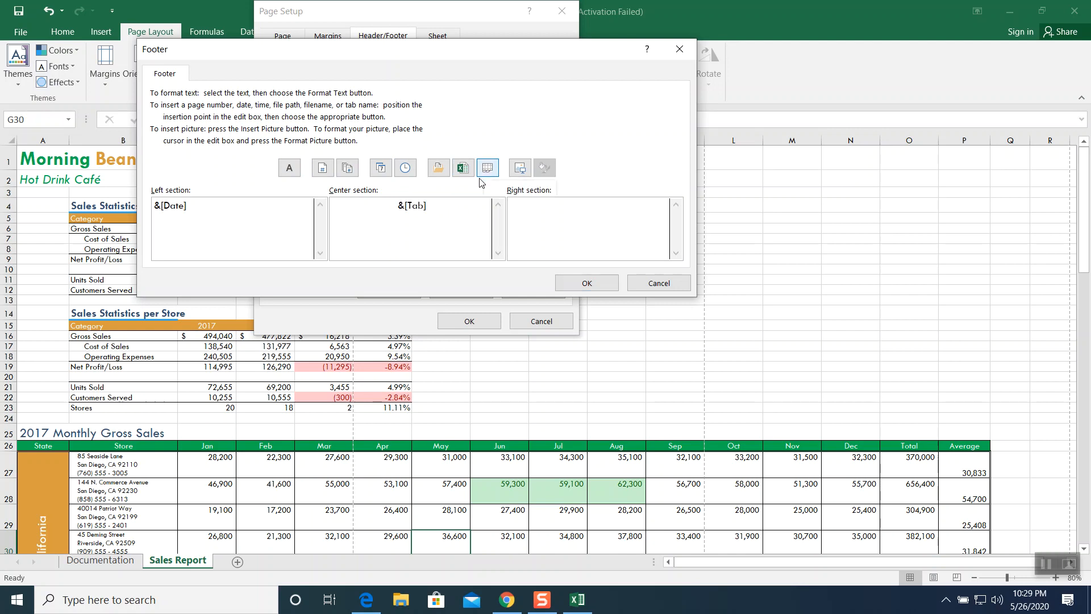
left_click(554, 209)
type("Prepared by: Taru")
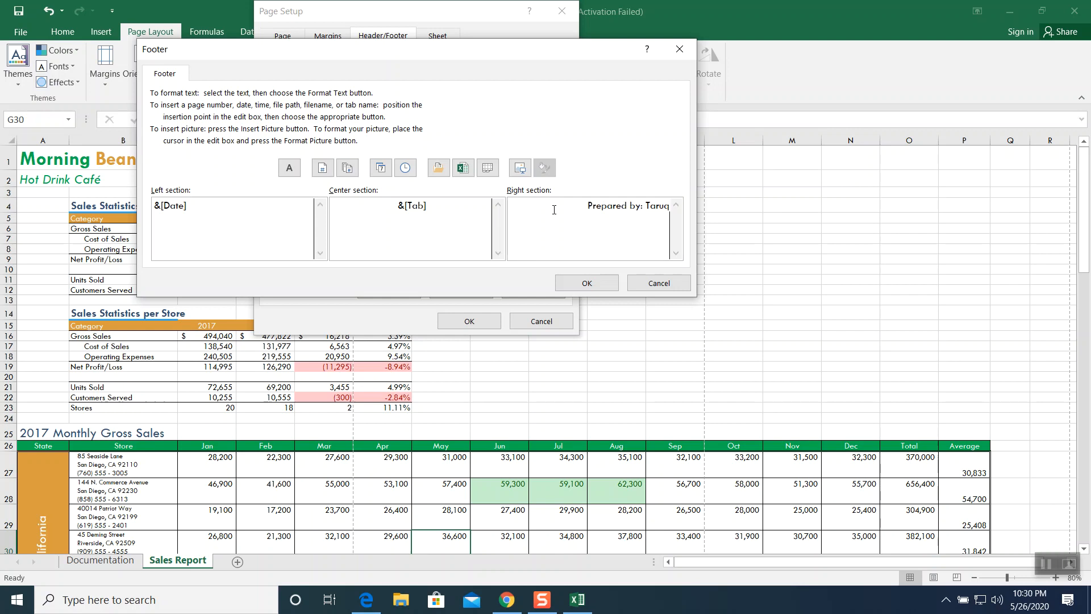
key("BackSpace")
type("iq Khan")
left_click(587, 283)
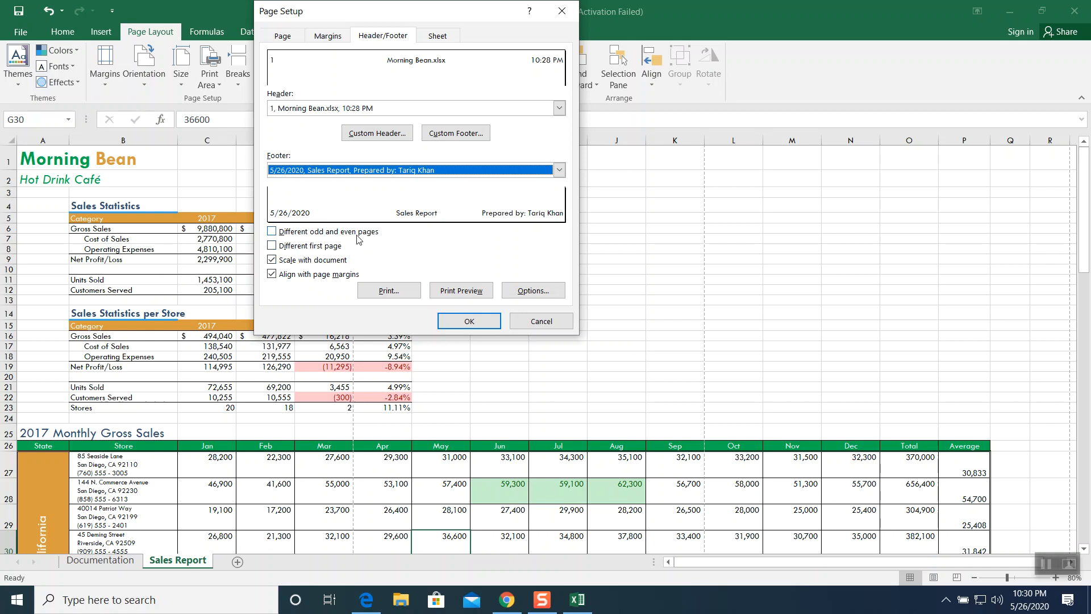
left_click(445, 321)
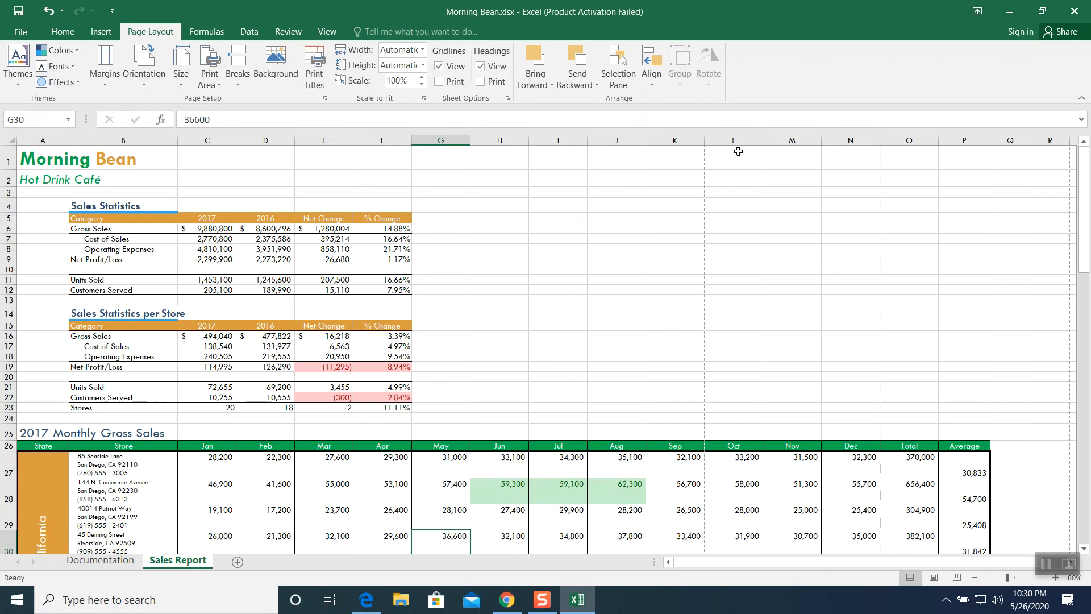
- Preview the Sales Report's printout with its header and footer in Print view, then return to the sheet
scroll(572, 241, "down", 4)
scroll(572, 241, "up", 4)
left_click(21, 32)
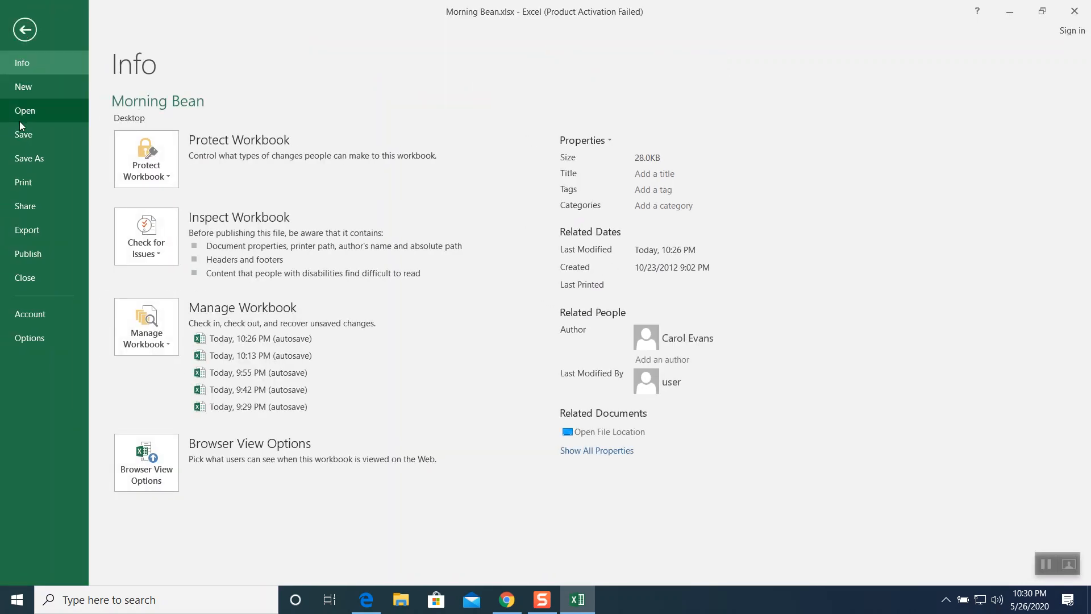
left_click(22, 182)
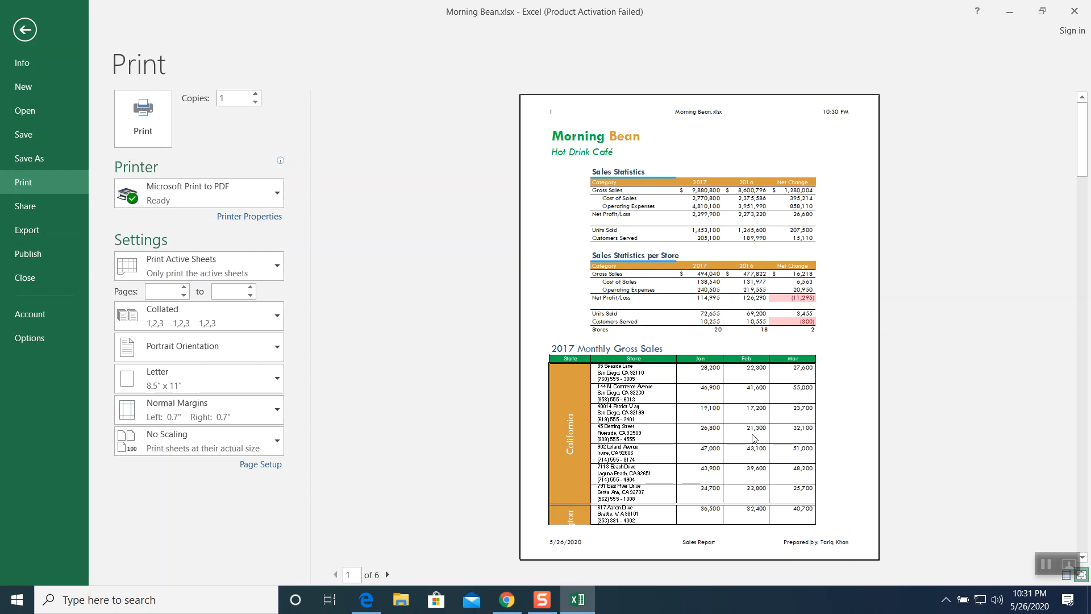
left_click(25, 29)
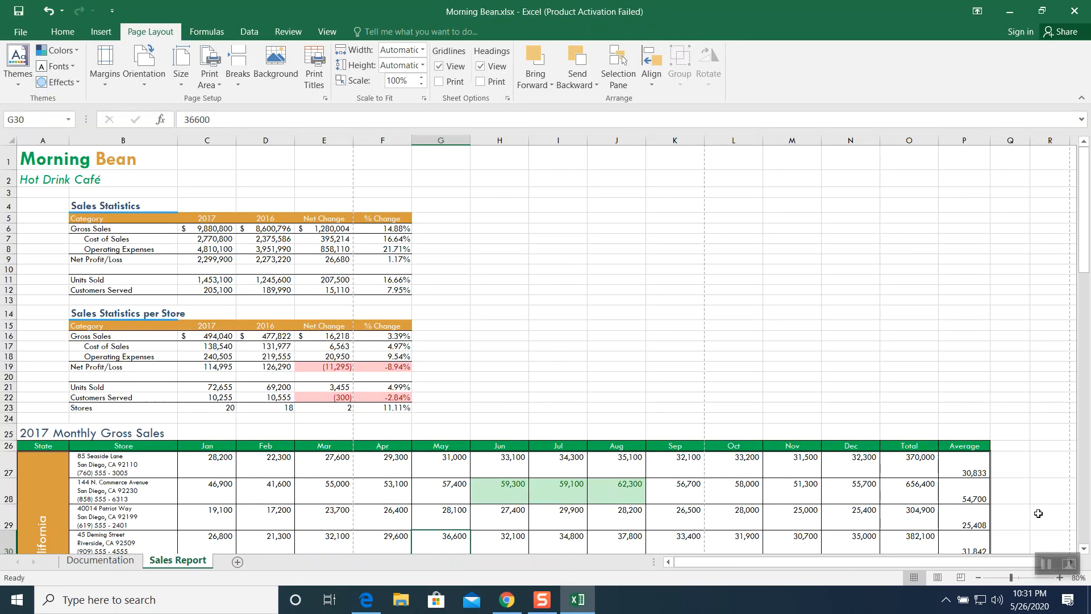
- Close the Excel workbook window
left_click(1046, 564)
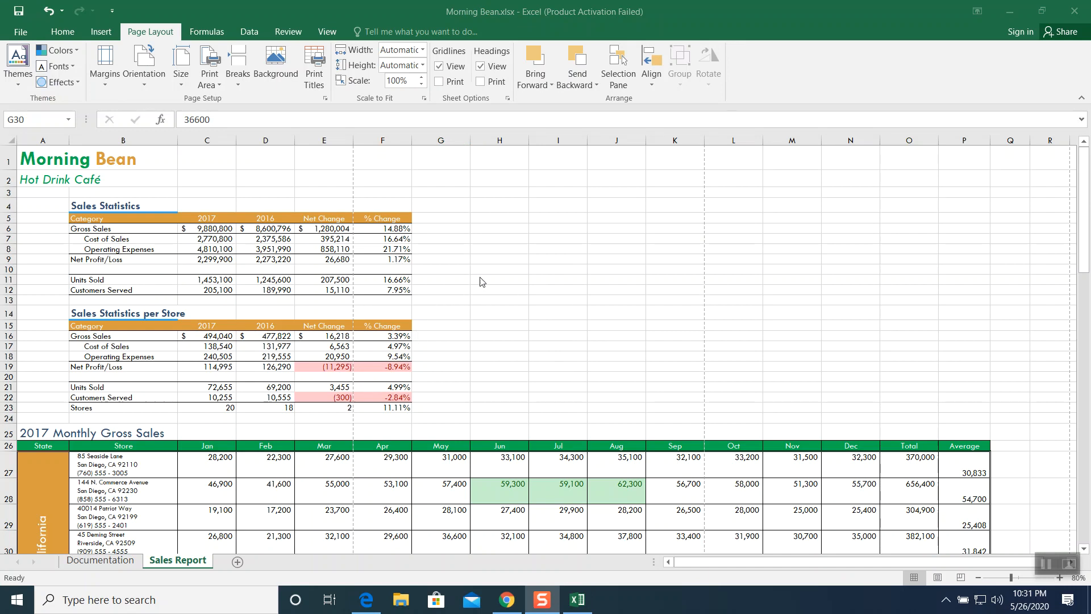
left_click(18, 33)
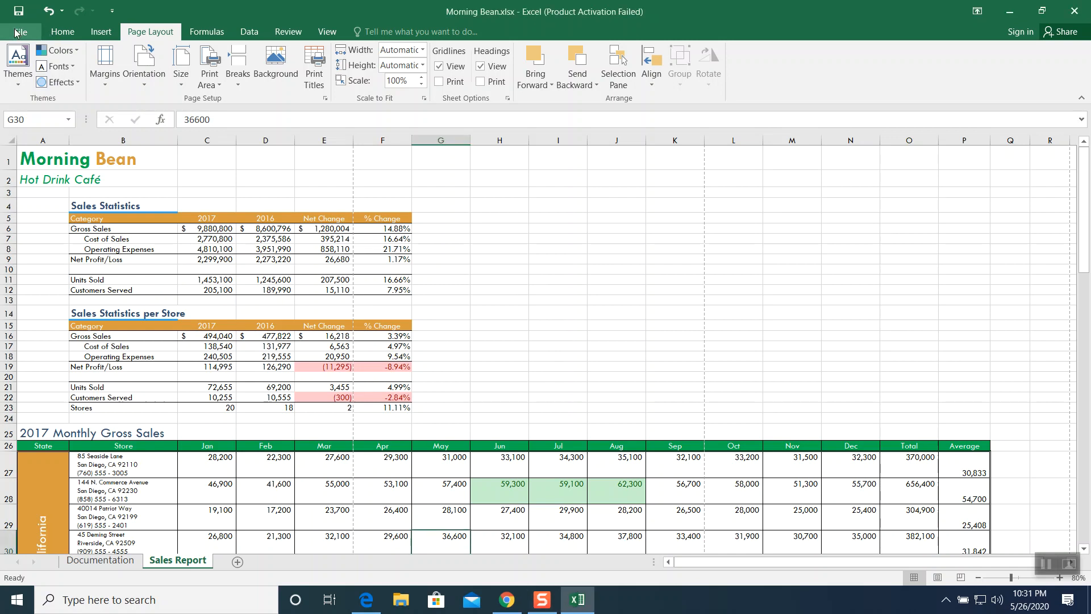
left_click(550, 271)
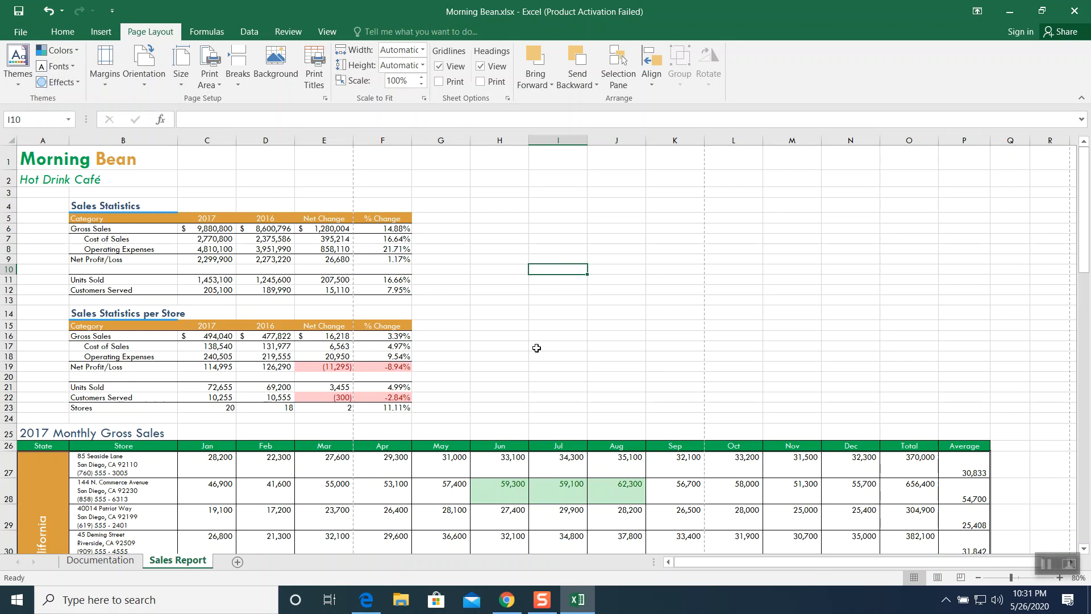
scroll(568, 349, "down", 3)
scroll(570, 350, "up", 3)
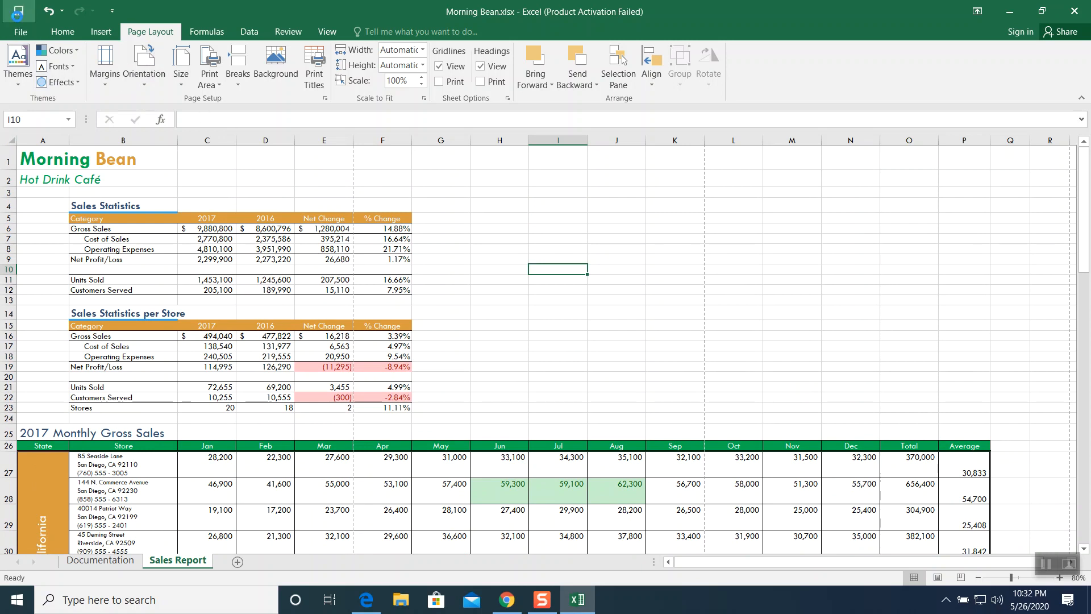
left_click(1074, 10)
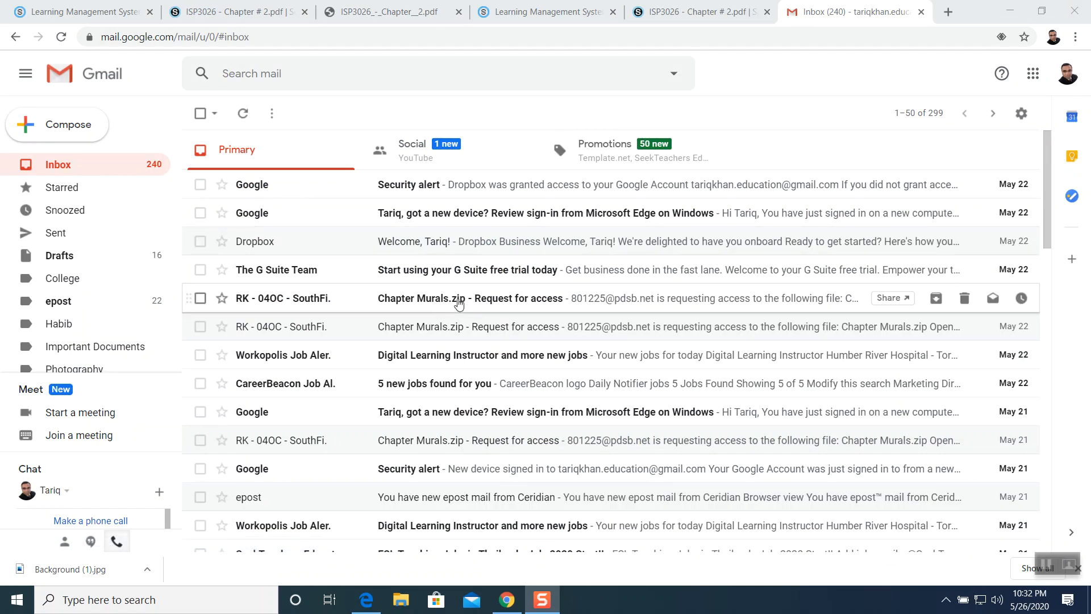
- Switch to Gmail, compose a new message and attach the file Excel 2016 - Chapters.xlsx from the ISP3026 folder
left_click(104, 130)
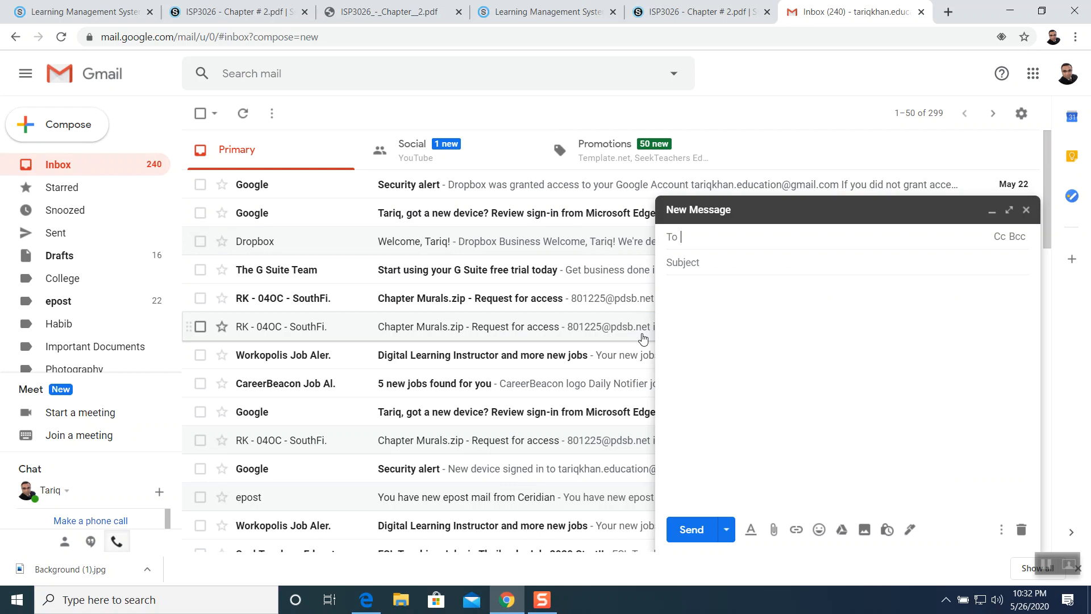
left_click(773, 529)
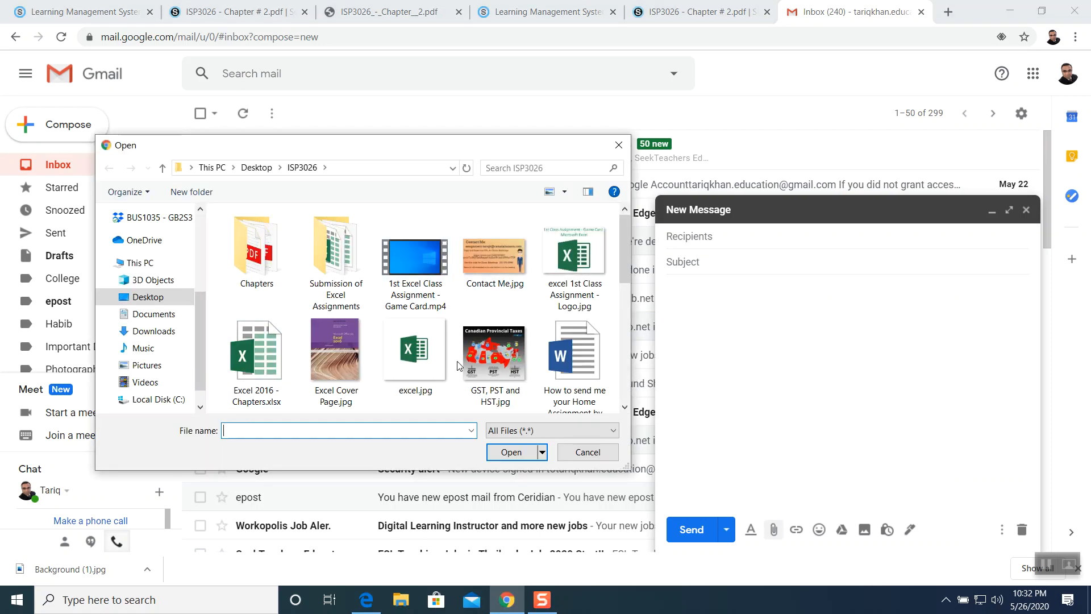
mouse_move(628, 273)
left_mouse_down()
mouse_move(630, 379)
mouse_move(629, 254)
left_mouse_up()
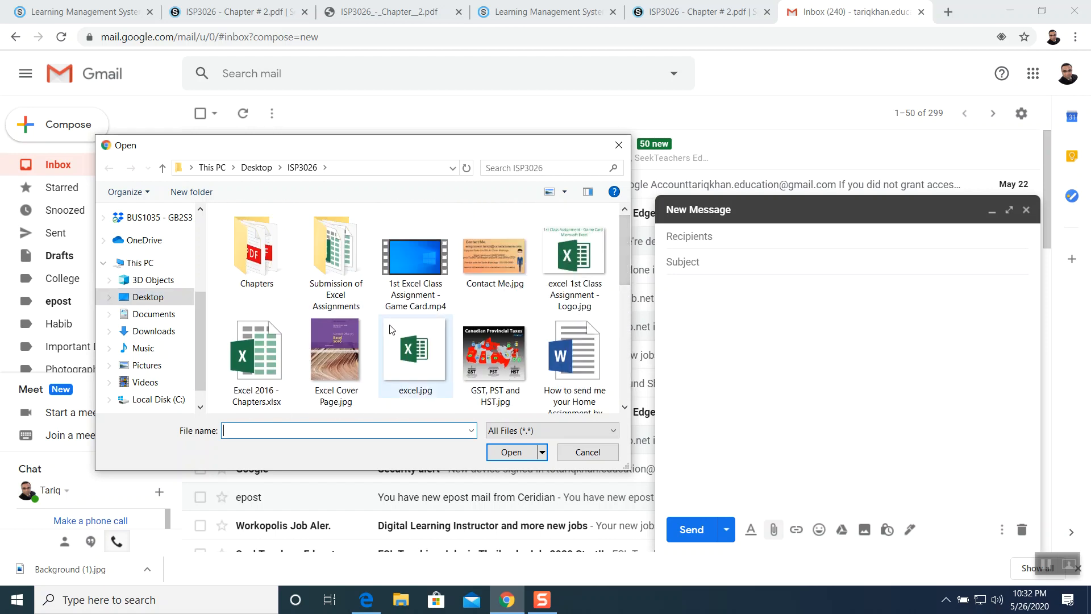
left_click(274, 346)
left_click(492, 452)
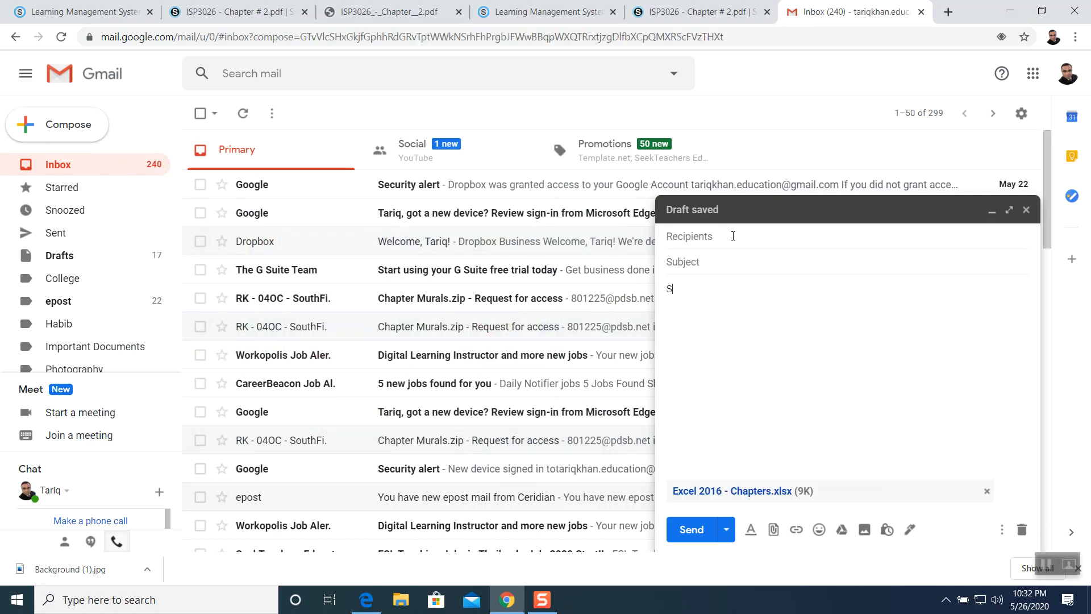
- Write the message body with Student Name, HID, Class ID and Phone Number lines, and set the subject to Morning Bean
type("ent Name:")
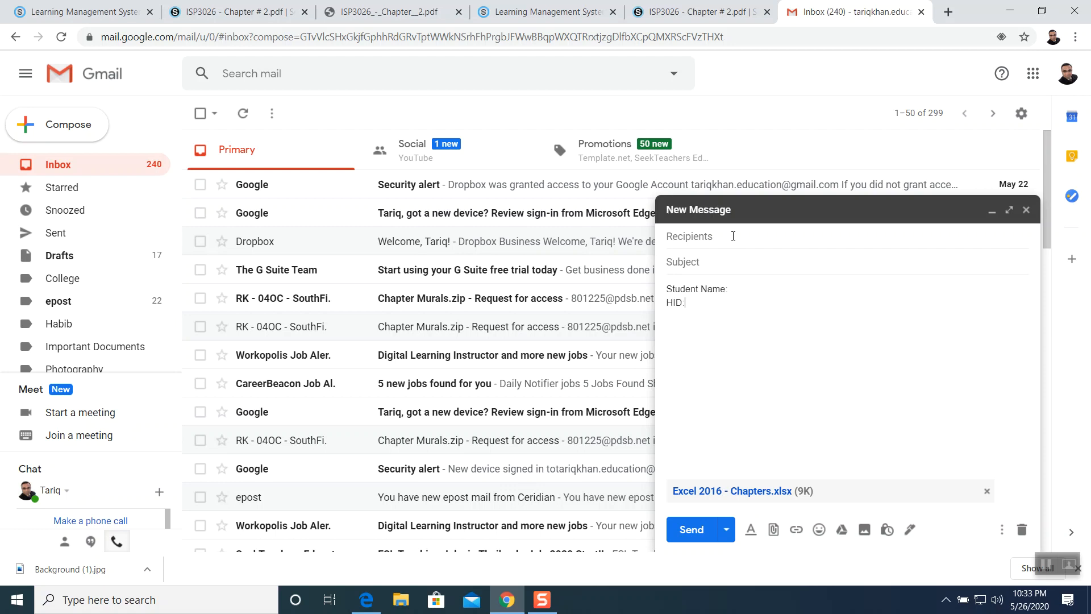
type("003")
key("Return")
type("Class ID: GB...HU ")
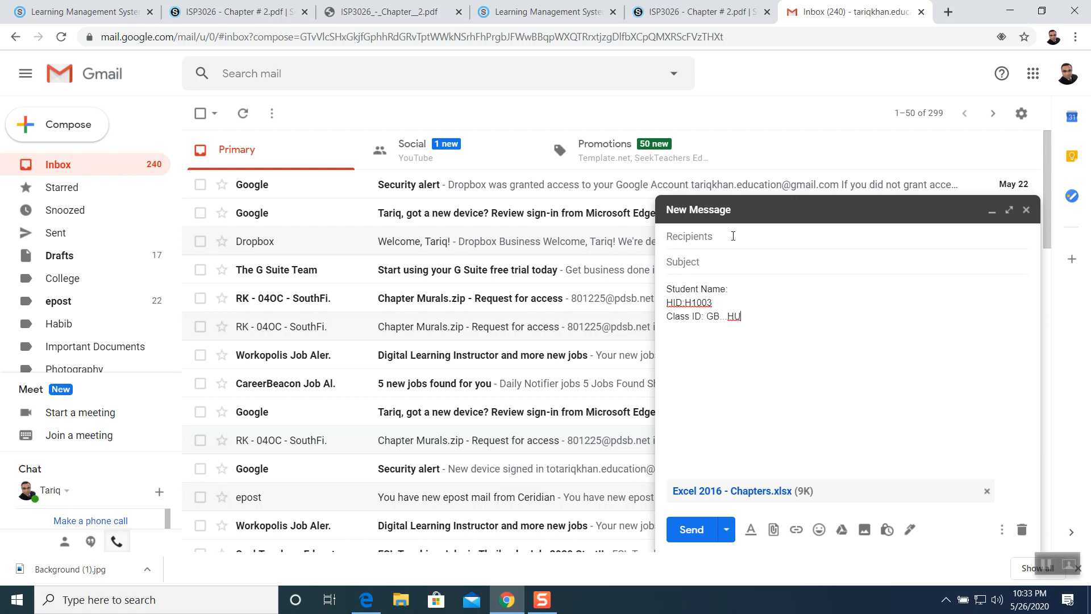
type("Phone Number")
left_click(747, 260)
type("Morning Bean")
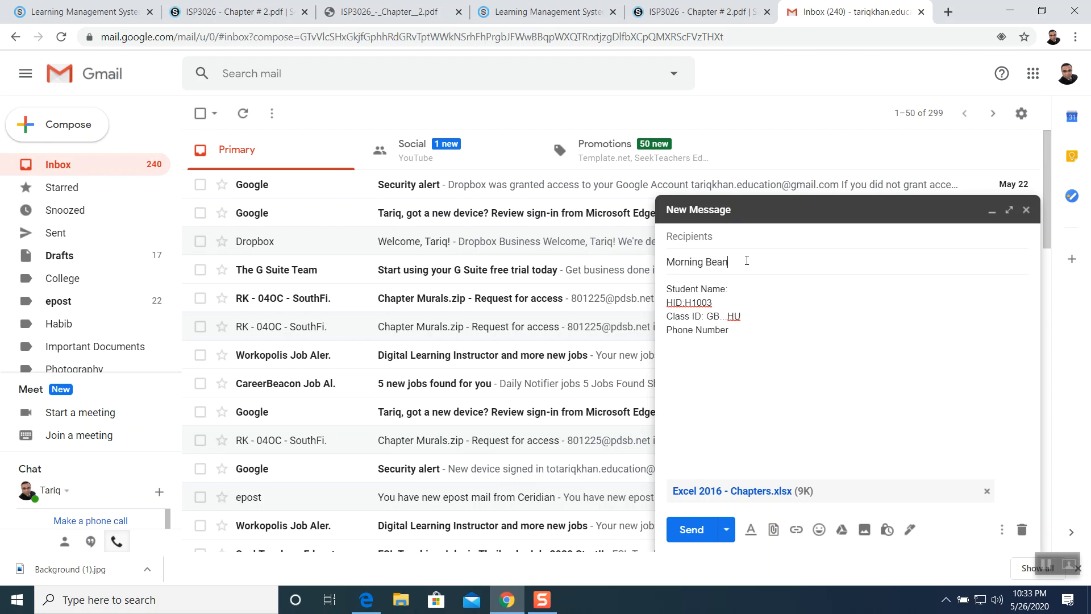
- Address the message to the assignment e-mail address and send it
left_click(711, 239)
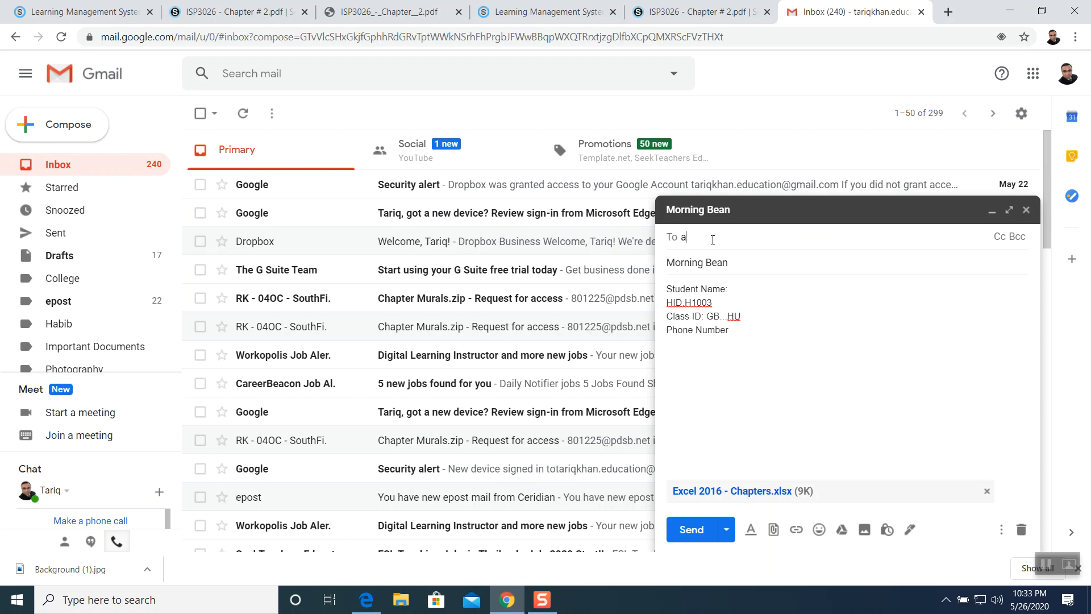
type("assign")
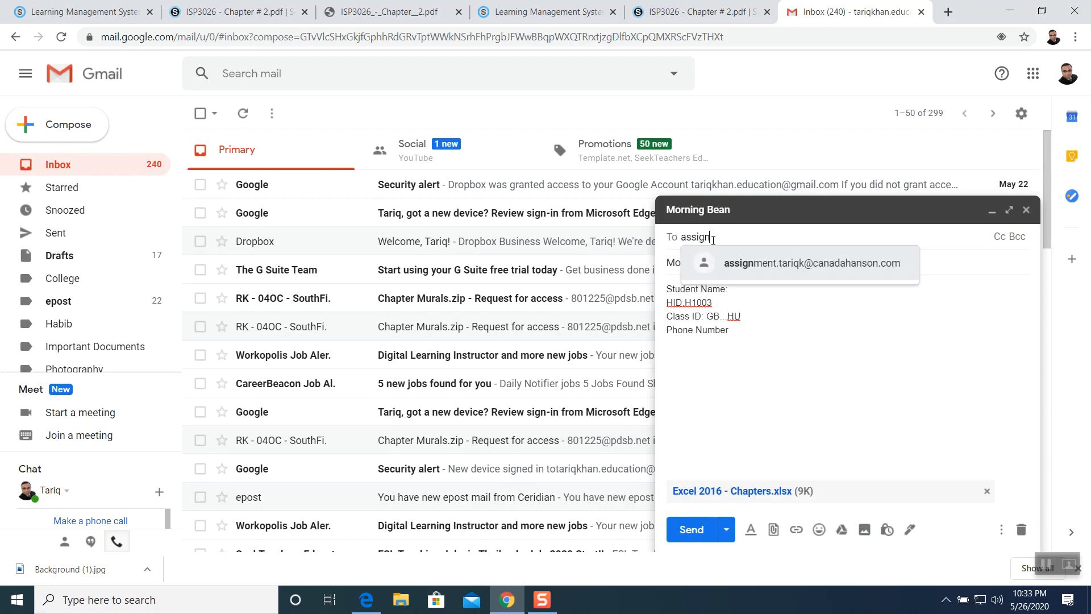
left_click(788, 264)
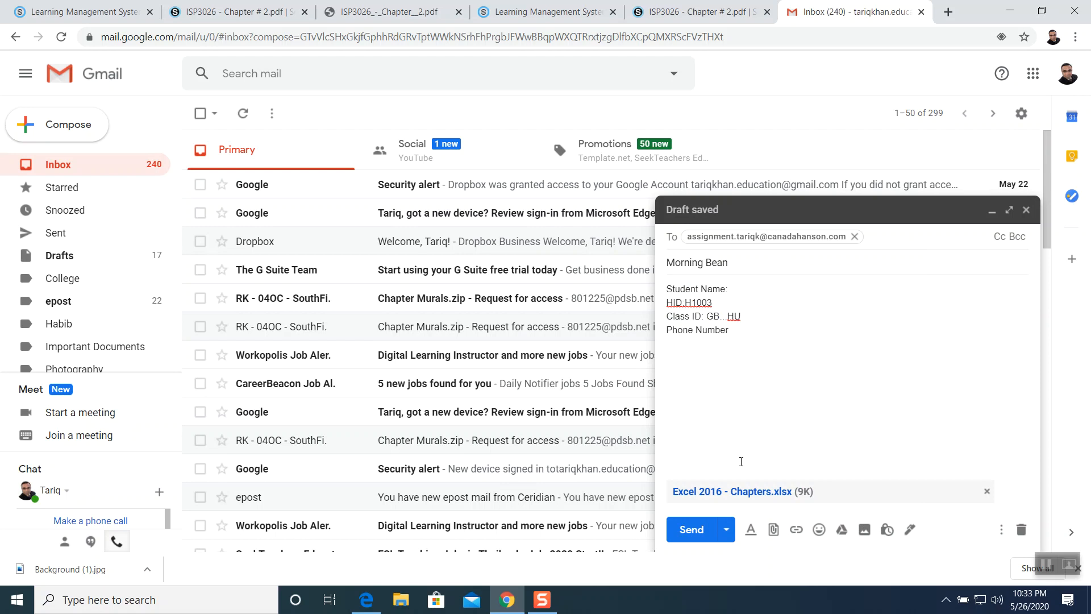
left_click(694, 531)
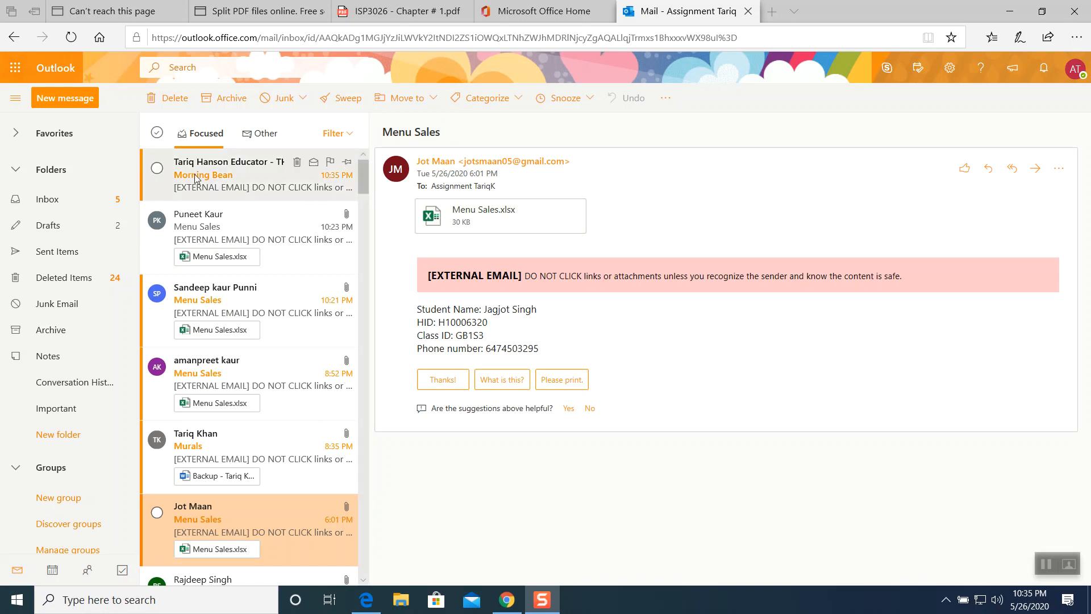
- Switch to Outlook and open the received Morning Bean message and another student's Menu Sales message to compare them
left_click(250, 175)
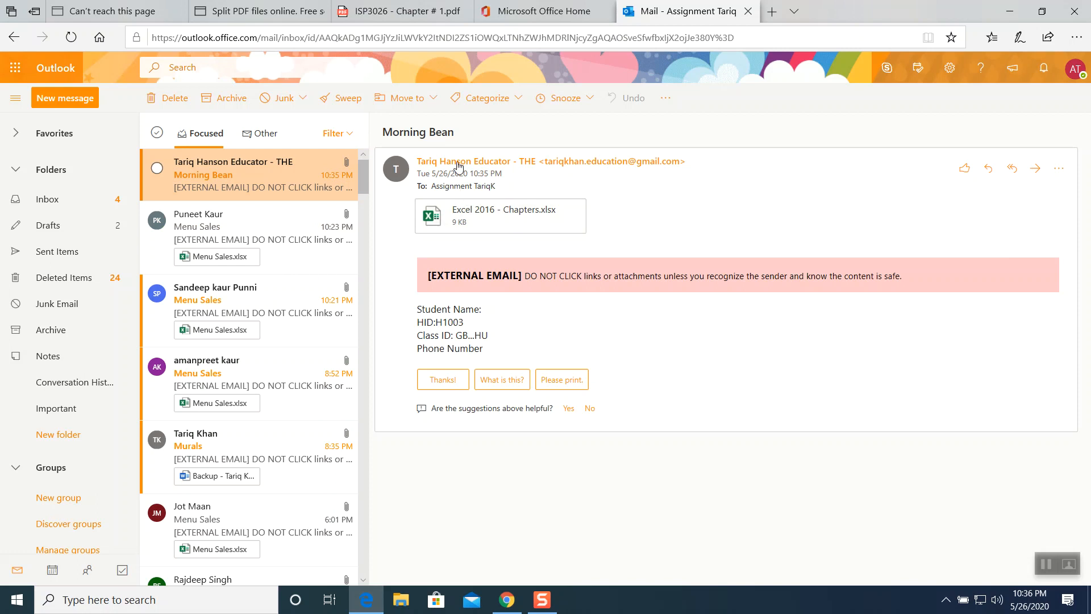
left_click(165, 506)
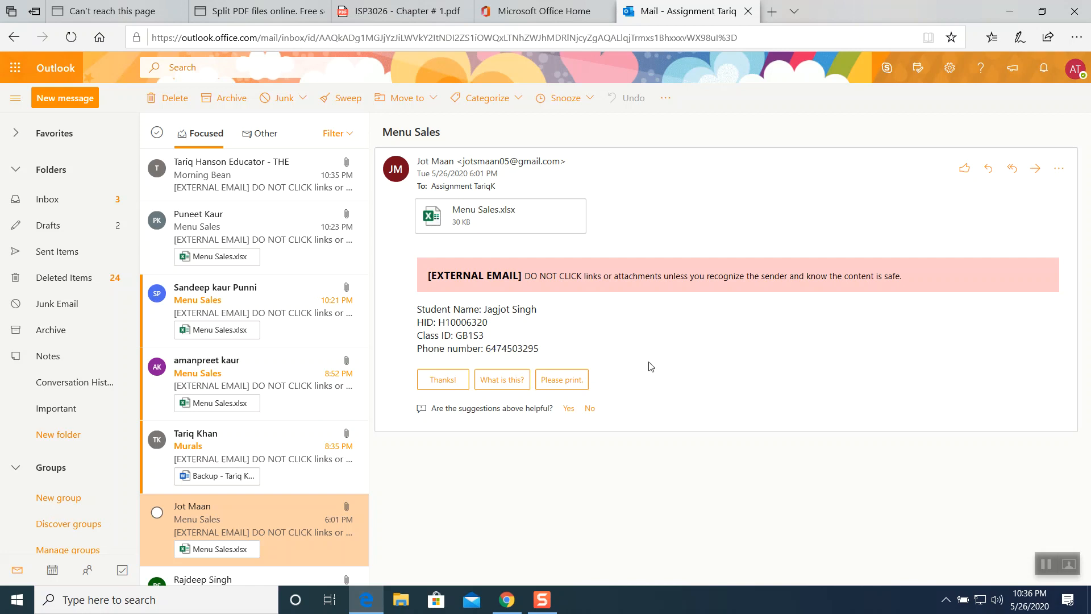
left_click(1051, 558)
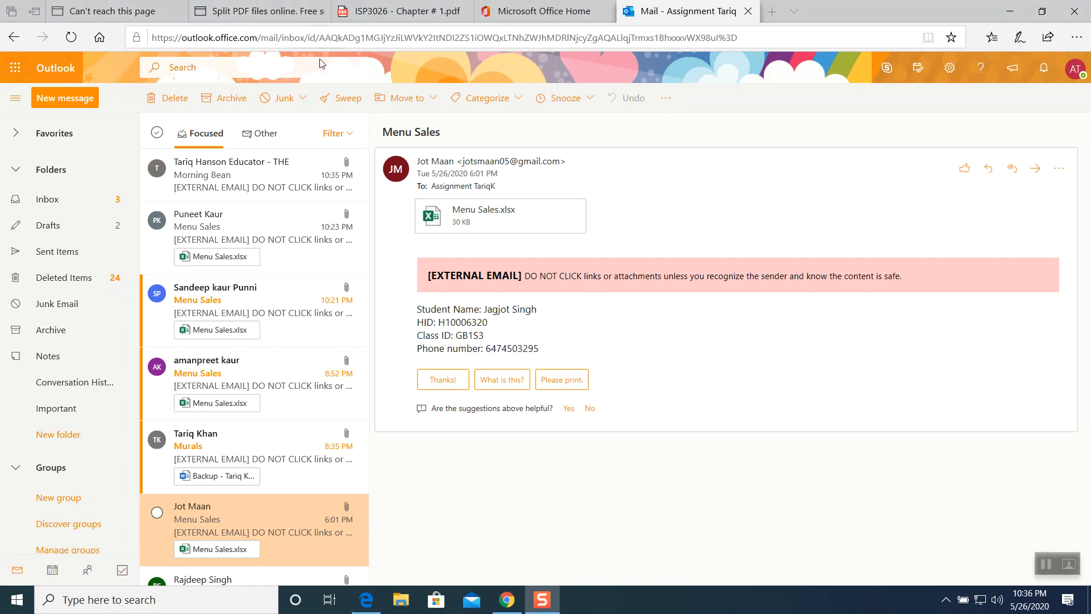
- Return to the browser and browse the GB1S1 course materials into the Week # 4 - ISP3026 - Chapter # 2 folders
left_click(502, 596)
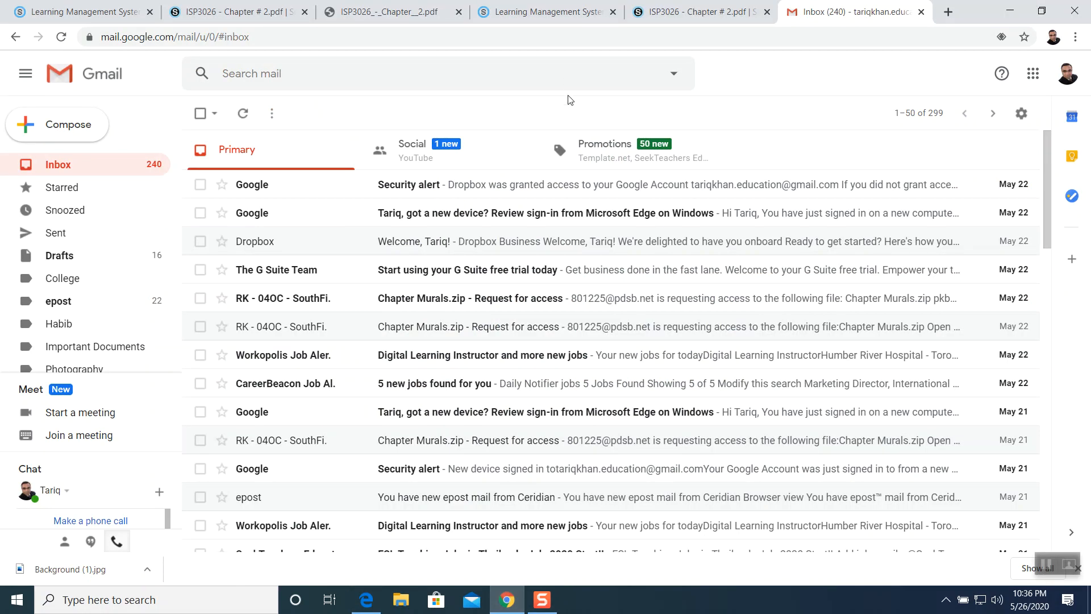
left_click(238, 12)
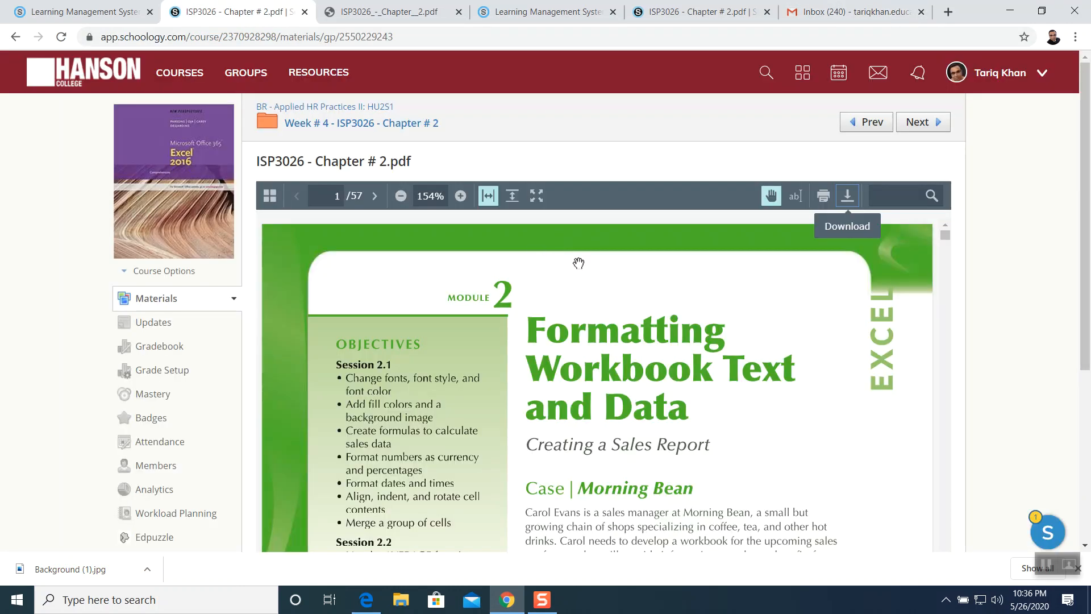
left_click(188, 83)
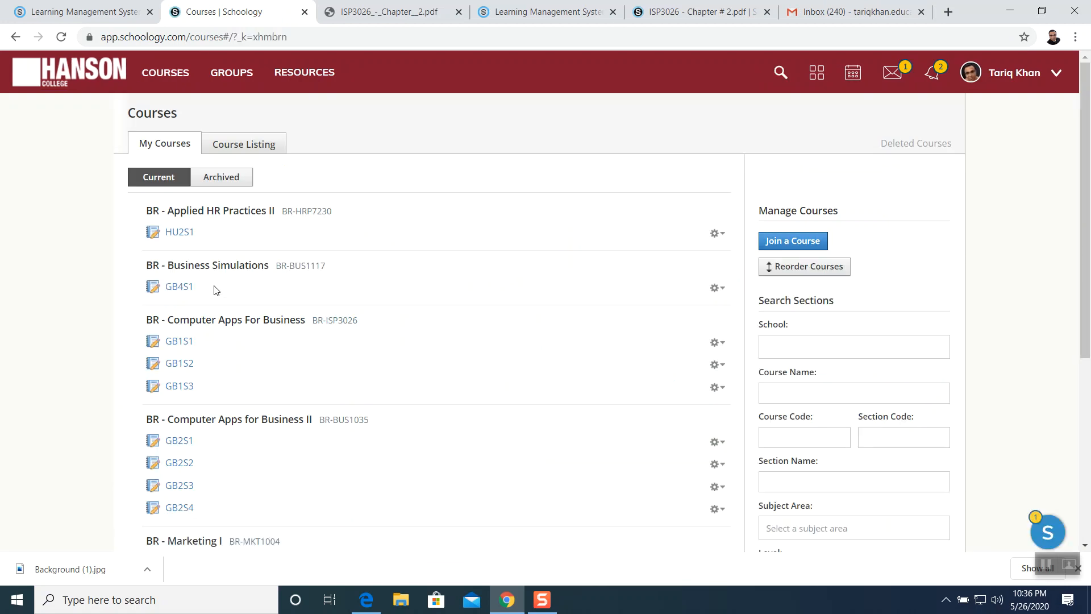
left_click(191, 344)
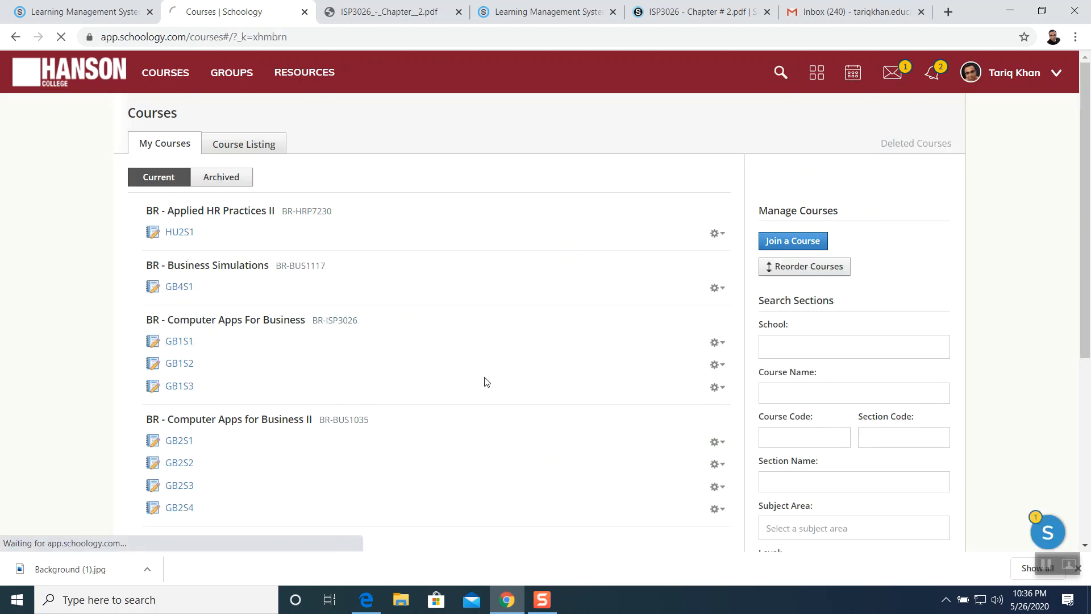
scroll(485, 380, "down", 6)
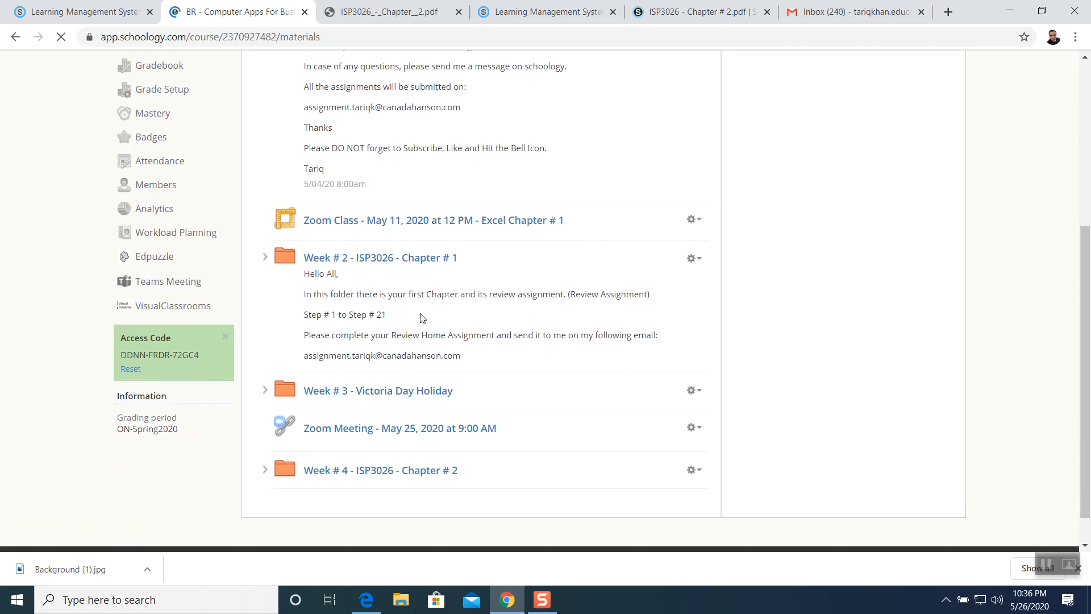
left_click(382, 435)
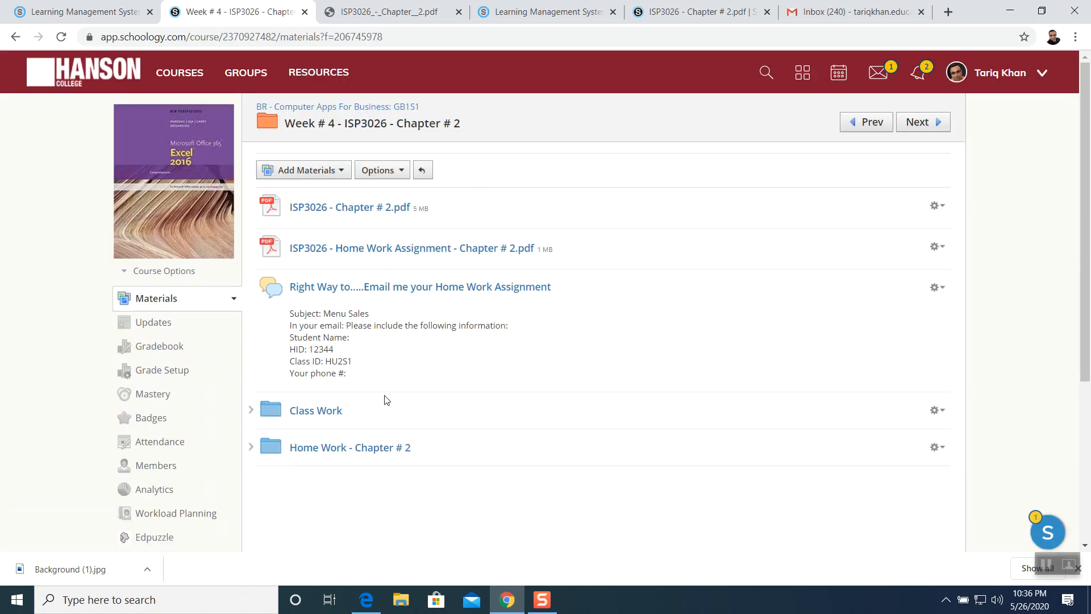
left_click(354, 452)
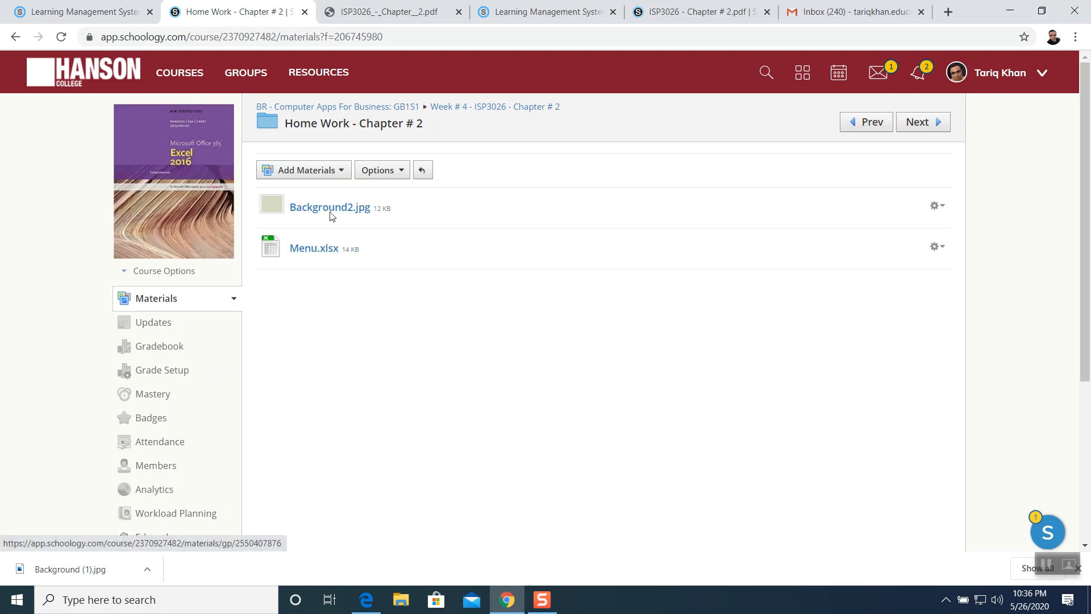
left_click(17, 43)
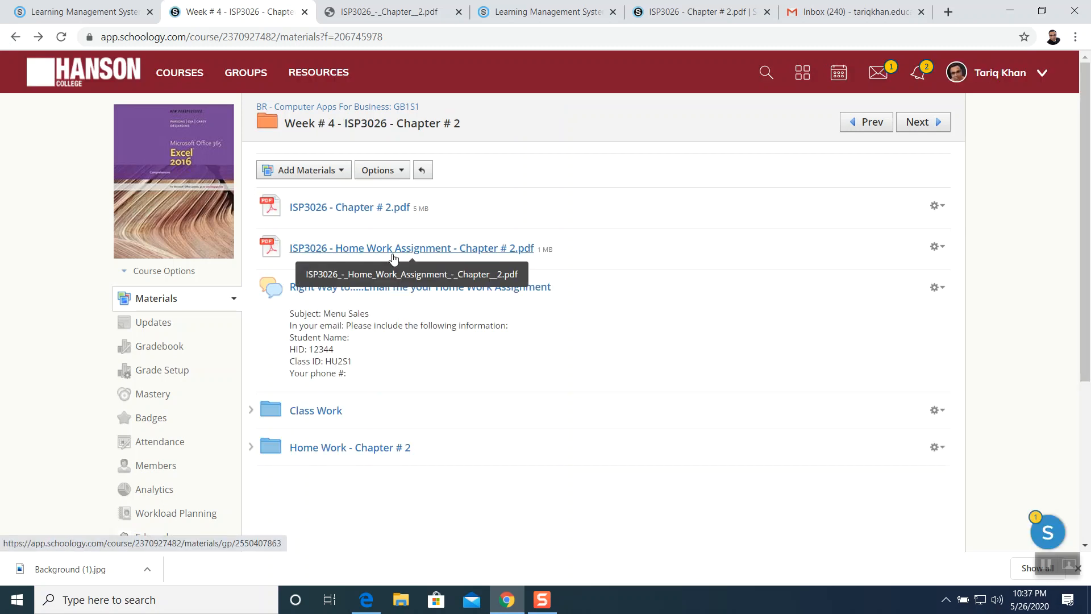
- Open the ISP3026 - Home Work Assignment - Chapter # 2 PDF and read through its review assignment instructions
left_click(421, 252)
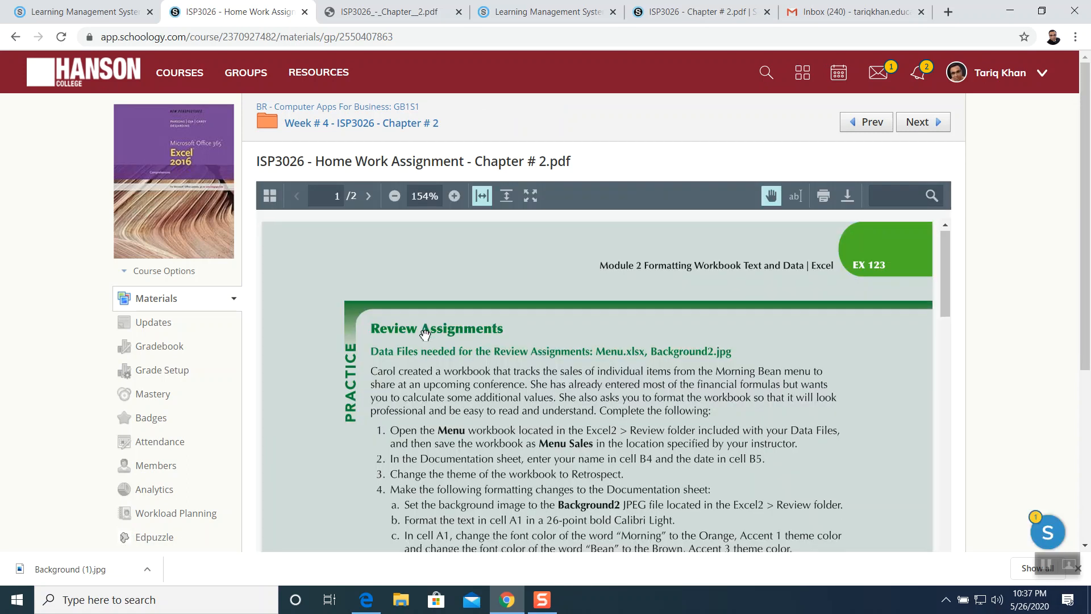
scroll(409, 307, "down", 9)
scroll(391, 278, "down", 15)
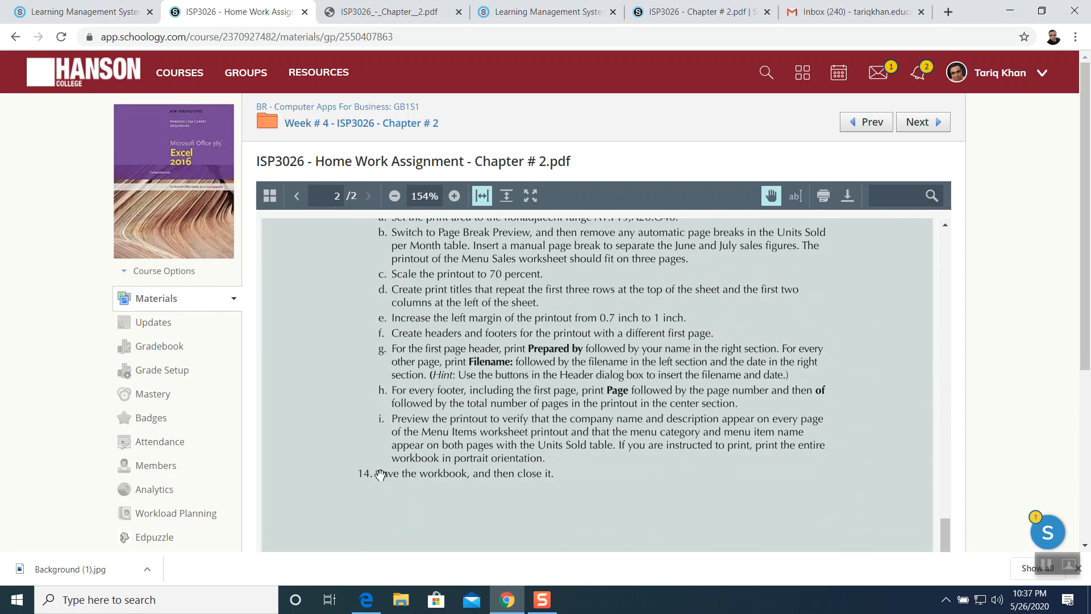
scroll(475, 432, "up", 15)
scroll(476, 432, "up", 10)
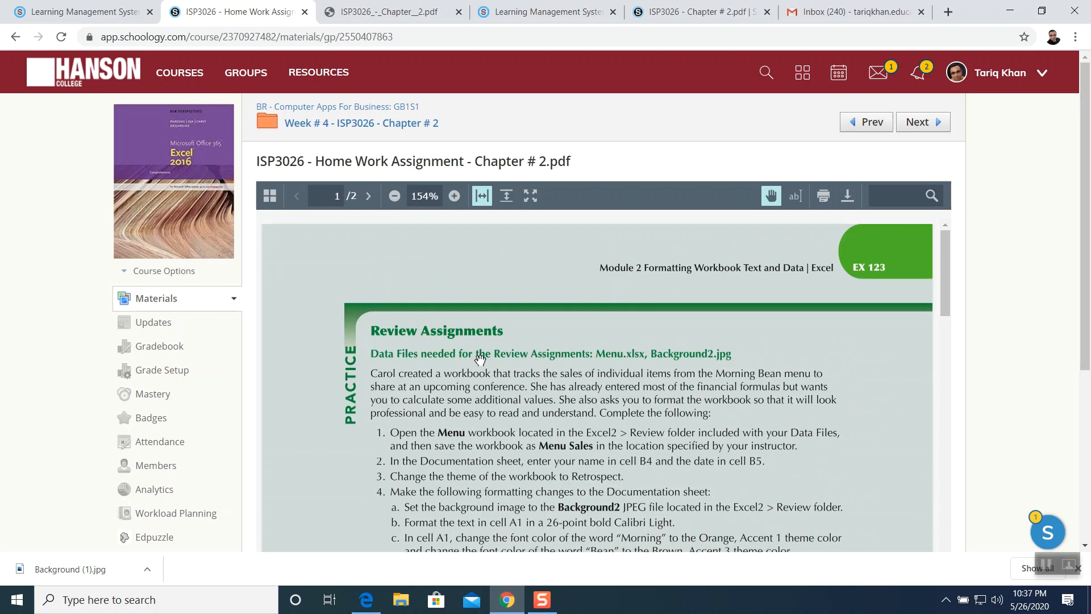
scroll(540, 412, "down", 8)
scroll(541, 410, "down", 6)
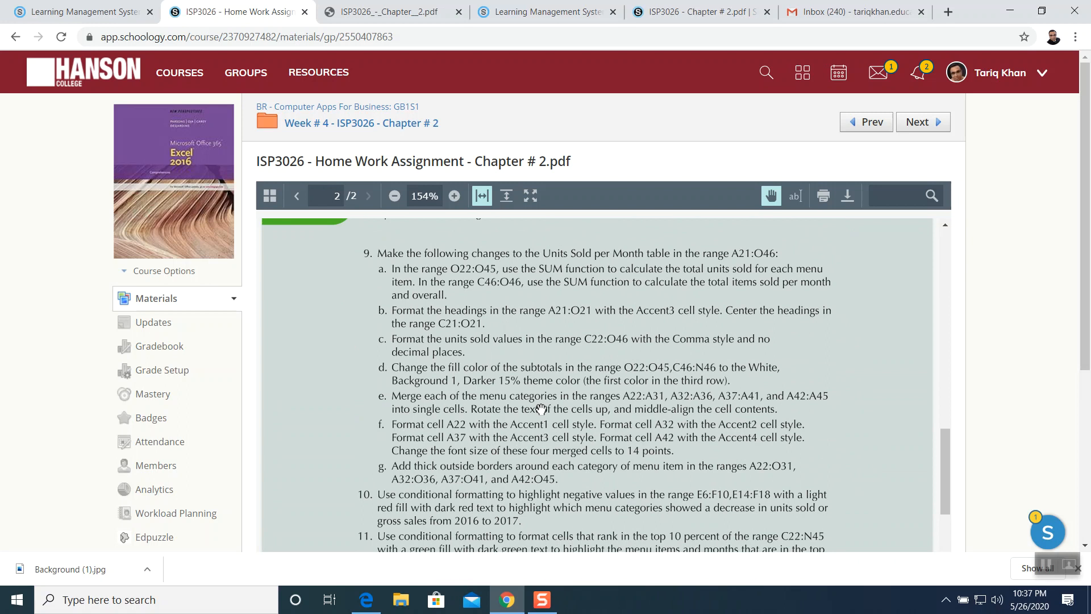